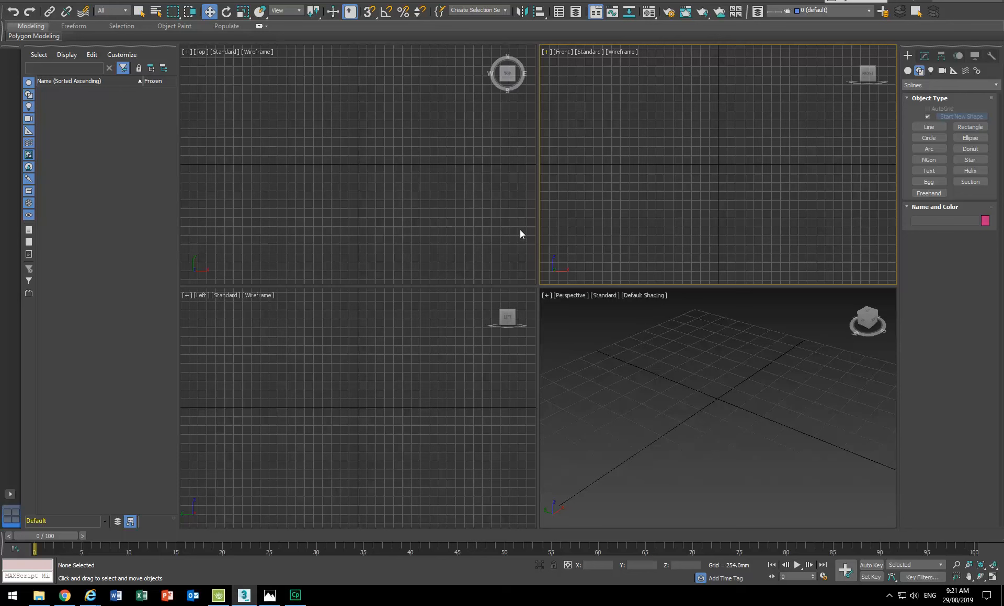
# Open the Front viewport's background configuration and choose to use an image file as the background.
pyautogui.click(546, 52)
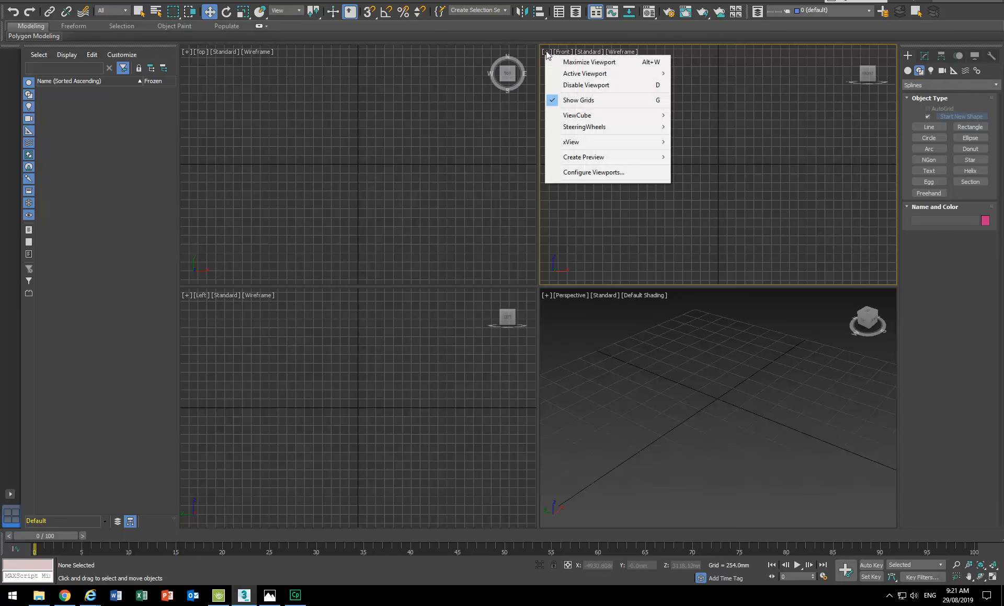
pyautogui.click(579, 173)
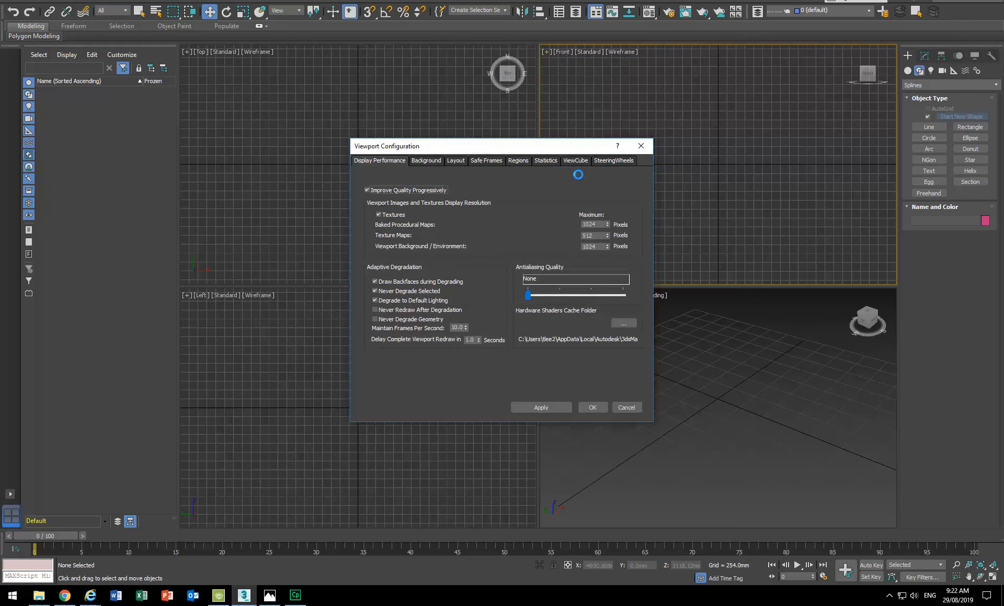
pyautogui.click(426, 161)
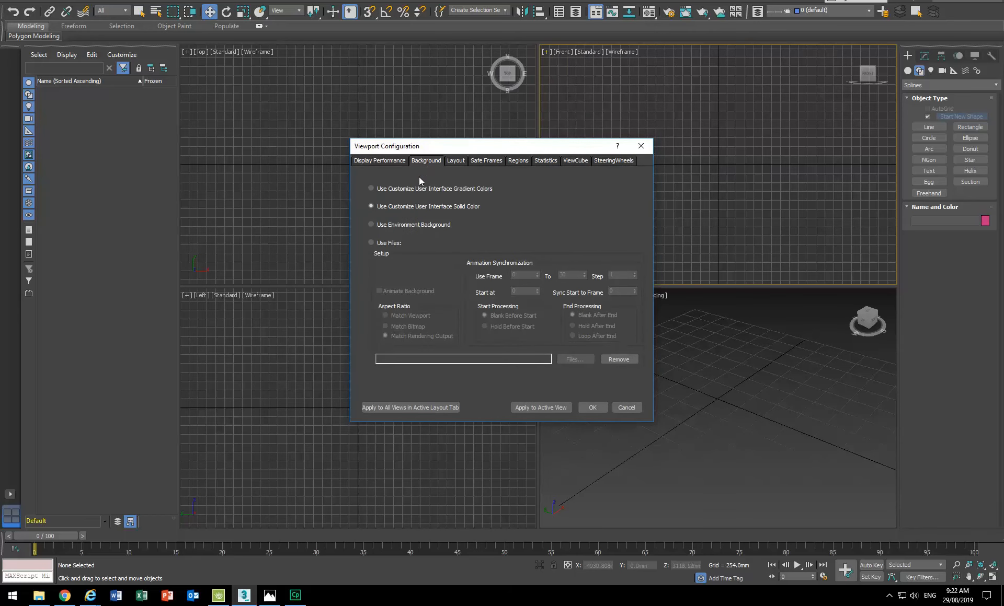
pyautogui.click(372, 243)
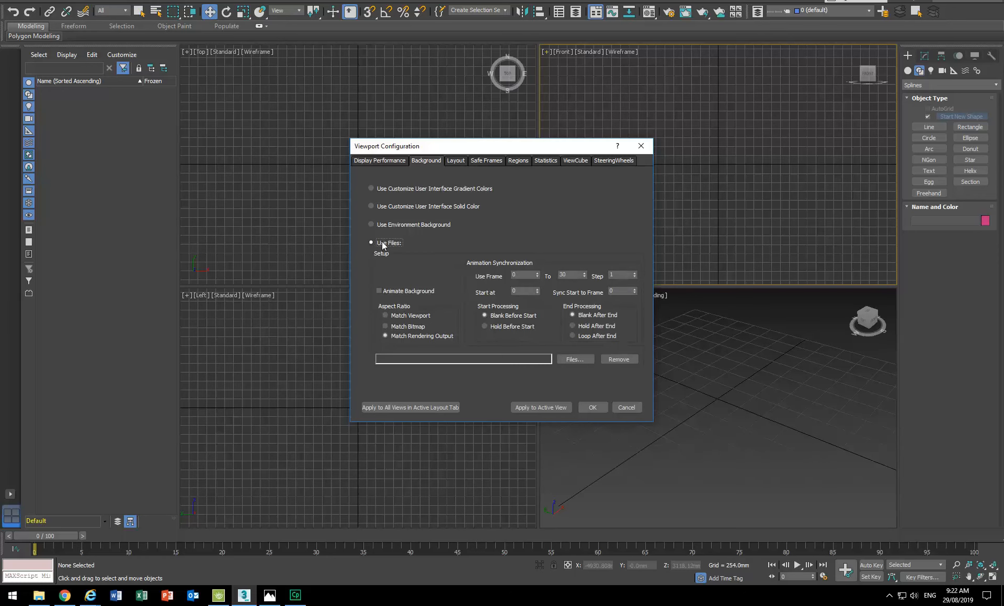
# Load Utzon Light.jpg from the 2019\Spatial Modelling folder as the Front viewport's background image.
pyautogui.click(575, 361)
pyautogui.click(403, 126)
pyautogui.click(411, 123)
pyautogui.click(393, 123)
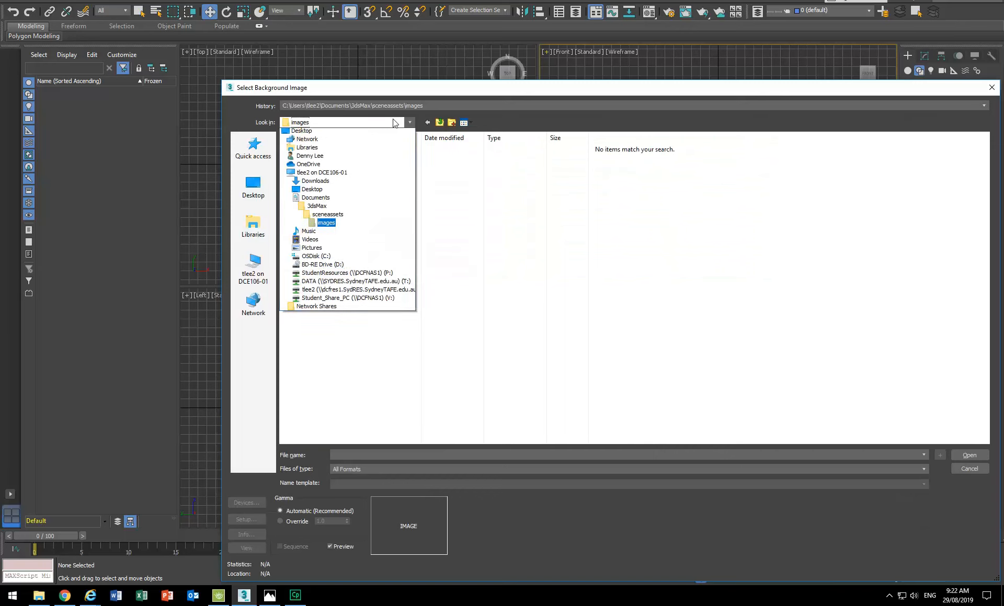
pyautogui.click(355, 272)
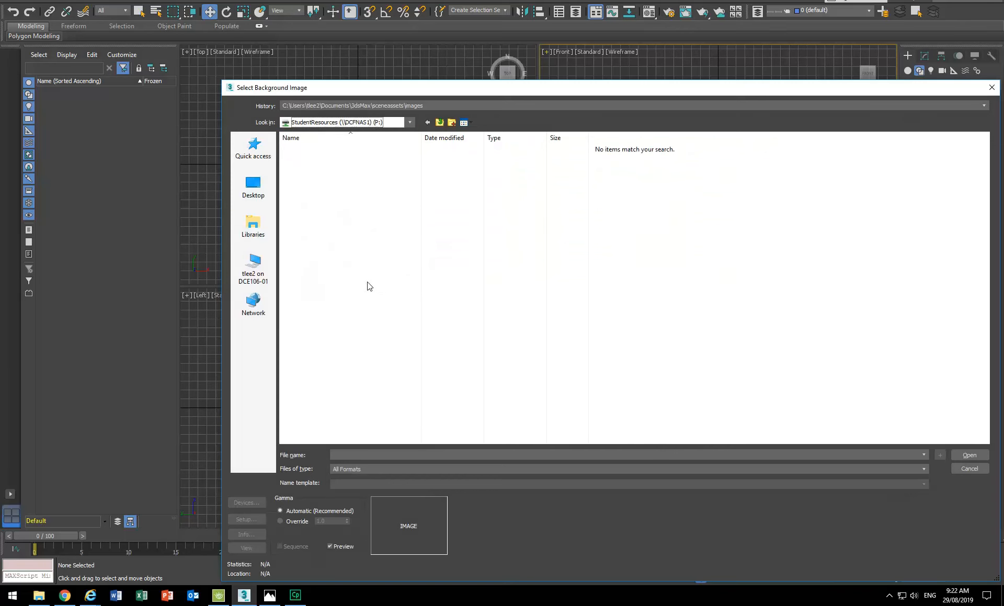
pyautogui.click(378, 123)
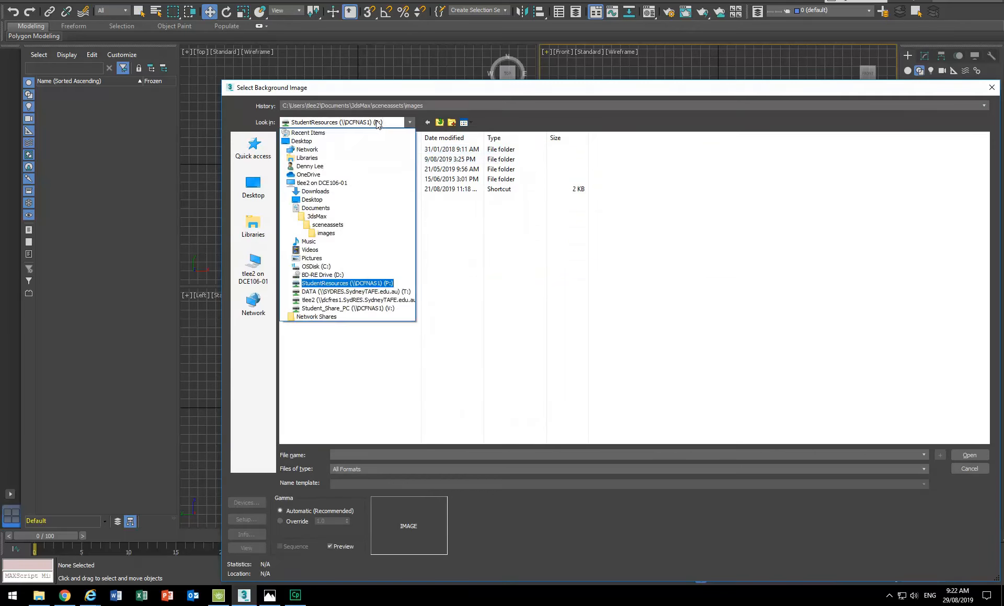
pyautogui.click(364, 303)
pyautogui.doubleClick(309, 249)
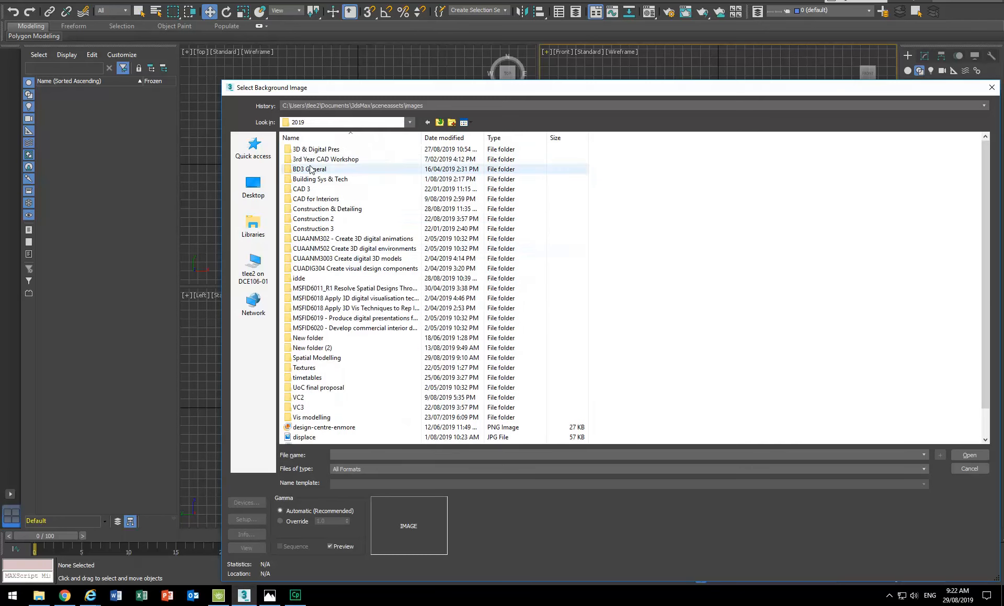
pyautogui.doubleClick(313, 358)
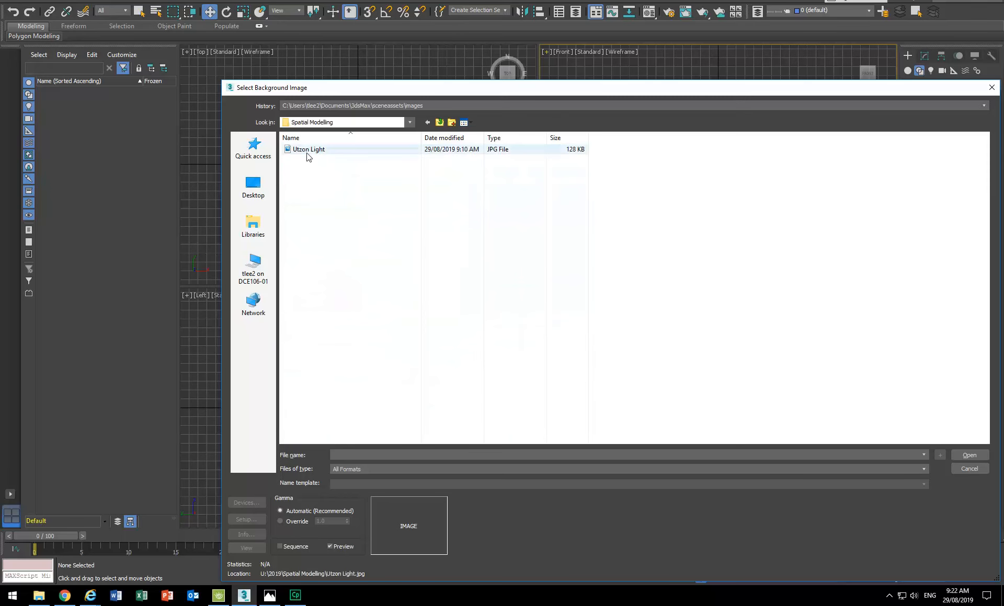
pyautogui.doubleClick(307, 151)
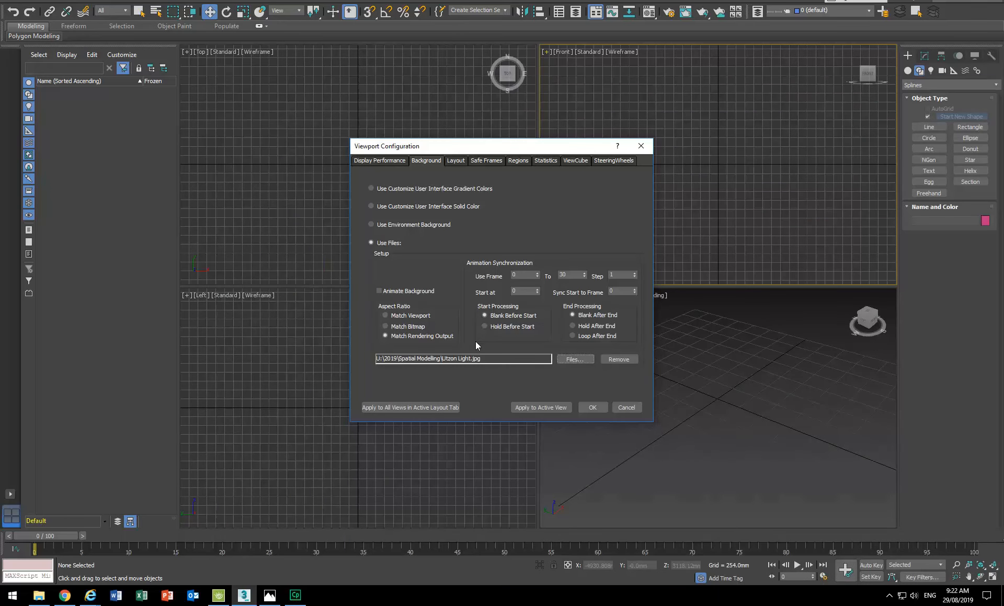
pyautogui.click(592, 408)
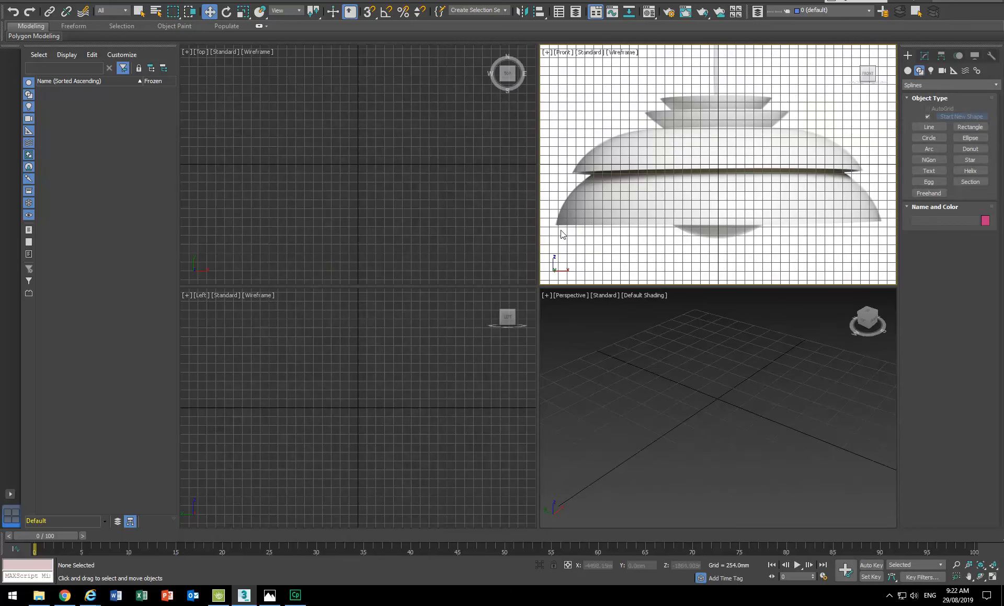
# Set the Front viewport background's aspect ratio to Match Bitmap.
pyautogui.click(546, 52)
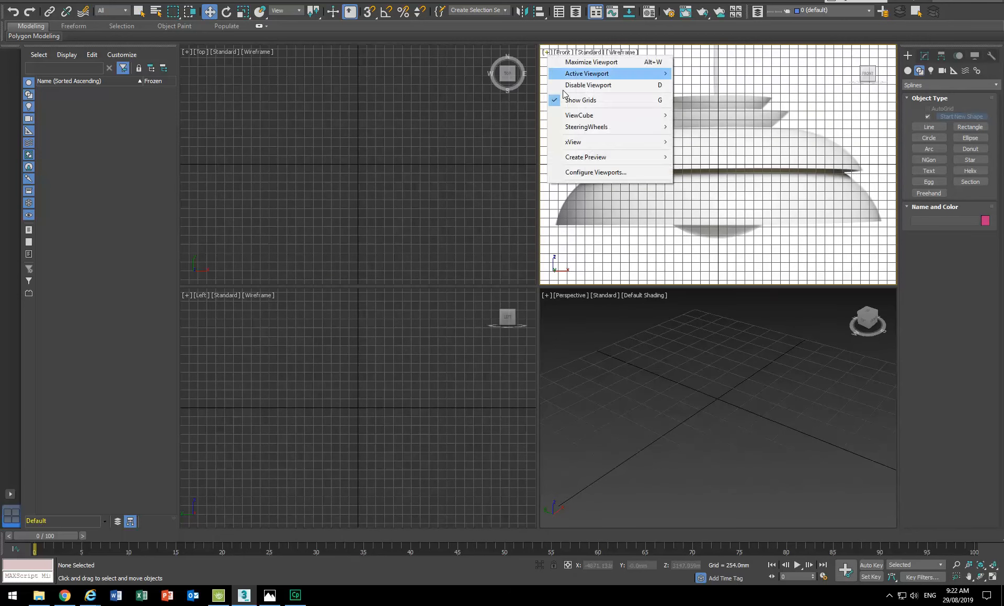
pyautogui.click(592, 174)
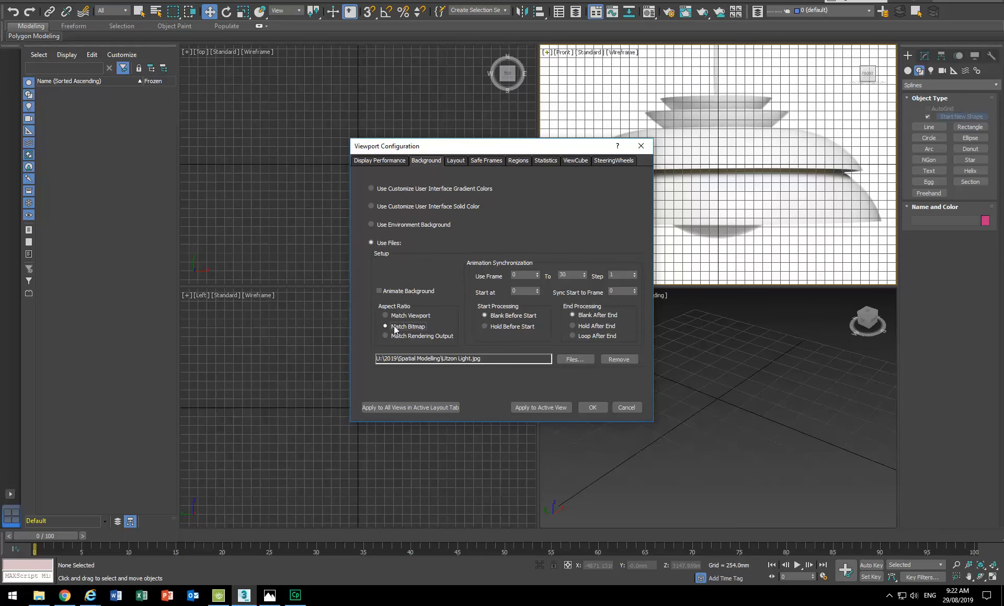
pyautogui.click(594, 408)
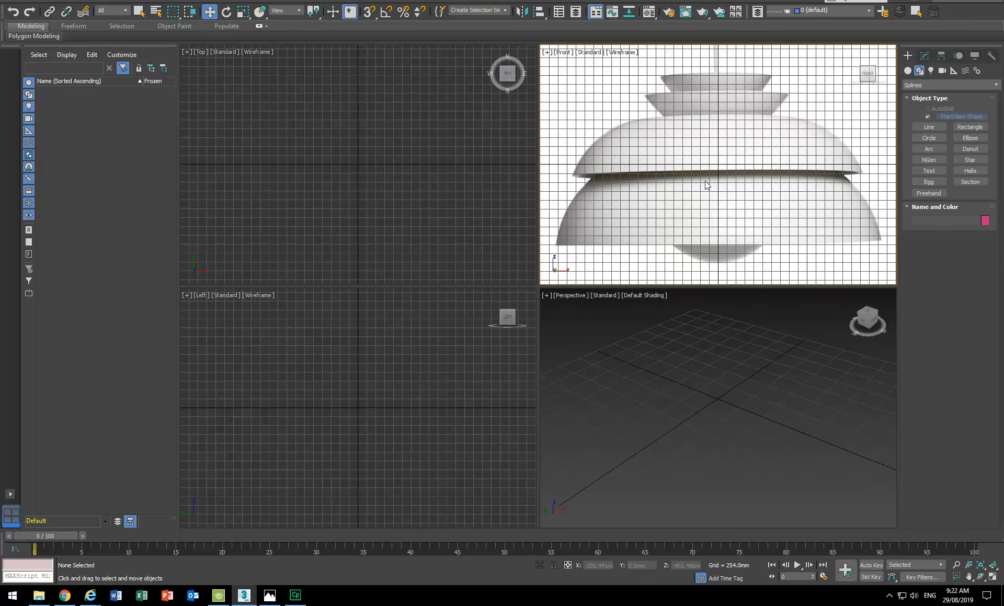
# Examine how the Front viewport's grid scales against the background lamp image at different zoom levels.
pyautogui.scroll(-1, 704, 182)
pyautogui.scroll(-2, 706, 186)
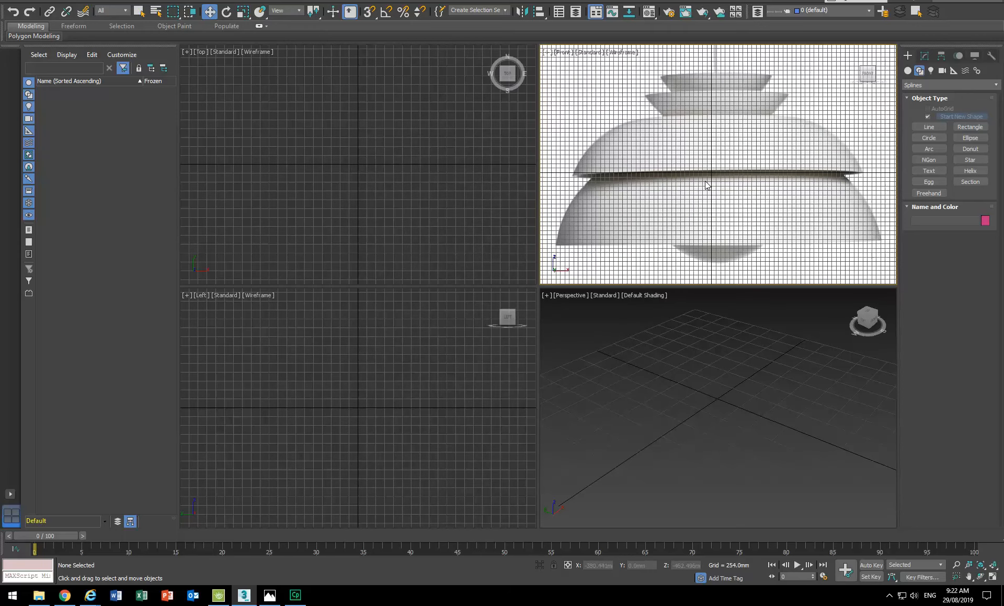
pyautogui.scroll(2, 705, 185)
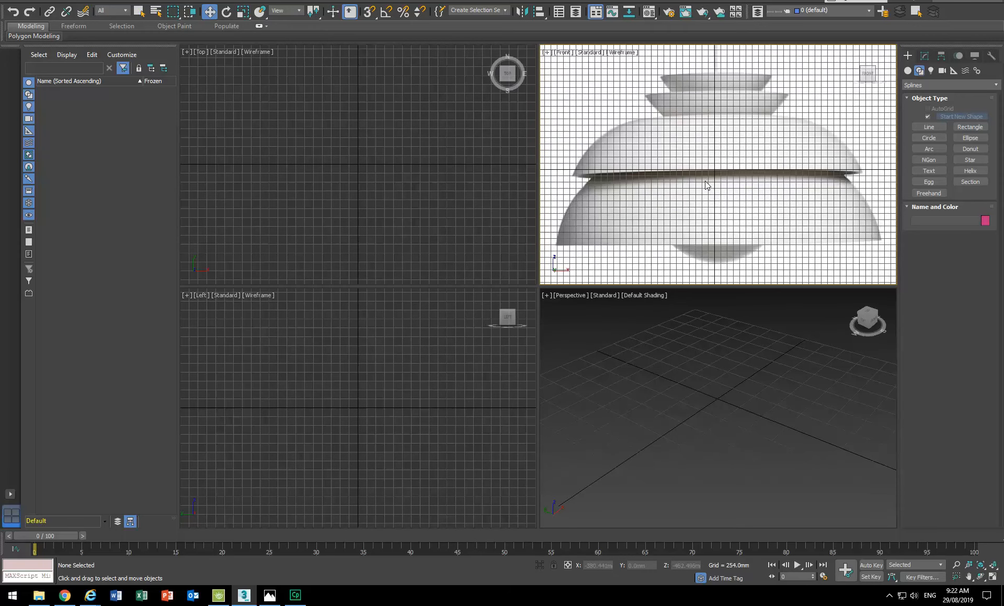
pyautogui.scroll(3, 706, 185)
pyautogui.scroll(-2, 706, 185)
pyautogui.scroll(1, 705, 185)
pyautogui.scroll(-2, 706, 185)
pyautogui.scroll(1, 705, 185)
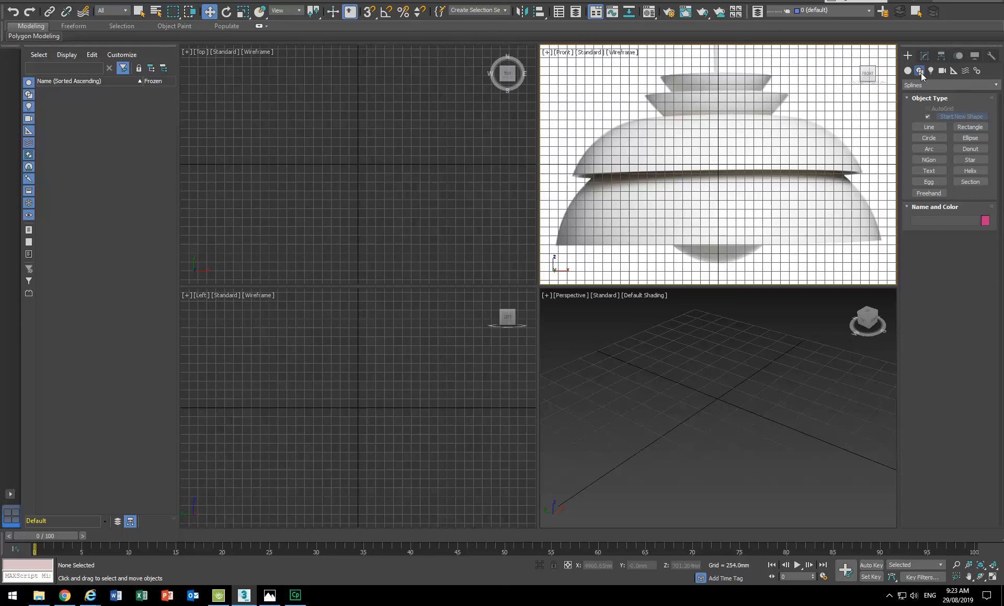
# Maximize the Front viewport so the lamp image fills the whole working area.
pyautogui.click(939, 138)
pyautogui.click(907, 71)
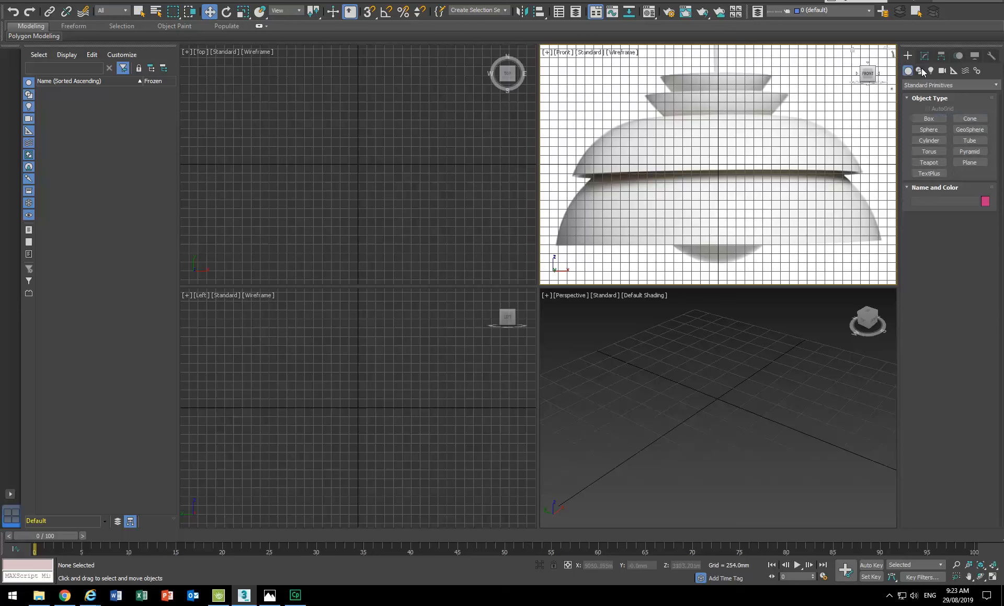
pyautogui.click(992, 580)
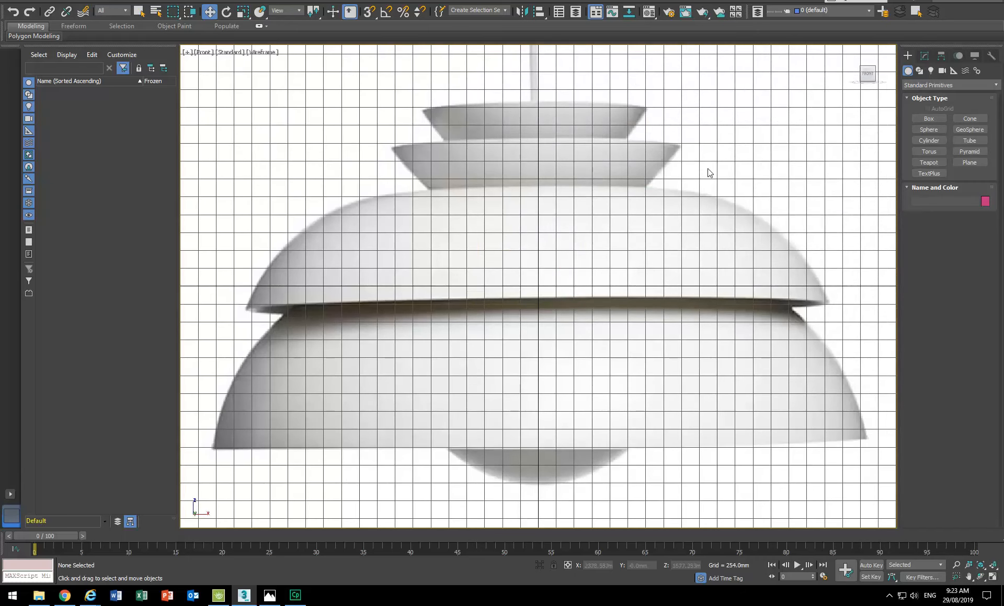
# Draw a rectangle spline about 6256 mm wide and 4861 mm long over the middle of the lamp image.
pyautogui.click(919, 71)
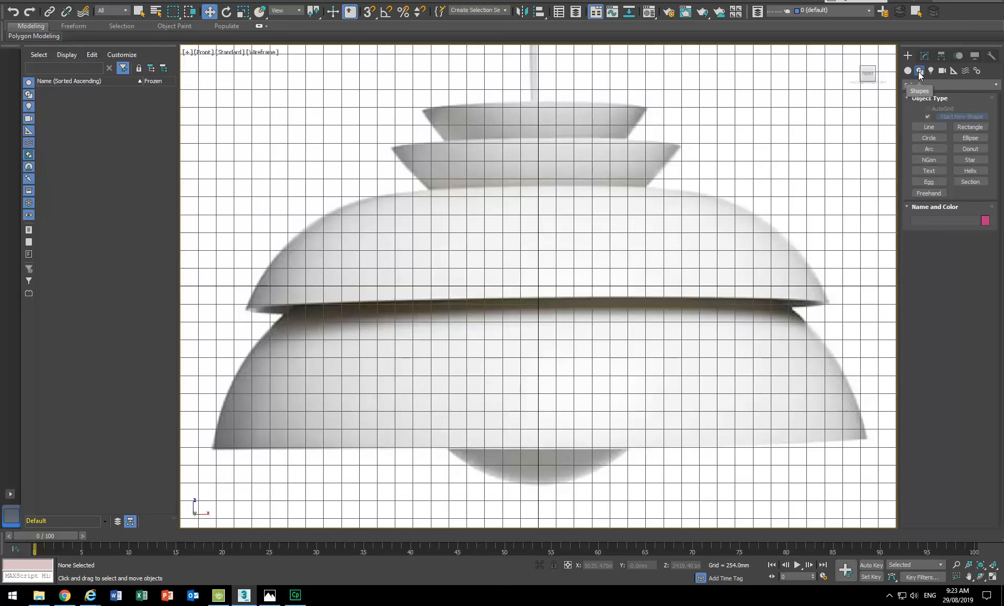
pyautogui.click(908, 71)
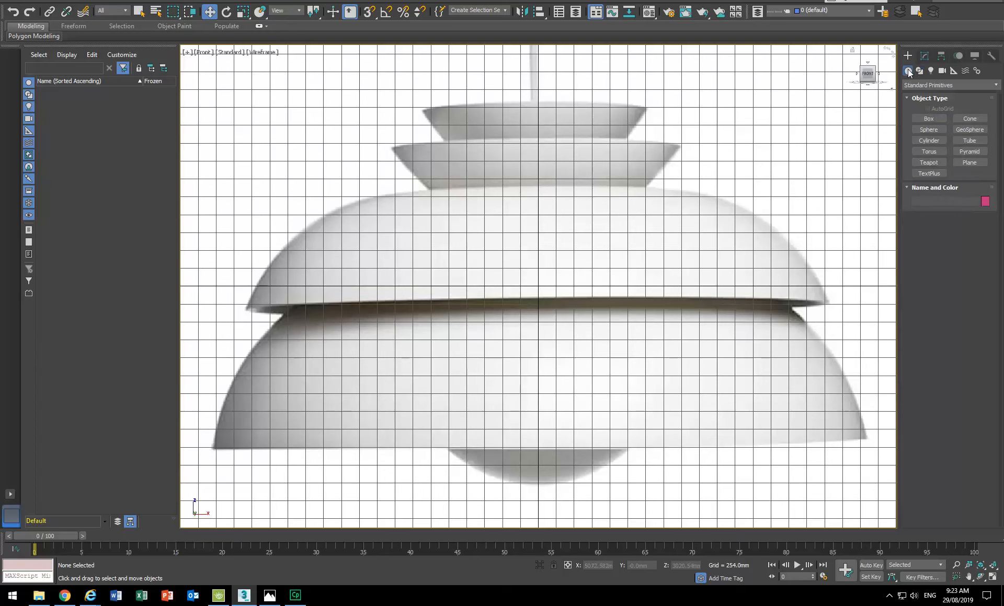
pyautogui.click(919, 71)
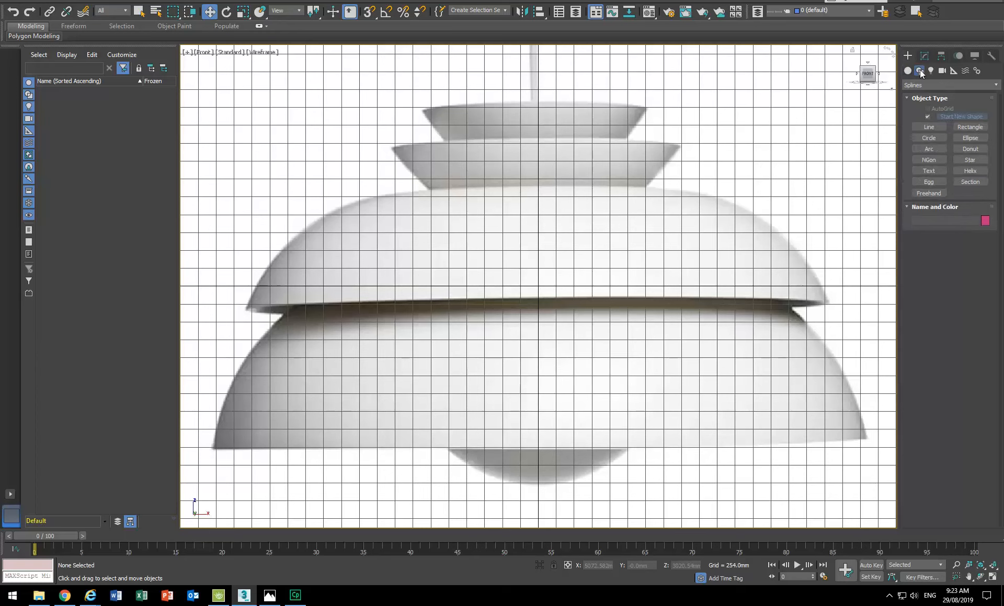
pyautogui.click(967, 127)
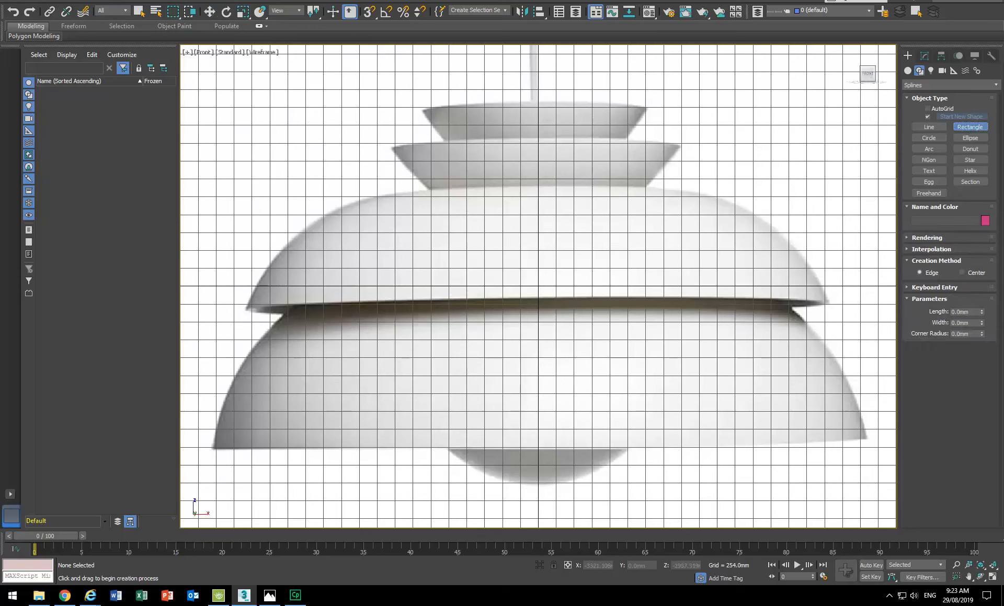
pyautogui.moveTo(317, 480); pyautogui.dragTo(759, 137)
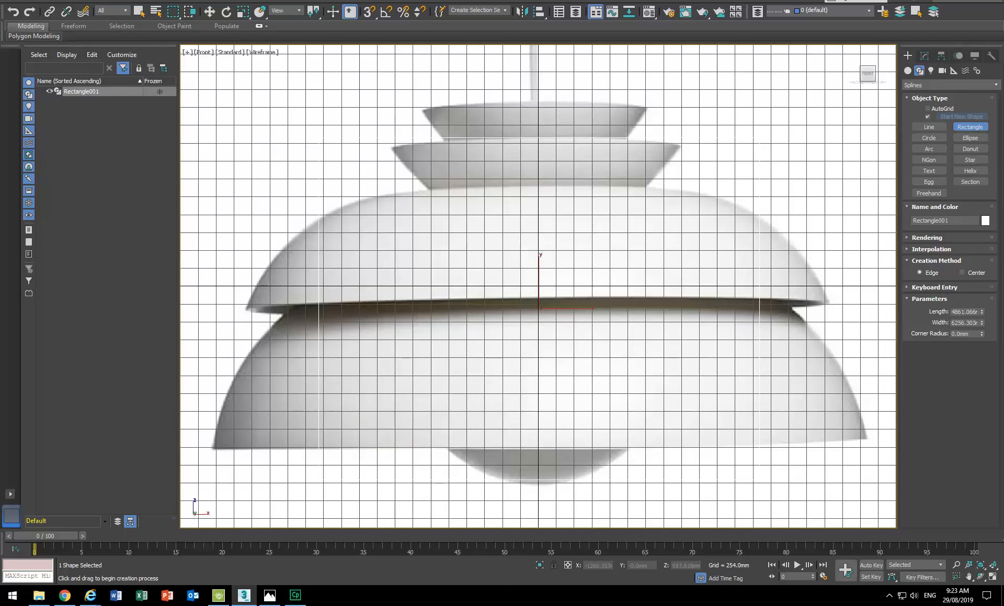
pyautogui.rightClick(572, 216)
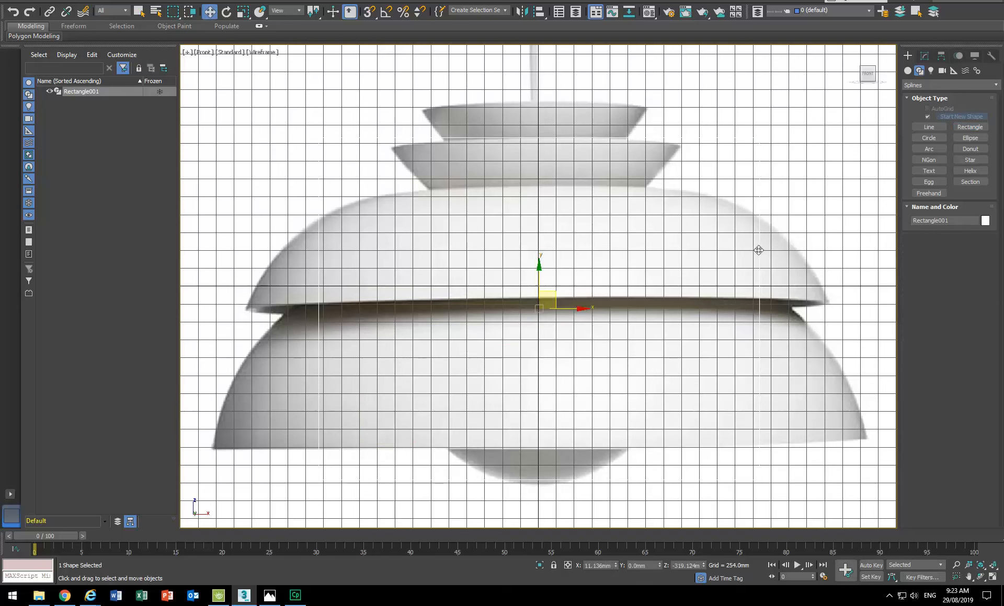
# Change the rectangle's object color to red and deselect it.
pyautogui.click(924, 55)
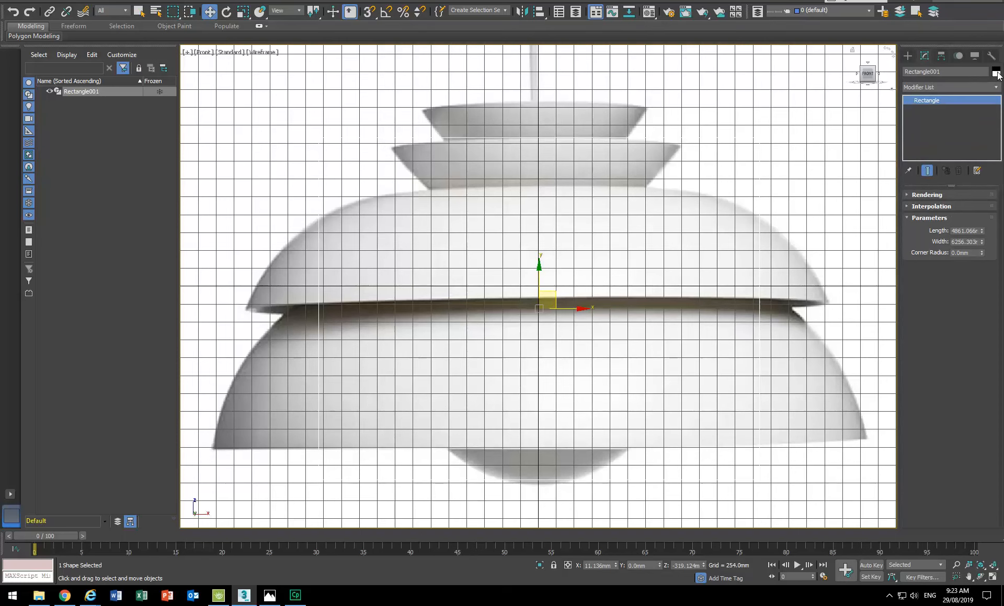
pyautogui.click(996, 72)
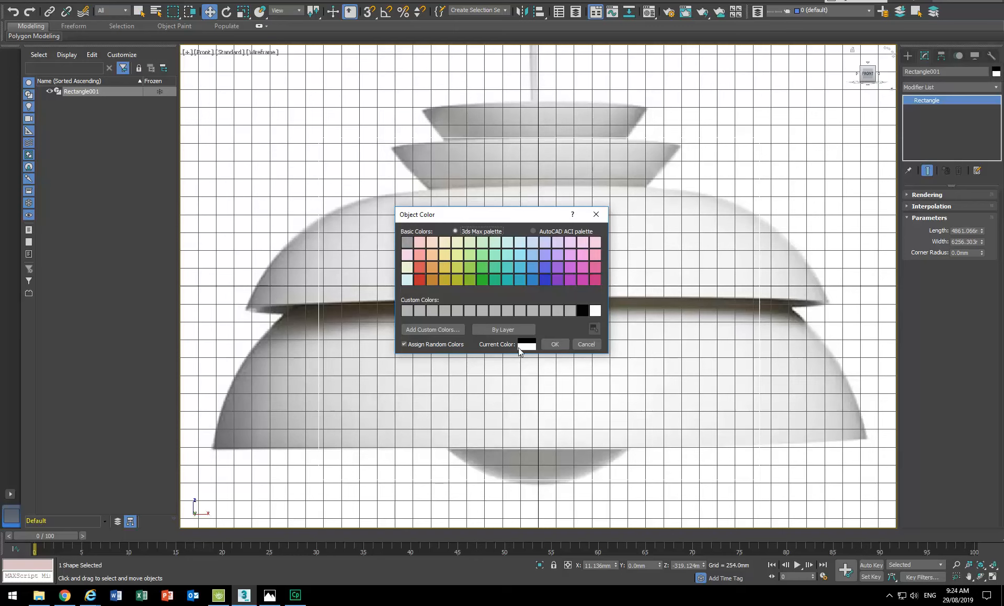
pyautogui.click(419, 279)
pyautogui.click(545, 279)
pyautogui.click(422, 278)
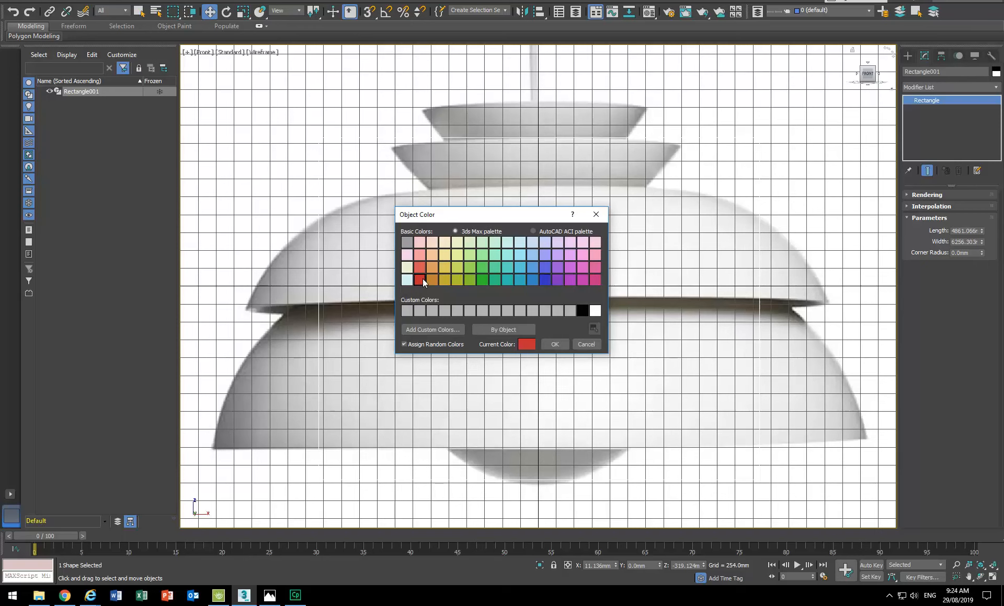
pyautogui.click(558, 345)
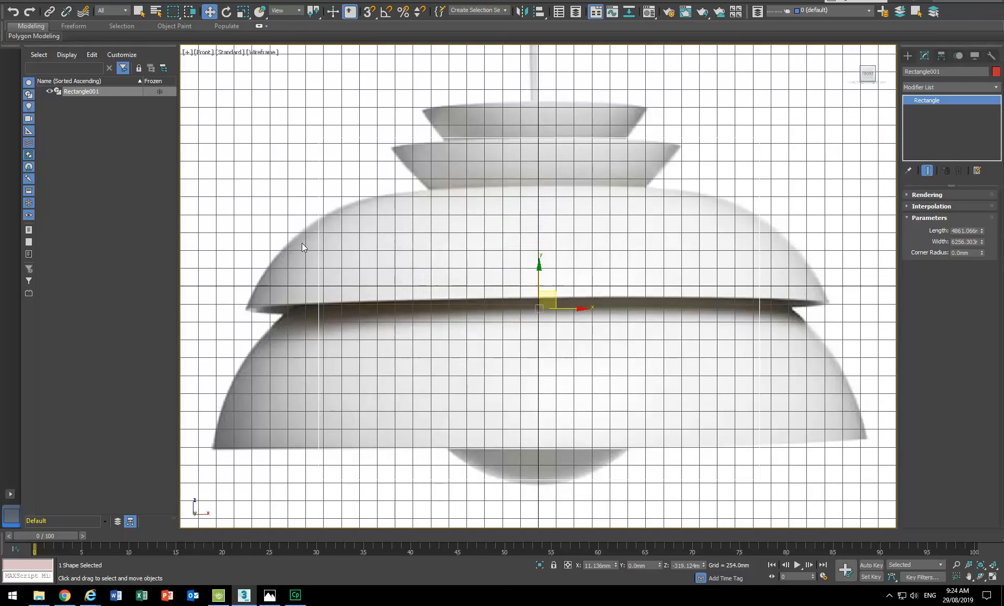
pyautogui.click(209, 215)
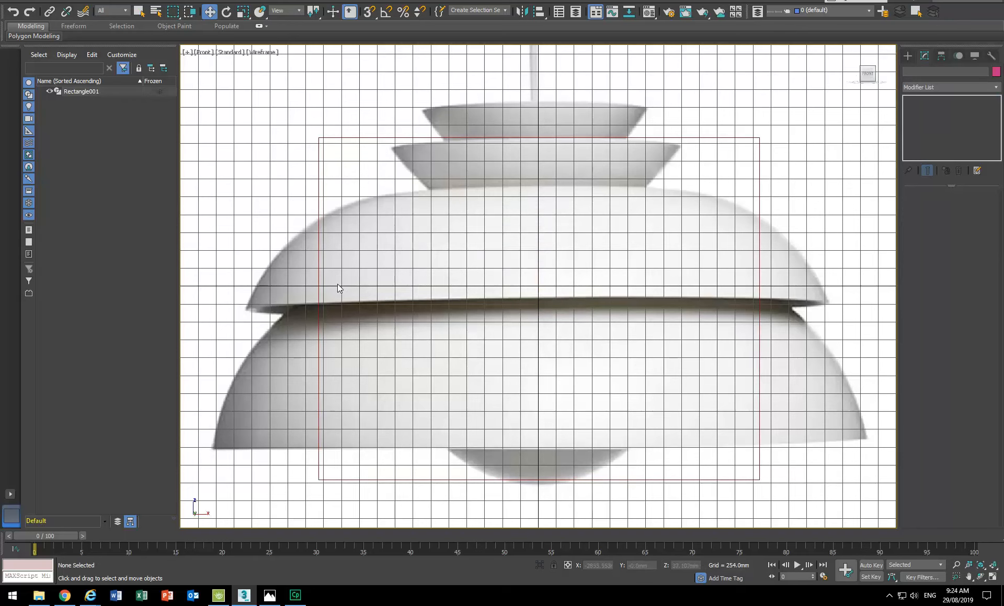
# Select the red rectangle to check its length and width, and view the original lamp photo in the image viewer for its proportions.
pyautogui.click(319, 200)
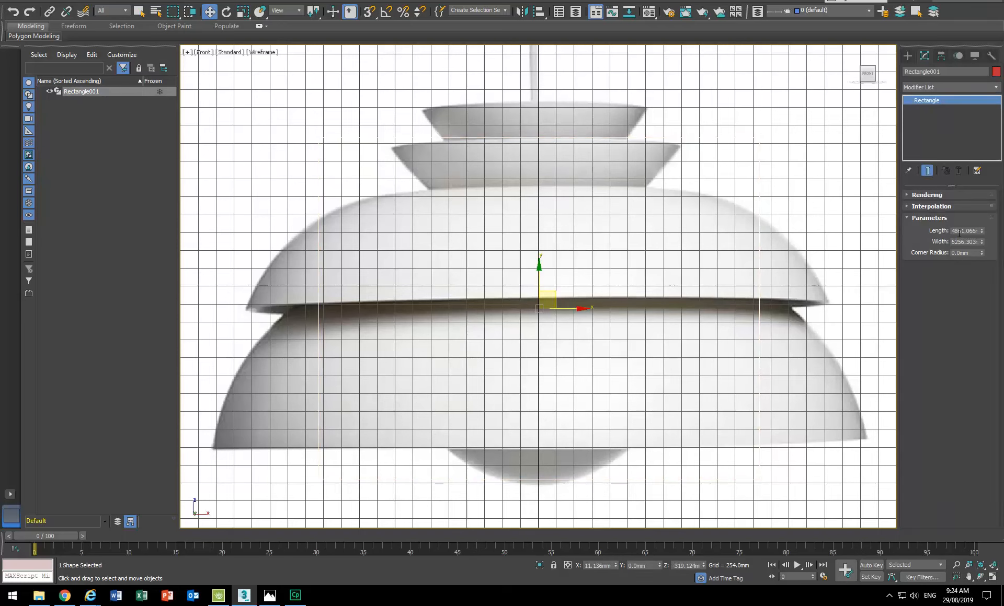
pyautogui.doubleClick(968, 230)
pyautogui.doubleClick(968, 241)
pyautogui.click(269, 596)
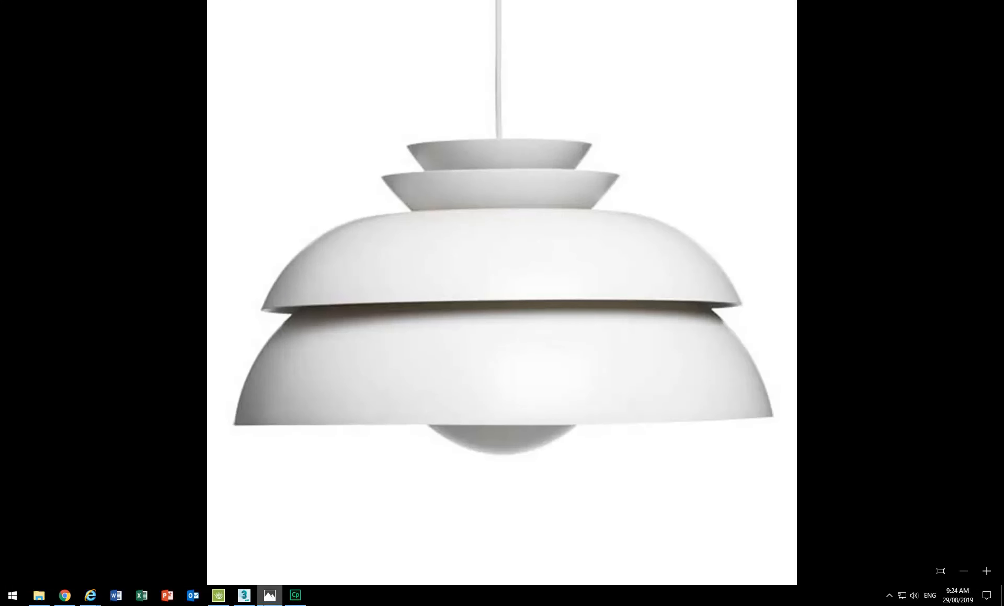
pyautogui.click(268, 599)
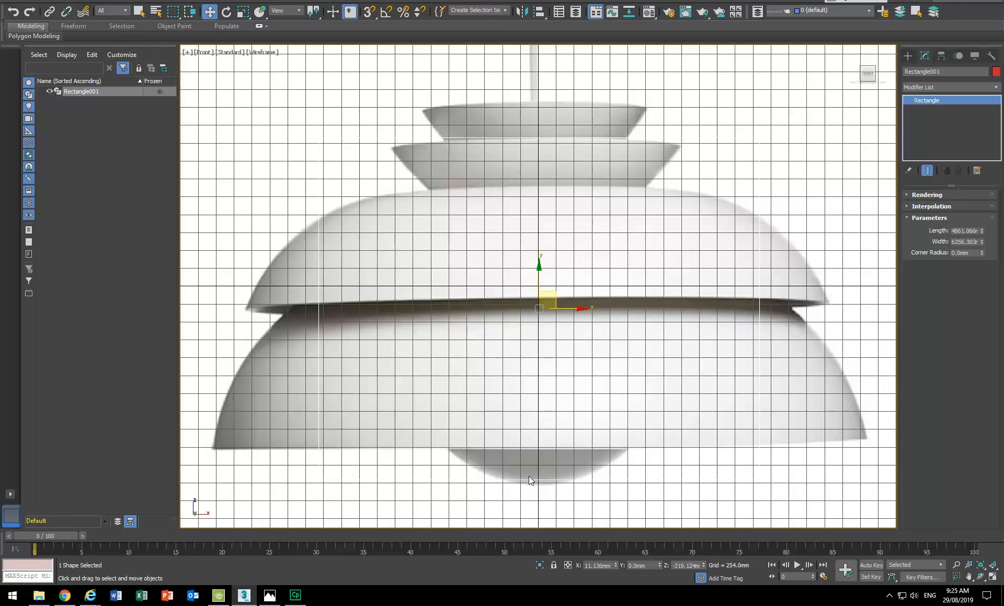
# Set the rectangle's width to 800 mm and its length to 600 mm.
pyautogui.doubleClick(966, 242)
pyautogui.doubleClick(966, 231)
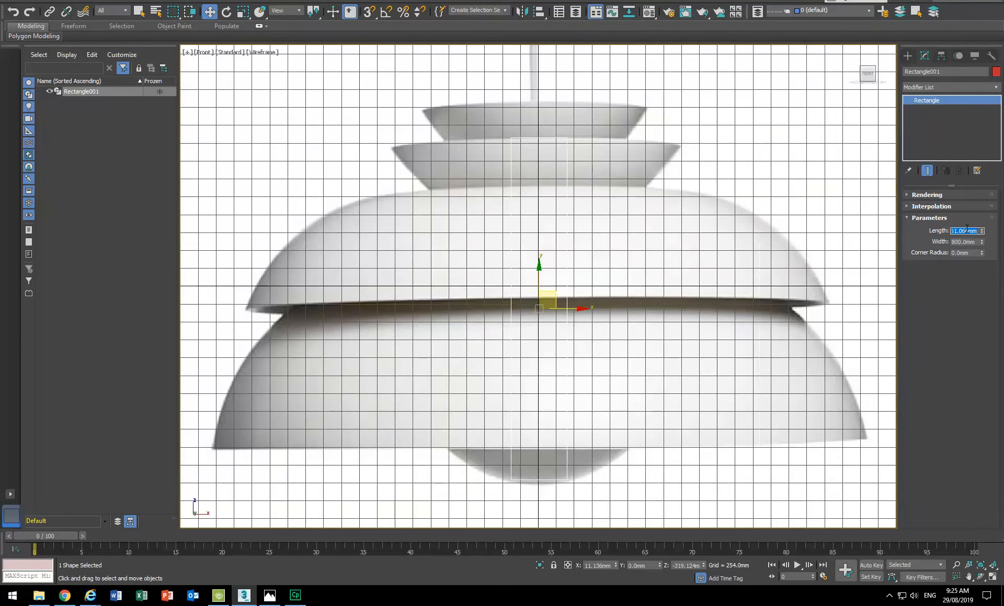
pyautogui.write('600')
pyautogui.press('Return')
pyautogui.scroll(5, 527, 324)
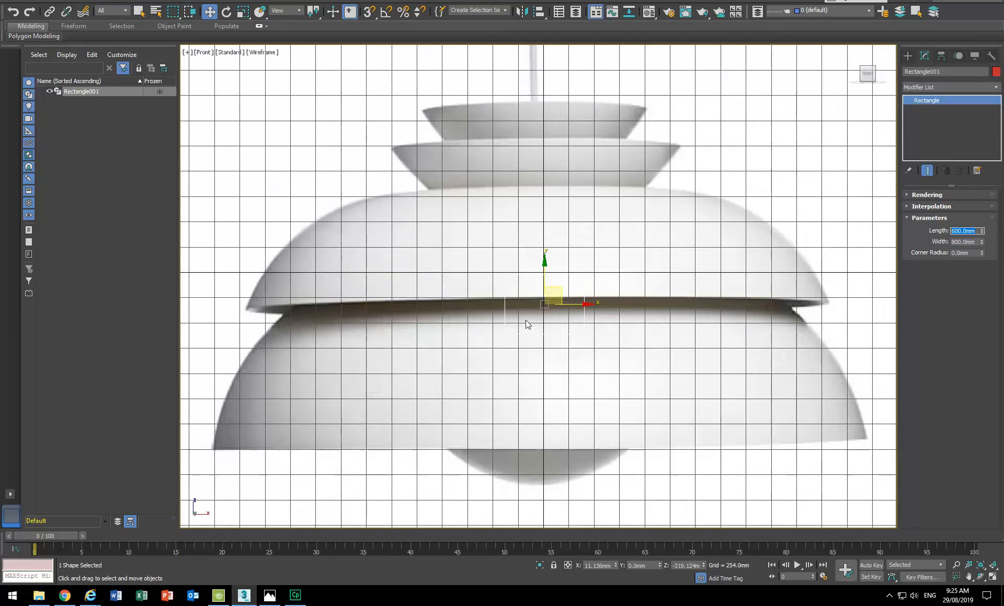
# Zoom and pan the Front viewport until the 800 × 600 mm rectangle spans the lamp image's full width and is centred on it.
pyautogui.scroll(3, 531, 318)
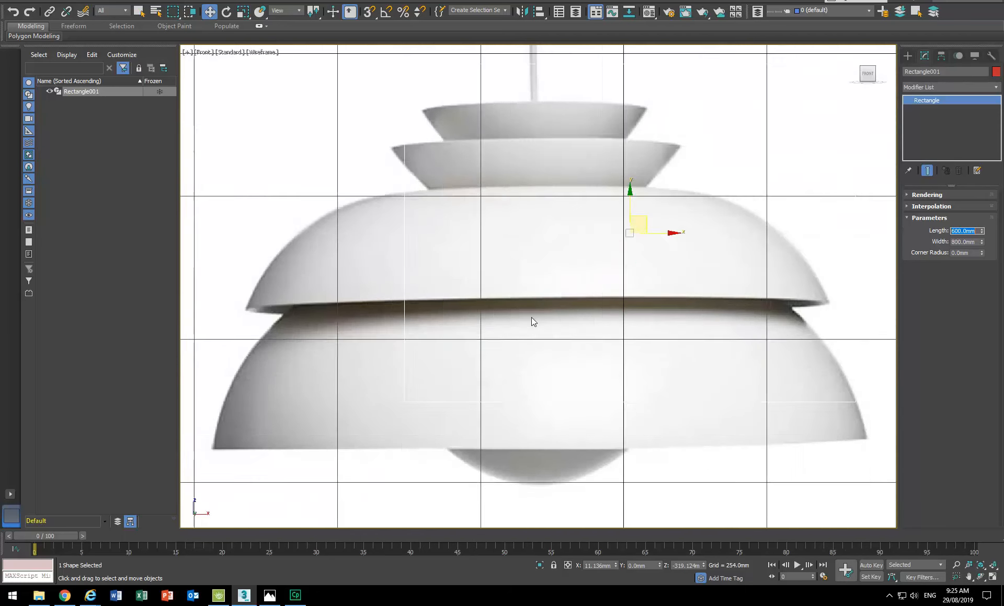
pyautogui.moveTo(549, 284); pyautogui.dragTo(501, 341, button='middle')
pyautogui.scroll(2, 473, 353)
pyautogui.scroll(2, 480, 352)
pyautogui.scroll(-2, 484, 349)
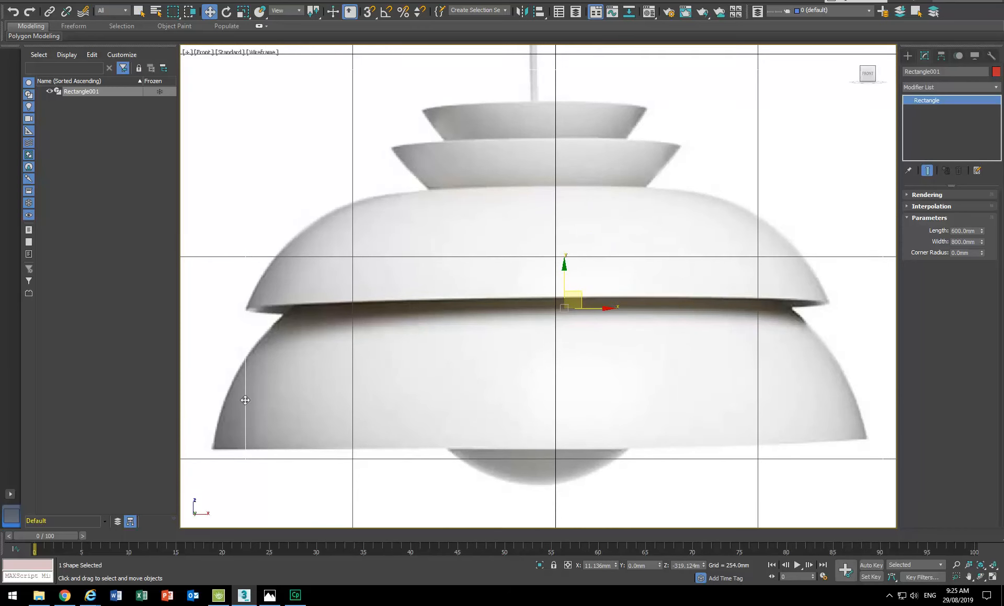
pyautogui.scroll(1, 532, 338)
pyautogui.scroll(-1, 533, 338)
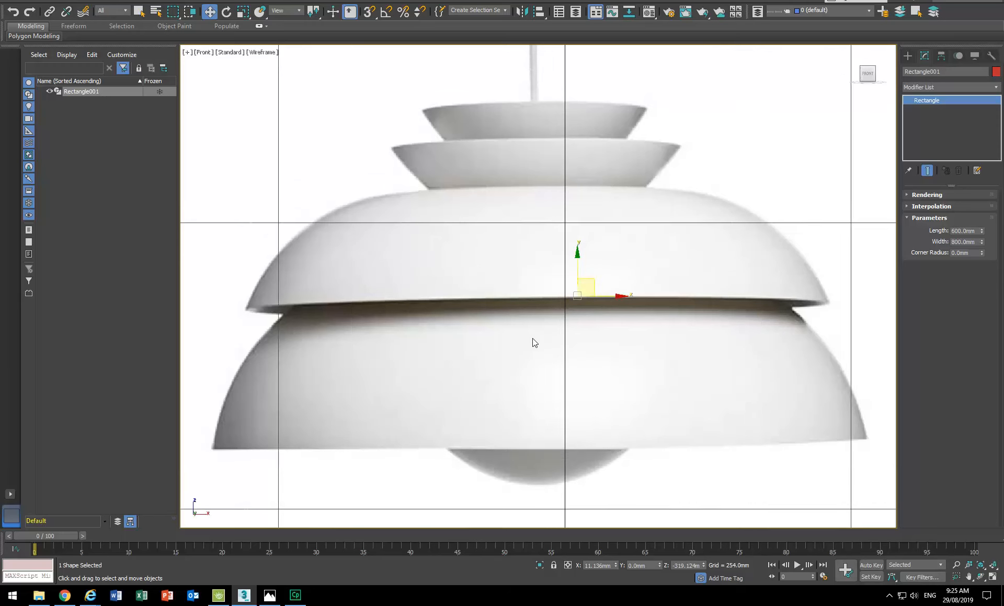
pyautogui.scroll(1, 532, 339)
pyautogui.scroll(-2, 533, 339)
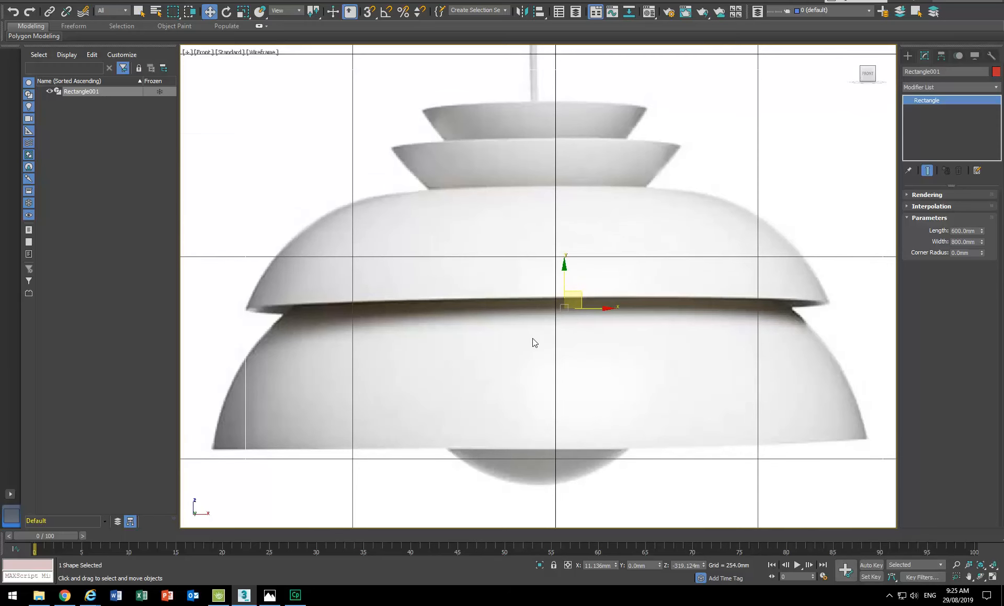
pyautogui.moveTo(533, 339); pyautogui.dragTo(537, 344, button='middle')
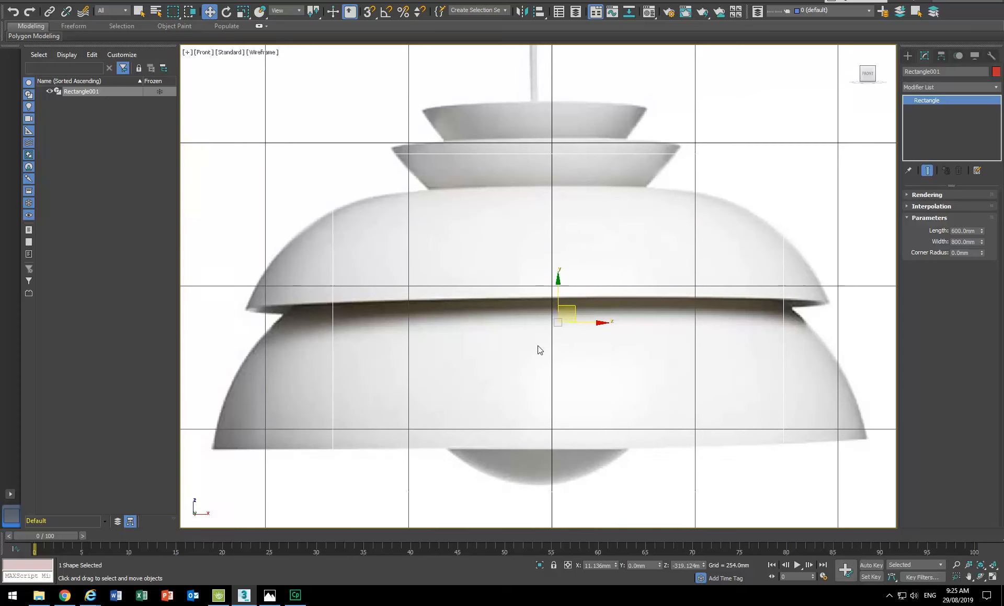
pyautogui.scroll(-1, 543, 342)
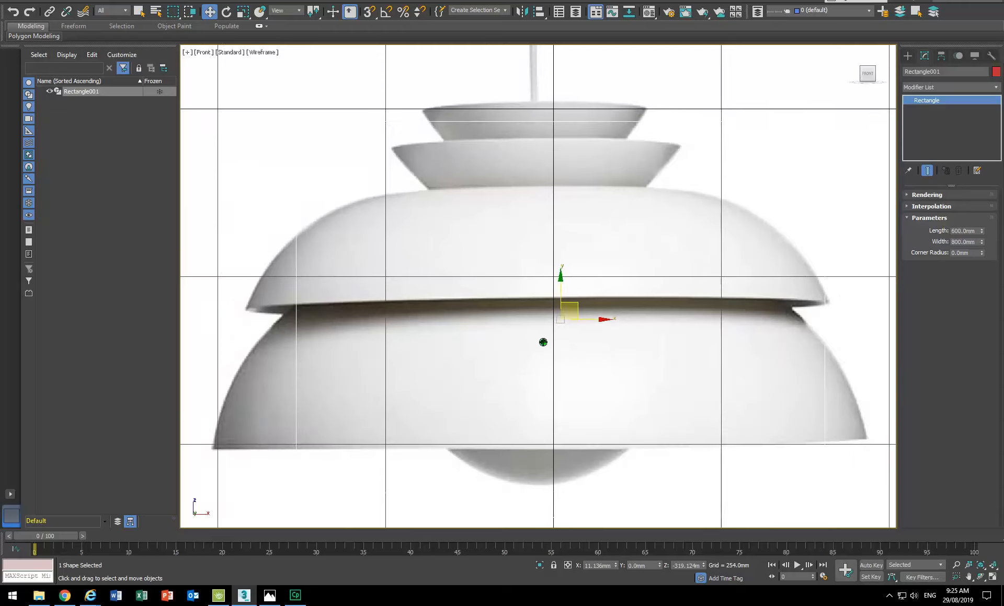
pyautogui.scroll(6, 543, 343)
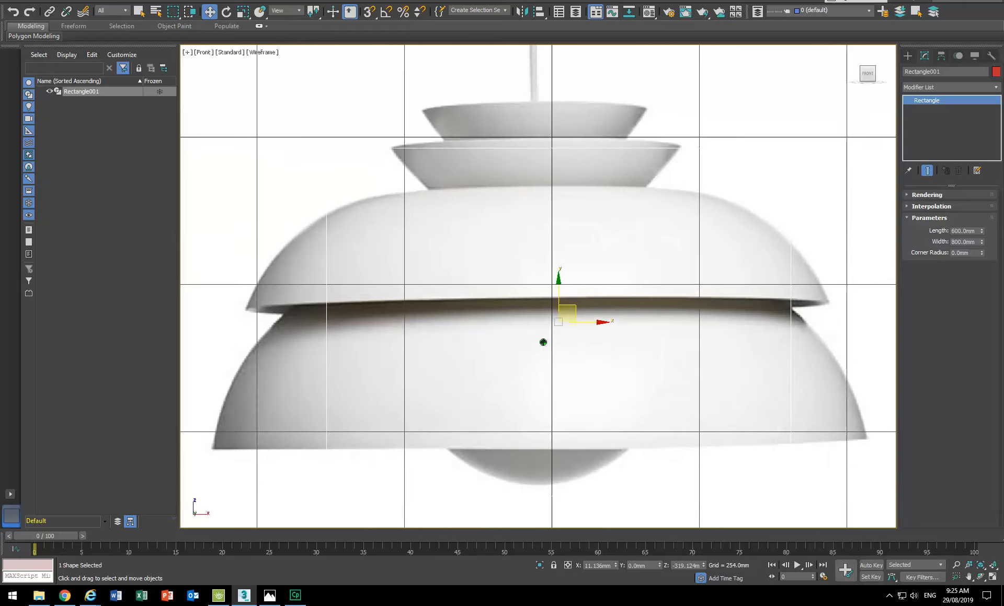
pyautogui.scroll(-2, 543, 342)
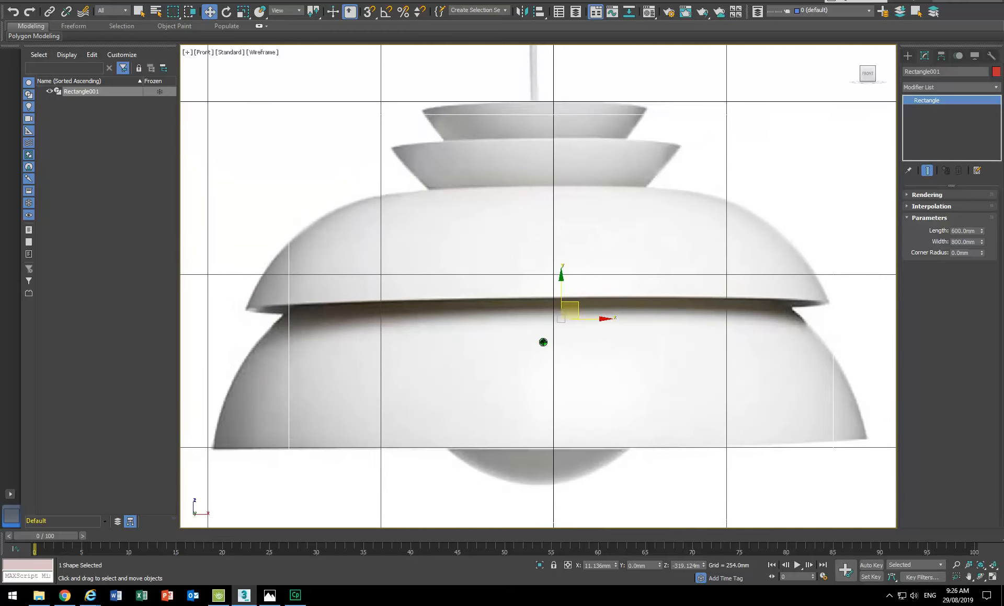
pyautogui.scroll(1, 543, 343)
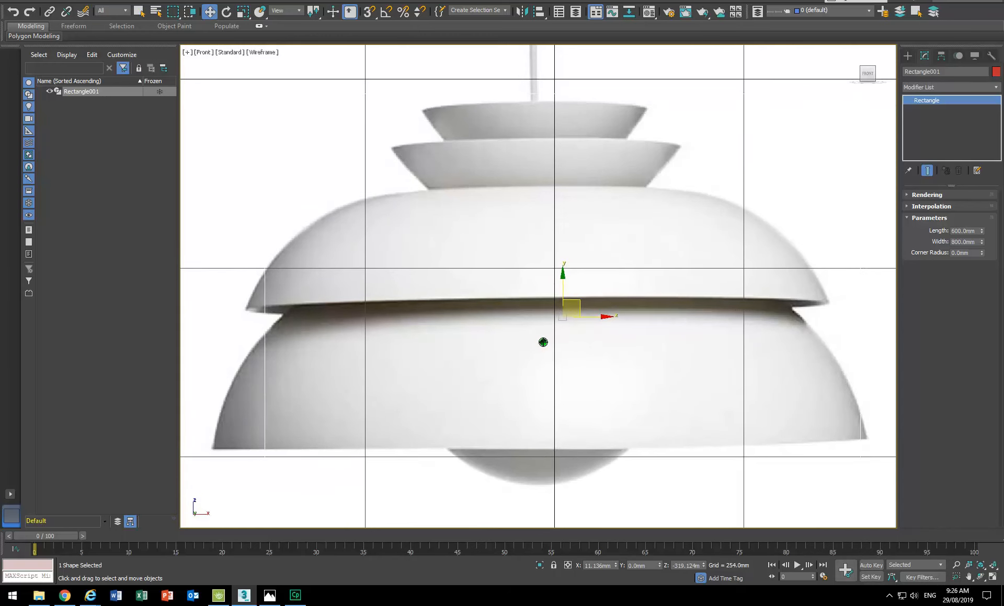
pyautogui.scroll(-1, 543, 343)
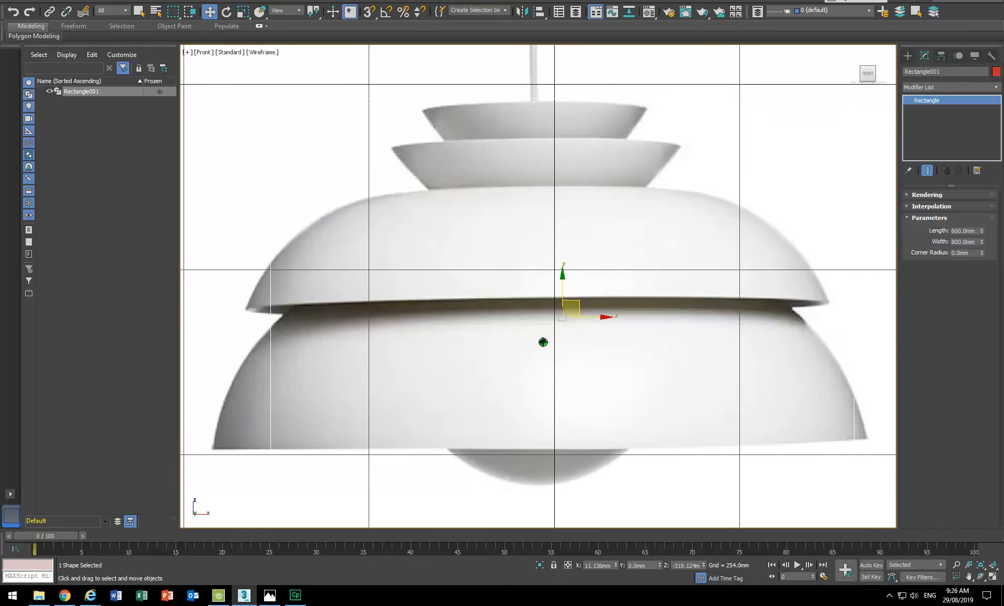
pyautogui.scroll(1, 543, 342)
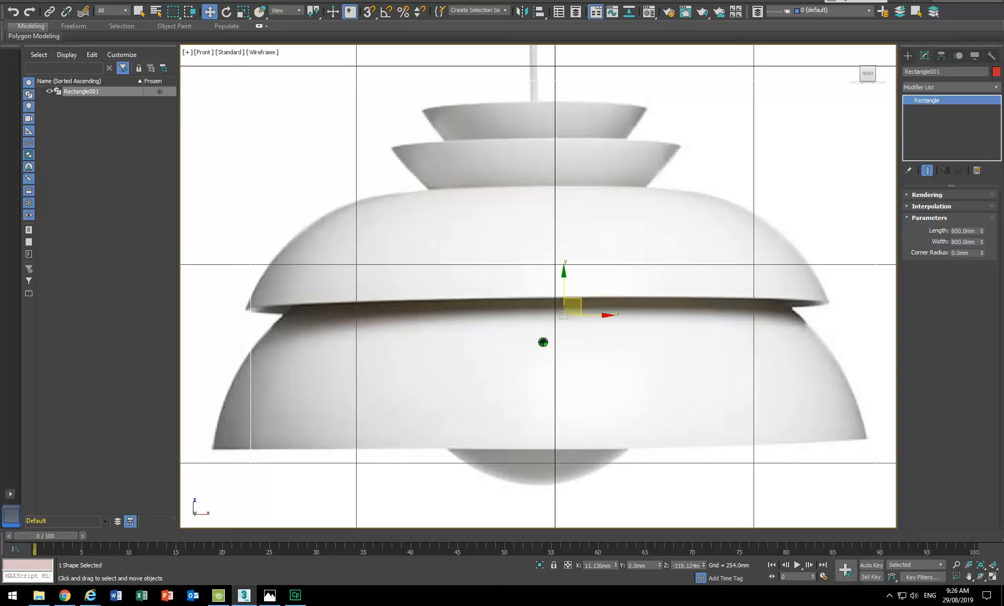
pyautogui.scroll(-1, 543, 342)
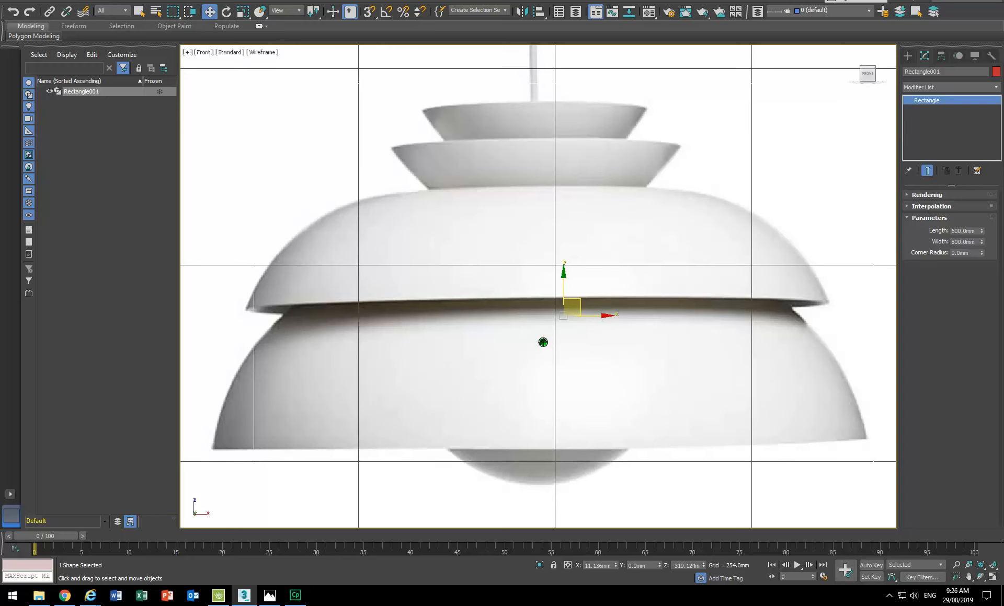
pyautogui.moveTo(553, 330); pyautogui.dragTo(534, 329, button='middle')
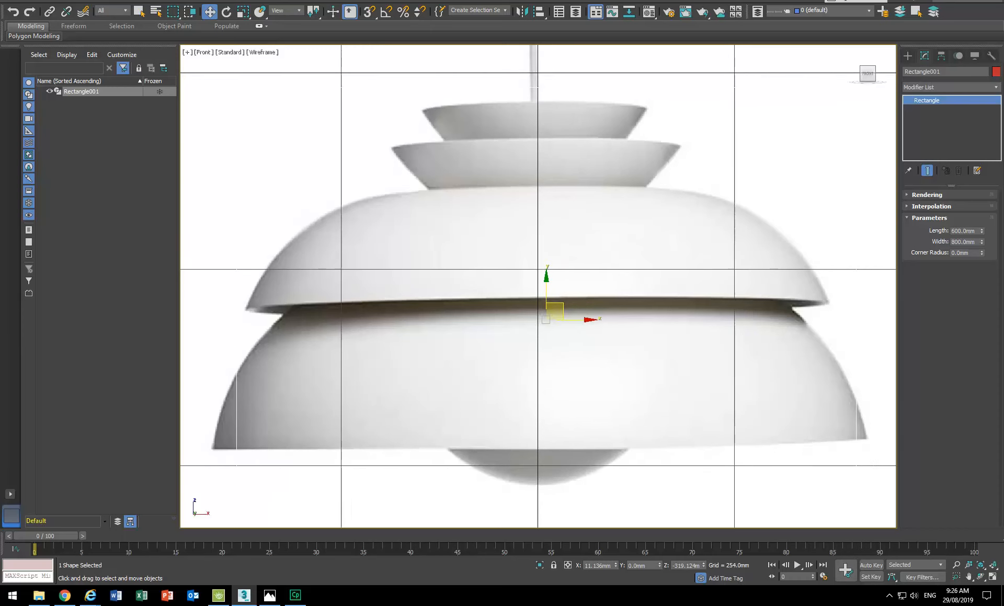
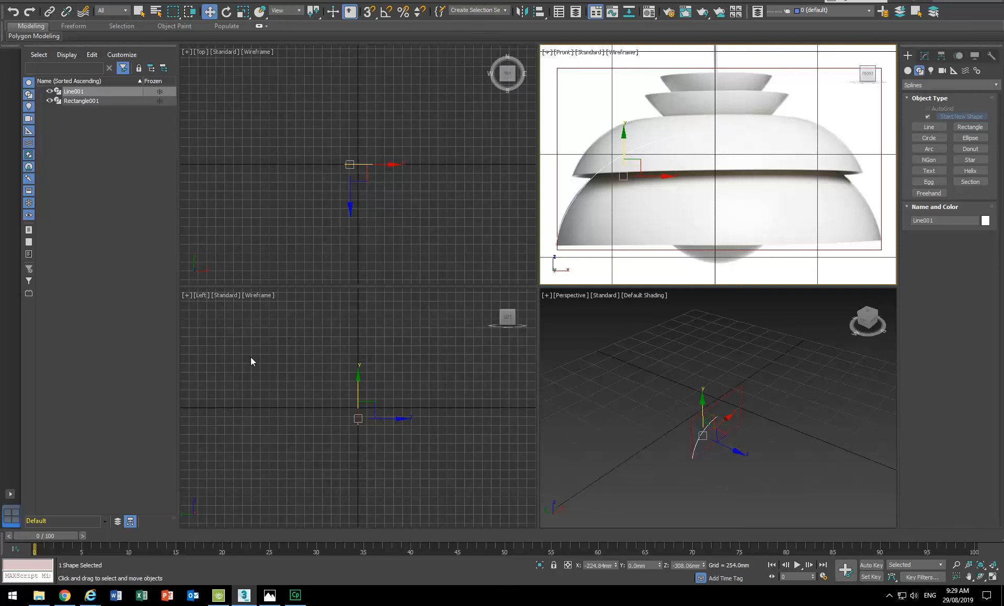
# Switch the Left viewport to a Front view and frame the curved line in the Front, Perspective and Top viewports.
pyautogui.click(202, 296)
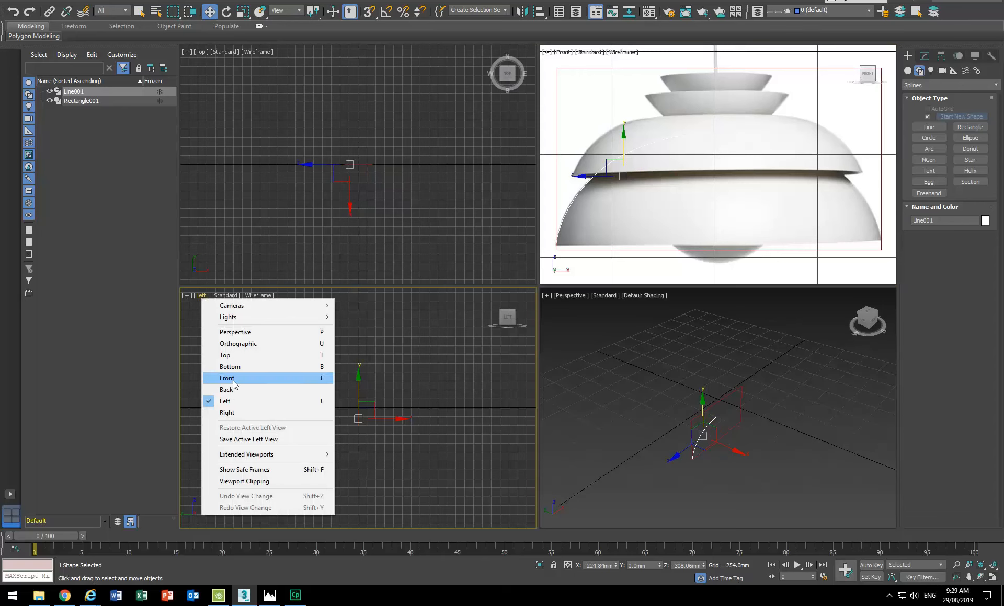
pyautogui.click(233, 382)
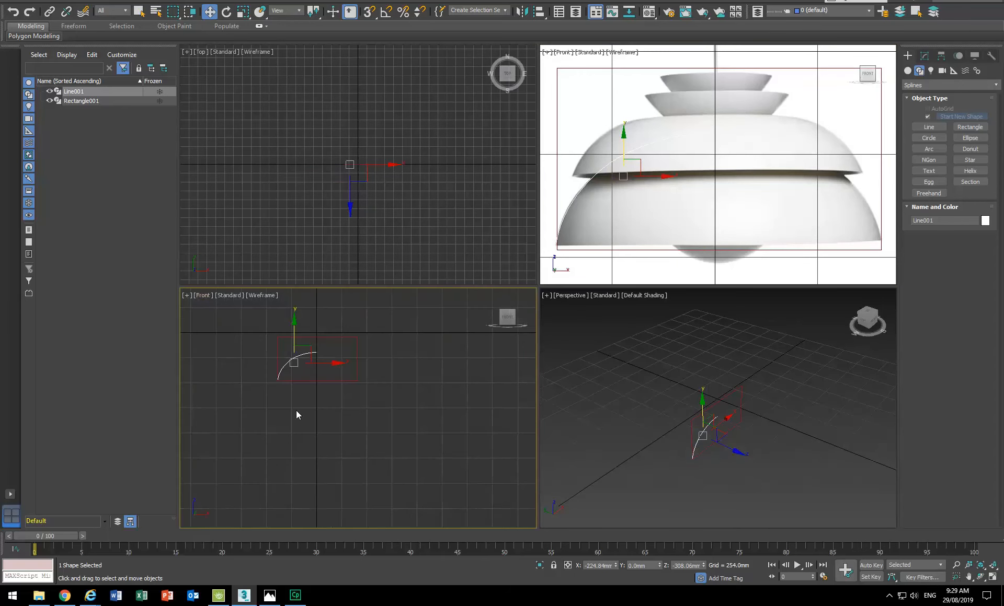
pyautogui.moveTo(273, 329); pyautogui.dragTo(287, 423, button='middle')
pyautogui.scroll(1, 275, 413)
pyautogui.scroll(1, 319, 405)
pyautogui.moveTo(644, 419); pyautogui.dragTo(628, 412, button='middle')
pyautogui.scroll(2, 699, 420)
pyautogui.scroll(2, 700, 420)
pyautogui.moveTo(697, 421); pyautogui.dragTo(652, 440, button='middle')
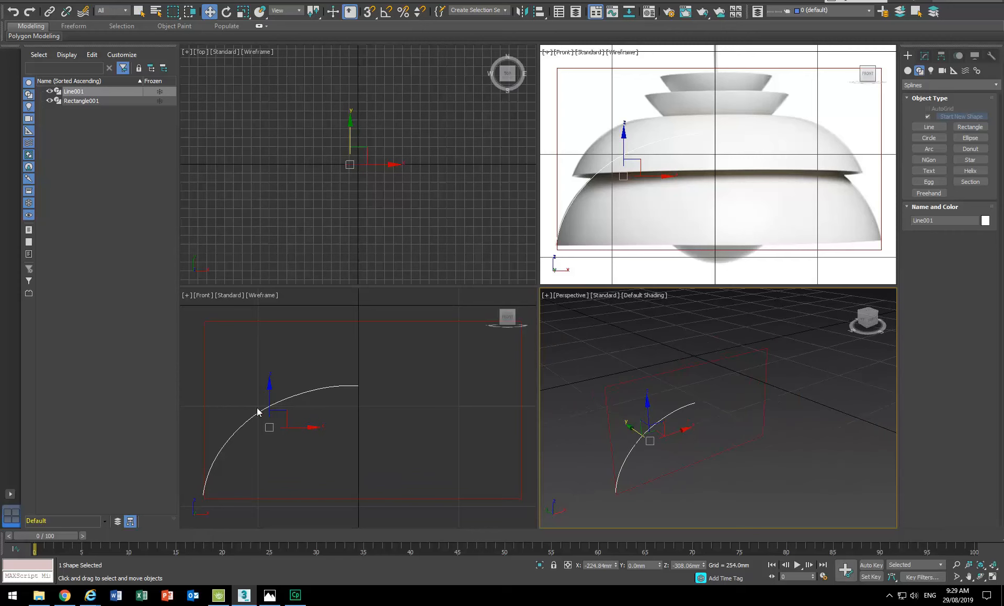
pyautogui.scroll(3, 311, 146)
pyautogui.moveTo(417, 184); pyautogui.dragTo(324, 172, button='middle')
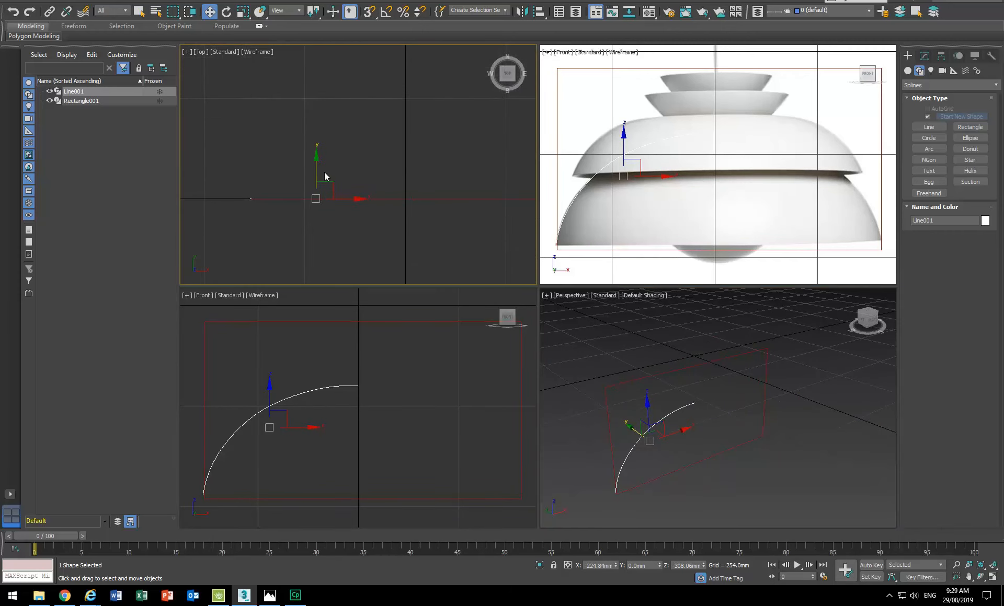
pyautogui.moveTo(389, 176)
pyautogui.mouseDown(button='middle')
pyautogui.moveTo(337, 191)
pyautogui.moveTo(307, 163)
pyautogui.moveTo(303, 173)
pyautogui.moveTo(350, 181)
pyautogui.moveTo(339, 186)
pyautogui.mouseUp(button='middle')
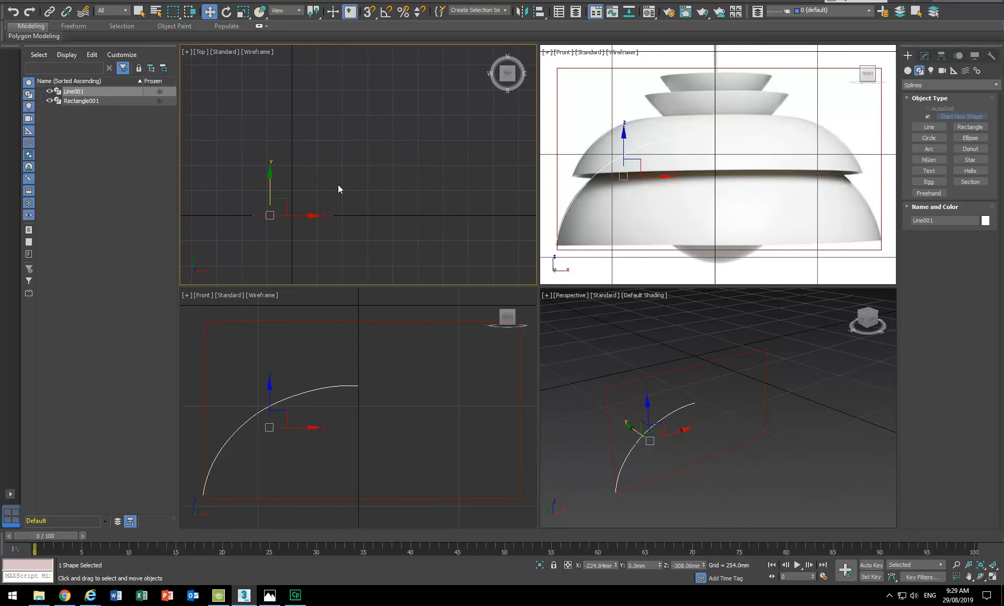
# Edit the curved line at vertex level and raise its upper end vertex by about 2.5 mm.
pyautogui.click(246, 388)
pyautogui.click(259, 411)
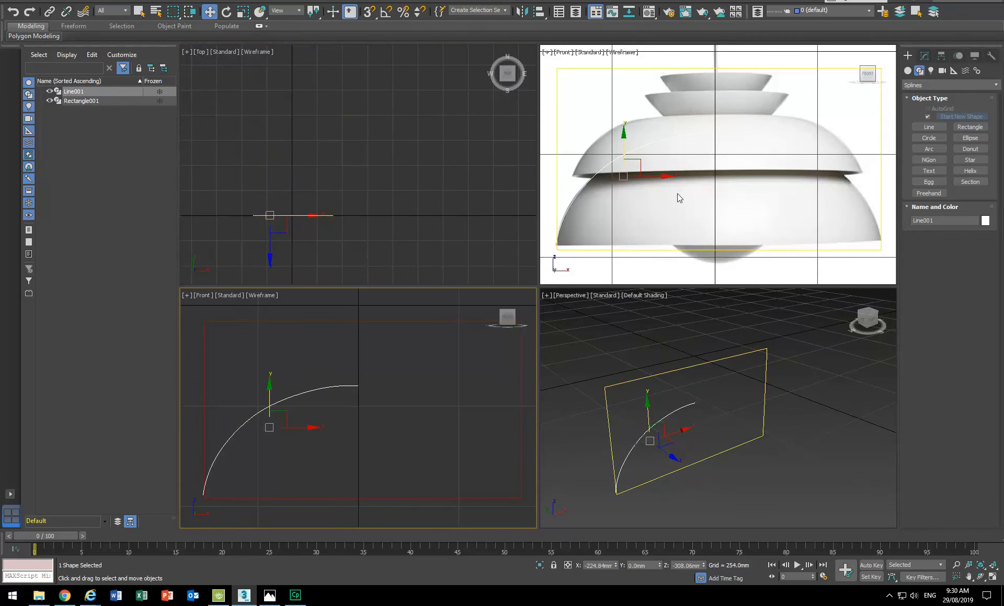
pyautogui.click(923, 55)
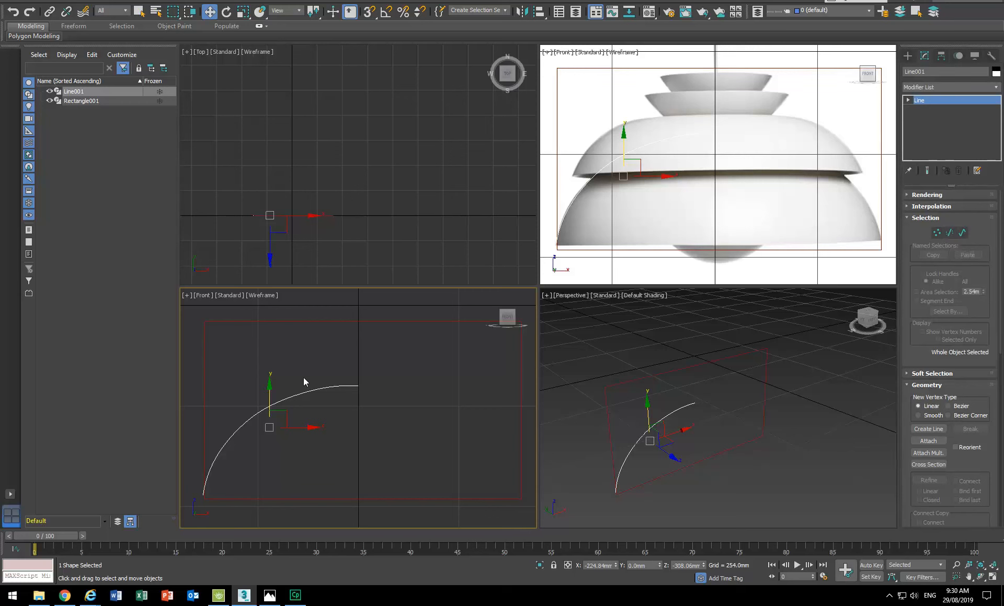
pyautogui.click(937, 233)
pyautogui.click(357, 385)
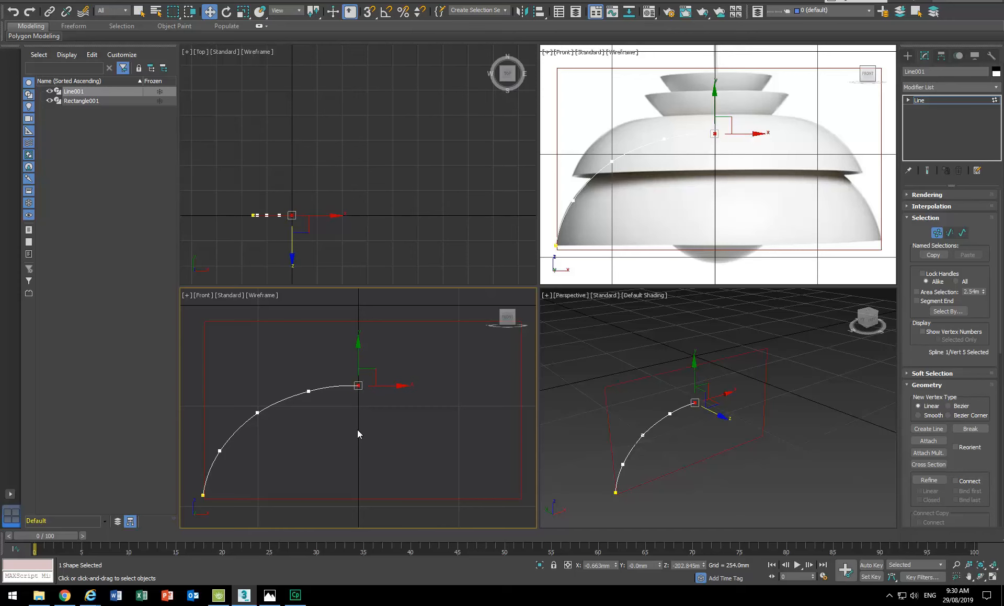
pyautogui.moveTo(357, 356); pyautogui.dragTo(360, 354)
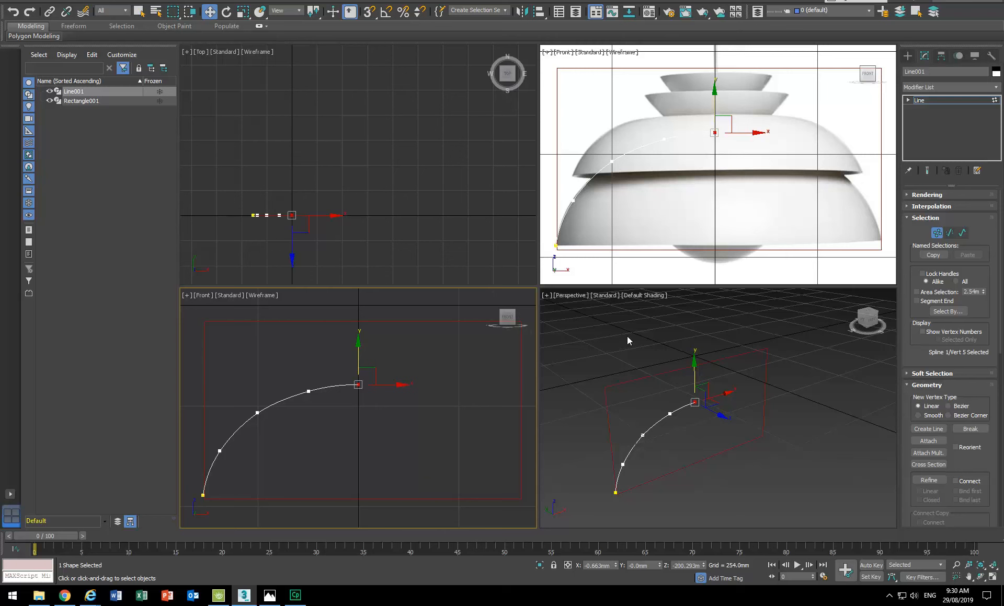
# Go to segment level and select the curve's individual segments one after another to examine them.
pyautogui.click(950, 232)
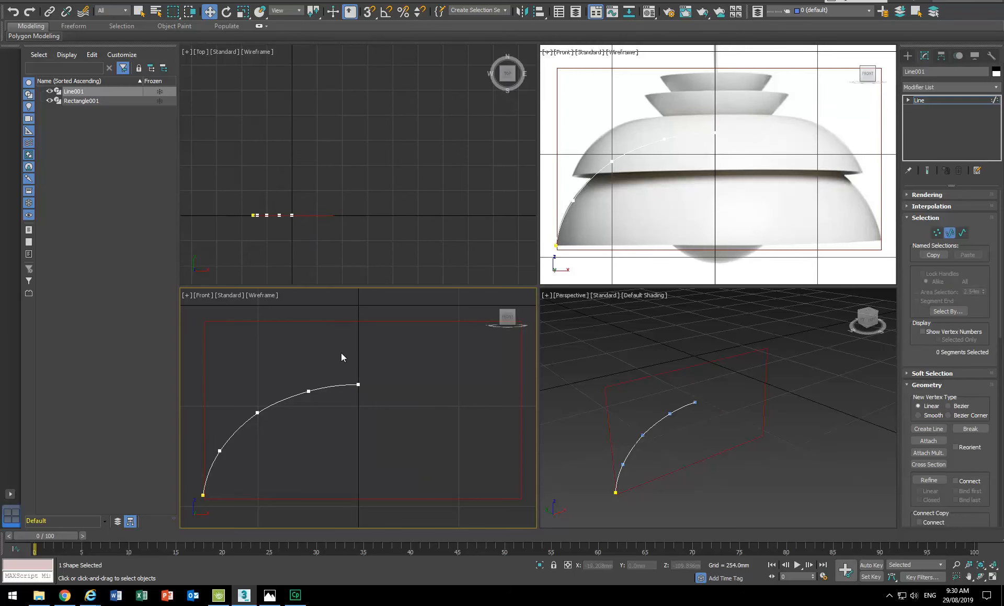
pyautogui.click(329, 387)
pyautogui.click(275, 403)
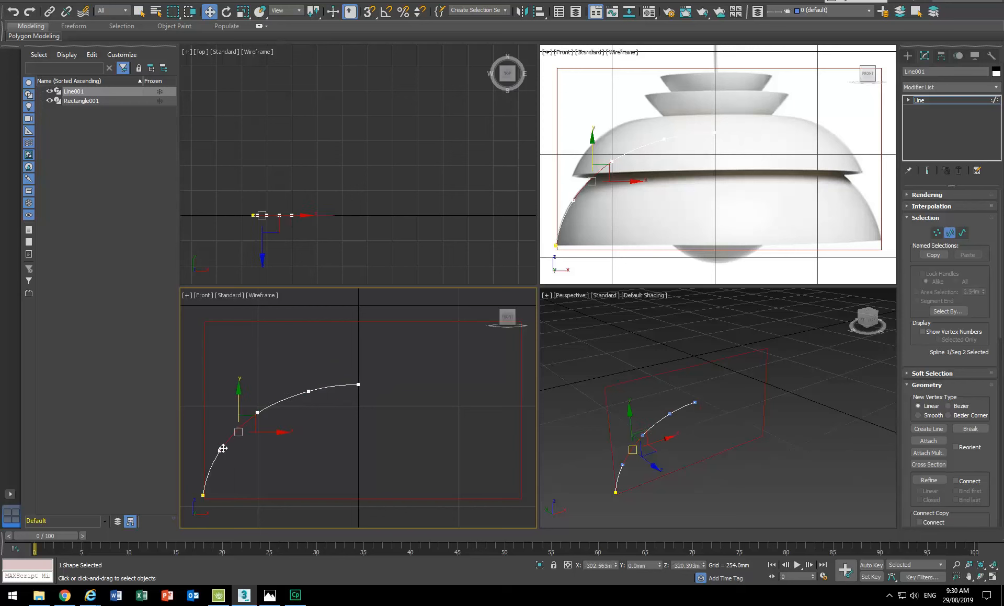
pyautogui.click(210, 470)
pyautogui.moveTo(222, 473); pyautogui.dragTo(222, 475)
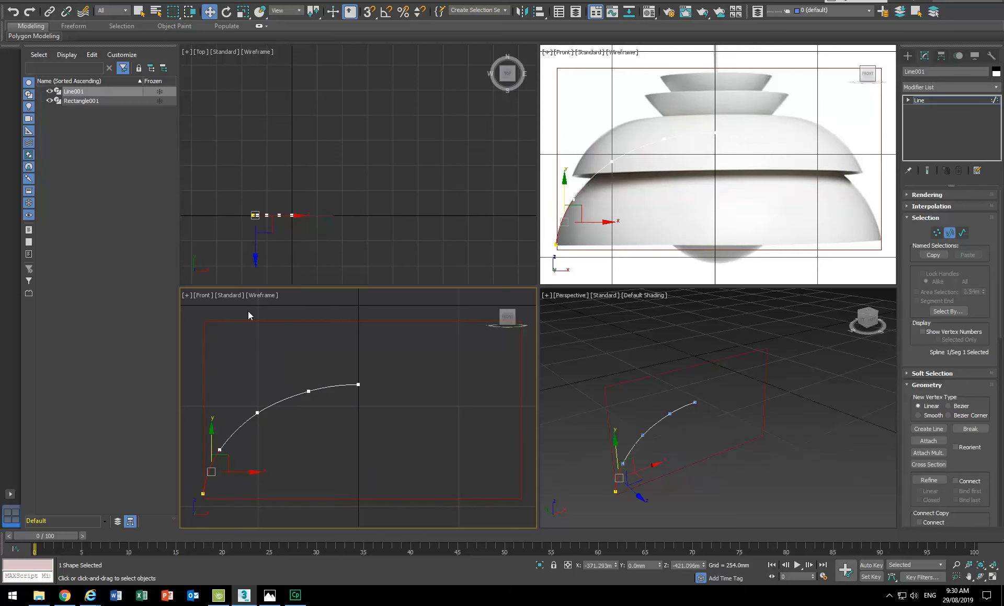
# Select the whole curve at spline level and widen the command panel to two columns to expose the Geometry options.
pyautogui.click(962, 234)
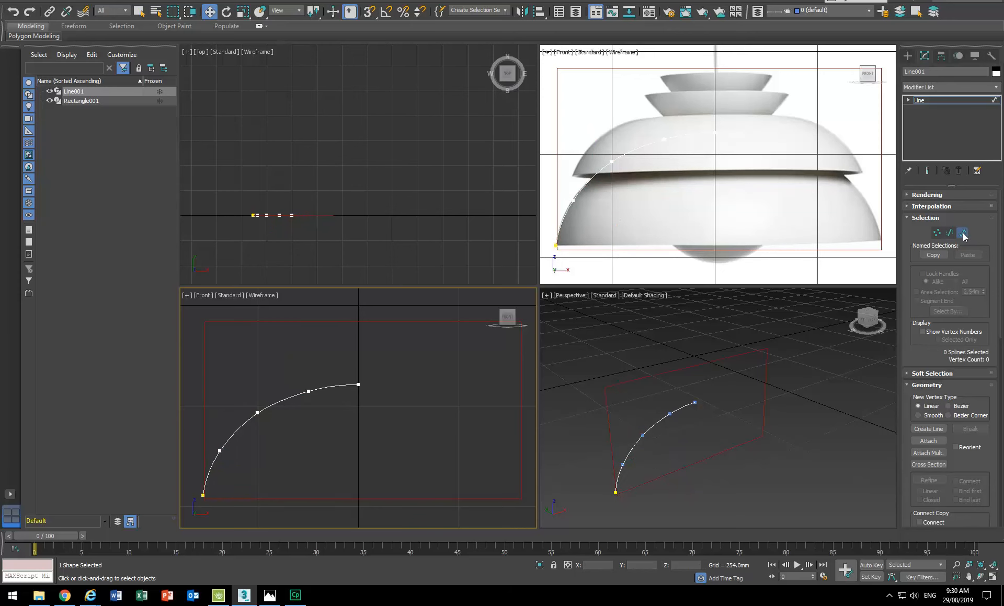
pyautogui.click(280, 404)
pyautogui.moveTo(900, 378); pyautogui.dragTo(787, 384)
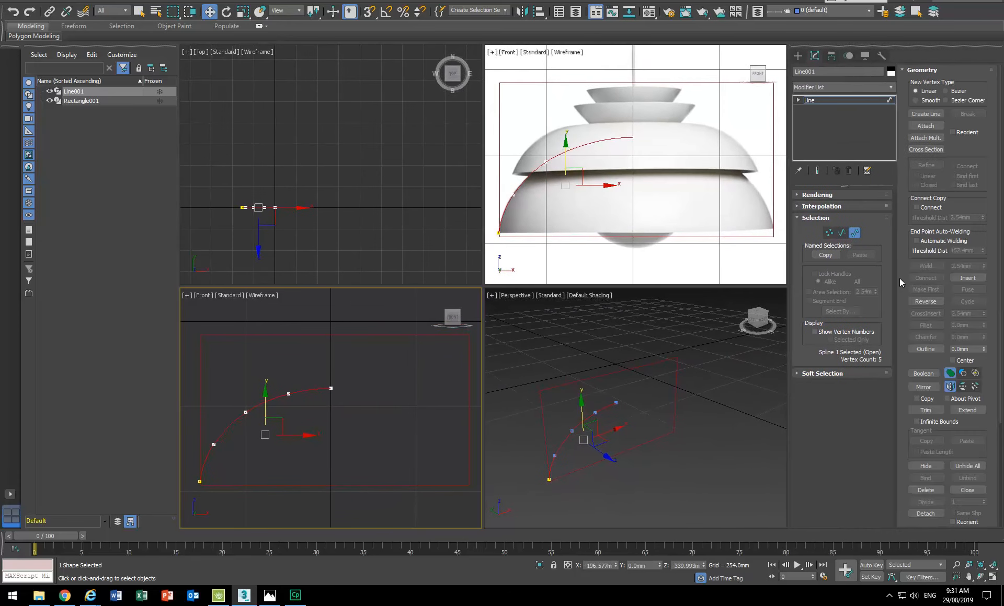
pyautogui.scroll(-1, 916, 484)
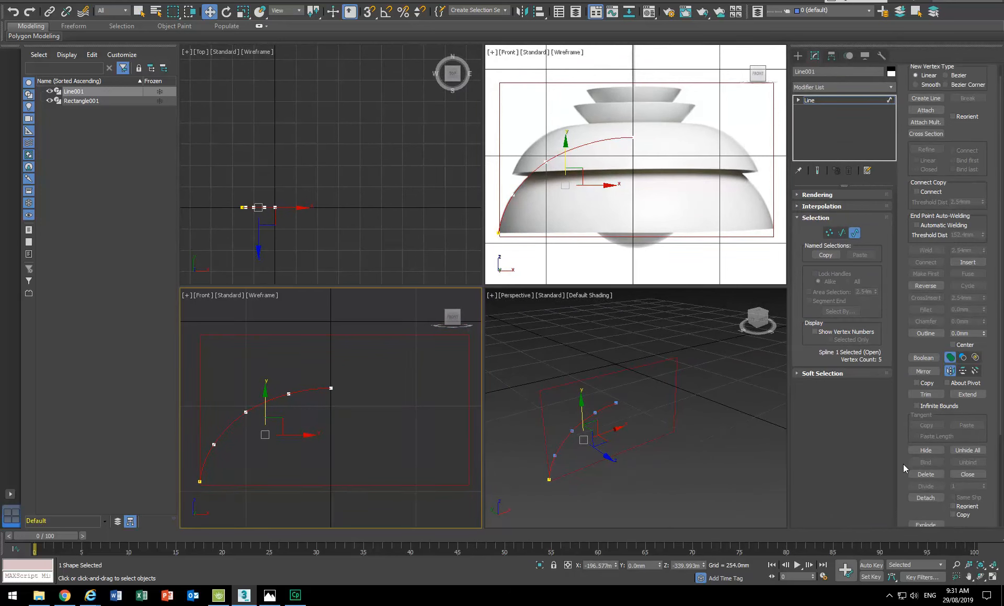
pyautogui.scroll(-5, 904, 435)
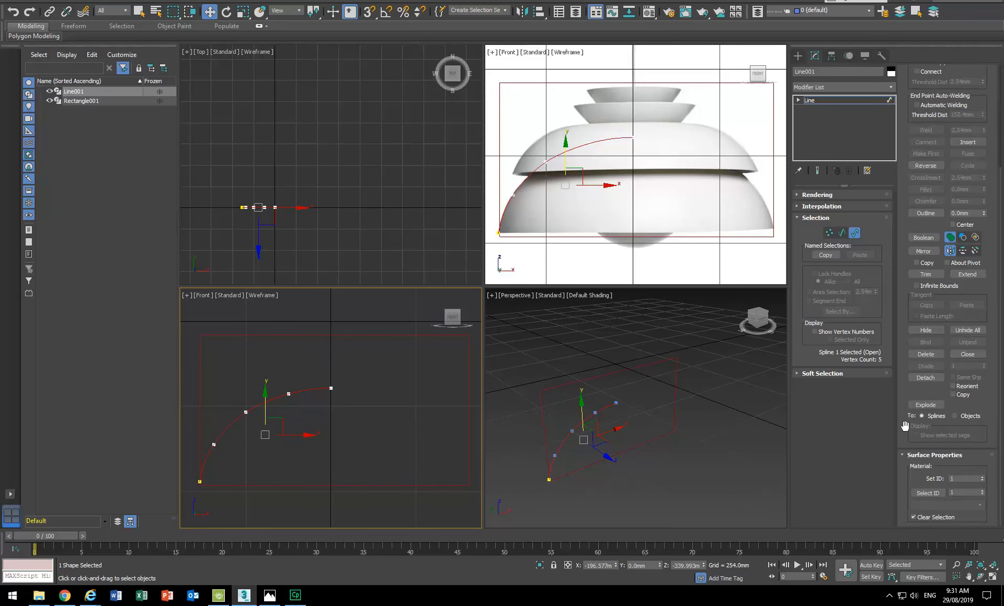
pyautogui.scroll(4, 910, 377)
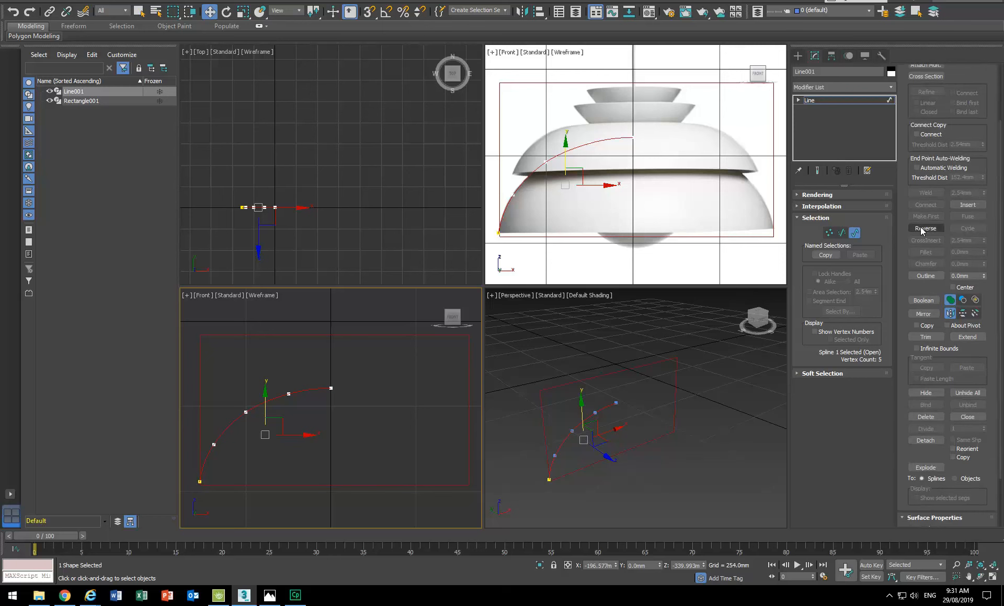
# Outline the selected spline slightly inward to form a thin closed shell profile, and inspect its ends in the maximized Front viewport.
pyautogui.click(927, 276)
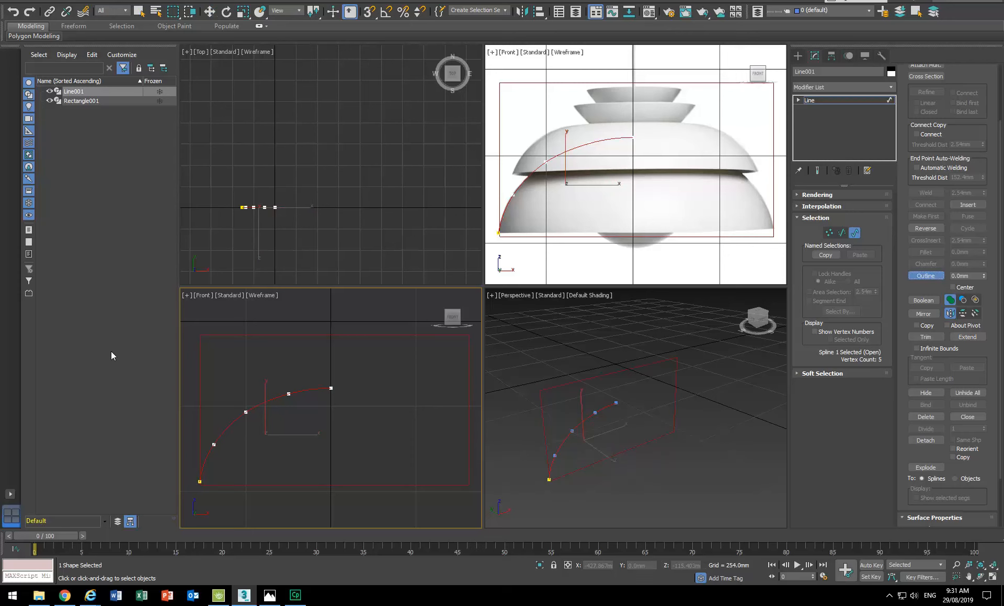
pyautogui.moveTo(304, 392); pyautogui.dragTo(306, 396)
pyautogui.rightClick(268, 369)
pyautogui.click(992, 576)
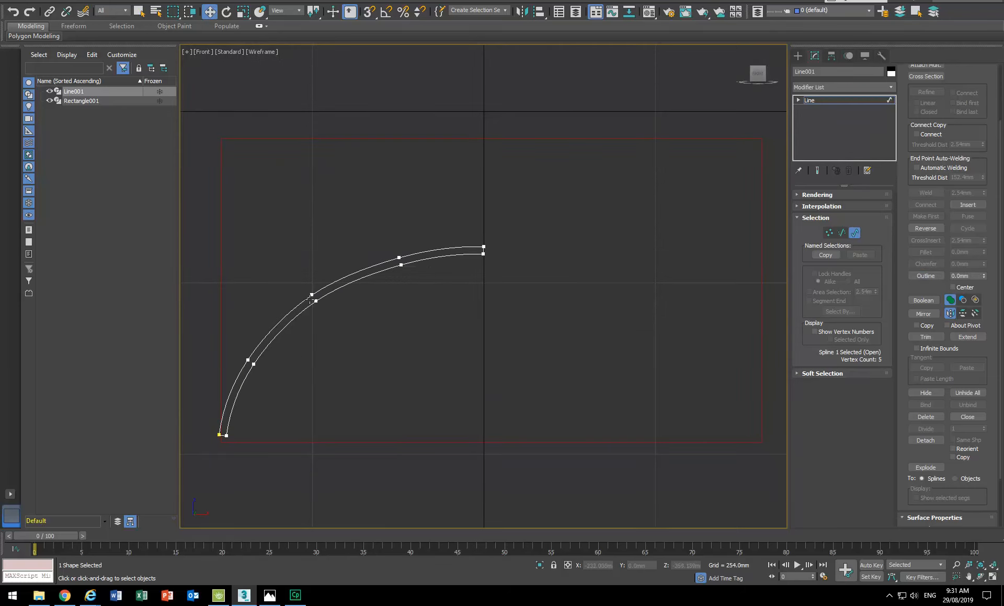
pyautogui.scroll(5, 494, 248)
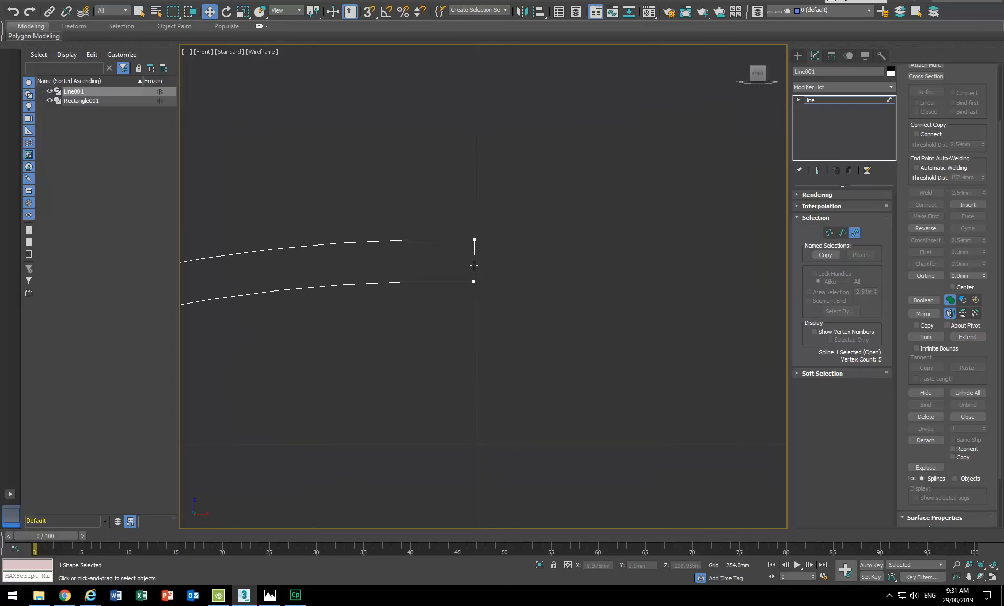
pyautogui.scroll(-9, 474, 266)
pyautogui.moveTo(473, 265); pyautogui.dragTo(572, 243, button='middle')
pyautogui.scroll(2, 449, 312)
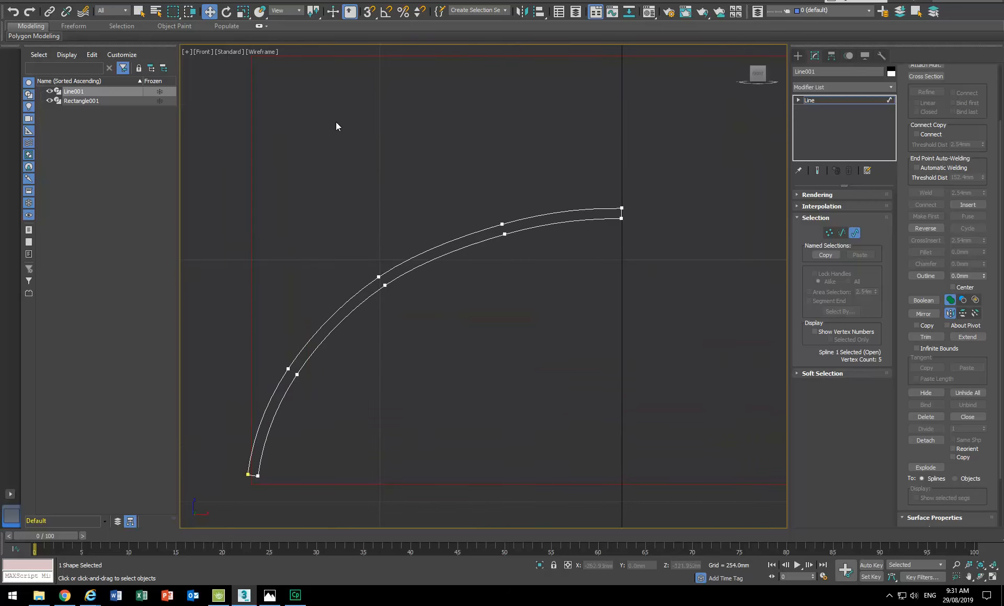
# Undo the current outline and re-outline the whole spline inward by a smaller offset to form a thinner closed shell profile.
pyautogui.click(13, 13)
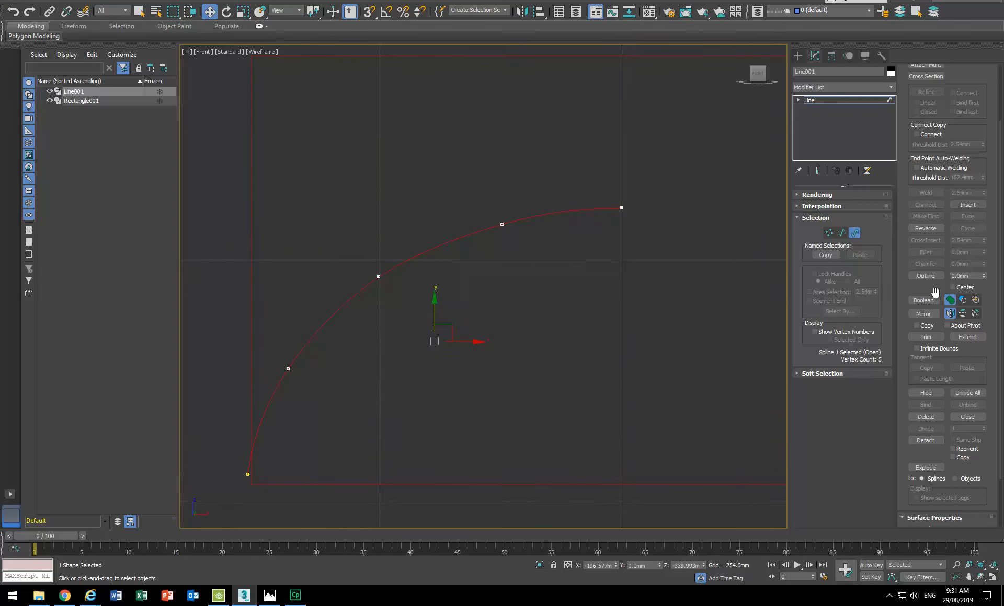
pyautogui.moveTo(982, 278)
pyautogui.mouseDown()
pyautogui.moveTo(981, 264)
pyautogui.moveTo(981, 275)
pyautogui.mouseUp()
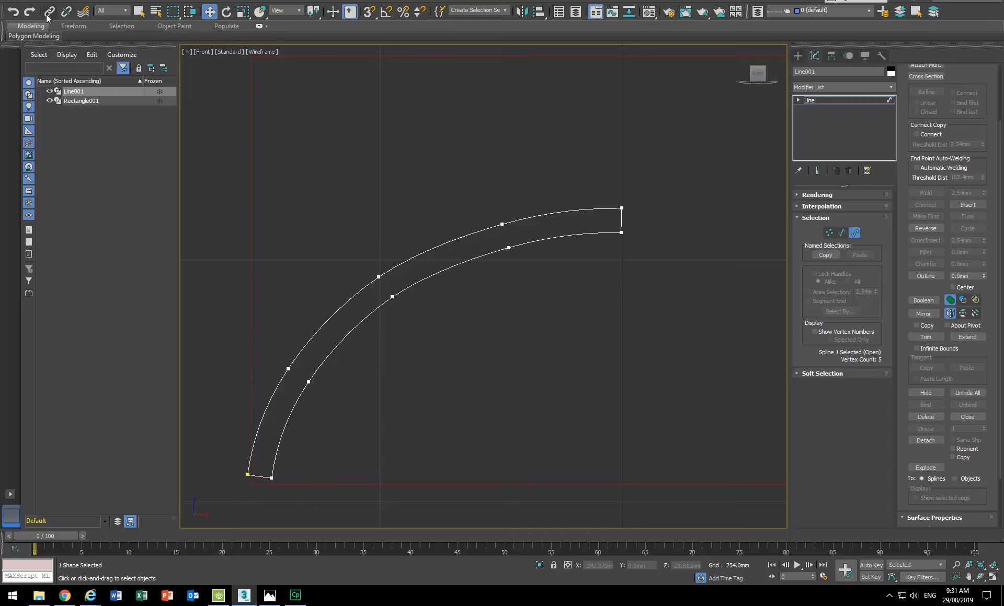
pyautogui.click(17, 14)
pyautogui.click(929, 277)
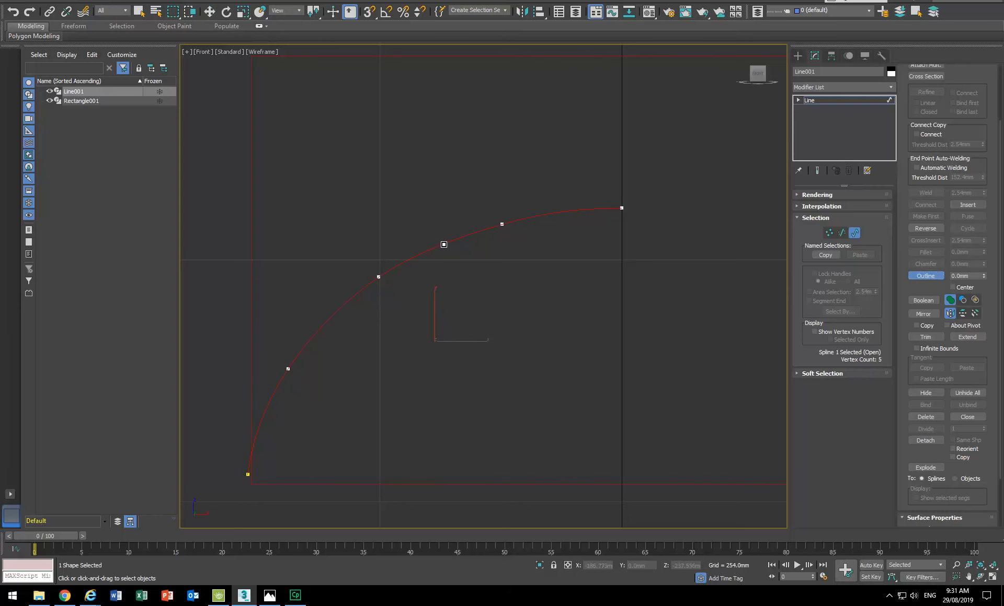
pyautogui.moveTo(444, 245); pyautogui.dragTo(445, 249)
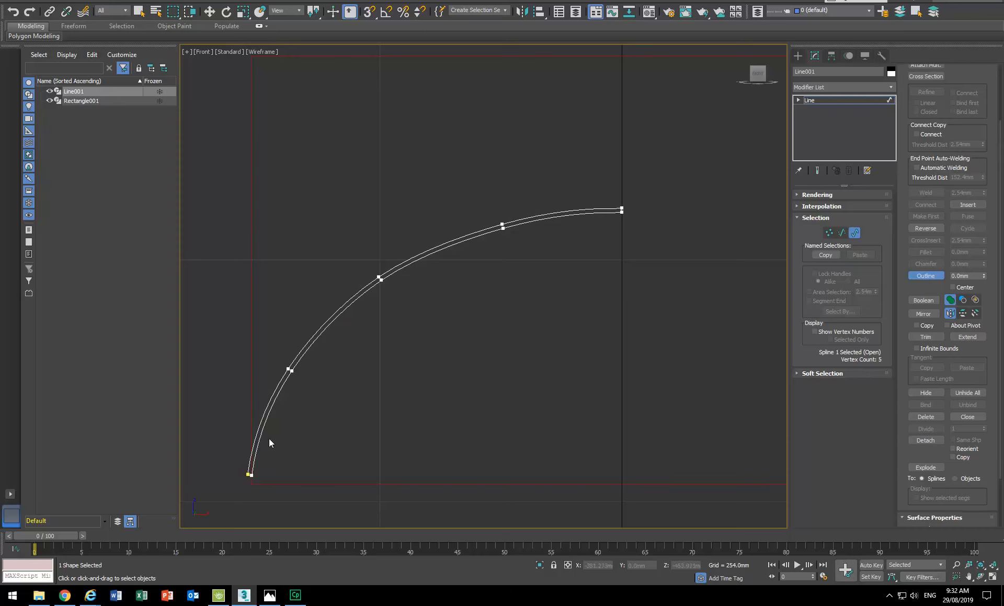
# Edit the profile at vertex level and raise the inner vertex at its lower end to slant the end edge.
pyautogui.scroll(10, 312, 429)
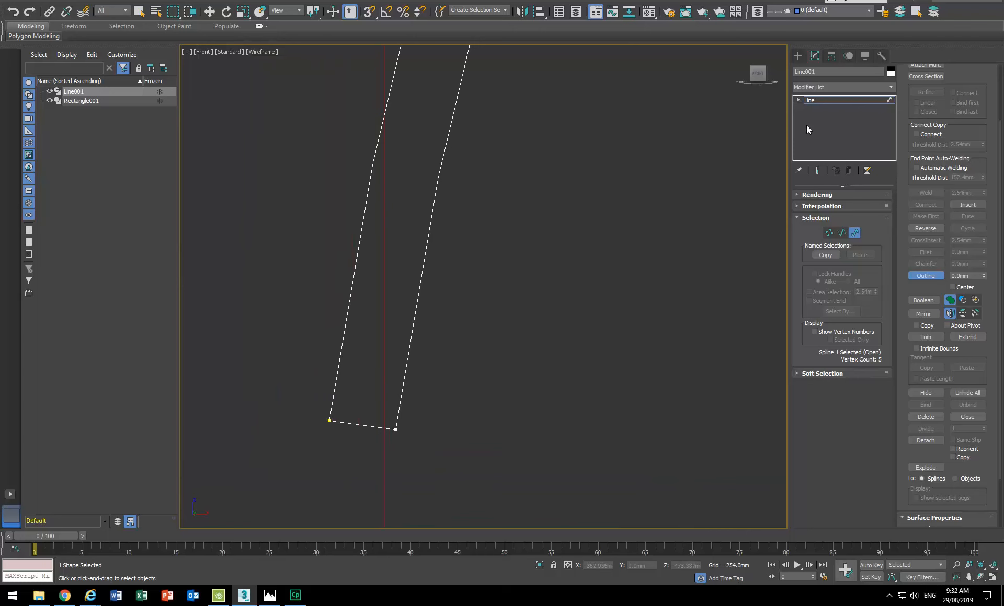
pyautogui.click(828, 233)
pyautogui.press('w')
pyautogui.click(395, 428)
pyautogui.moveTo(394, 424); pyautogui.dragTo(403, 331)
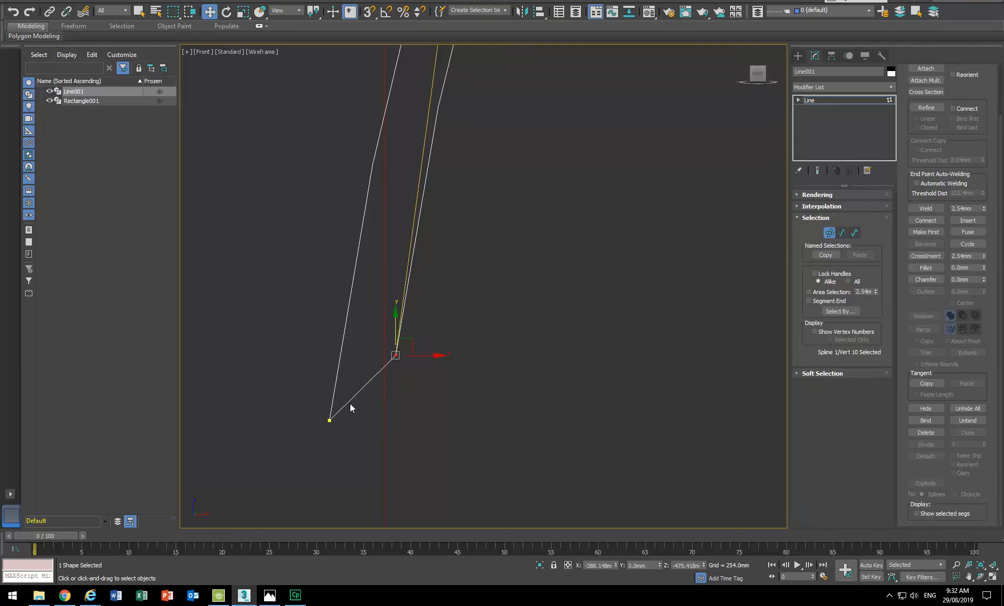
# Fillet the outer vertex at the profile's lower end into a rounded rim, and leave vertex editing.
pyautogui.click(920, 268)
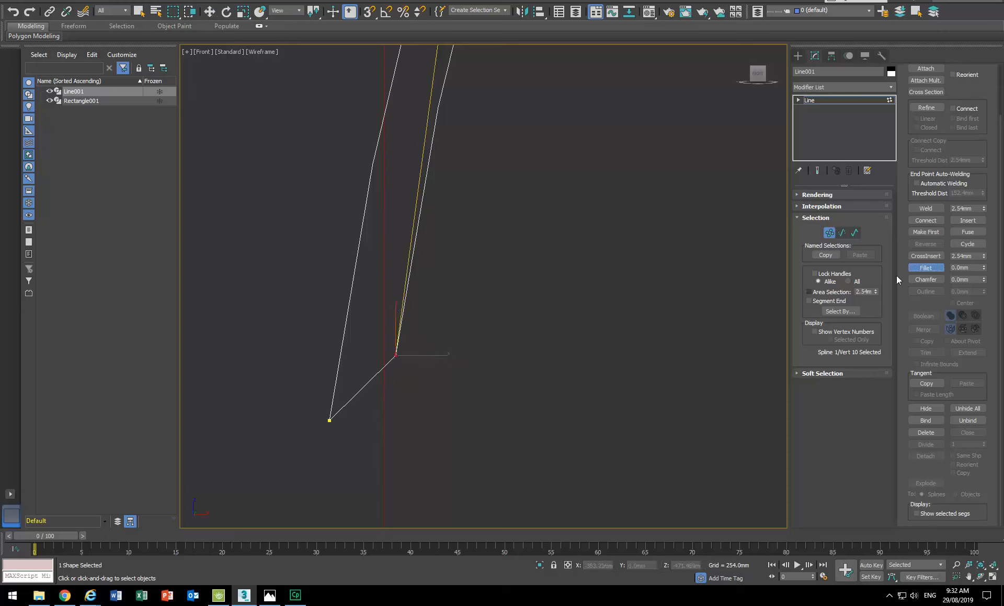
pyautogui.click(329, 420)
pyautogui.moveTo(329, 419); pyautogui.dragTo(336, 375)
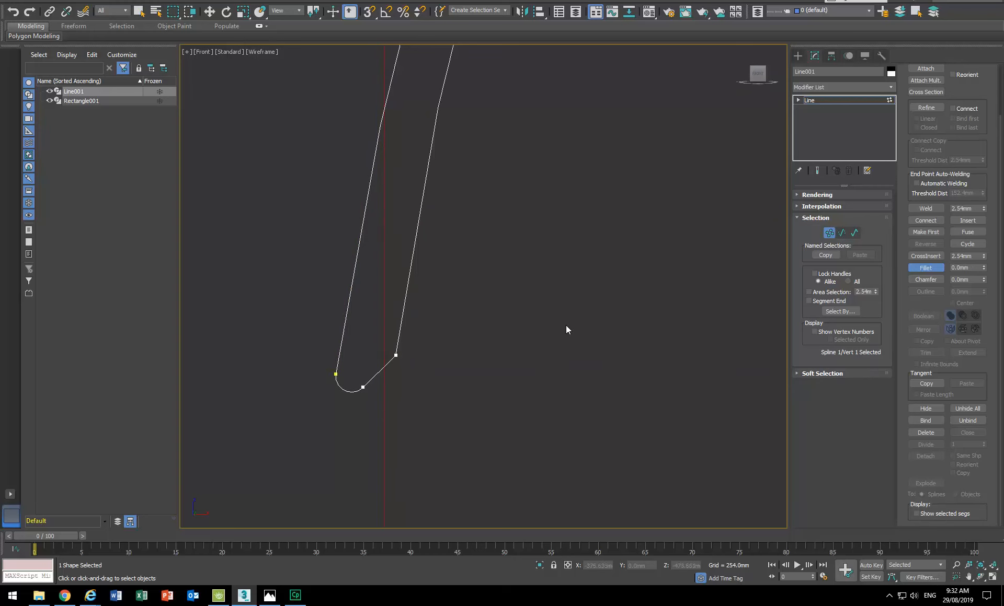
pyautogui.press('w')
pyautogui.scroll(-15, 562, 302)
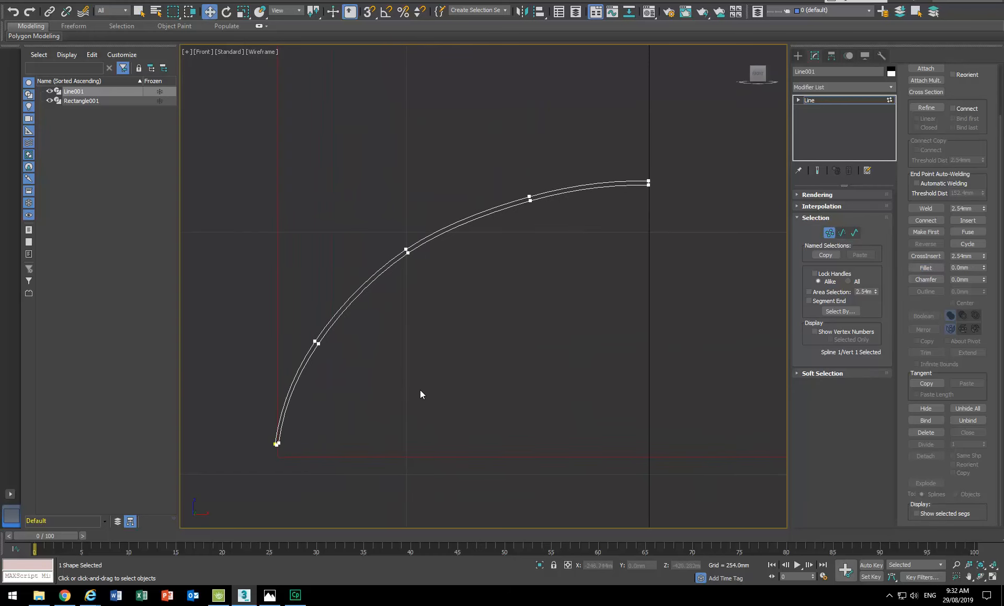
pyautogui.moveTo(422, 393); pyautogui.dragTo(410, 402, button='middle')
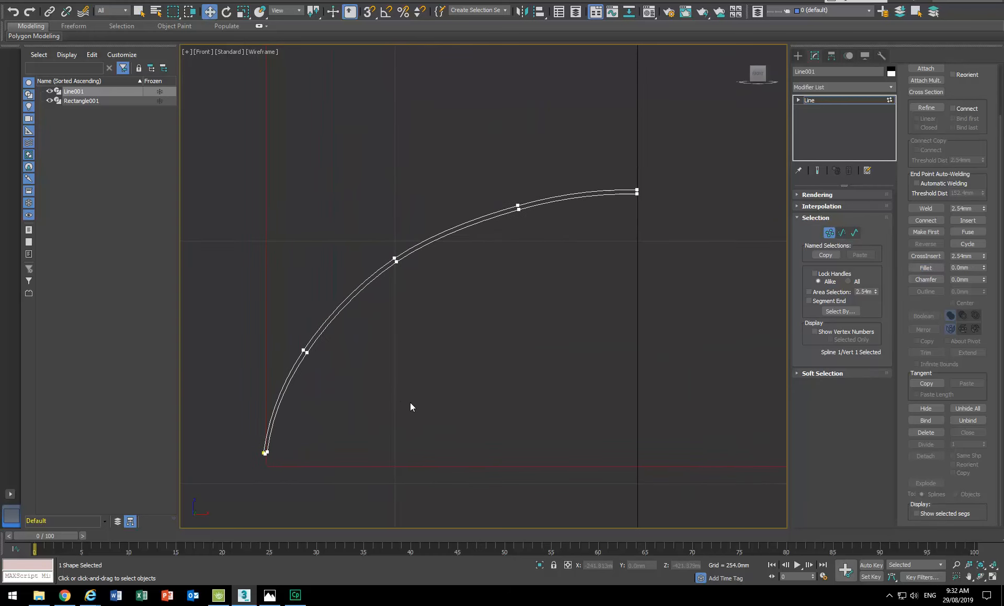
pyautogui.click(829, 233)
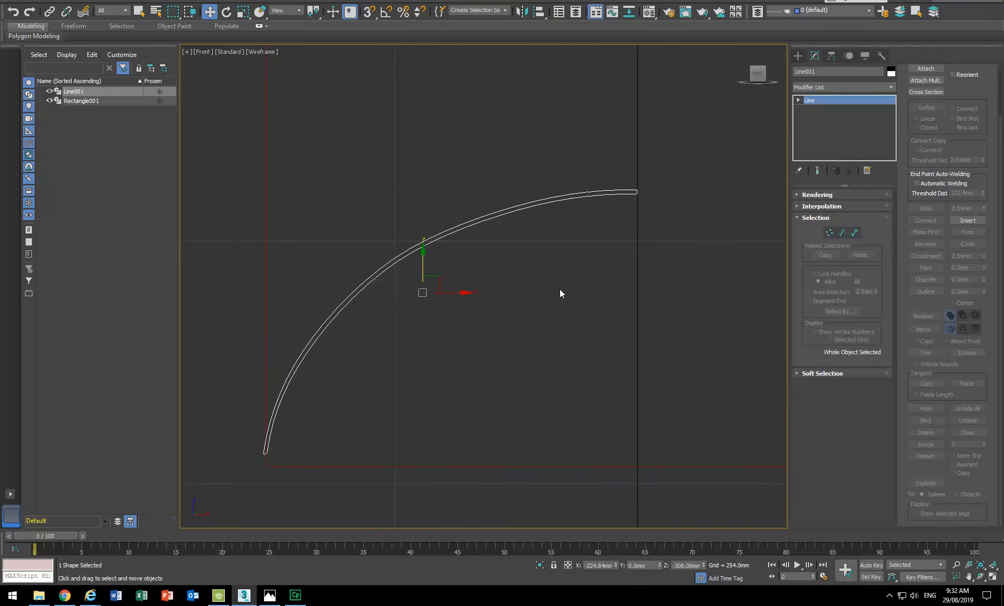
# Apply a Lathe modifier to the thin shell profile line.
pyautogui.scroll(-3, 559, 290)
pyautogui.moveTo(559, 290); pyautogui.dragTo(422, 367, button='middle')
pyautogui.scroll(-3, 424, 366)
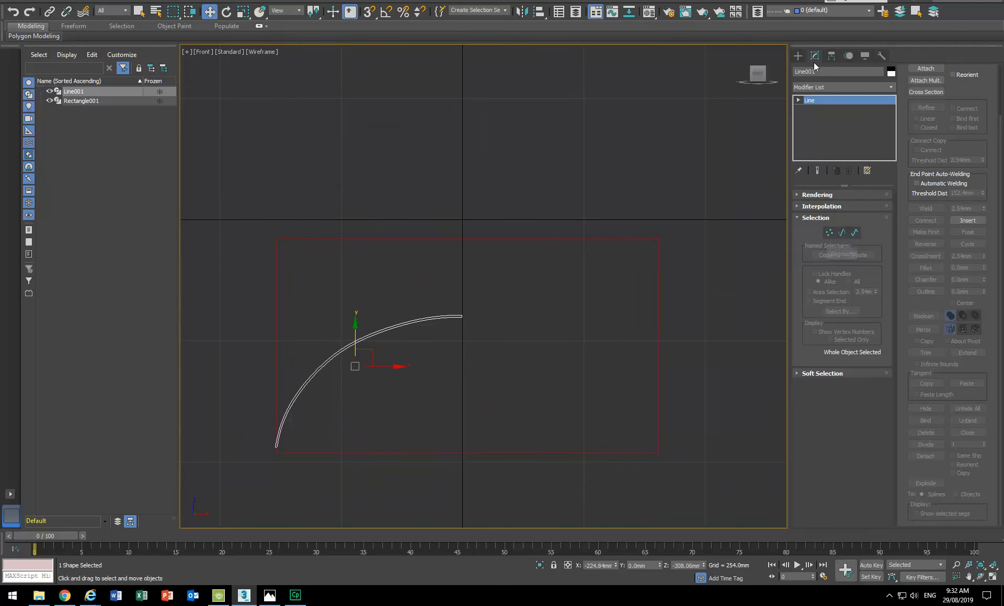
pyautogui.click(890, 87)
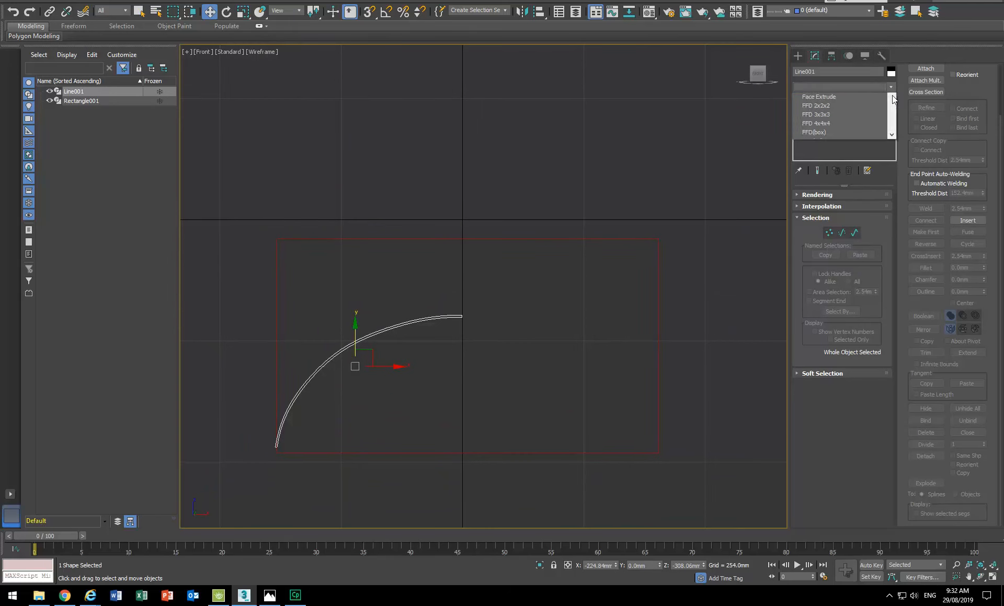
pyautogui.scroll(-8, 847, 373)
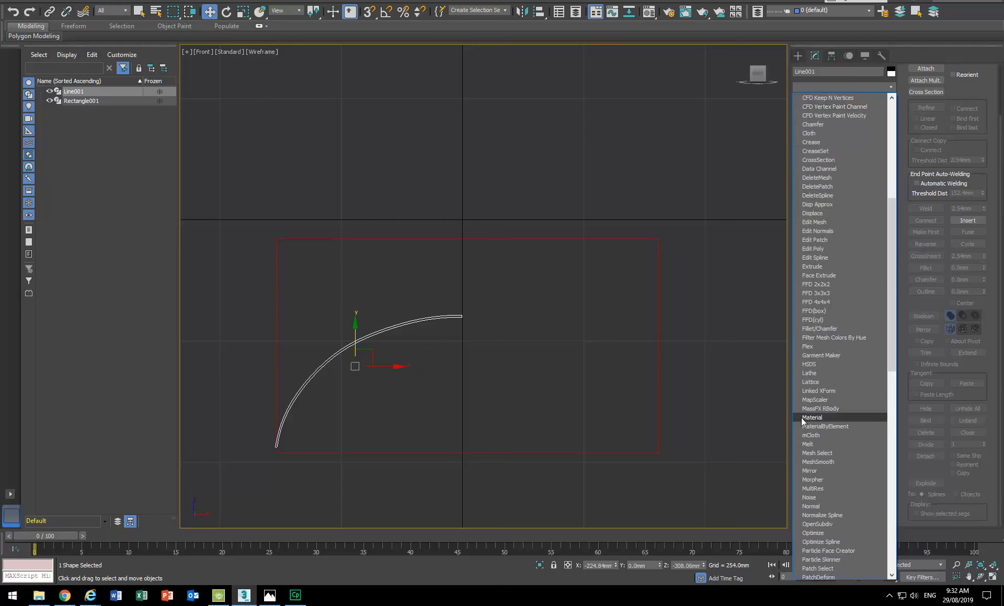
pyautogui.scroll(-6, 801, 418)
pyautogui.scroll(-6, 822, 471)
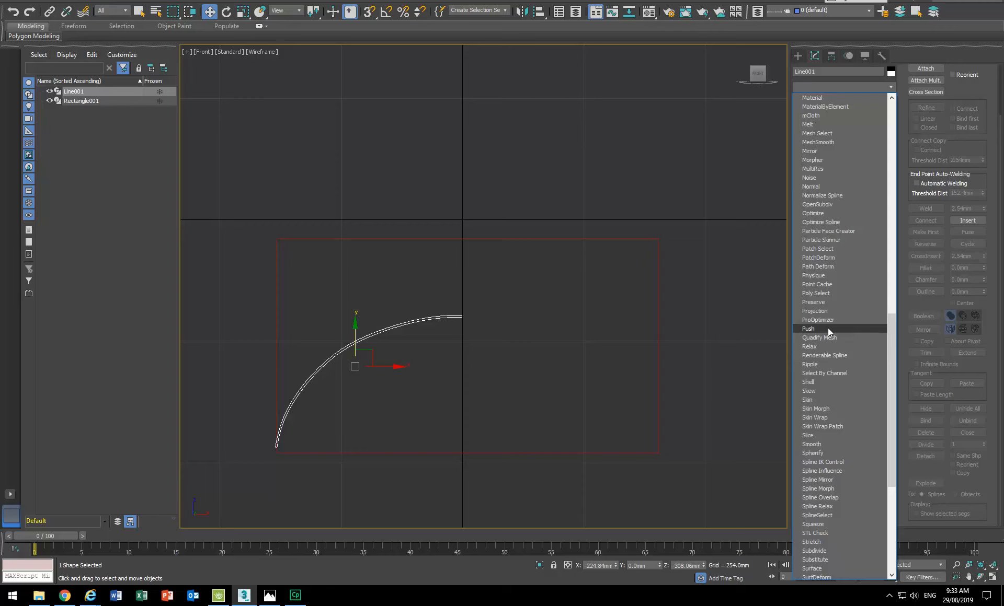
pyautogui.scroll(-5, 827, 327)
pyautogui.scroll(-4, 827, 327)
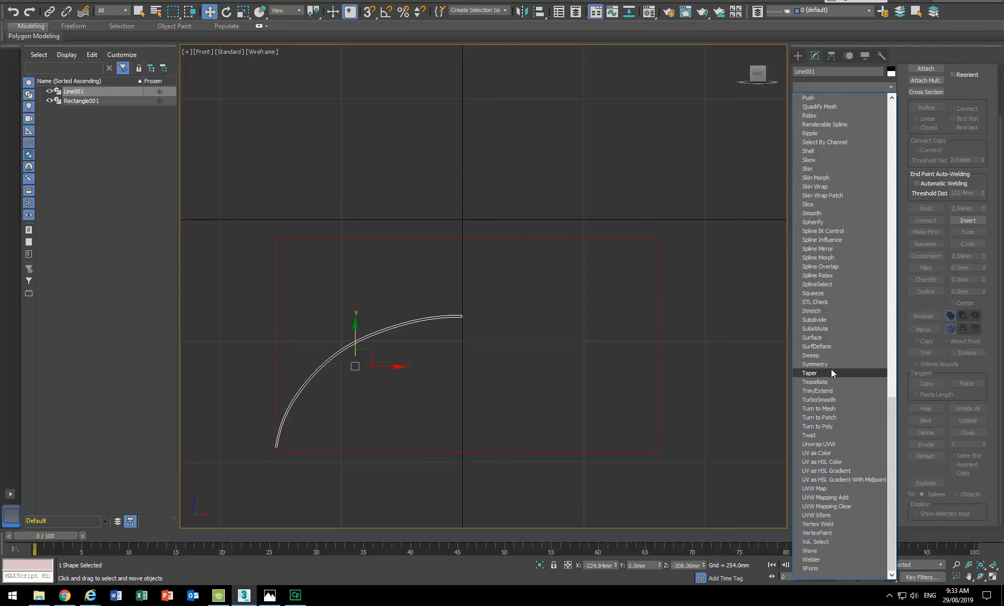
pyautogui.scroll(18, 830, 369)
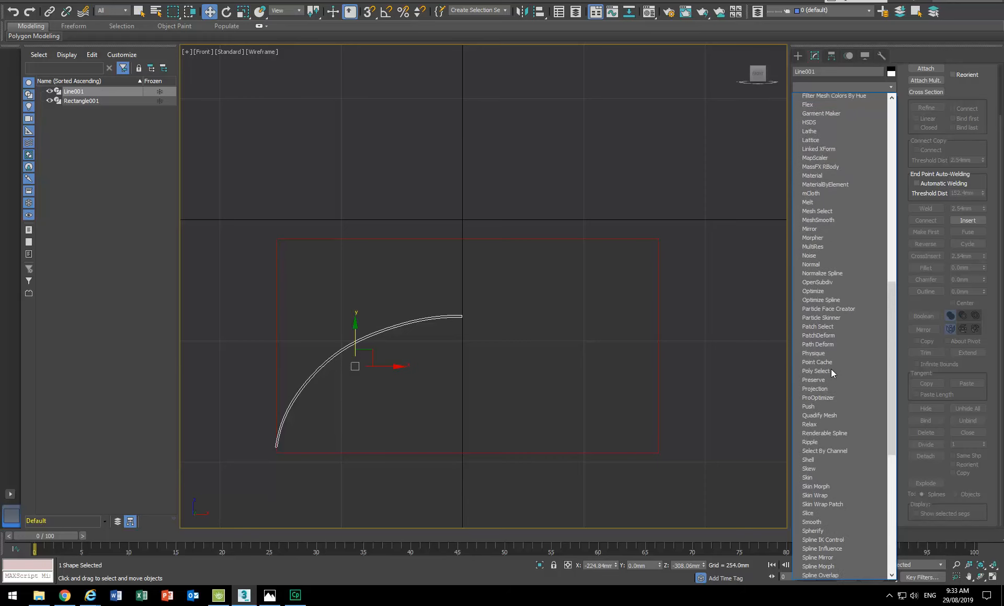
pyautogui.scroll(7, 830, 369)
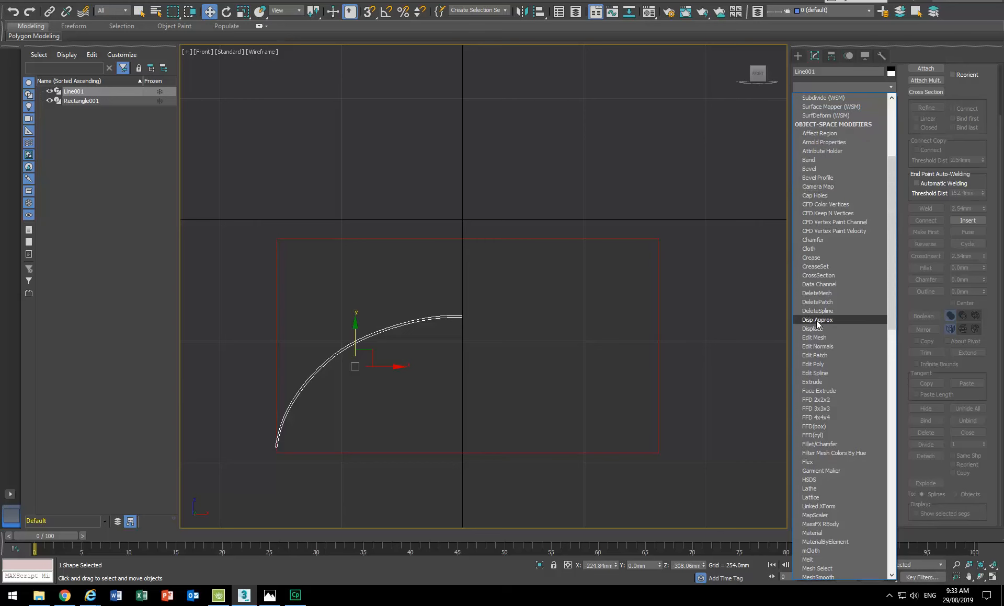
pyautogui.scroll(-5, 816, 321)
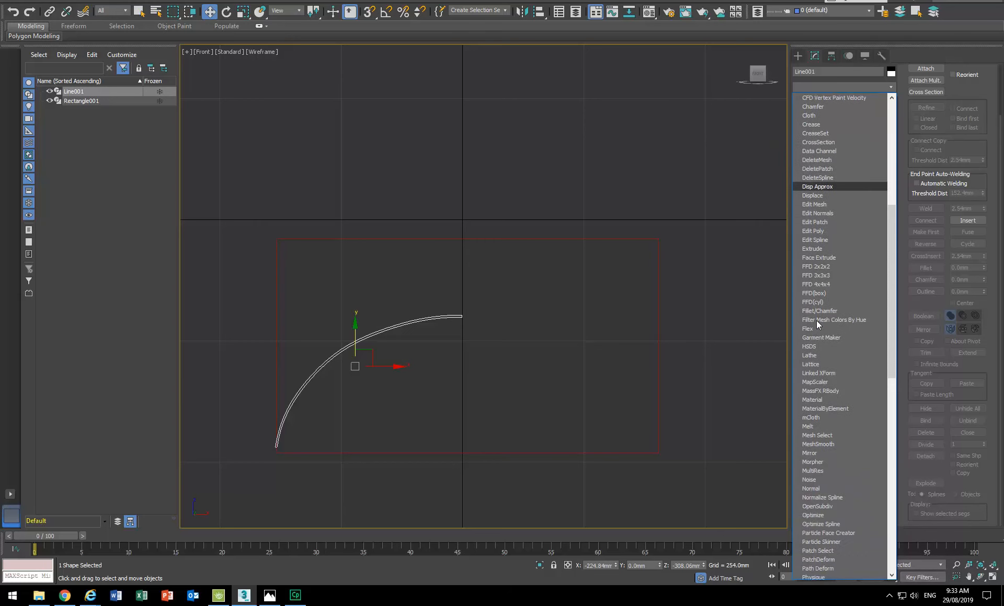
pyautogui.click(817, 356)
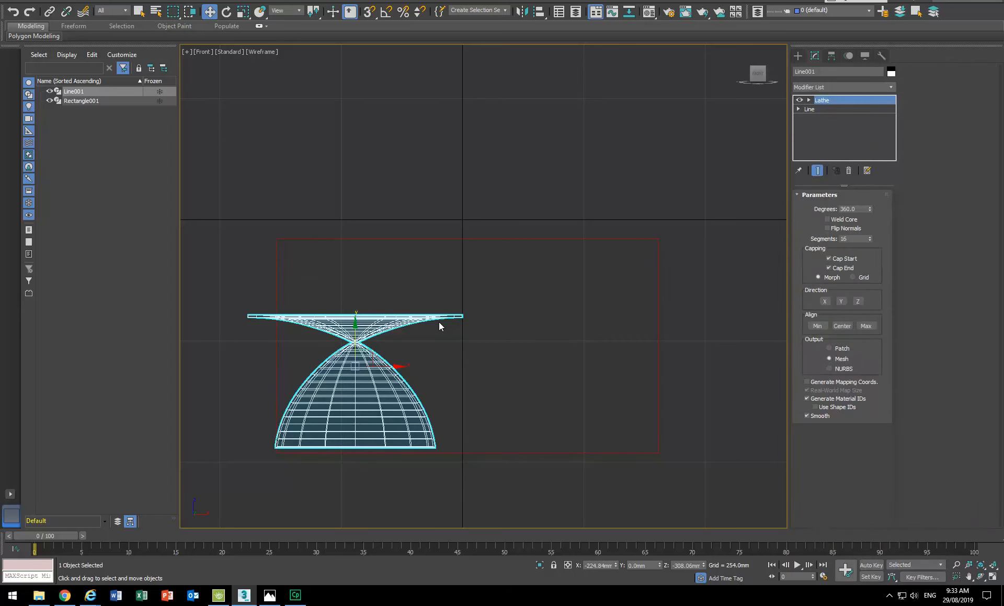
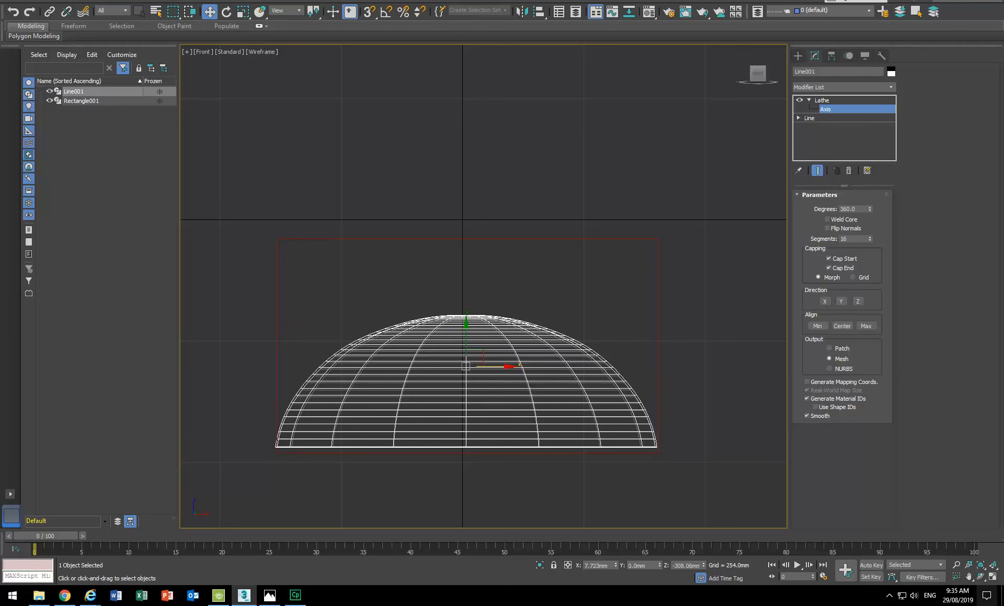
# Restore the four-viewport layout, undo the Lathe axis move, and move the axis along X again to about 9.8 mm.
pyautogui.click(992, 577)
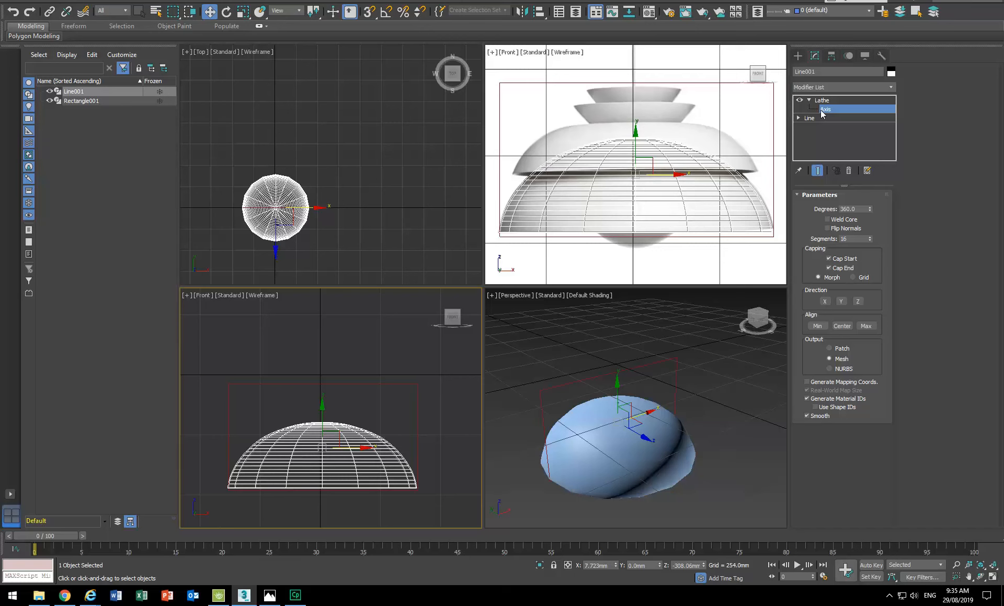
pyautogui.rightClick(352, 450)
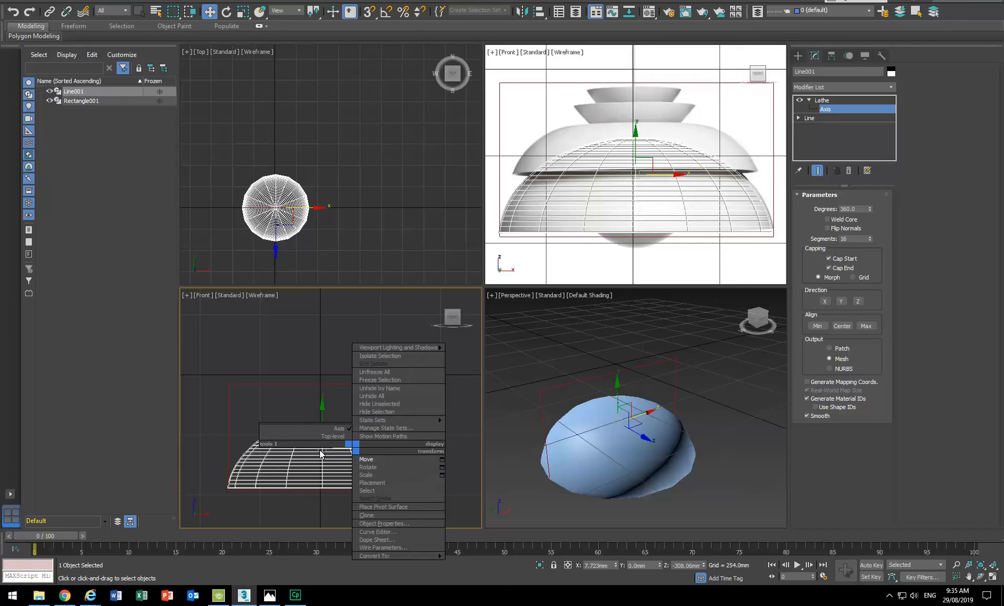
pyautogui.click(278, 354)
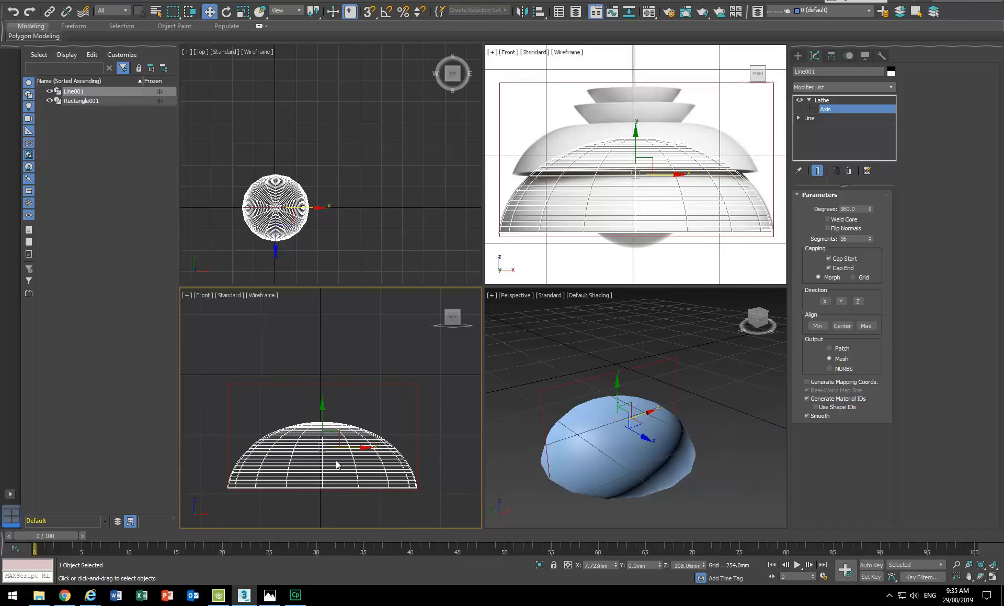
pyautogui.click(10, 14)
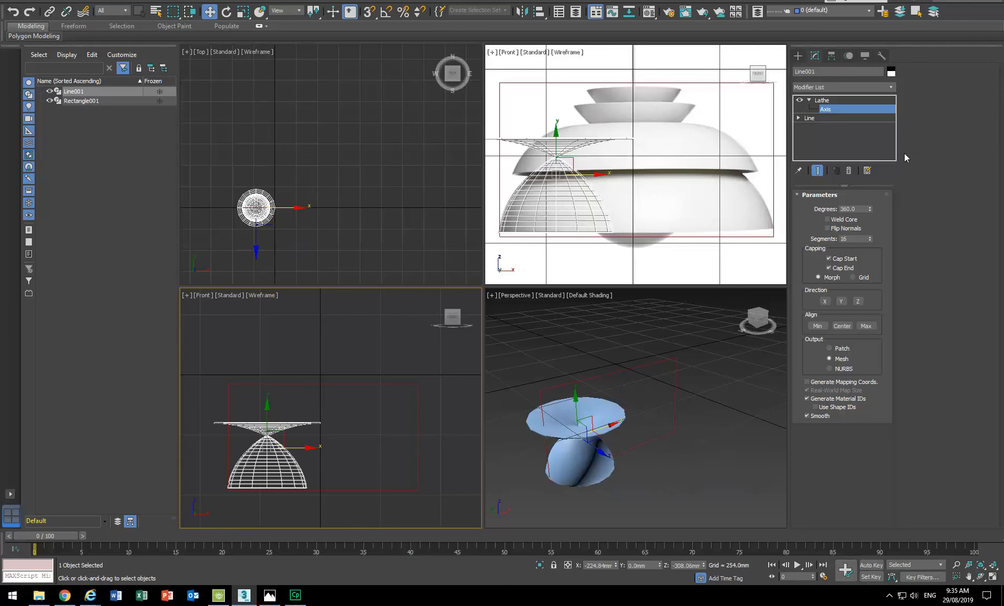
pyautogui.moveTo(292, 449); pyautogui.dragTo(349, 450)
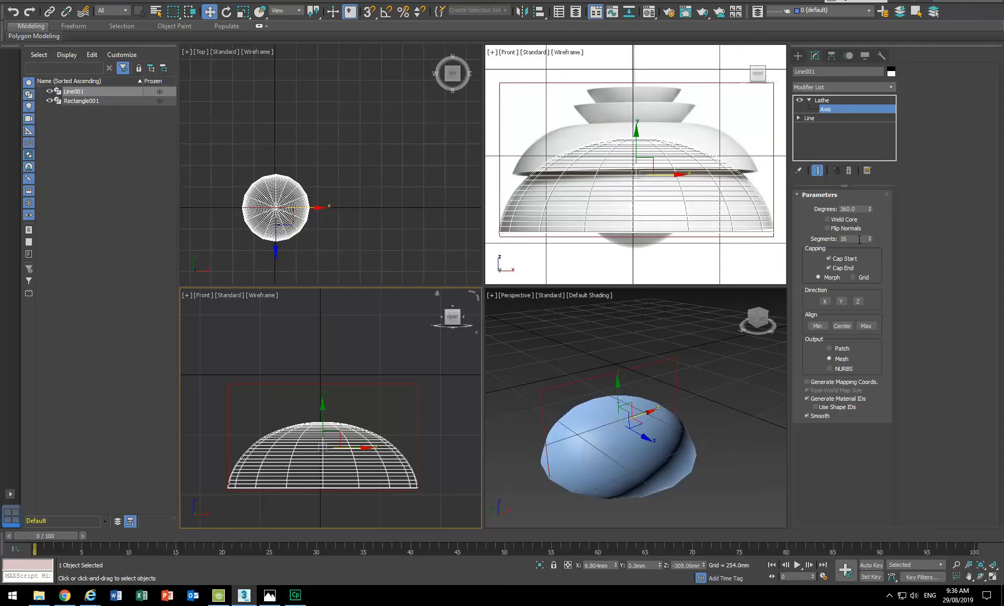
# Try 64 and 479 segments on the Lathe, and settle on 56.
pyautogui.moveTo(868, 237); pyautogui.dragTo(868, 213)
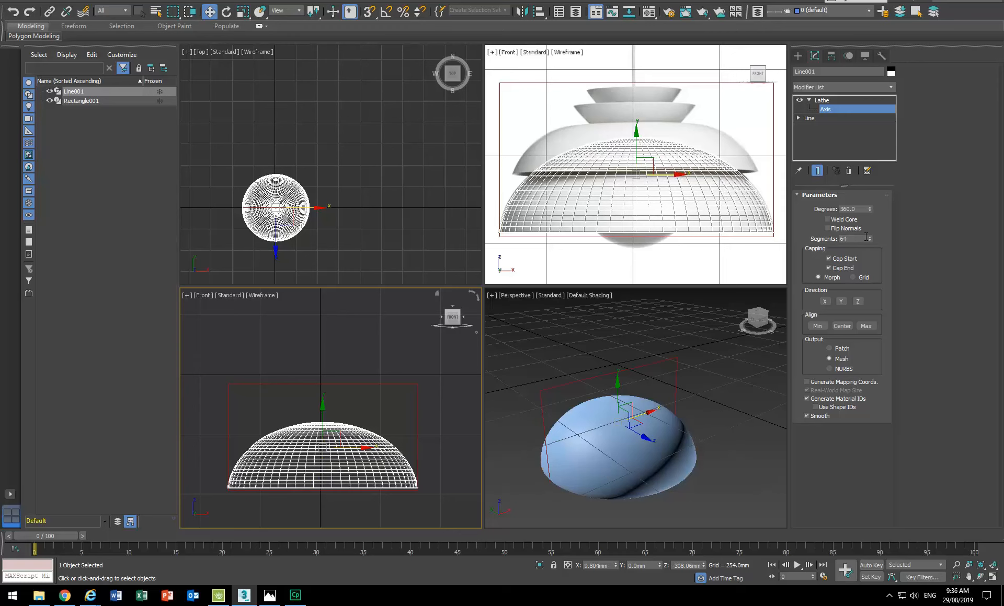
pyautogui.moveTo(870, 238); pyautogui.dragTo(855, 21)
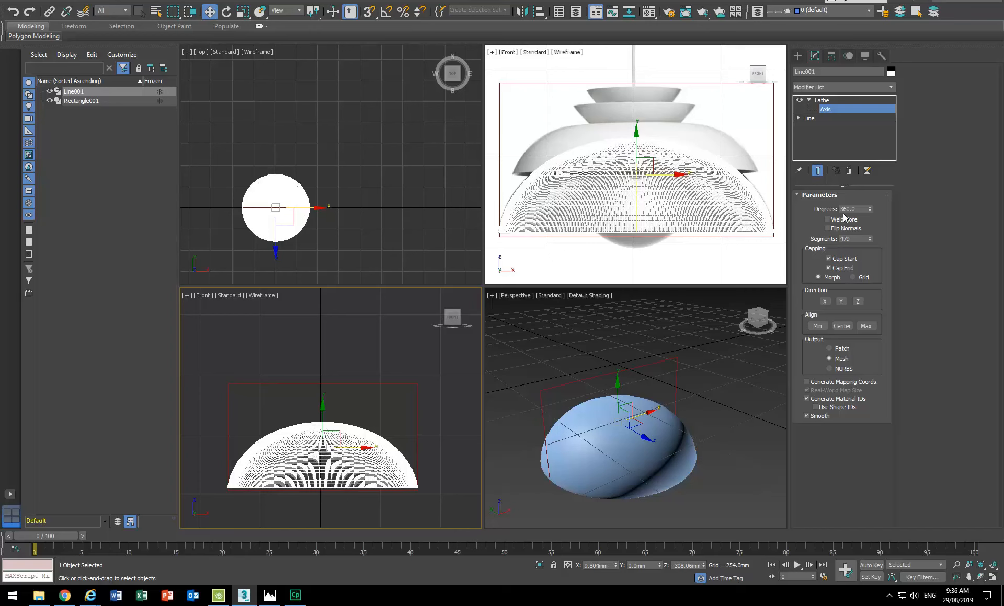
pyautogui.moveTo(870, 238); pyautogui.dragTo(854, 459)
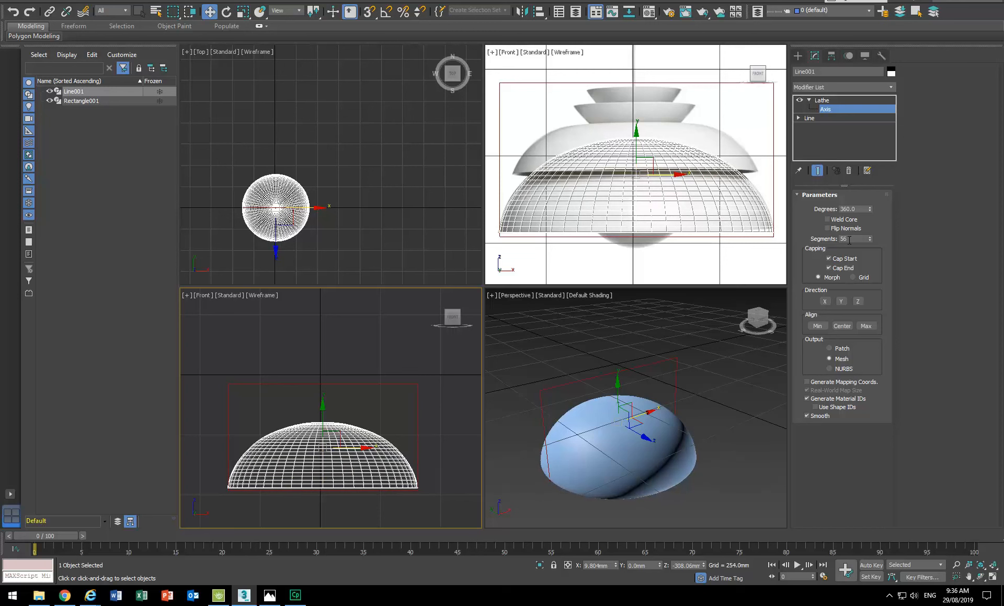
# Try moving the Lathe axis up about 126 mm in the maximized Front viewport with the reference photo, and undo the move.
pyautogui.rightClick(598, 382)
pyautogui.rightClick(561, 409)
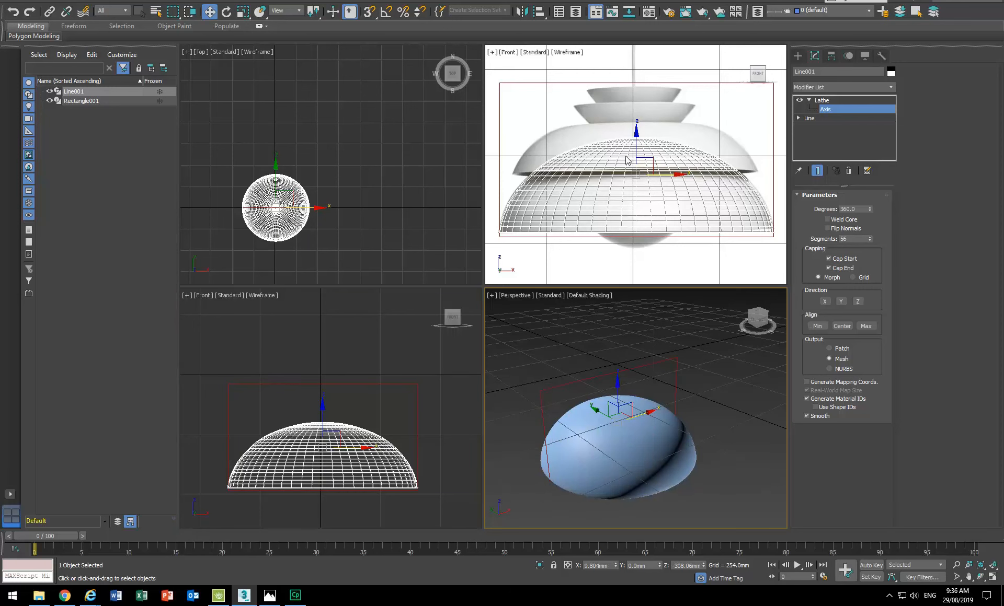
pyautogui.click(582, 199)
pyautogui.click(992, 578)
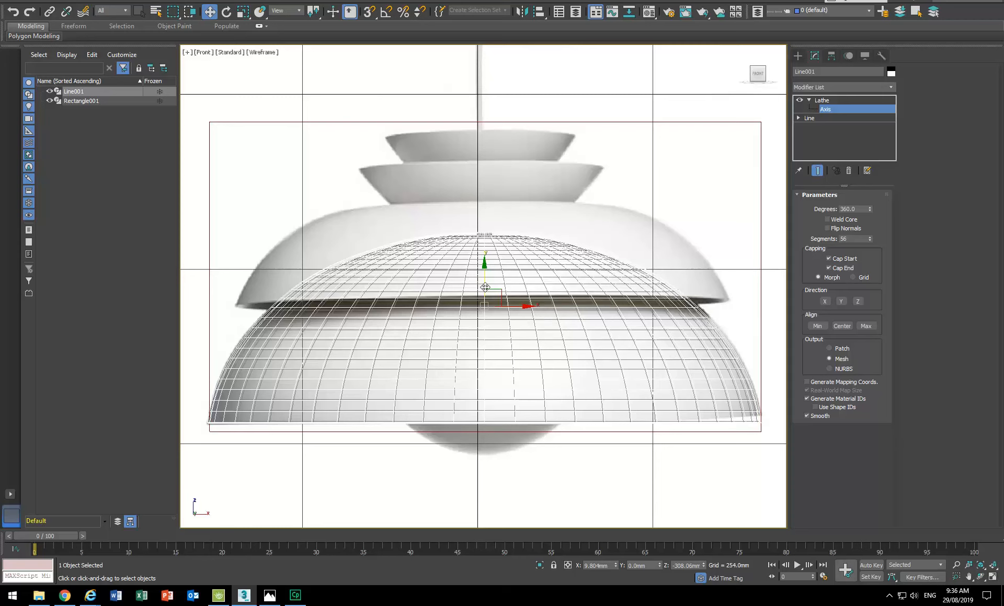
pyautogui.moveTo(485, 288); pyautogui.dragTo(488, 187)
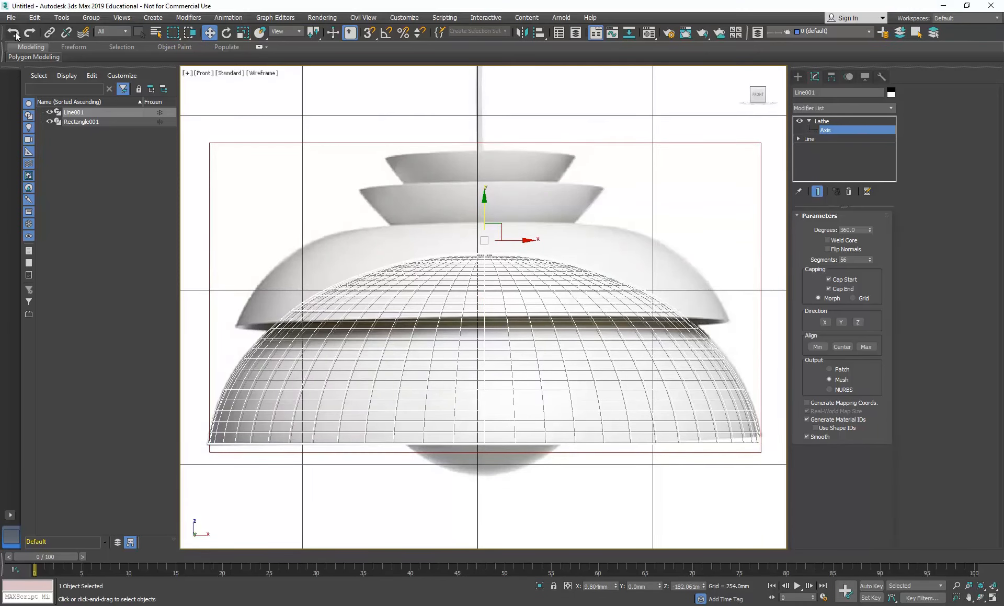
pyautogui.click(13, 11)
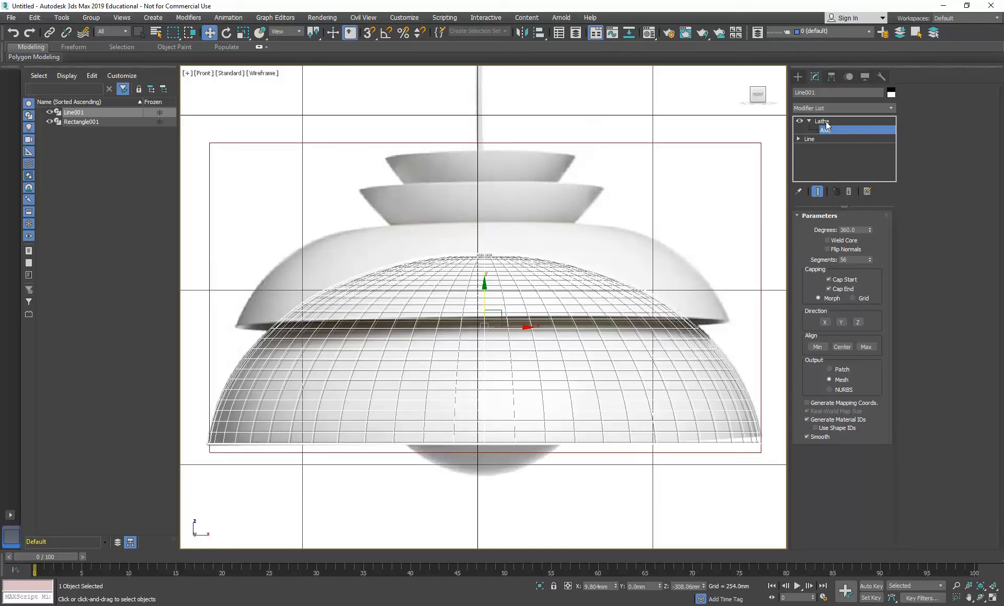
# Leave the Lathe axis level and center the dome's pivot on the object using Affect Pivot Only.
pyautogui.click(827, 123)
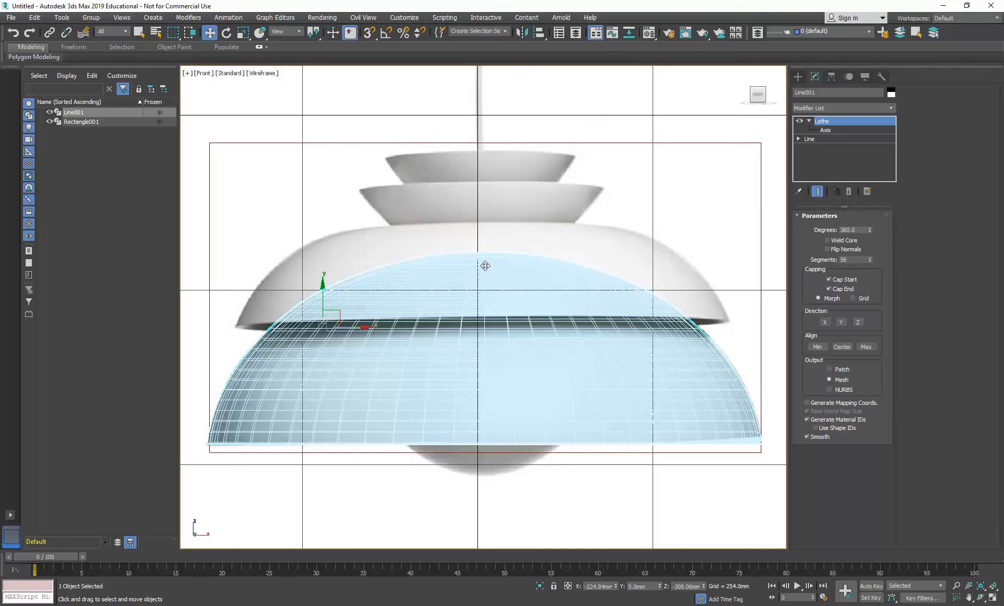
pyautogui.click(831, 78)
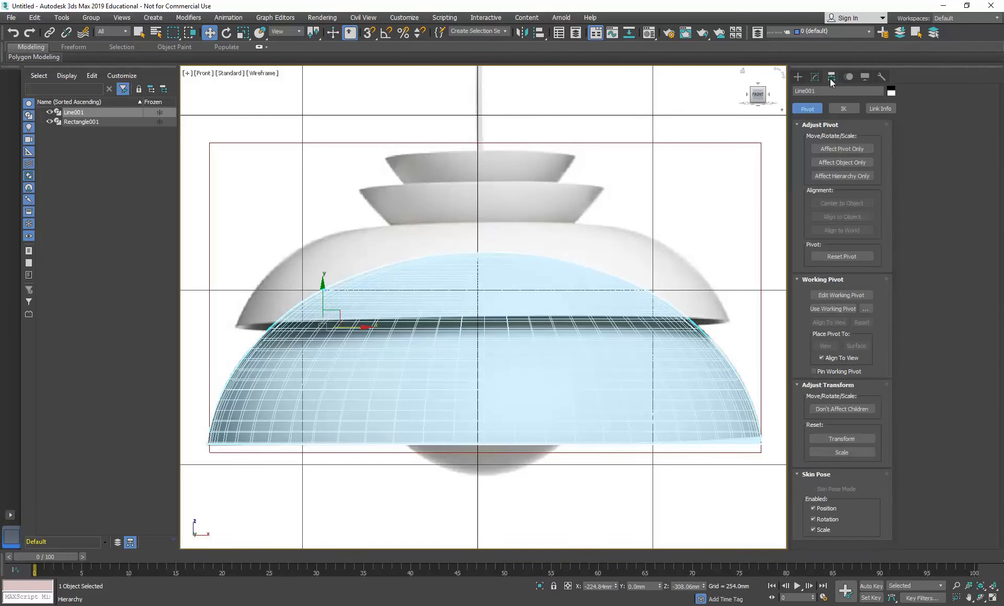
pyautogui.click(845, 149)
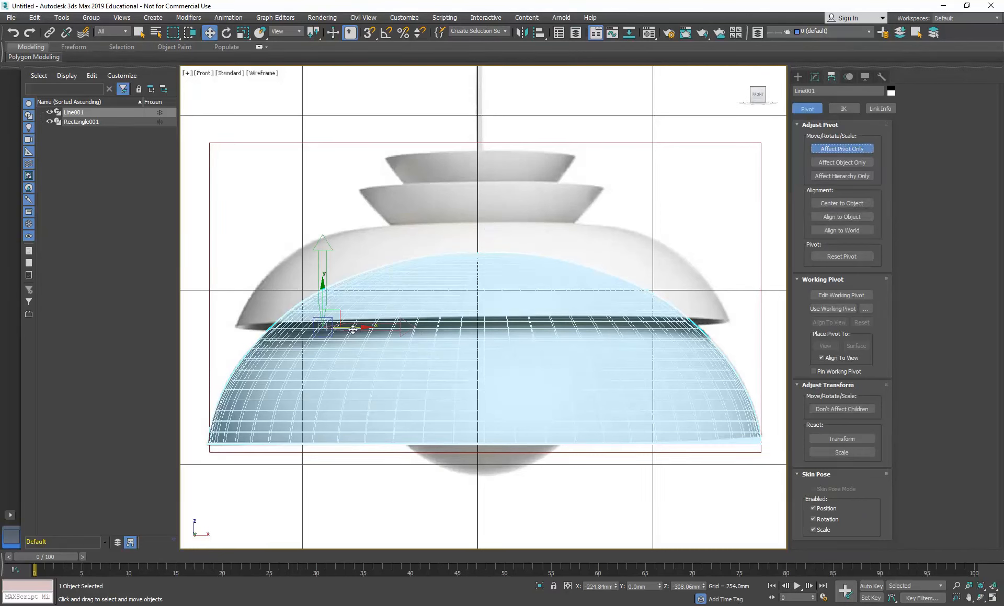
pyautogui.moveTo(350, 329); pyautogui.dragTo(419, 333)
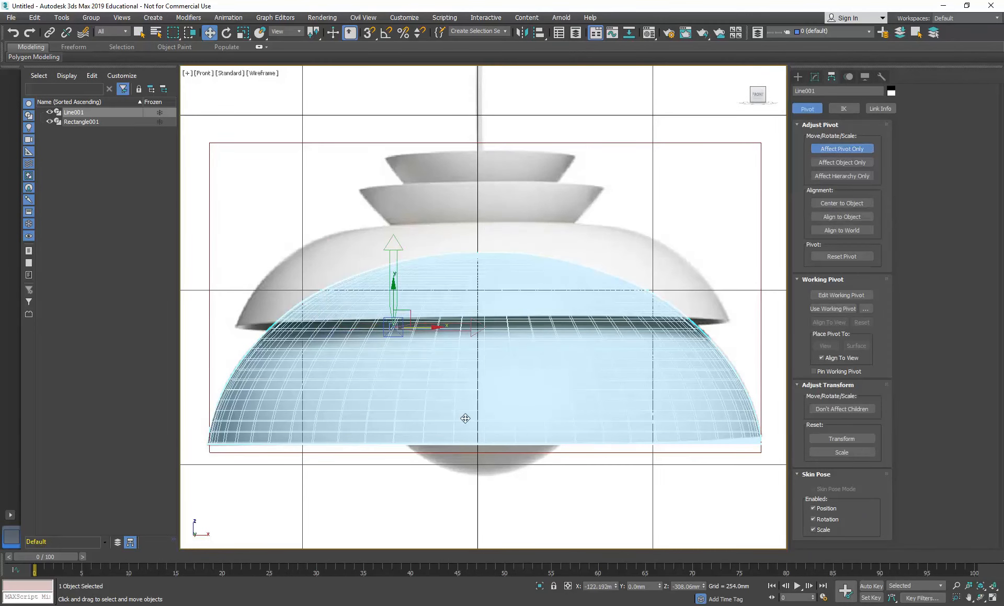
pyautogui.click(841, 205)
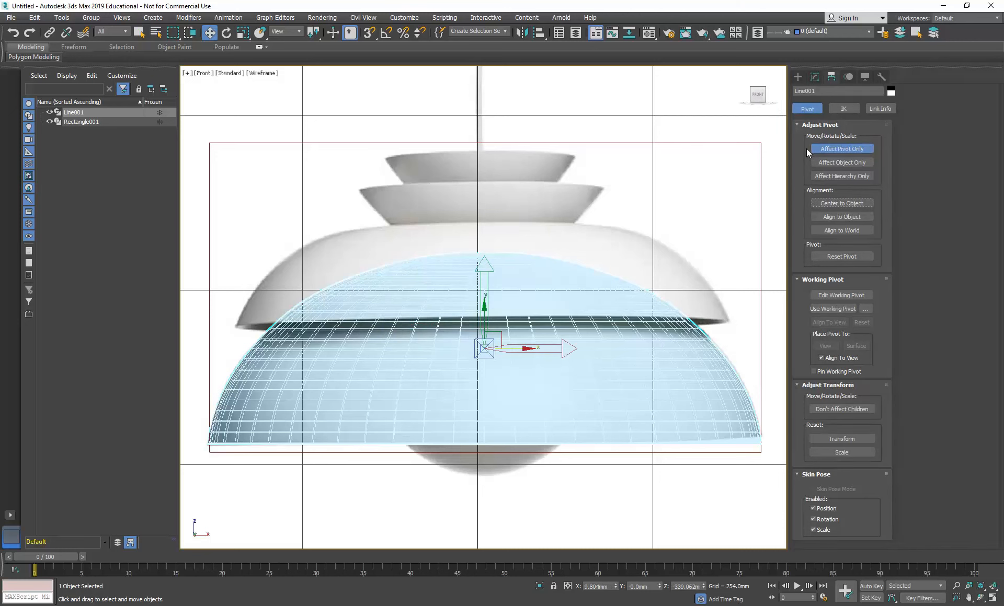
pyautogui.click(829, 150)
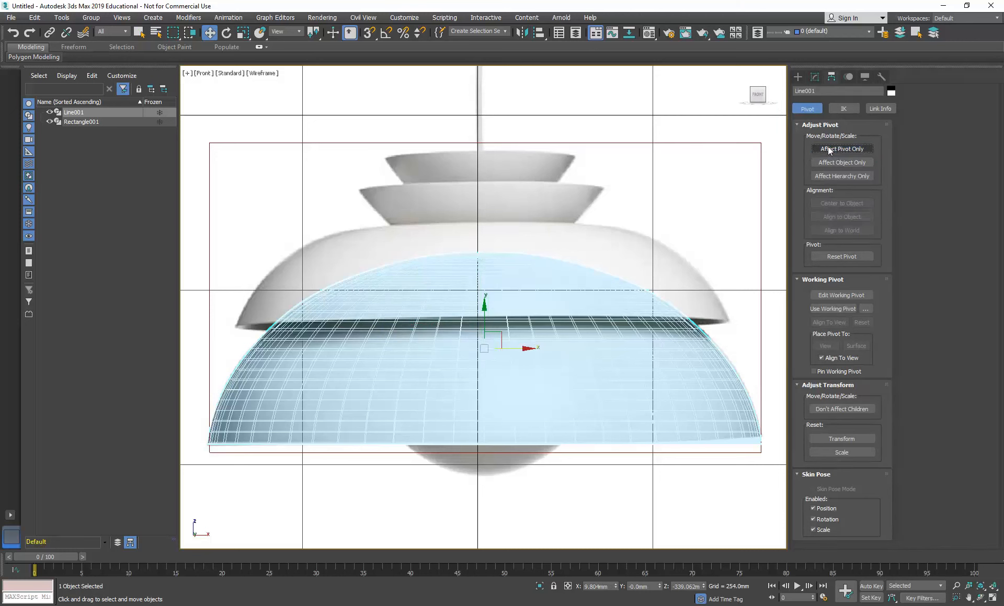
# Clone the lathed dome about 176 mm straight up as one independent copy.
pyautogui.click(815, 81)
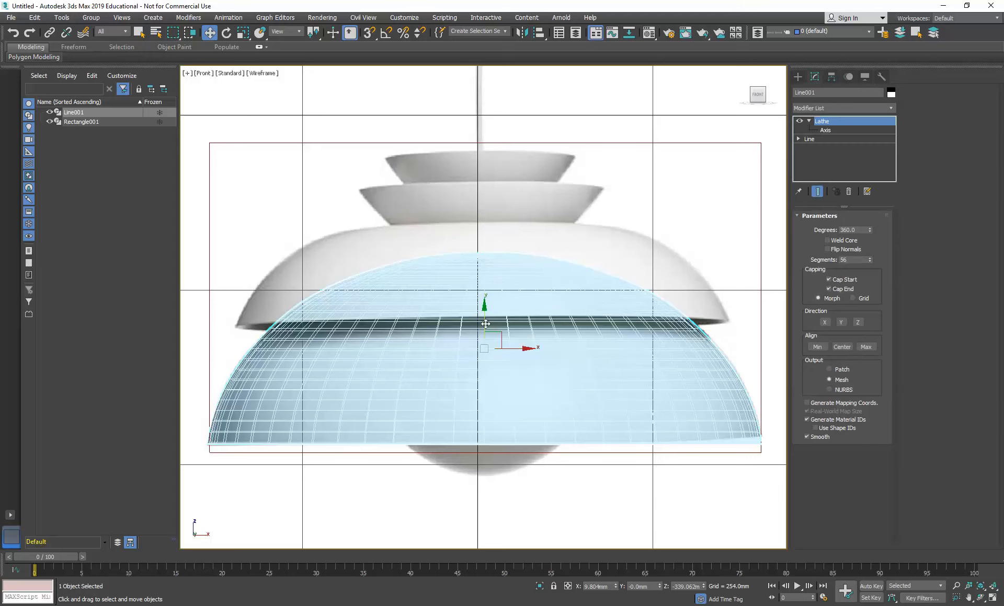
pyautogui.keyDown('shift'); pyautogui.moveTo(485, 321); pyautogui.dragTo(503, 199); pyautogui.keyUp('shift')
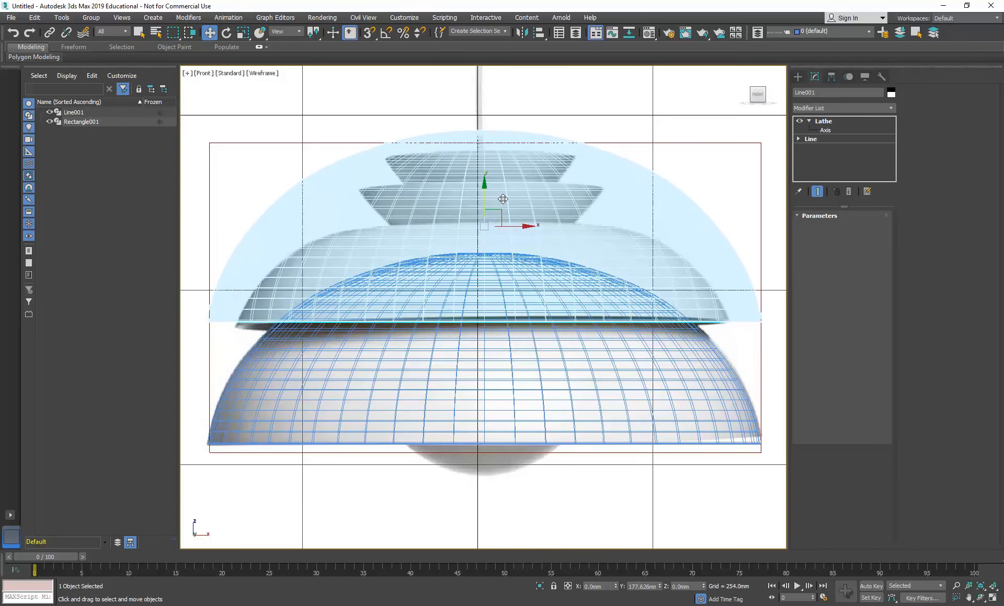
pyautogui.keyDown('shift'); pyautogui.moveTo(503, 199); pyautogui.dragTo(503, 201); pyautogui.keyUp('shift')
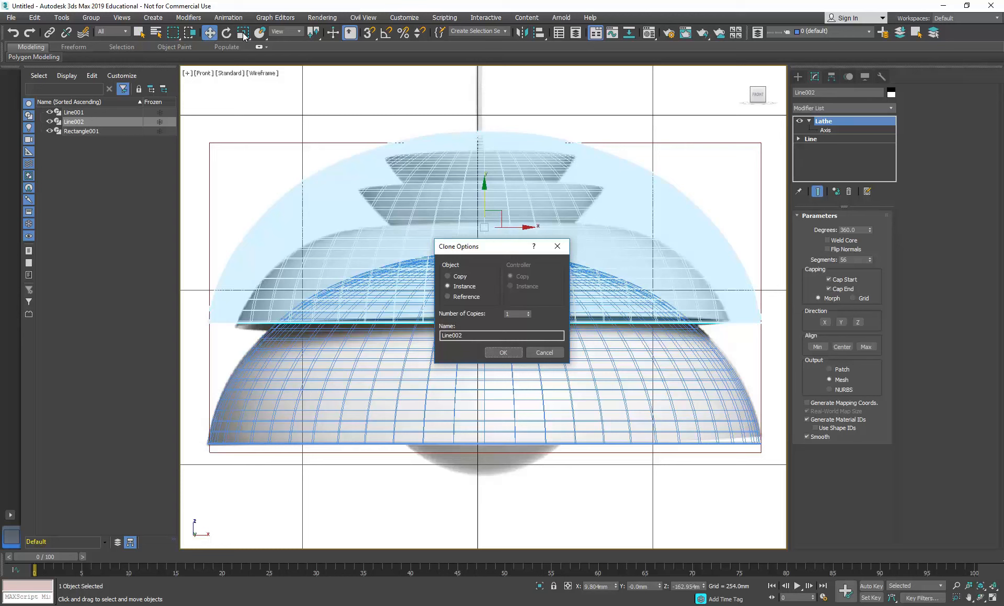
pyautogui.click(453, 278)
pyautogui.click(503, 353)
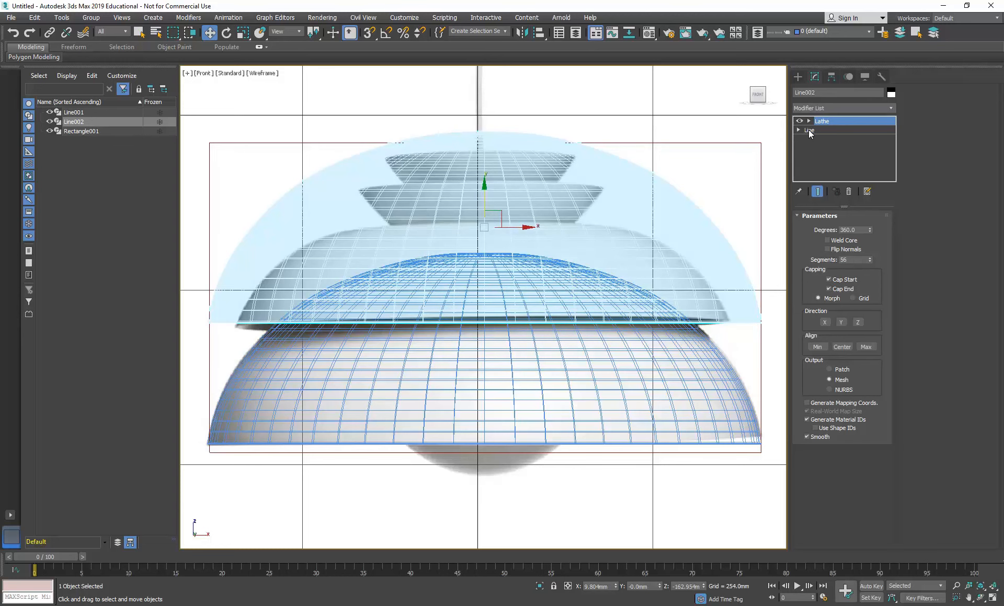
# Restore the four-viewport layout and enter the Vertex level of the copied dome's line beneath its Lathe modifier.
pyautogui.click(808, 130)
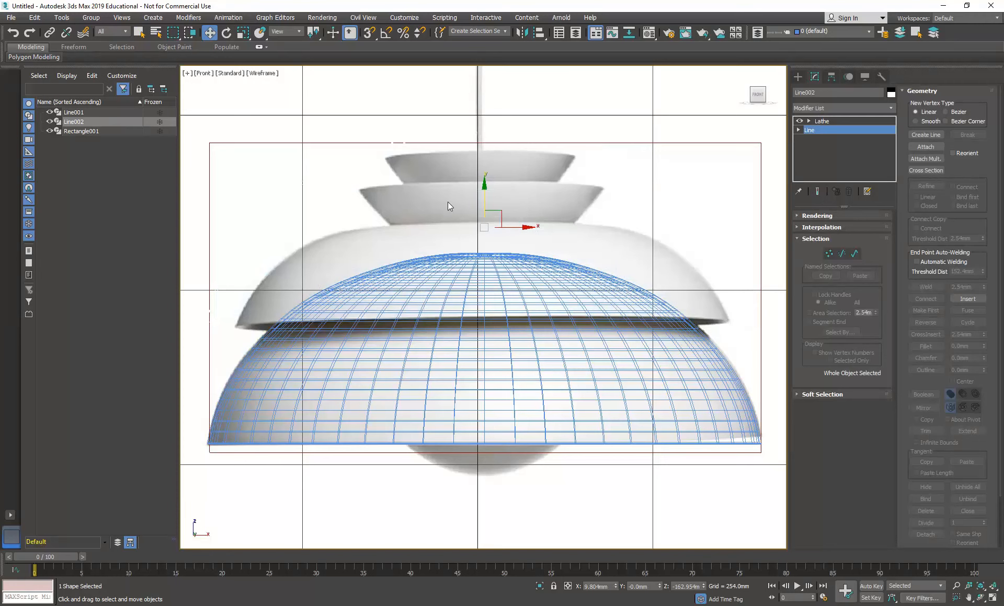
pyautogui.click(991, 598)
pyautogui.rightClick(226, 423)
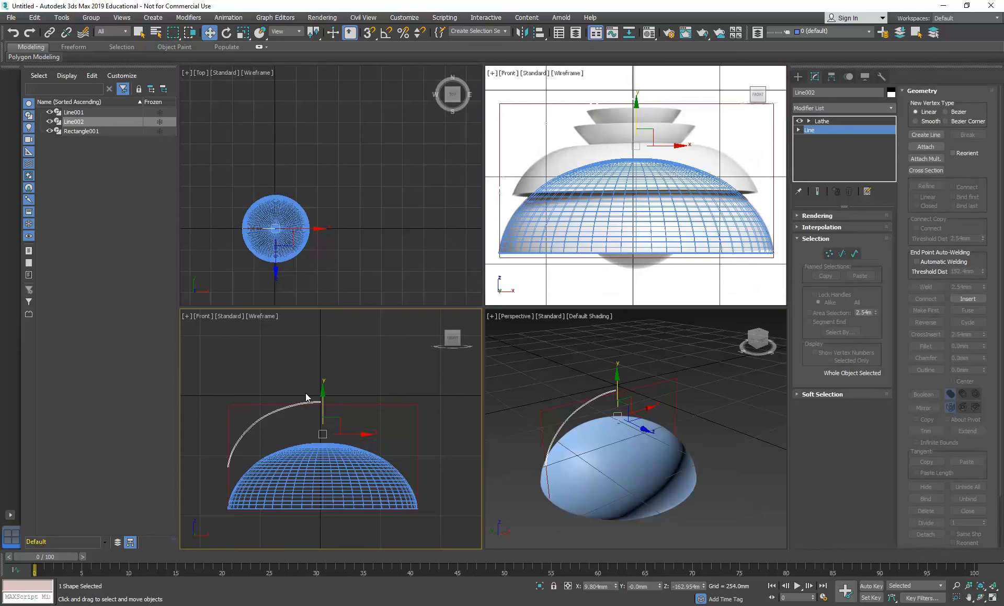
pyautogui.click(823, 122)
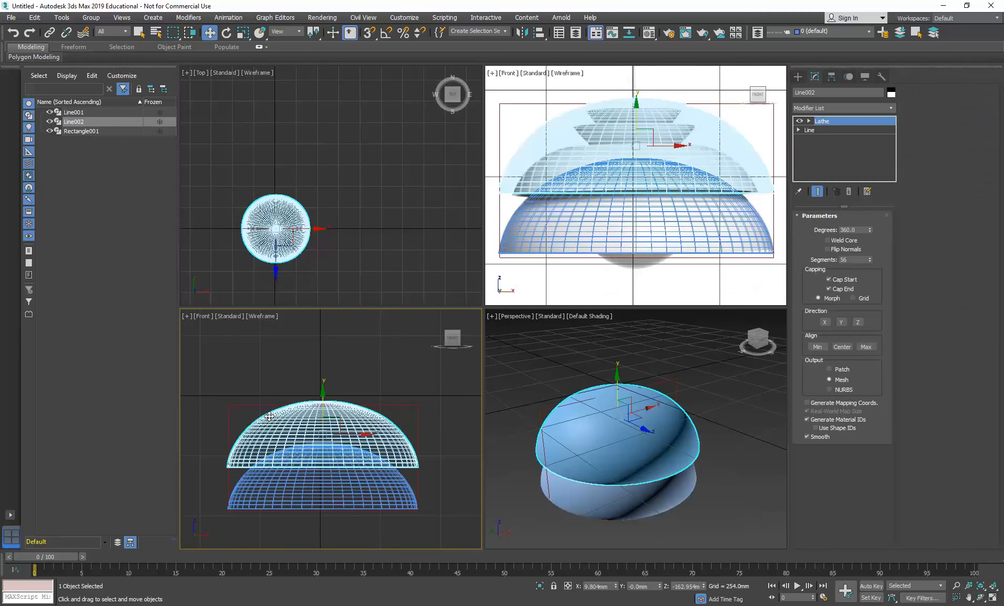
pyautogui.click(799, 130)
pyautogui.click(798, 130)
pyautogui.click(818, 139)
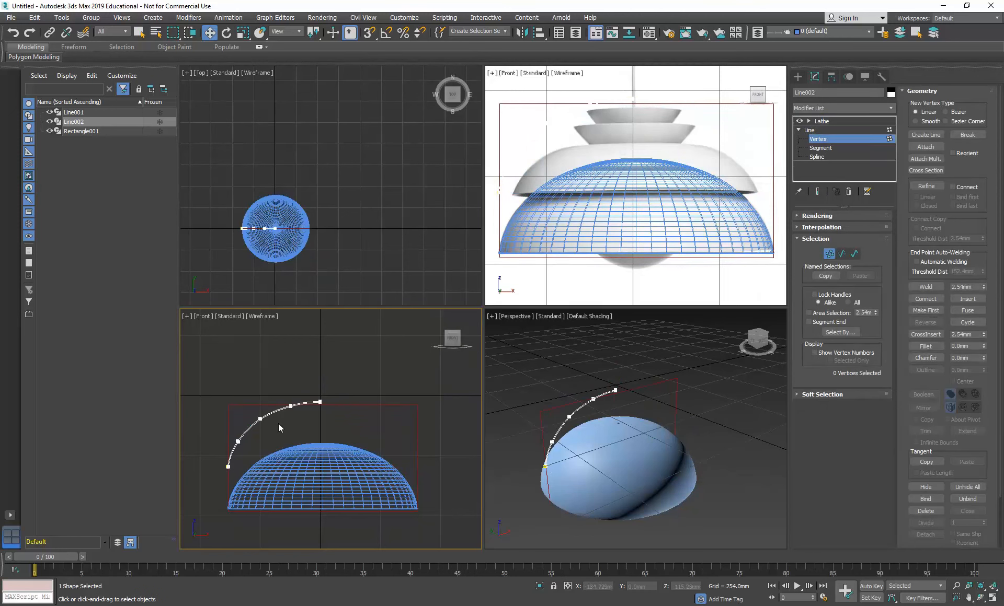
# Show the lathed end result and lower the copied profile's two apex vertices about 128 mm, undoing and repeating the move.
pyautogui.moveTo(304, 397); pyautogui.dragTo(332, 425)
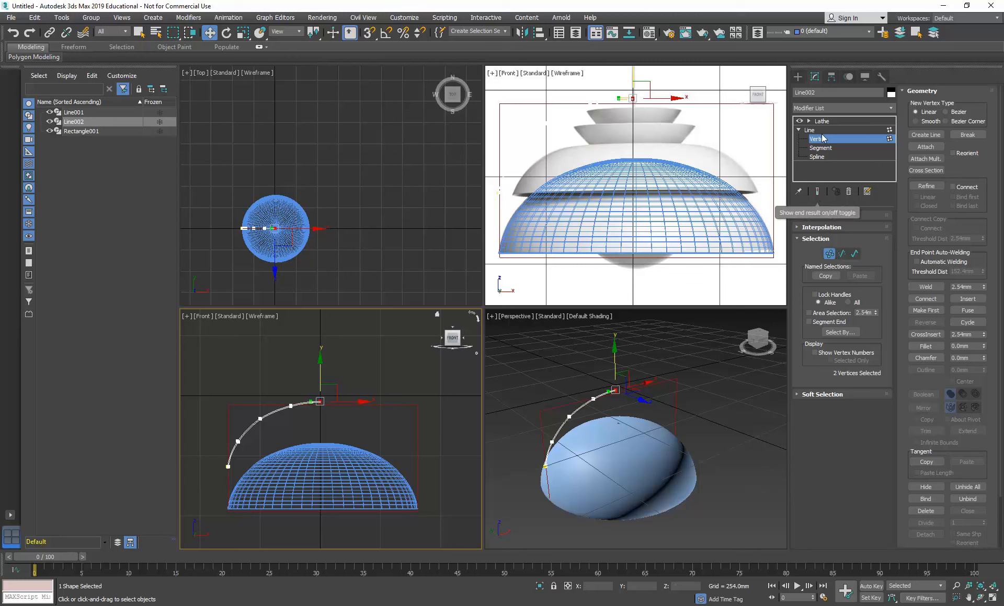
pyautogui.click(818, 193)
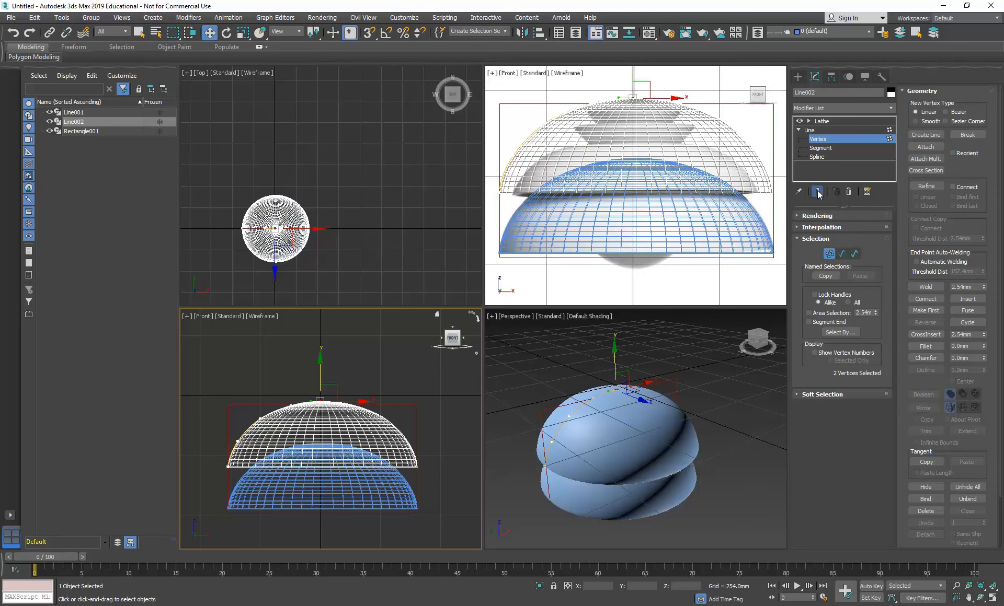
pyautogui.click(818, 192)
pyautogui.click(818, 193)
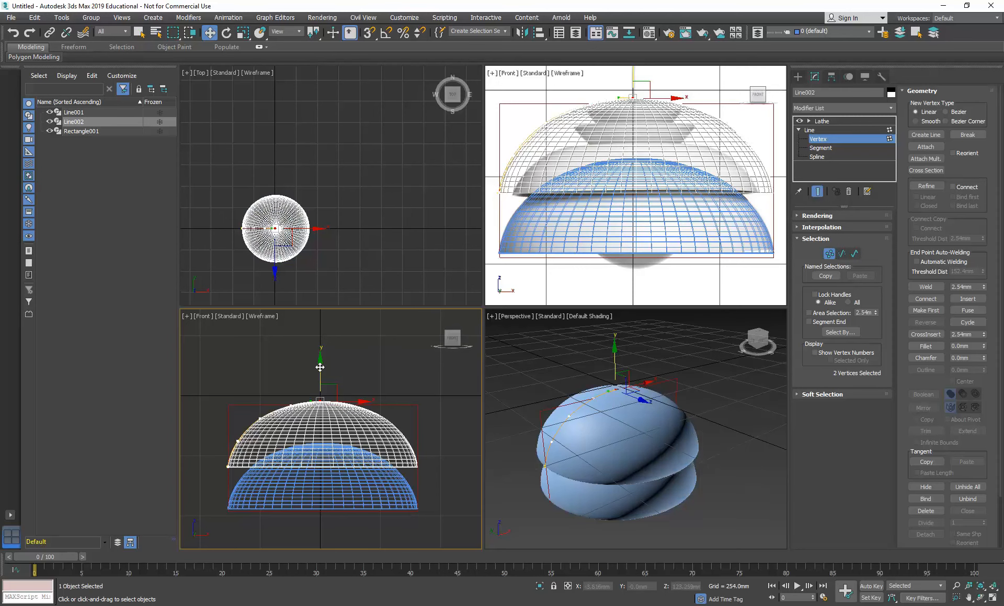
pyautogui.moveTo(320, 368); pyautogui.dragTo(319, 399)
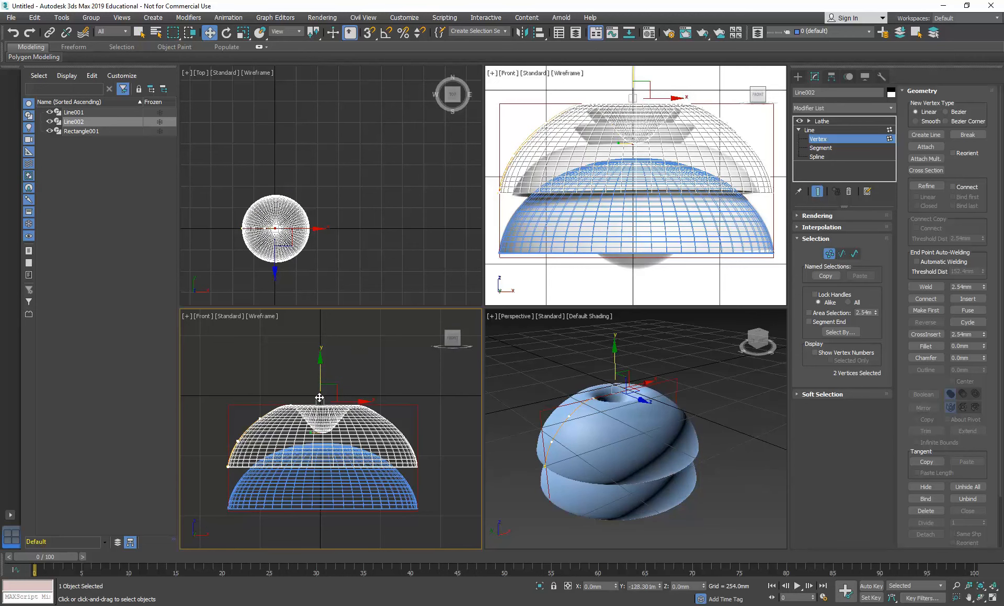
pyautogui.click(12, 32)
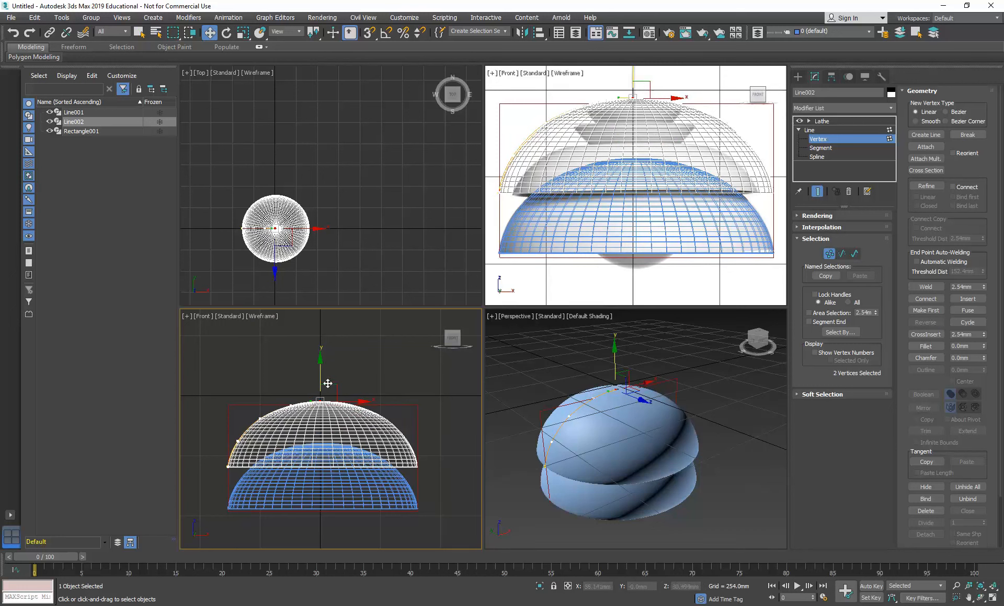
pyautogui.moveTo(319, 363); pyautogui.dragTo(320, 398)
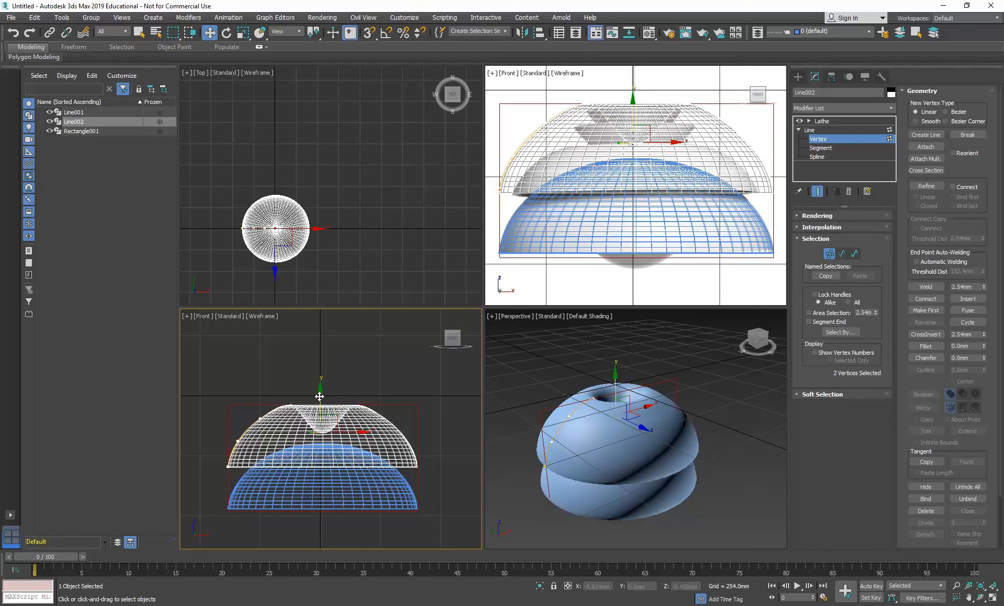
# Reposition the copied profile's remaining vertices, from the apex to the rim, to follow the photo's second shade outline.
pyautogui.click(291, 405)
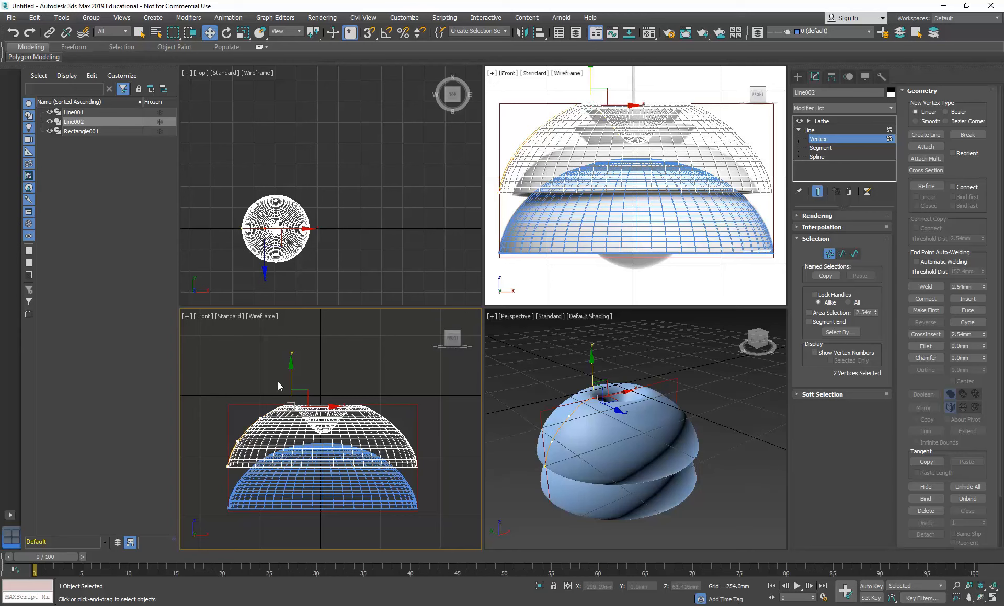
pyautogui.moveTo(291, 376); pyautogui.dragTo(266, 431)
pyautogui.moveTo(261, 392); pyautogui.dragTo(245, 453)
pyautogui.moveTo(239, 416); pyautogui.dragTo(292, 441)
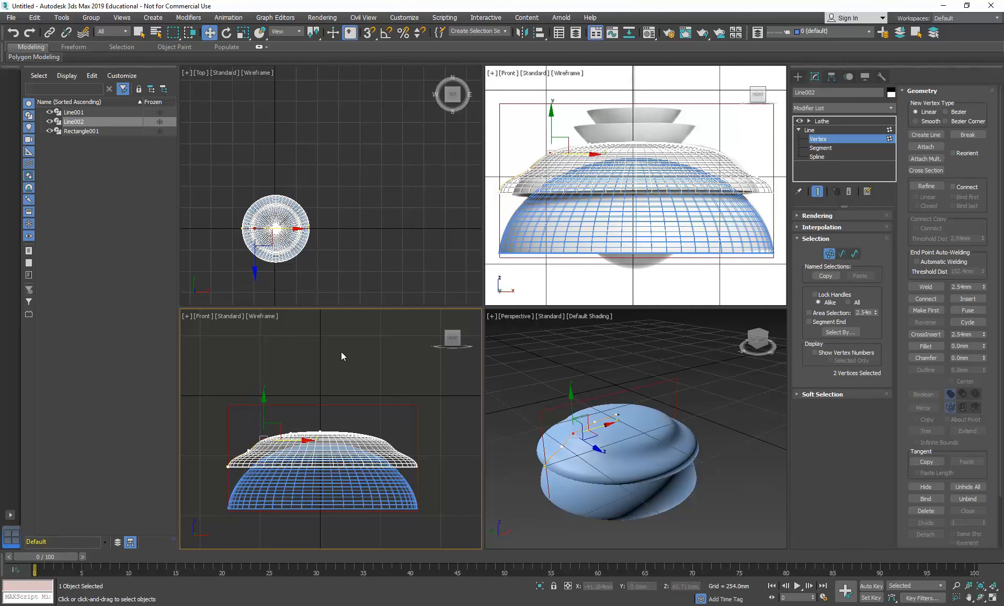
pyautogui.moveTo(518, 160); pyautogui.dragTo(555, 172)
pyautogui.moveTo(214, 462); pyautogui.dragTo(272, 465)
# Nudge the outer vertex above the second shade's rim about 3 mm outward and leave vertex editing.
pyautogui.scroll(5, 225, 467)
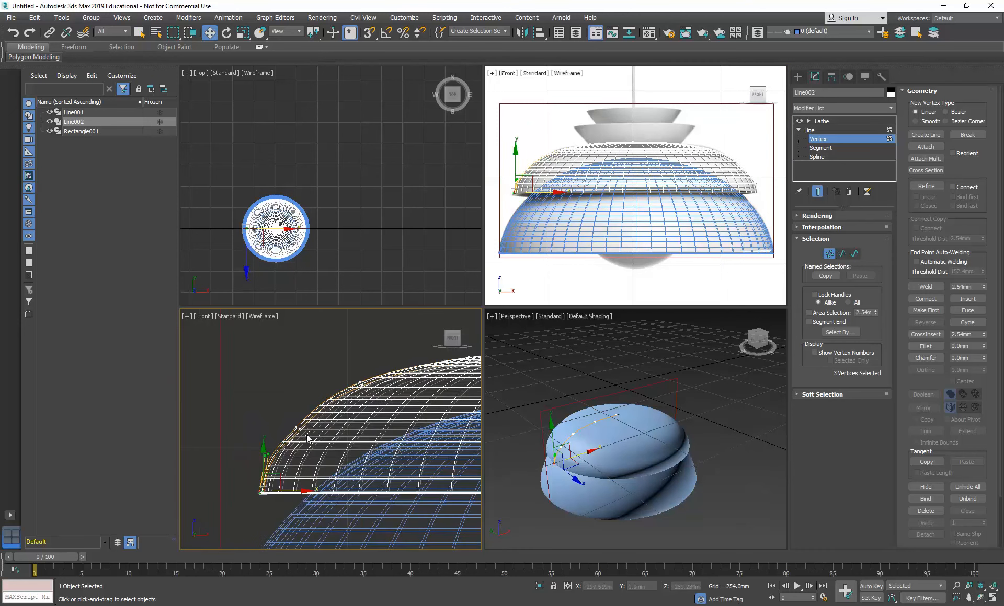
pyautogui.scroll(-1, 293, 416)
pyautogui.moveTo(267, 354); pyautogui.dragTo(335, 385)
pyautogui.click(292, 377)
pyautogui.click(299, 381)
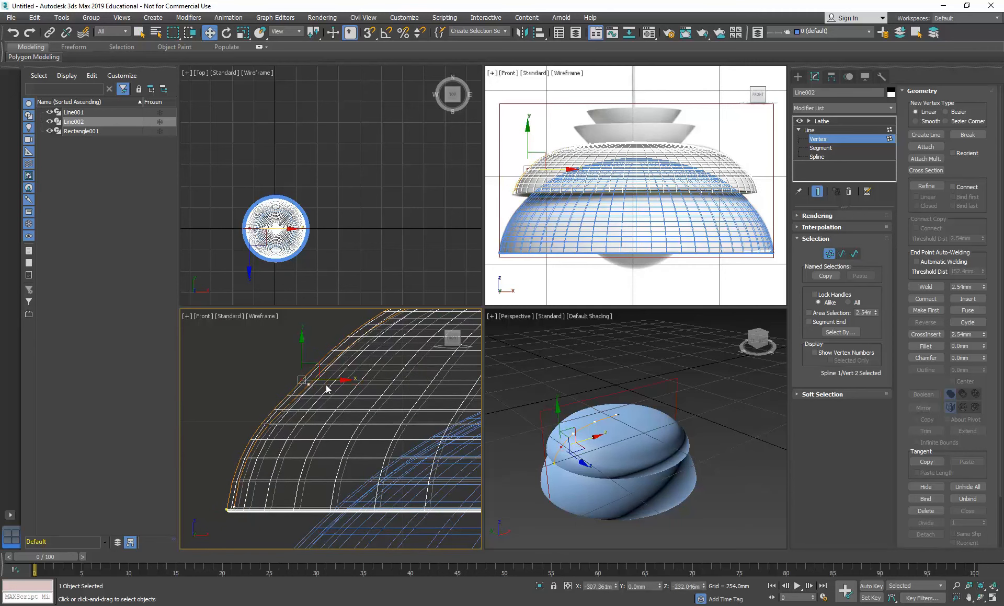
pyautogui.moveTo(321, 381); pyautogui.dragTo(319, 382)
pyautogui.scroll(-3, 281, 410)
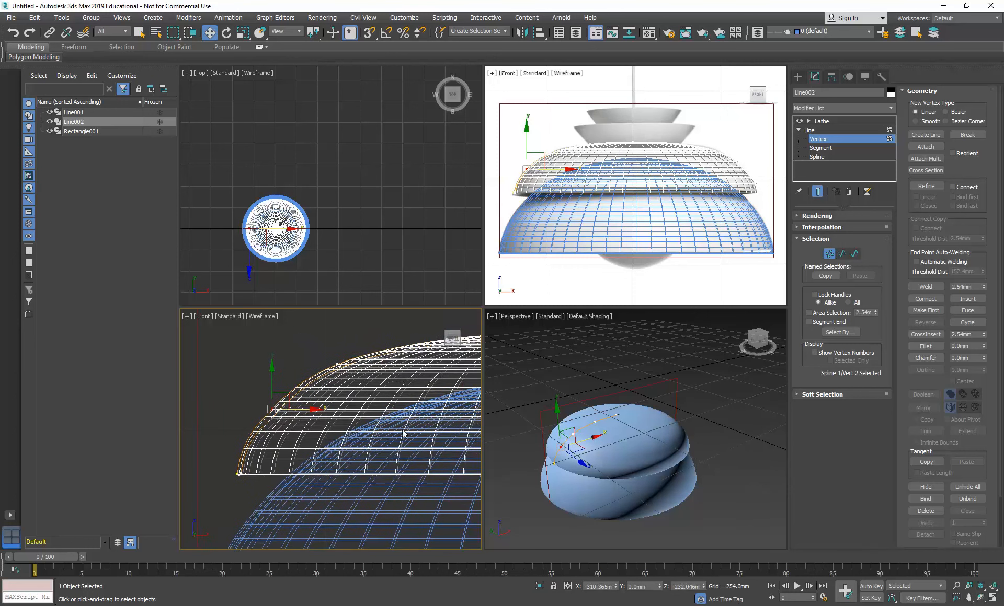
pyautogui.keyDown('alt'); pyautogui.moveTo(621, 489); pyautogui.dragTo(599, 462, button='middle'); pyautogui.keyUp('alt')
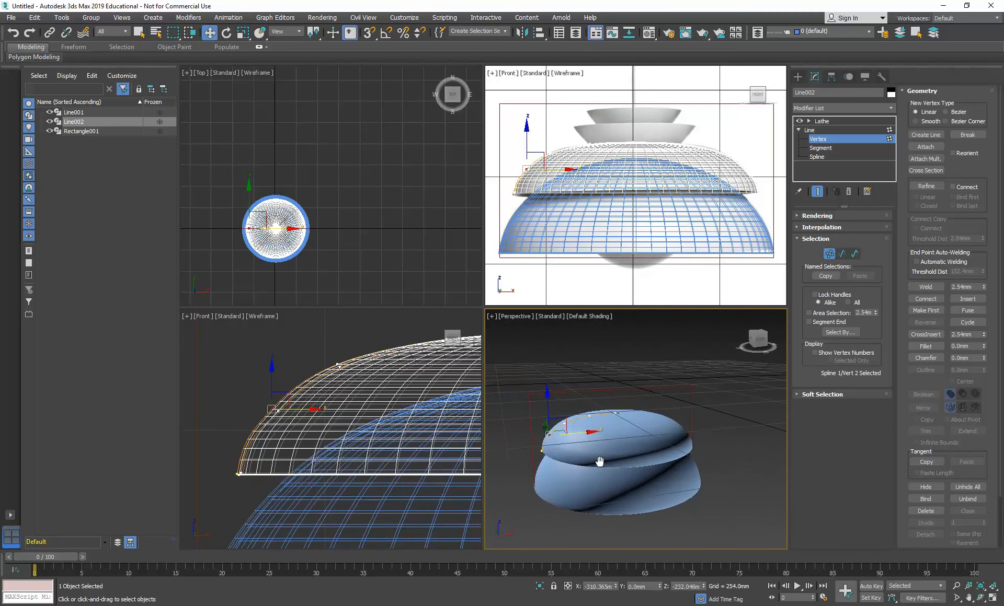
pyautogui.click(811, 131)
# Try cloning the second shade with a rotation of about 180 degrees in the Front view, and cancel the copy.
pyautogui.click(636, 141)
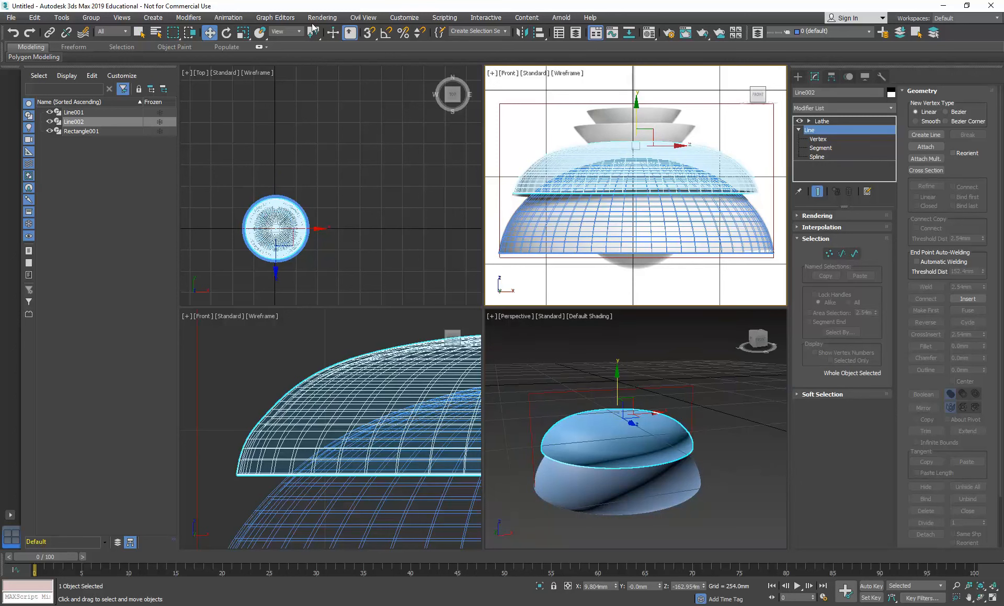
pyautogui.click(227, 33)
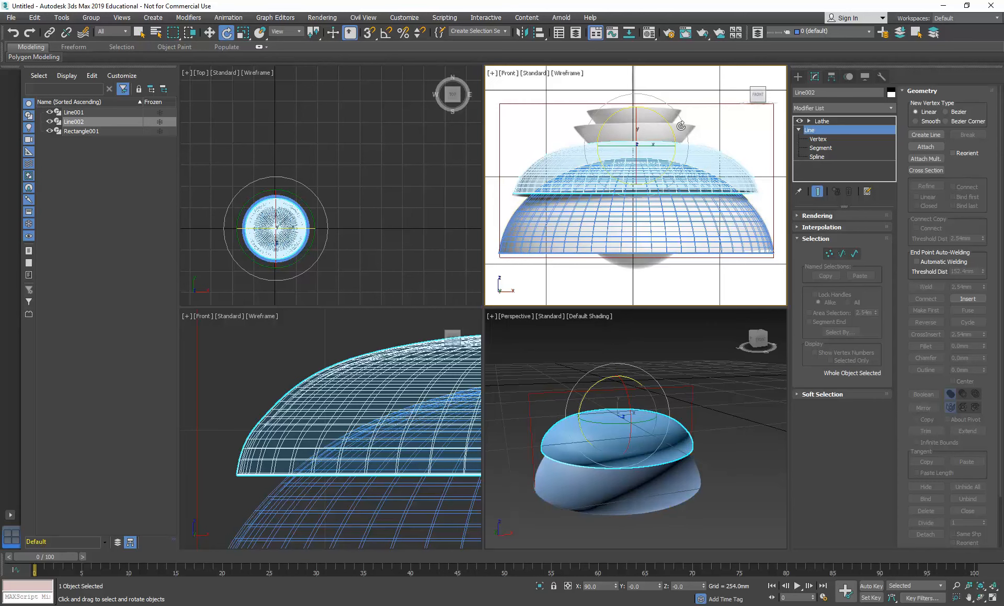
pyautogui.moveTo(587, 143)
pyautogui.mouseDown()
pyautogui.moveTo(631, 326)
pyautogui.moveTo(622, 317)
pyautogui.mouseUp()
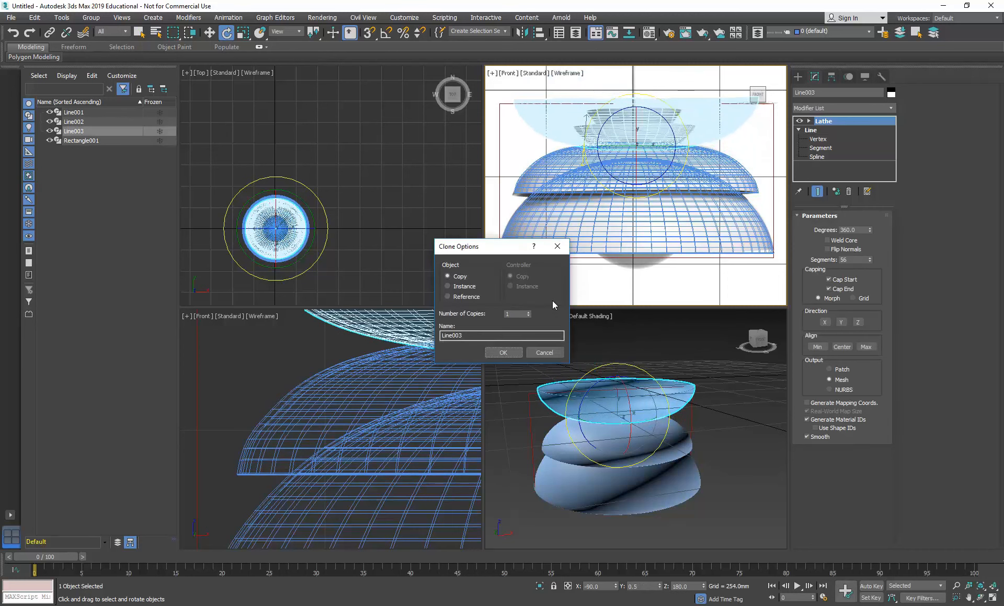
pyautogui.click(540, 353)
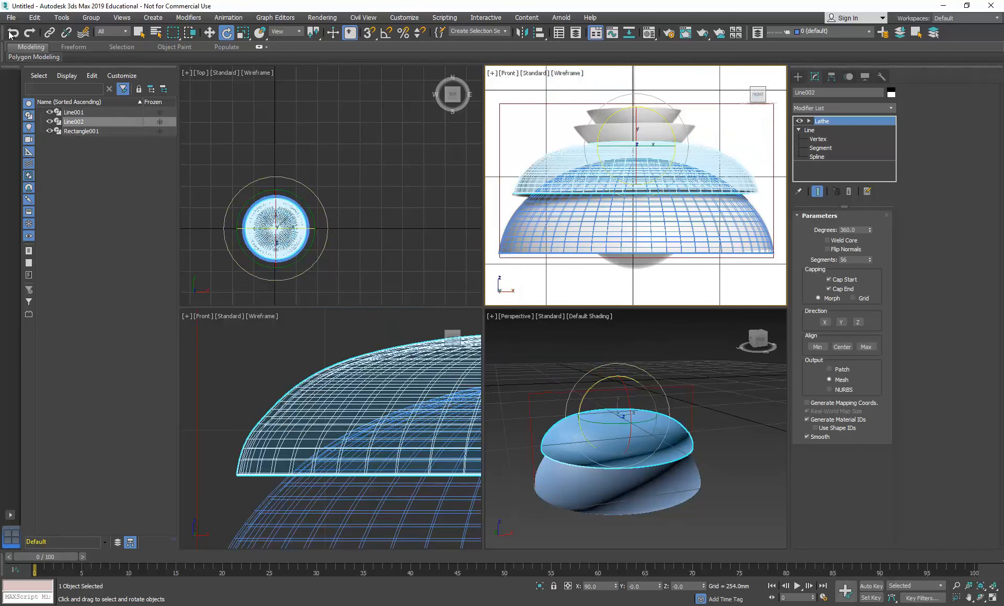
pyautogui.click(10, 36)
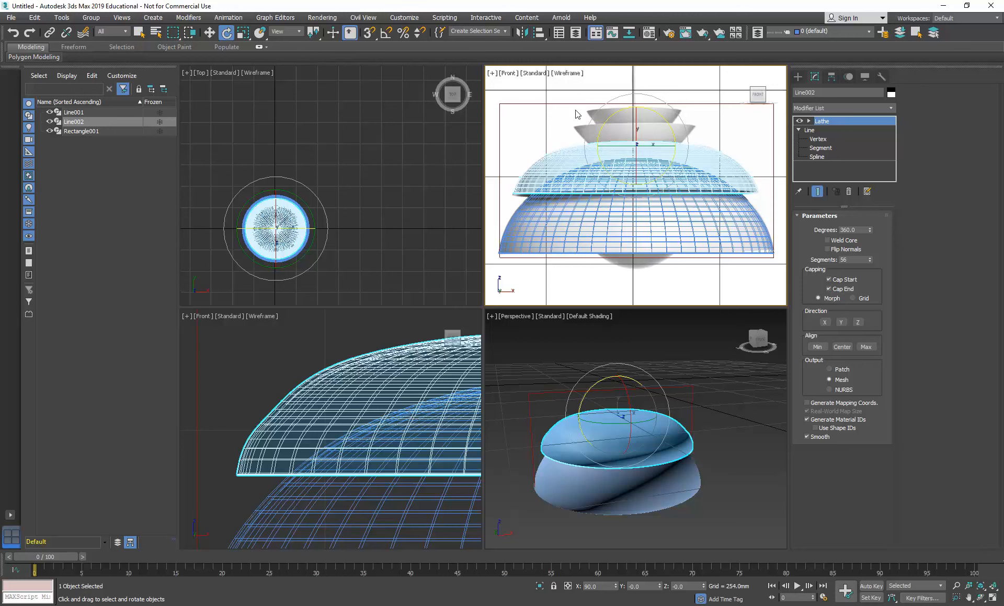
# Turn on angle snap, try rotating the second shade in the Front view, and undo the rotation.
pyautogui.click(385, 33)
pyautogui.moveTo(587, 139); pyautogui.dragTo(584, 198)
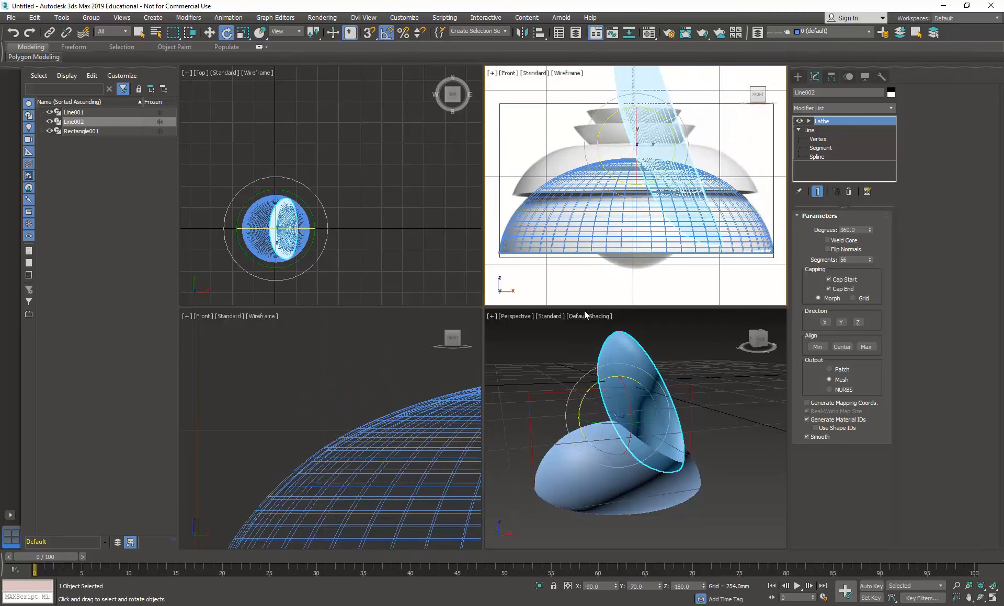
pyautogui.click(14, 33)
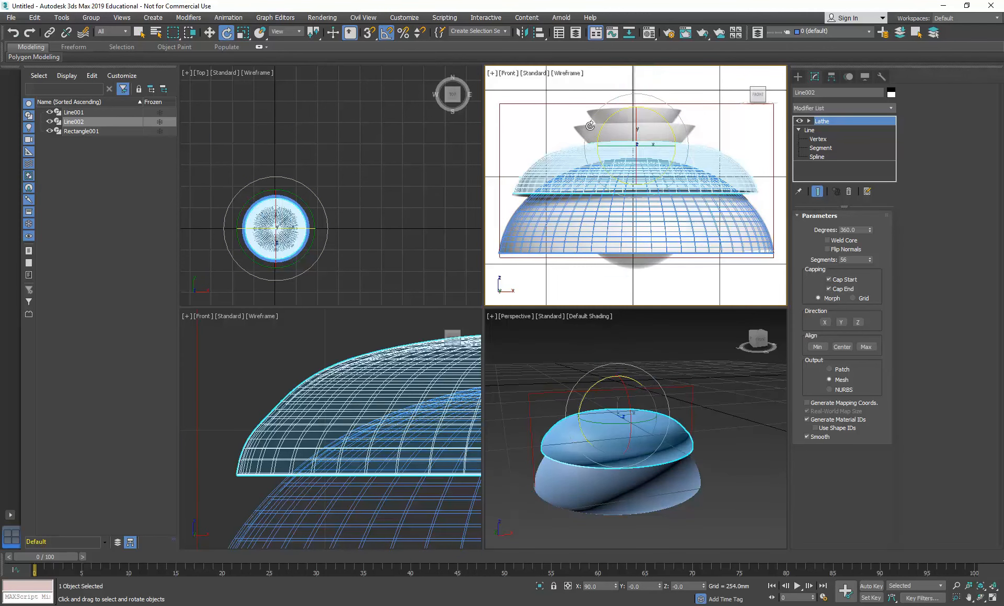
# Review the angle snap options in Grid and Snap Settings and close the dialog.
pyautogui.click(384, 35)
pyautogui.rightClick(386, 34)
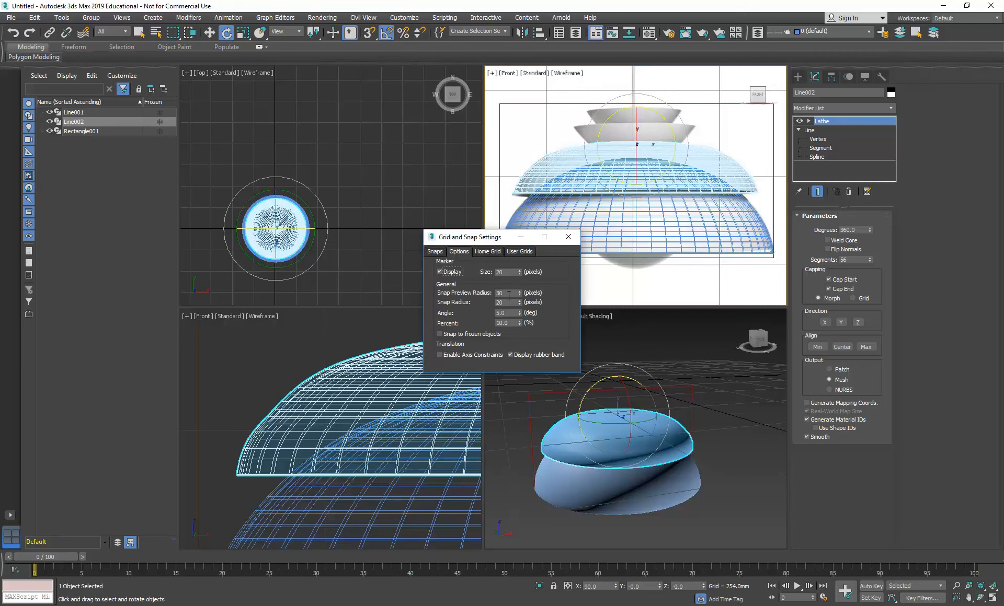
pyautogui.click(568, 237)
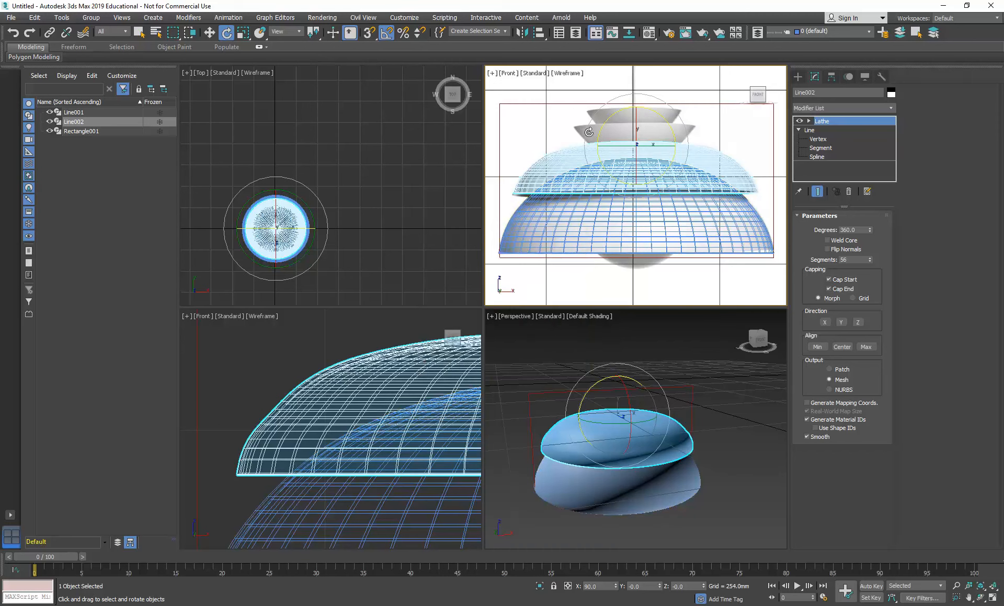
# Copy the second shade rotated 180 degrees in the Front view and open the copy's line for vertex editing.
pyautogui.moveTo(588, 129); pyautogui.dragTo(580, 226)
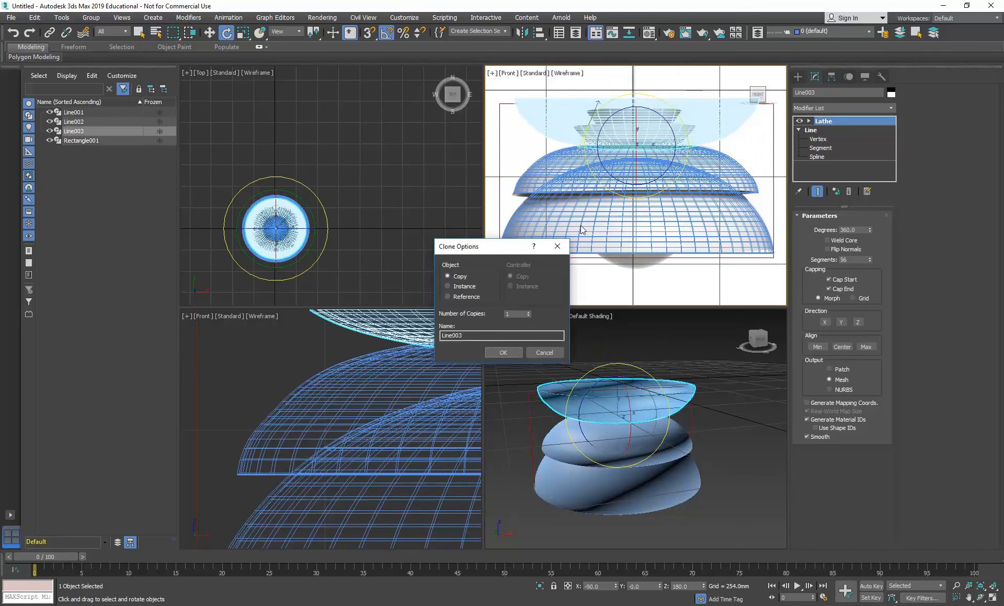
pyautogui.click(501, 353)
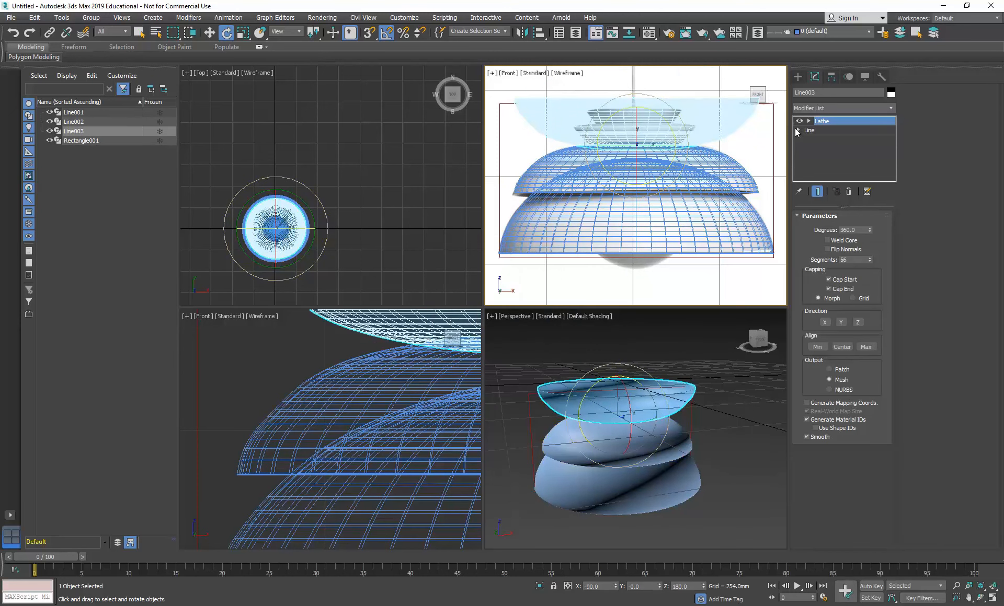
pyautogui.click(811, 131)
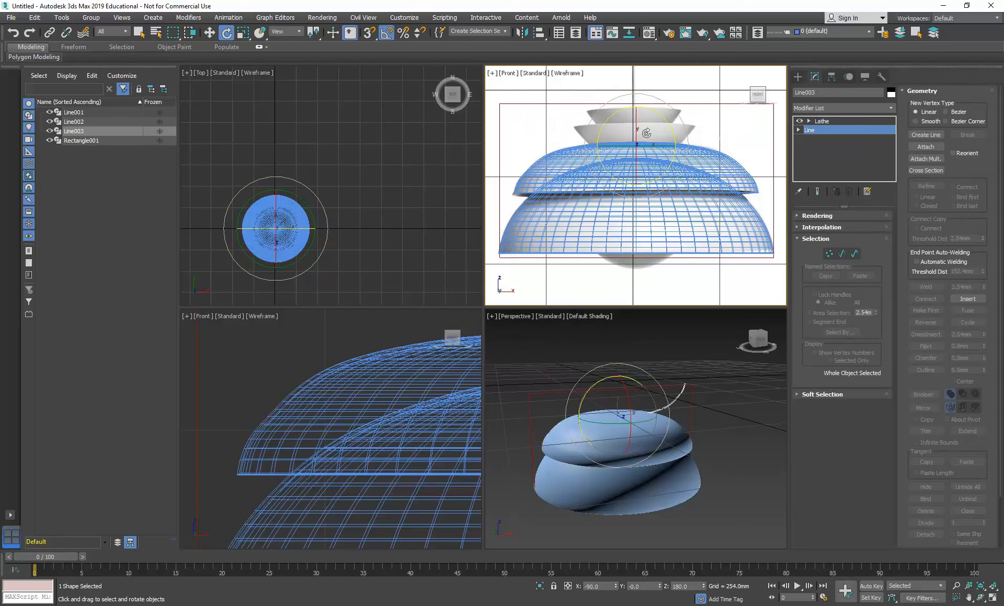
pyautogui.scroll(-6, 386, 388)
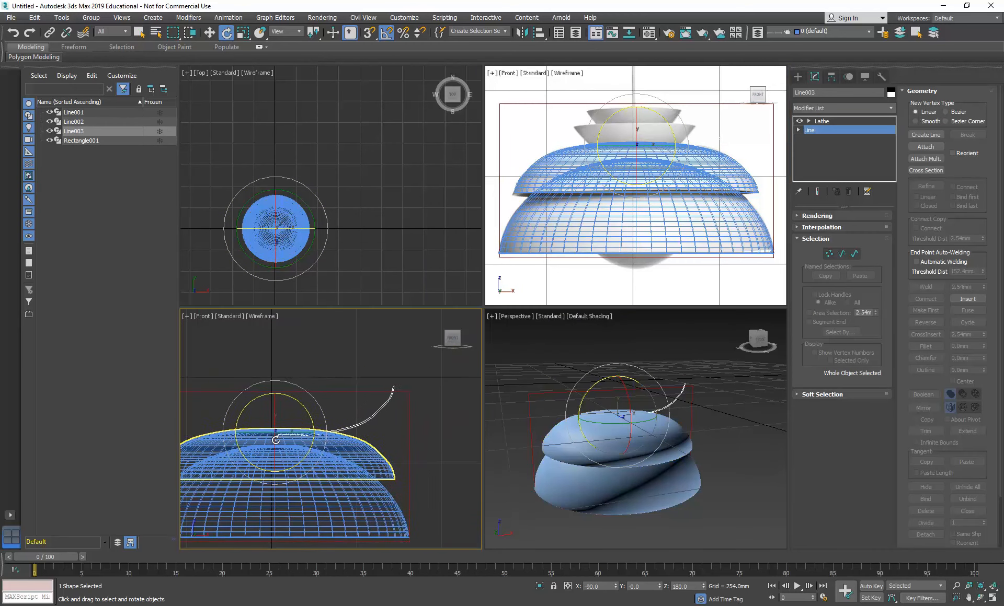
pyautogui.click(829, 254)
# Compare the inverted copy's profile line with its lathed end result by toggling the end result display on and off.
pyautogui.click(380, 408)
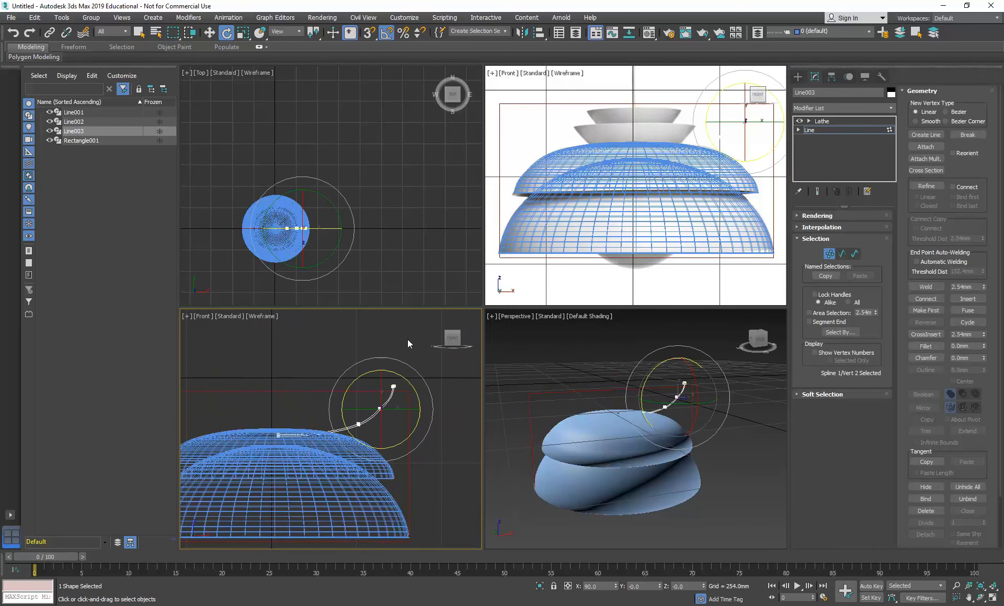
pyautogui.moveTo(325, 452)
pyautogui.mouseDown(button='middle')
pyautogui.moveTo(308, 449)
pyautogui.moveTo(327, 446)
pyautogui.mouseUp(button='middle')
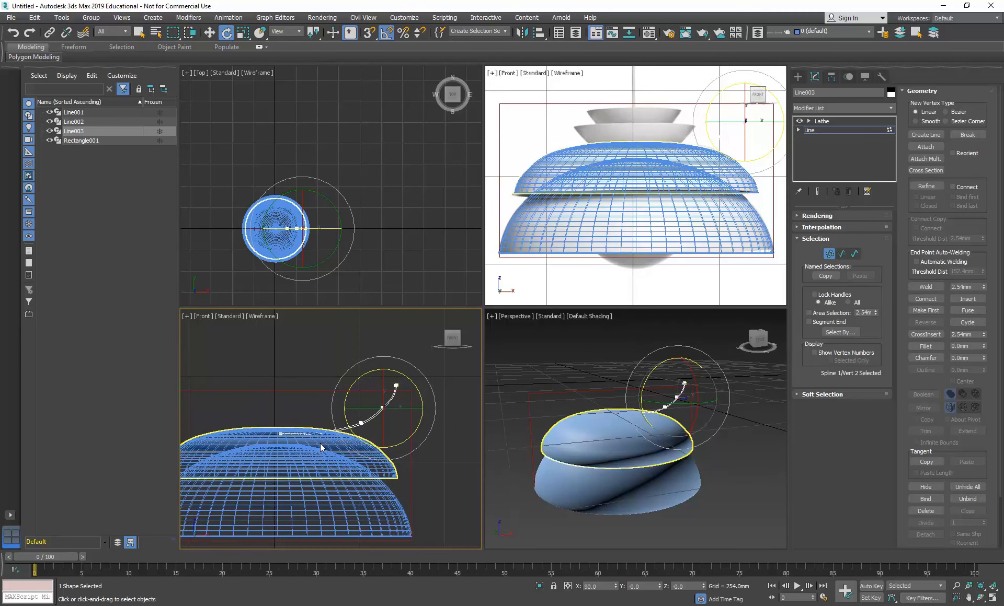
pyautogui.click(817, 191)
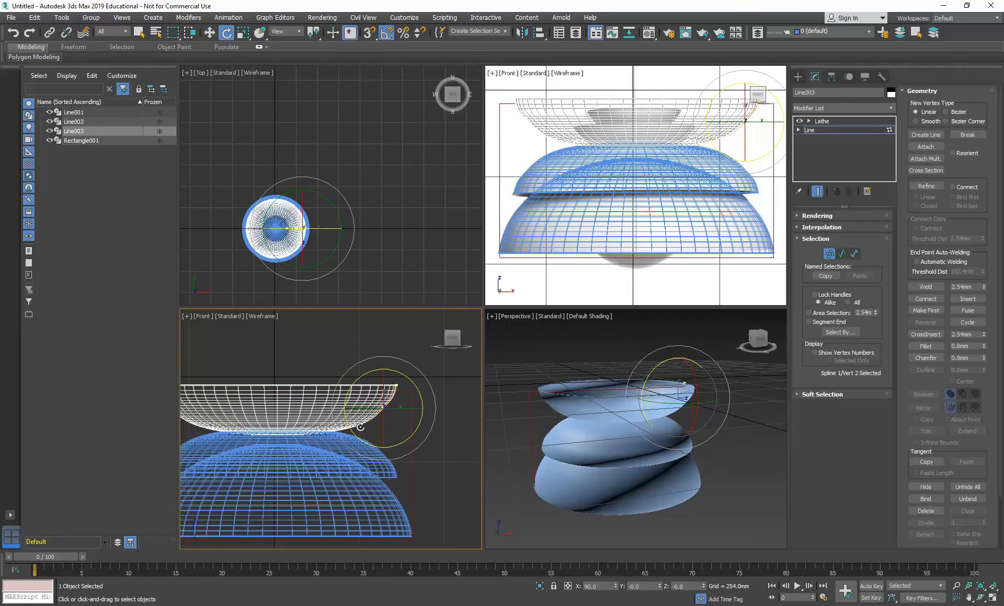
pyautogui.click(817, 191)
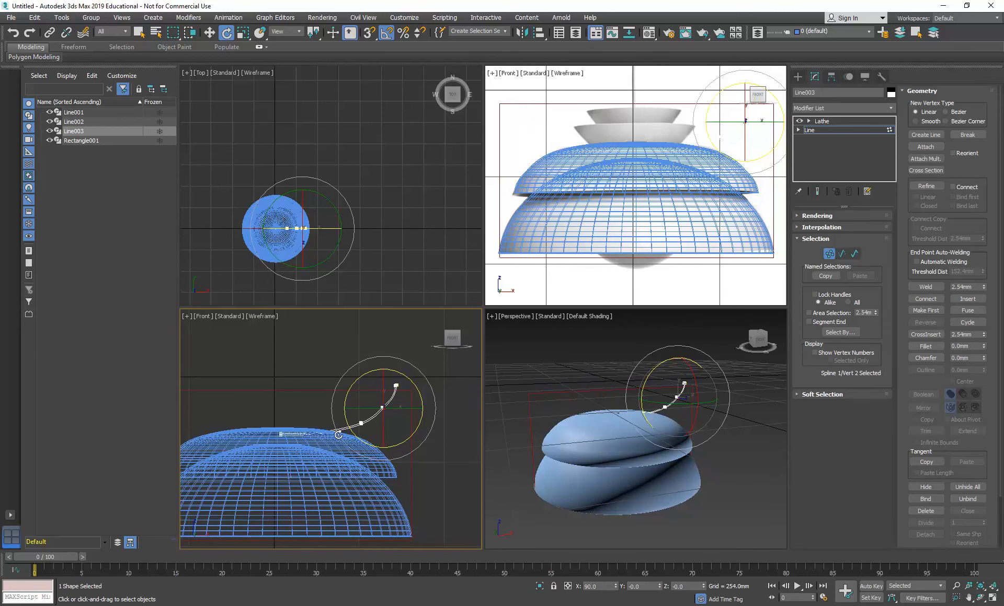
pyautogui.scroll(2, 330, 432)
pyautogui.click(354, 361)
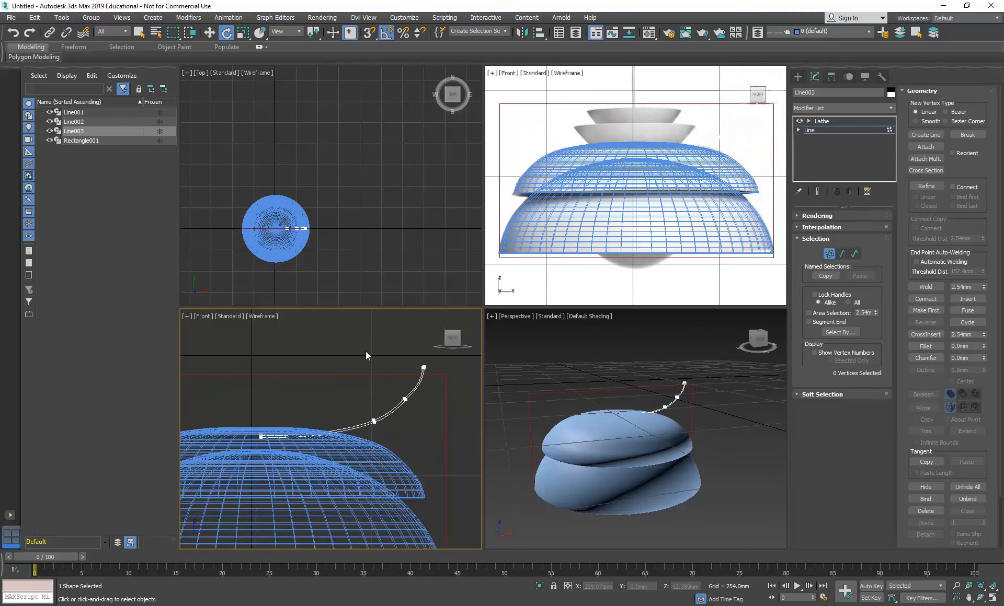
# With the end result shown, move the lower vertex pairs of the inverted copy's profile inward toward the photo's third shade.
pyautogui.moveTo(313, 416); pyautogui.dragTo(382, 446)
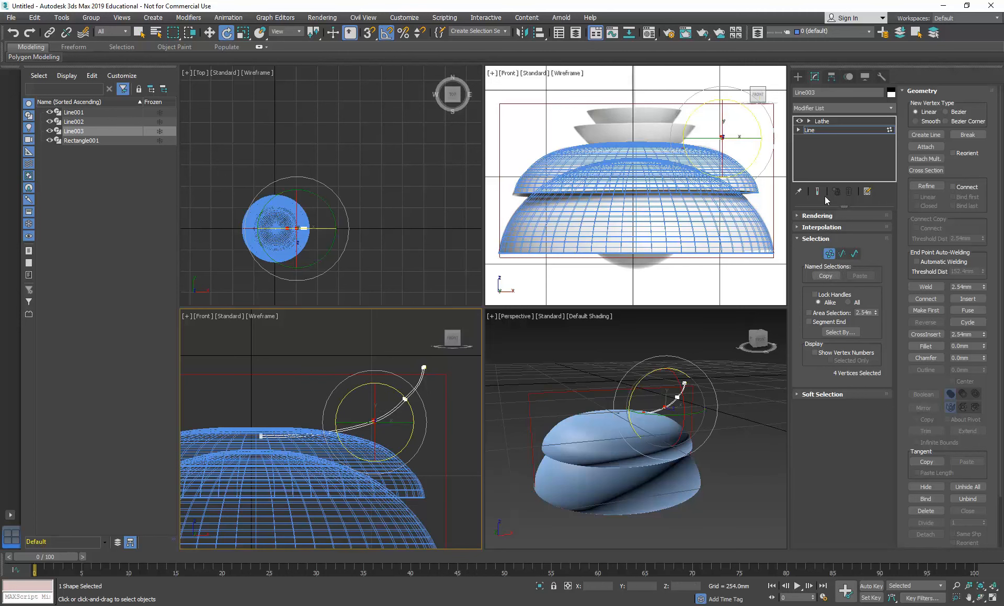
pyautogui.click(210, 32)
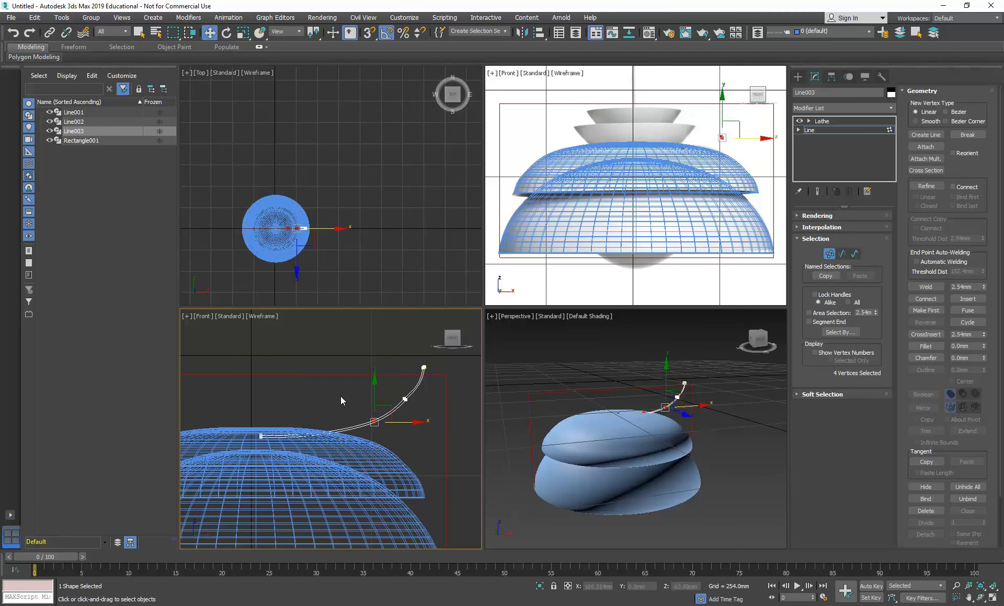
pyautogui.click(817, 191)
pyautogui.moveTo(396, 420); pyautogui.dragTo(373, 408)
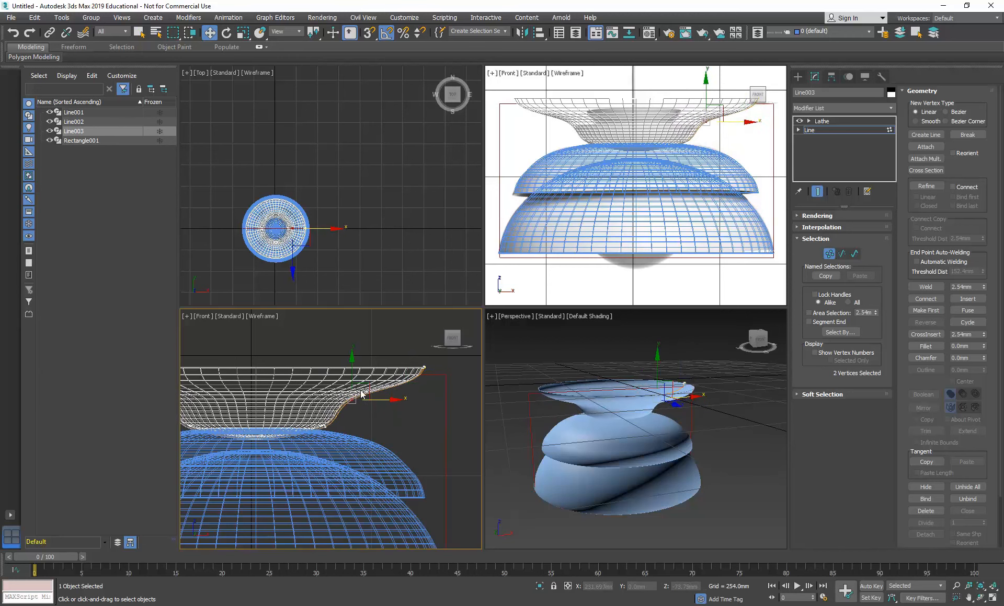
pyautogui.moveTo(353, 370); pyautogui.dragTo(344, 427)
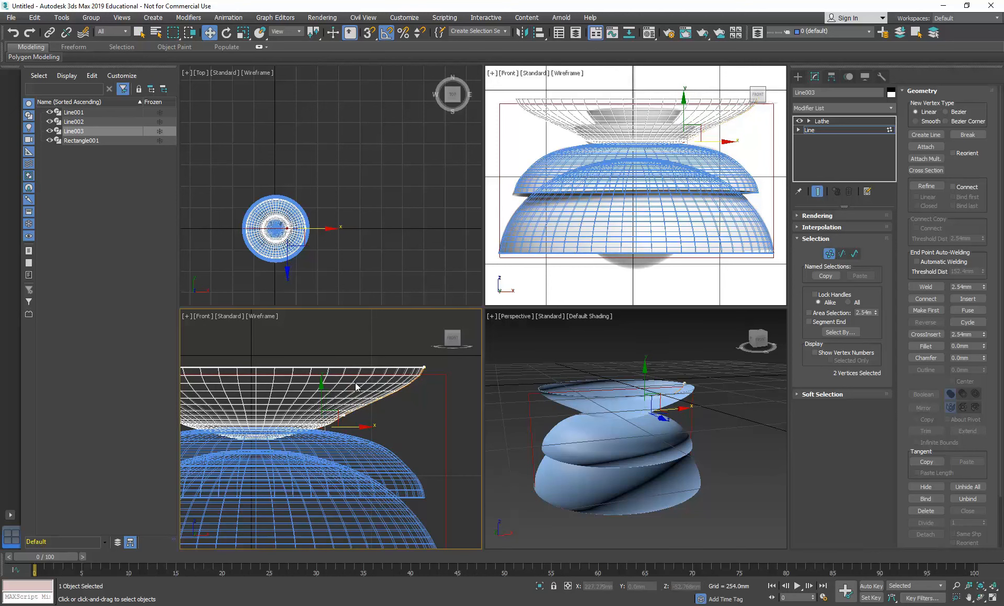
# Move the copy's rim vertices about 187 mm inward and 80 mm down to the photo's third shade, and adjust the pair below.
pyautogui.moveTo(432, 381); pyautogui.dragTo(353, 396)
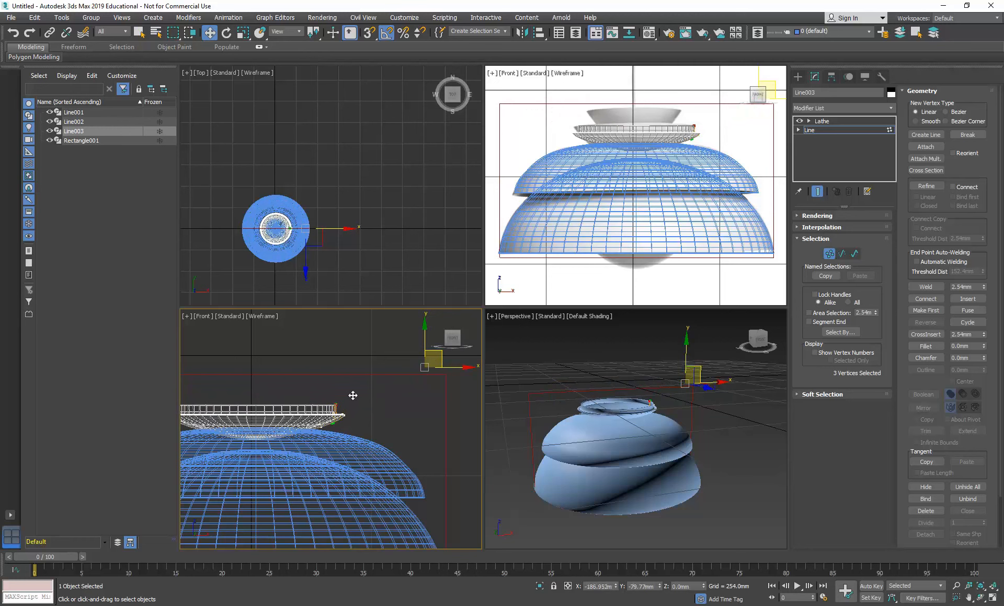
pyautogui.scroll(8, 338, 417)
pyautogui.moveTo(391, 443); pyautogui.dragTo(312, 441)
pyautogui.moveTo(327, 455); pyautogui.dragTo(359, 443, button='middle')
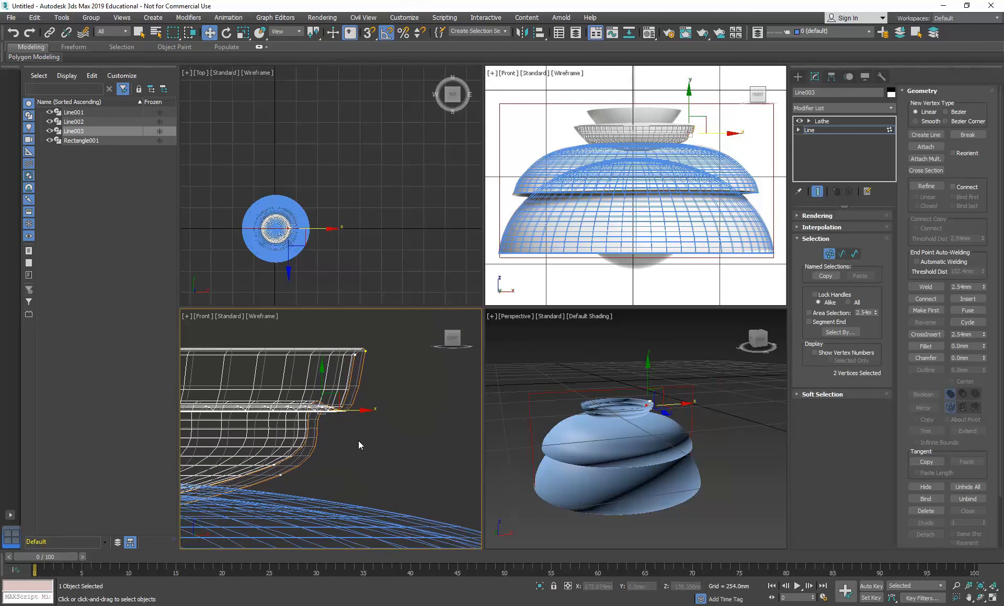
pyautogui.moveTo(322, 385); pyautogui.dragTo(316, 410)
# Reposition the vertex pairs along the third shade's lower curve to smooth its outline against the photo.
pyautogui.scroll(2, 303, 425)
pyautogui.moveTo(300, 439); pyautogui.dragTo(343, 396, button='middle')
pyautogui.moveTo(267, 437); pyautogui.dragTo(326, 490)
pyautogui.moveTo(320, 496); pyautogui.dragTo(386, 439, button='middle')
pyautogui.moveTo(369, 383); pyautogui.dragTo(262, 411)
pyautogui.moveTo(332, 415); pyautogui.dragTo(308, 439, button='middle')
pyautogui.moveTo(404, 401); pyautogui.dragTo(402, 406)
pyautogui.moveTo(402, 406); pyautogui.dragTo(369, 417, button='middle')
pyautogui.moveTo(371, 376); pyautogui.dragTo(323, 453)
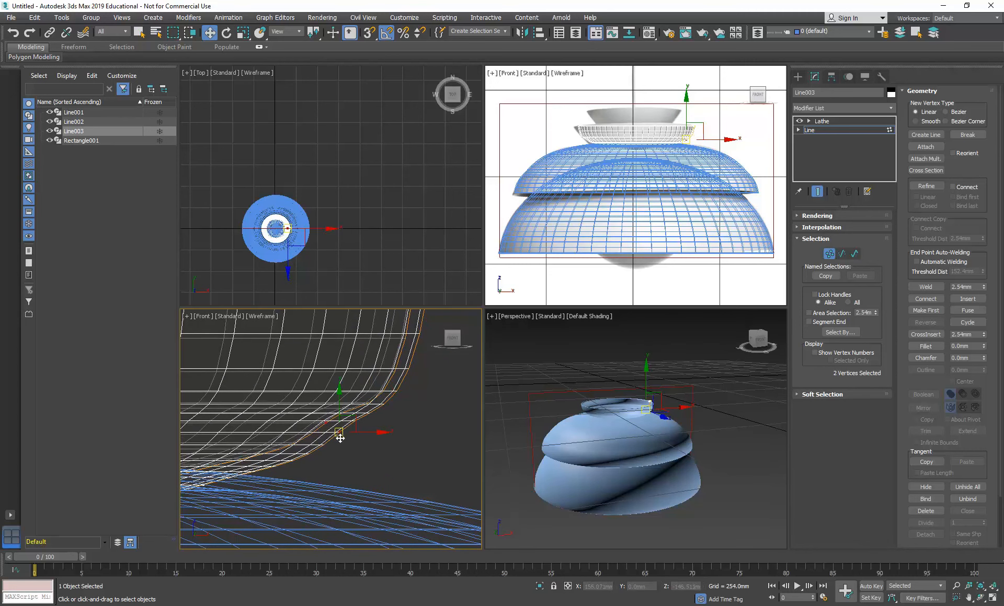
# Delete the superfluous vertex pair at the bend of the third shade's profile to smooth the curve.
pyautogui.scroll(-3, 341, 444)
pyautogui.moveTo(340, 444); pyautogui.dragTo(362, 437, button='middle')
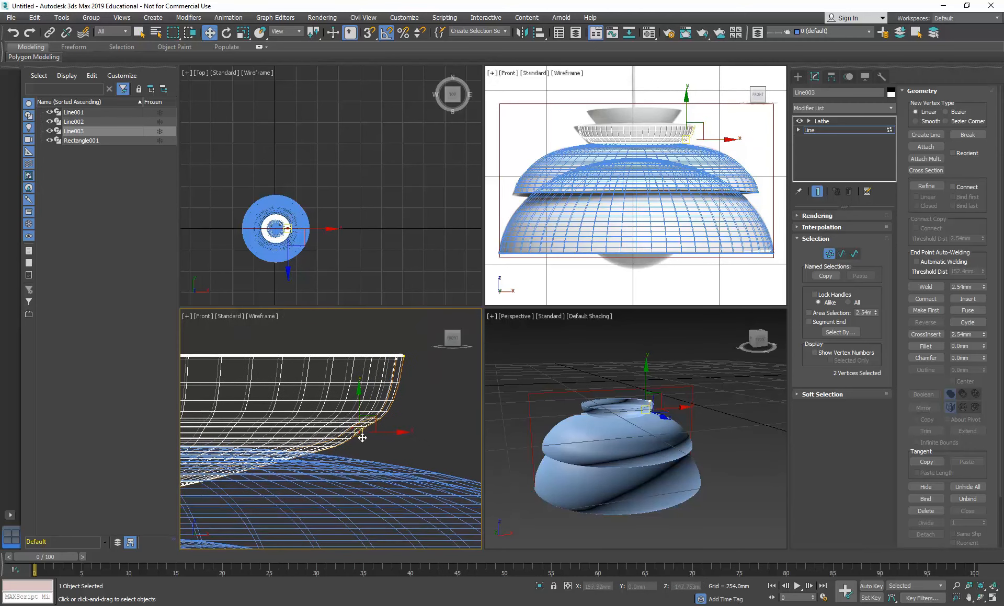
pyautogui.scroll(3, 364, 455)
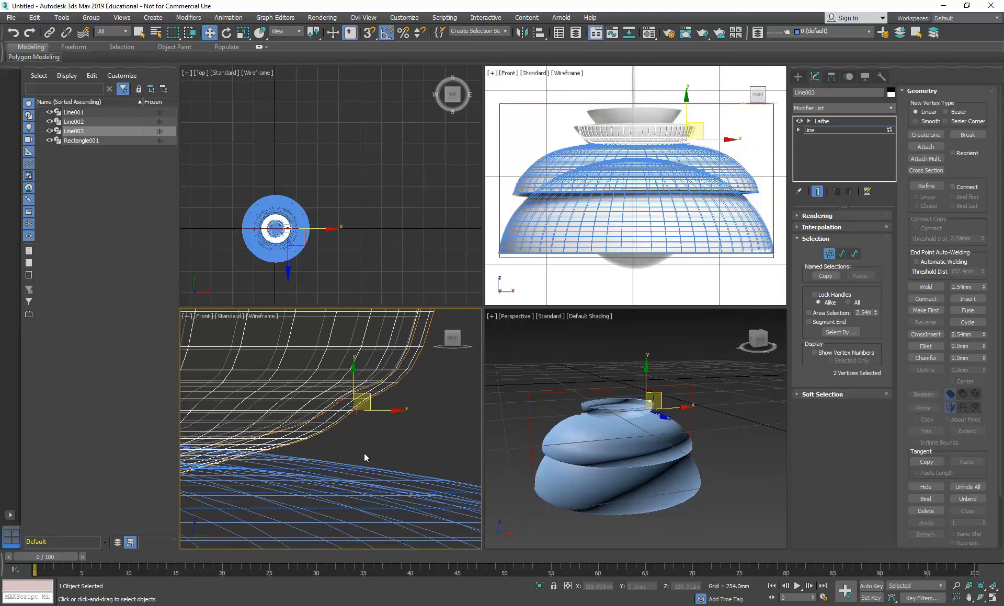
pyautogui.moveTo(341, 450); pyautogui.dragTo(350, 451, button='middle')
pyautogui.press('Delete')
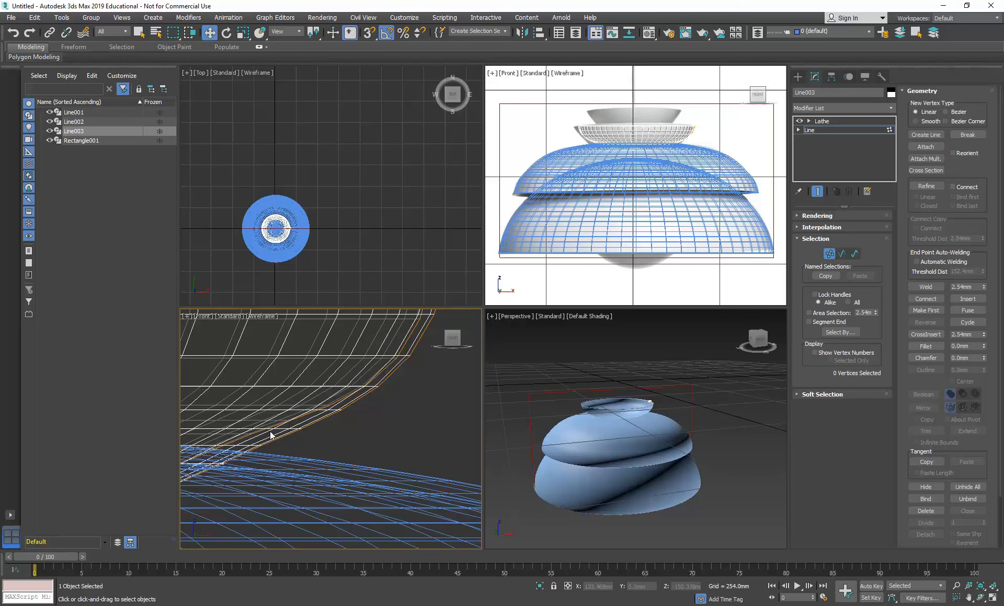
# Fine-tune the remaining middle vertex pair of the third shade's profile and leave vertex editing.
pyautogui.scroll(-5, 313, 426)
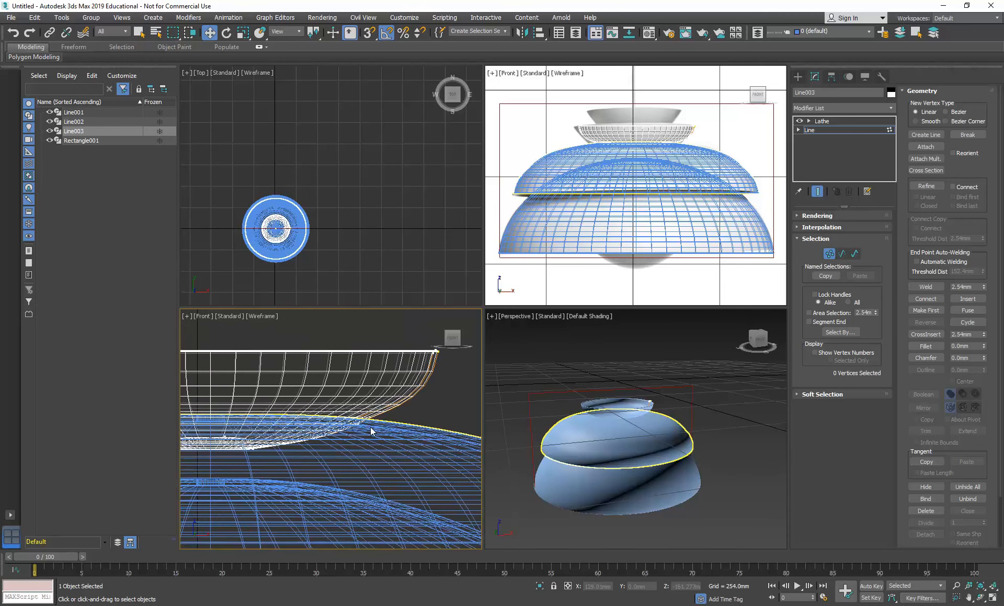
pyautogui.moveTo(399, 454); pyautogui.dragTo(353, 400)
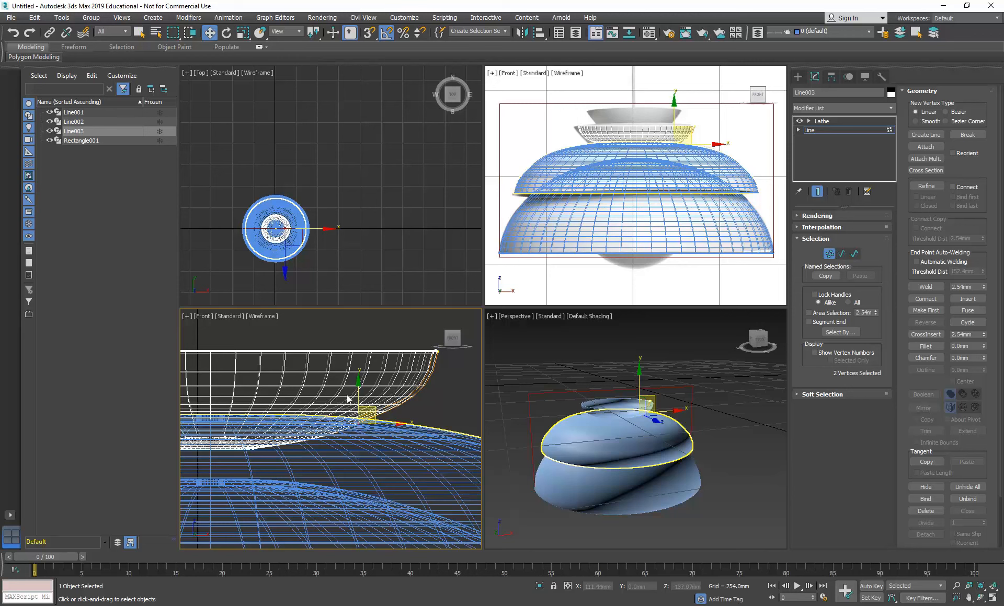
pyautogui.moveTo(356, 401); pyautogui.dragTo(355, 395)
pyautogui.moveTo(374, 362); pyautogui.dragTo(354, 376, button='middle')
pyautogui.moveTo(381, 351); pyautogui.dragTo(430, 366)
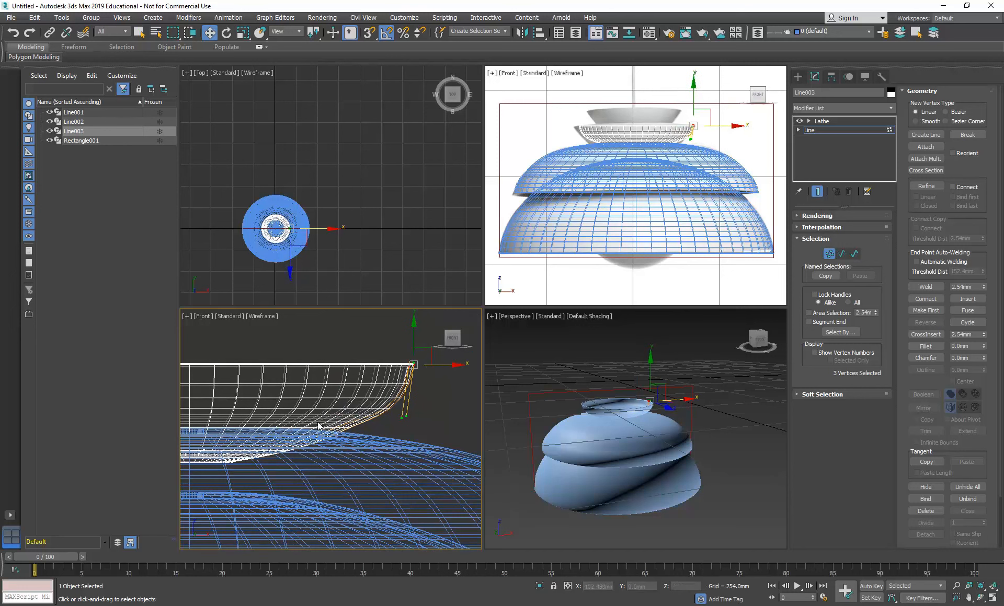
pyautogui.moveTo(287, 412); pyautogui.dragTo(365, 456)
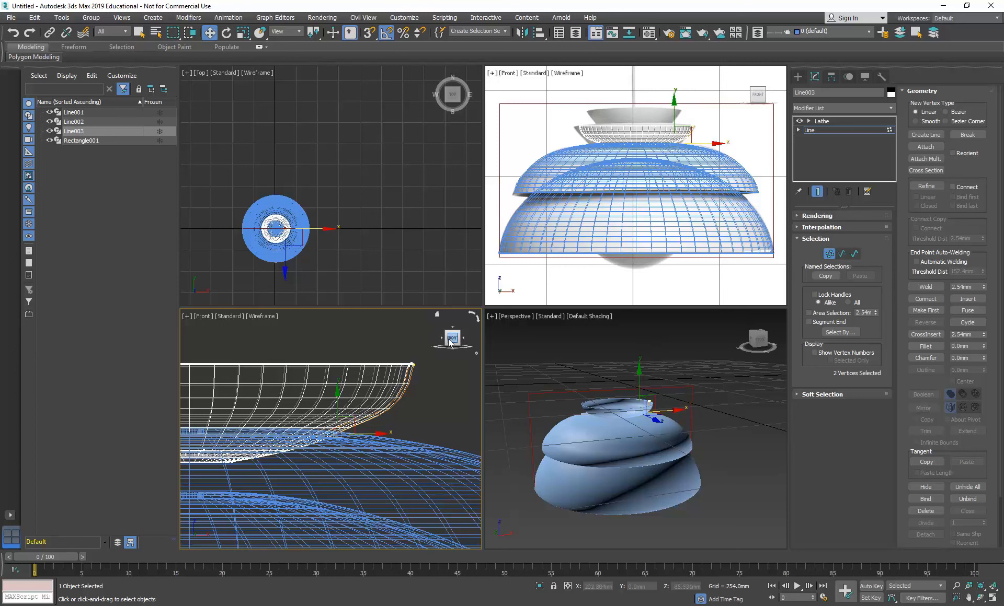
pyautogui.click(829, 254)
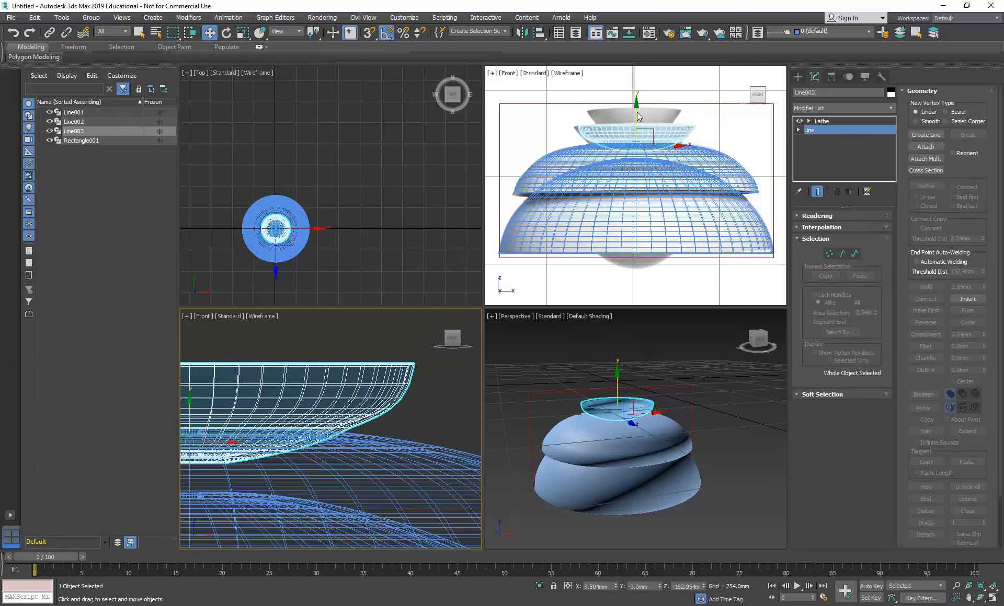
# Copy the third shade with its Lathe modifier about 55 mm upward in the Front view for the top shade.
pyautogui.click(639, 131)
pyautogui.click(831, 122)
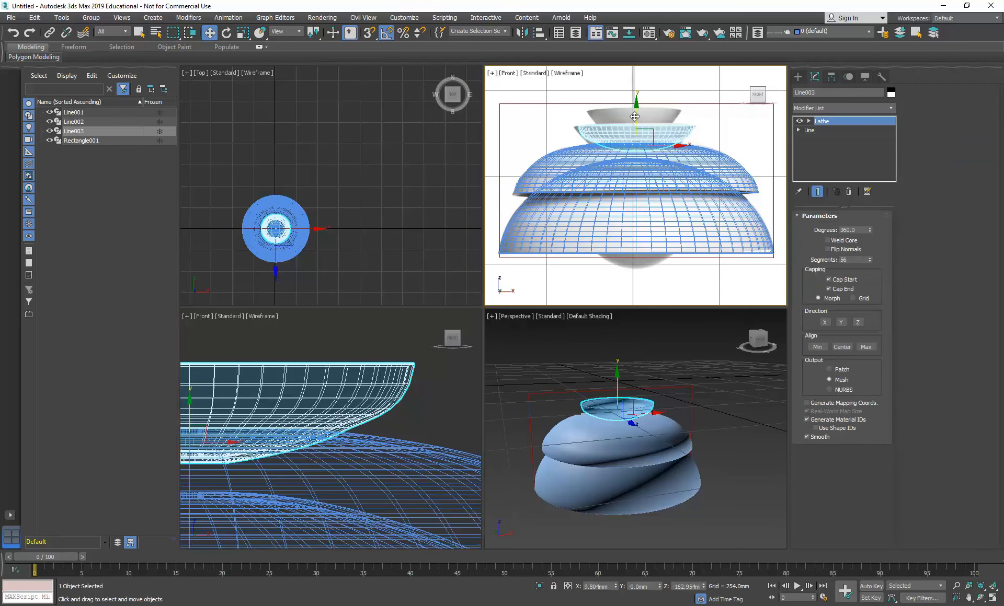
pyautogui.moveTo(634, 117); pyautogui.dragTo(640, 98)
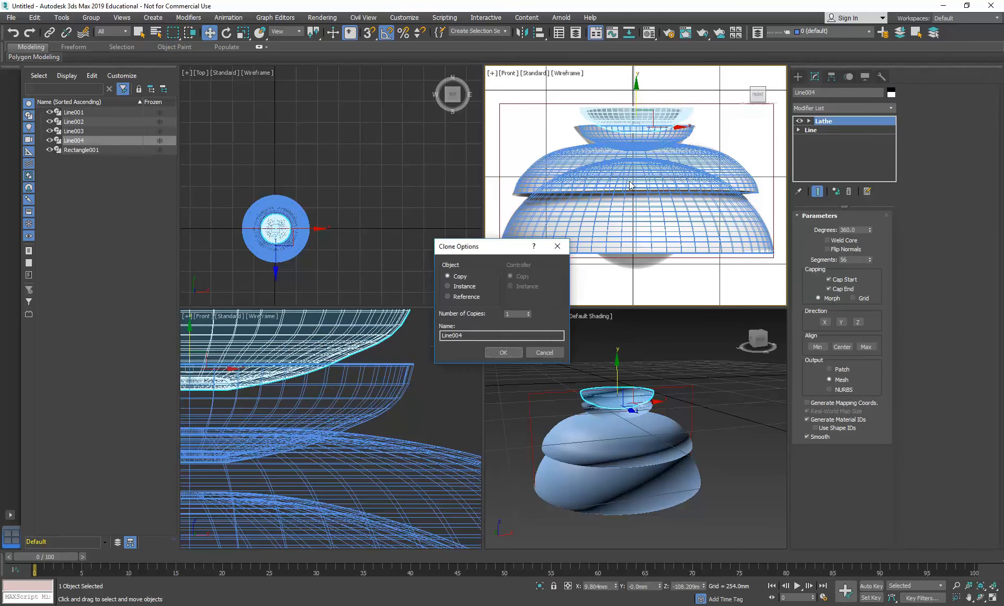
pyautogui.click(502, 353)
pyautogui.click(501, 353)
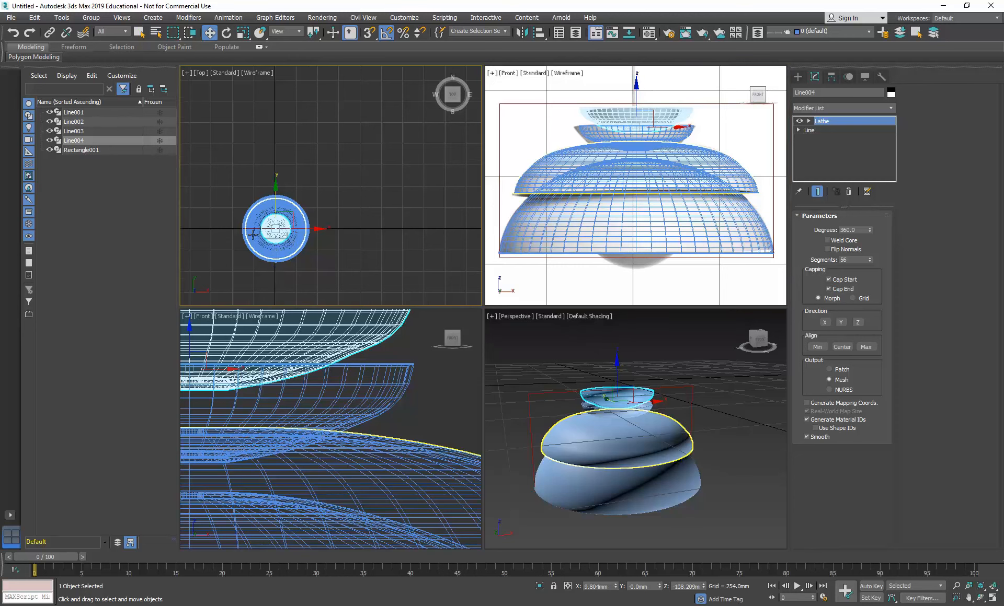
# Try scaling the top shade copy along X to about 213 percent and along Z to about 246 percent, undoing each stretch.
pyautogui.scroll(5, 252, 235)
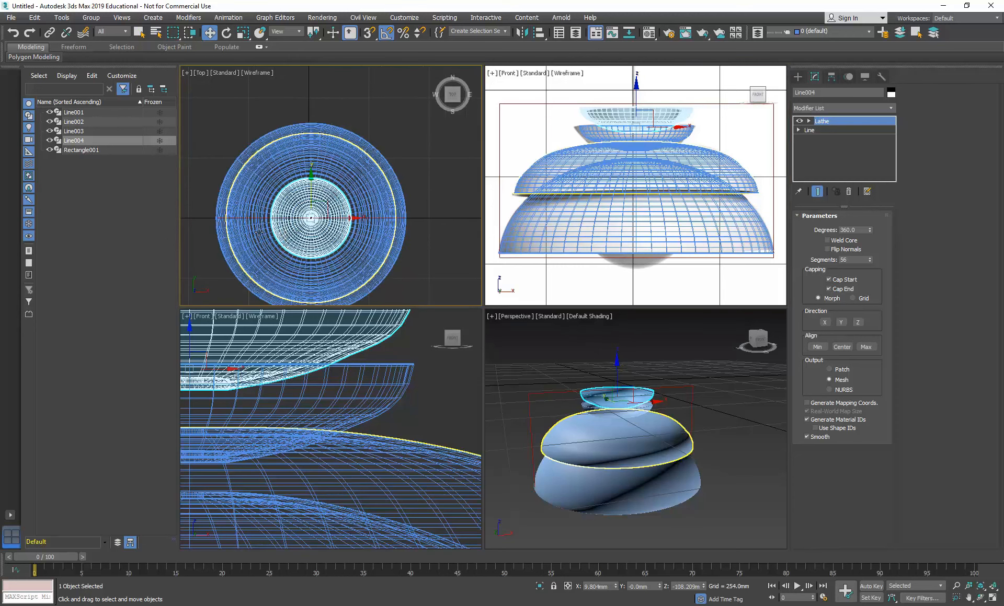
pyautogui.click(243, 32)
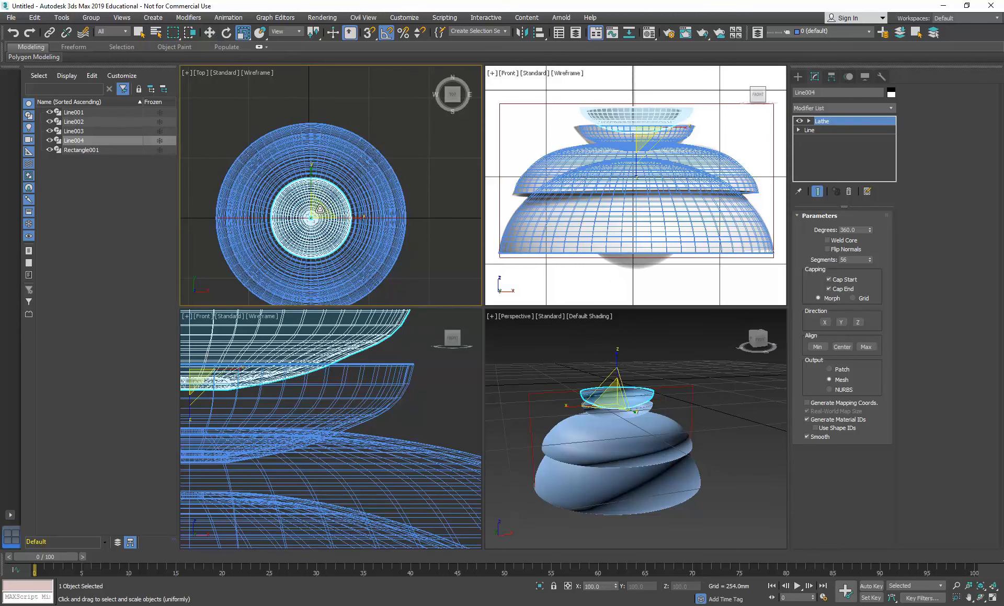
pyautogui.rightClick(609, 419)
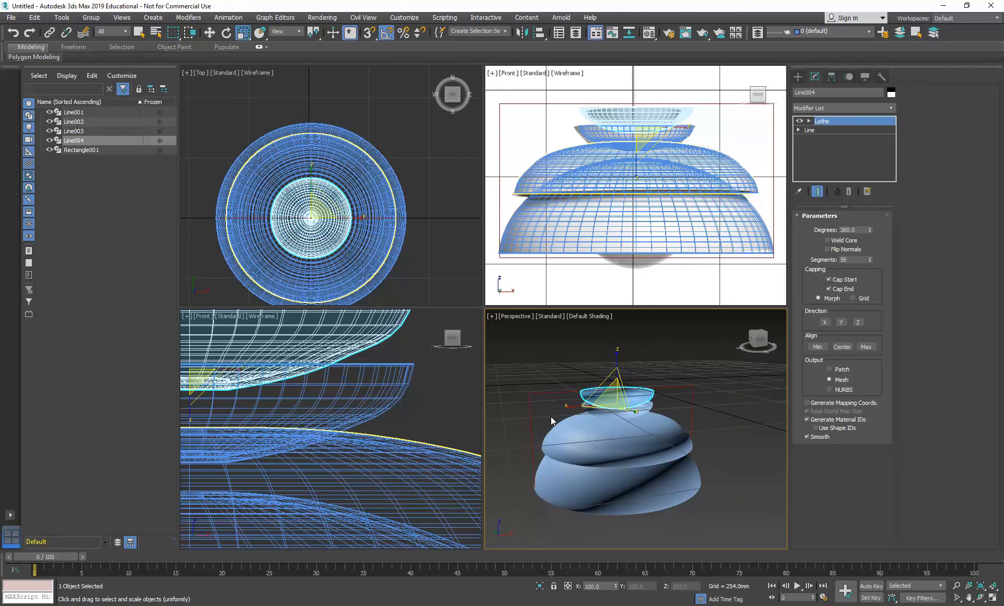
pyautogui.hotkey('ctrl', 'e')
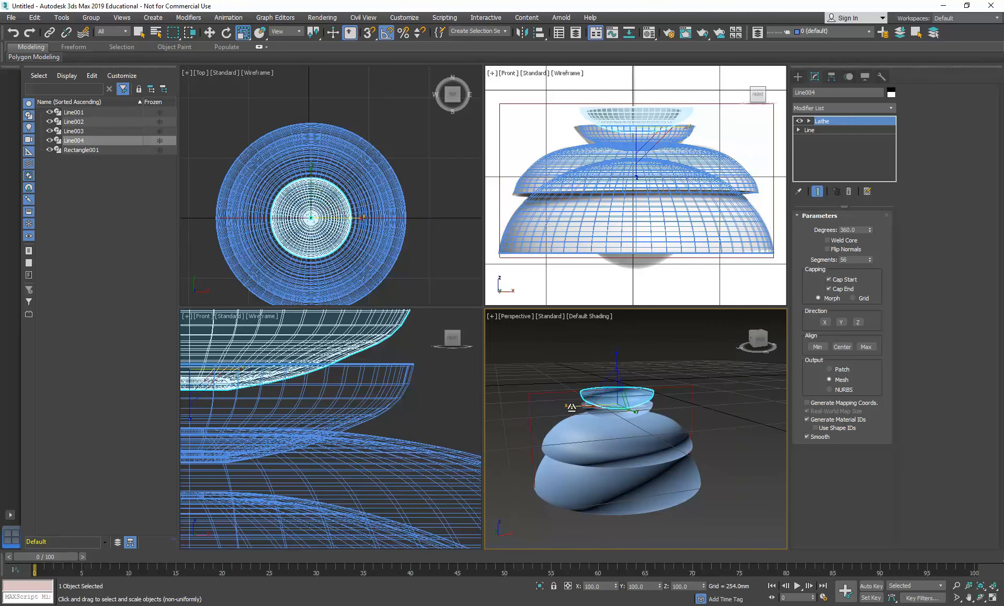
pyautogui.moveTo(573, 407); pyautogui.dragTo(531, 416)
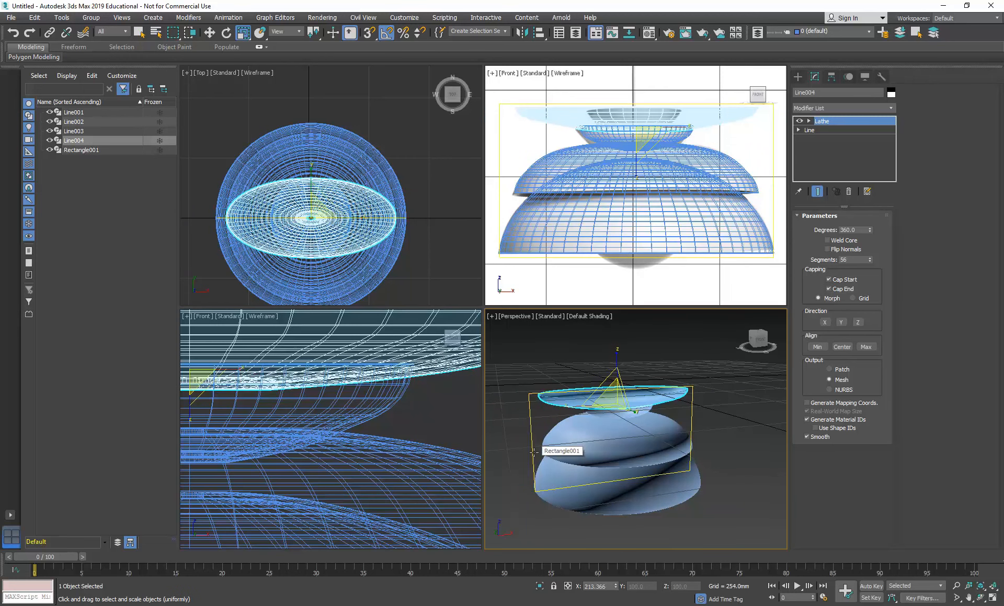
pyautogui.hotkey('ctrl', 'z')
pyautogui.moveTo(636, 411); pyautogui.dragTo(656, 418)
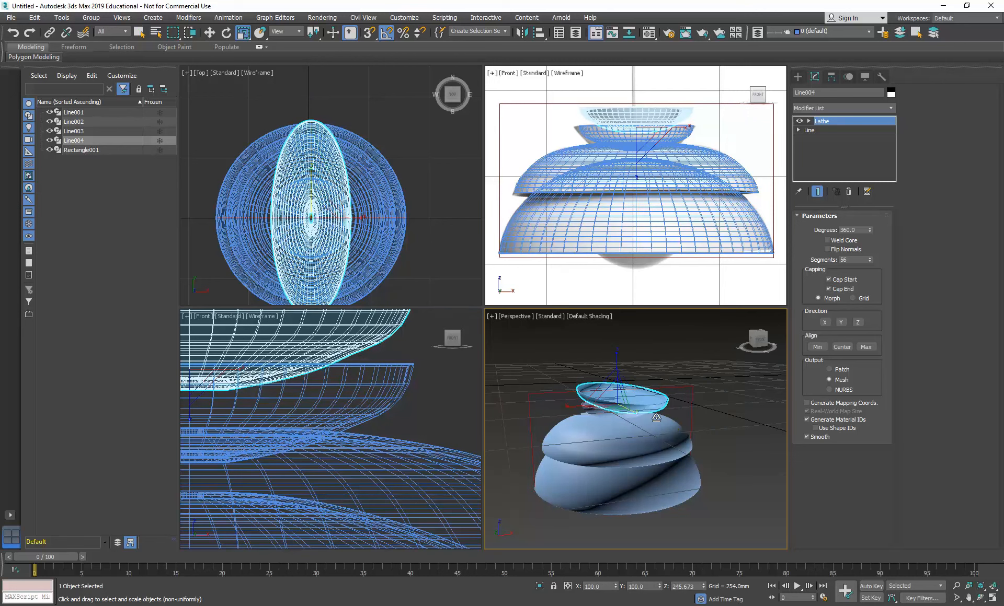
pyautogui.hotkey('ctrl', 'z')
# Try scaling the top shade to about 169 percent in the YZ plane and uniformly to about 88 percent, undoing each attempt.
pyautogui.press('r')
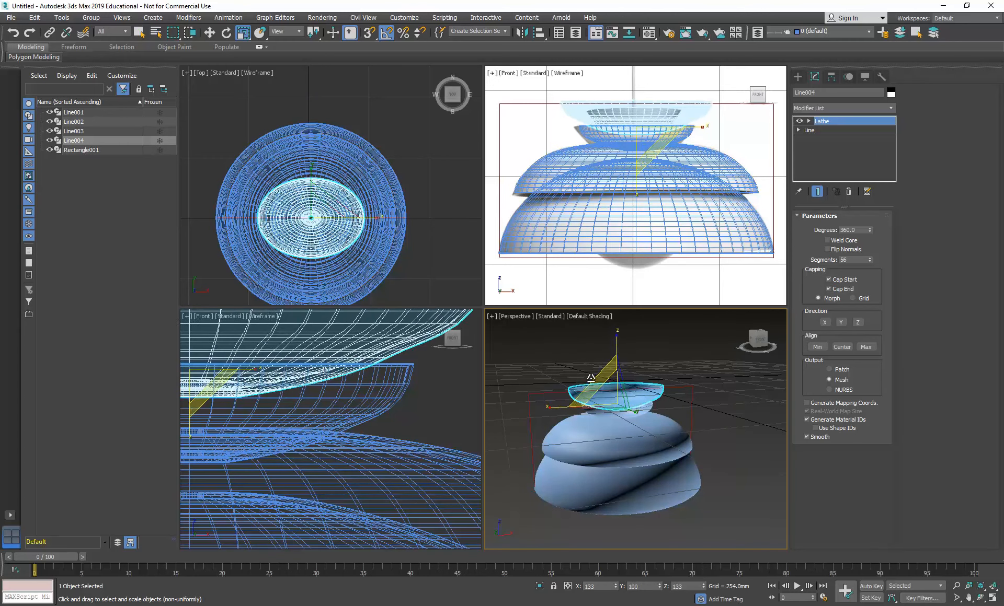
pyautogui.moveTo(621, 393); pyautogui.dragTo(634, 382)
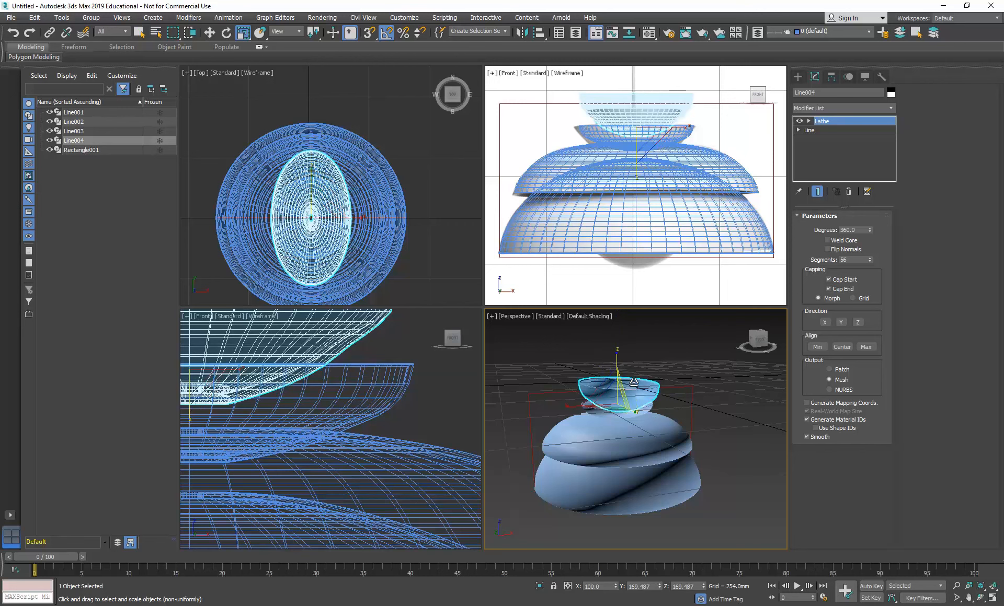
pyautogui.hotkey('ctrl', 'z')
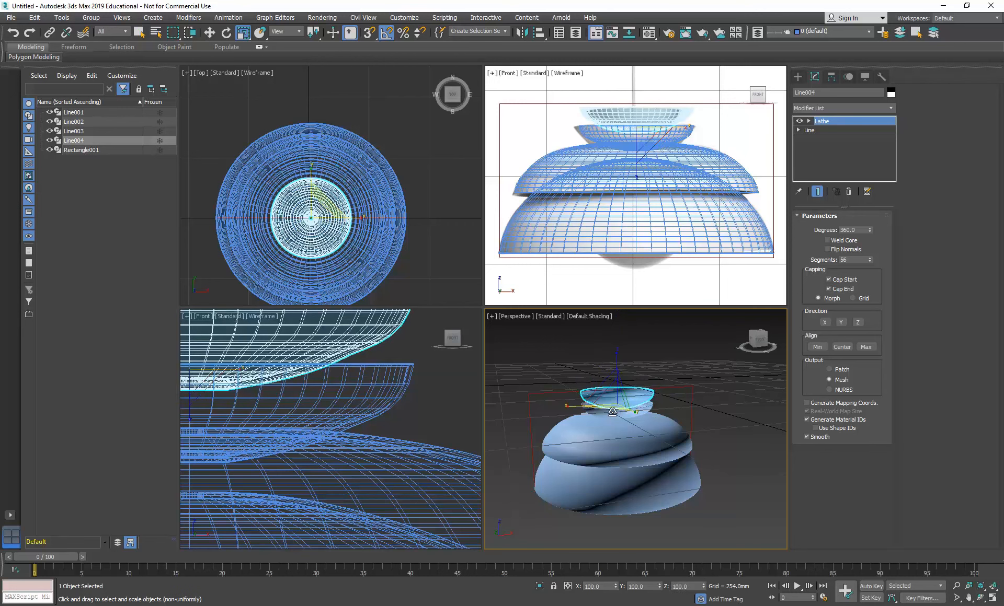
pyautogui.moveTo(609, 409)
pyautogui.mouseDown()
pyautogui.moveTo(602, 425)
pyautogui.moveTo(607, 408)
pyautogui.mouseUp()
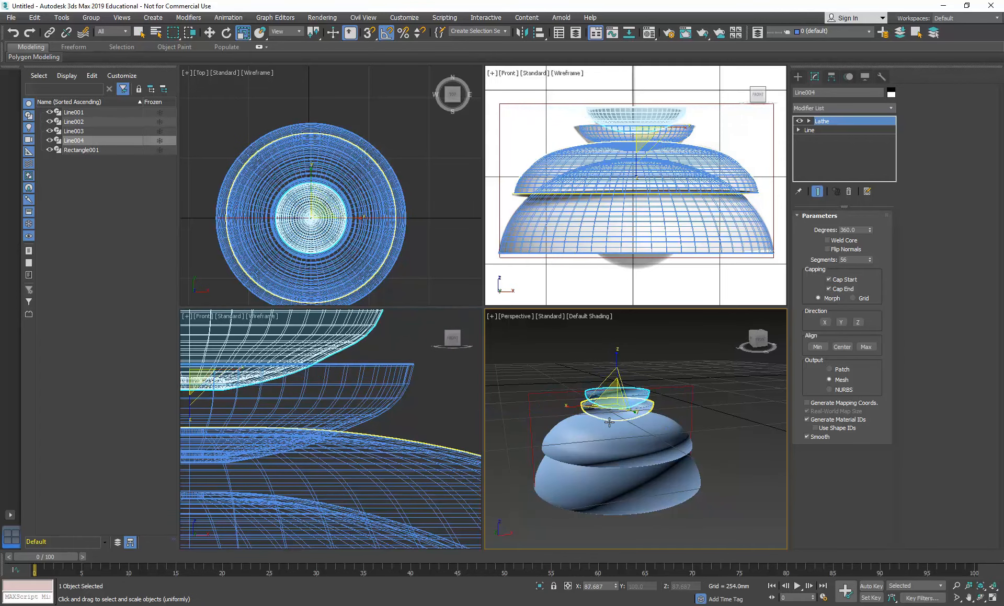
pyautogui.hotkey('ctrl', 'z')
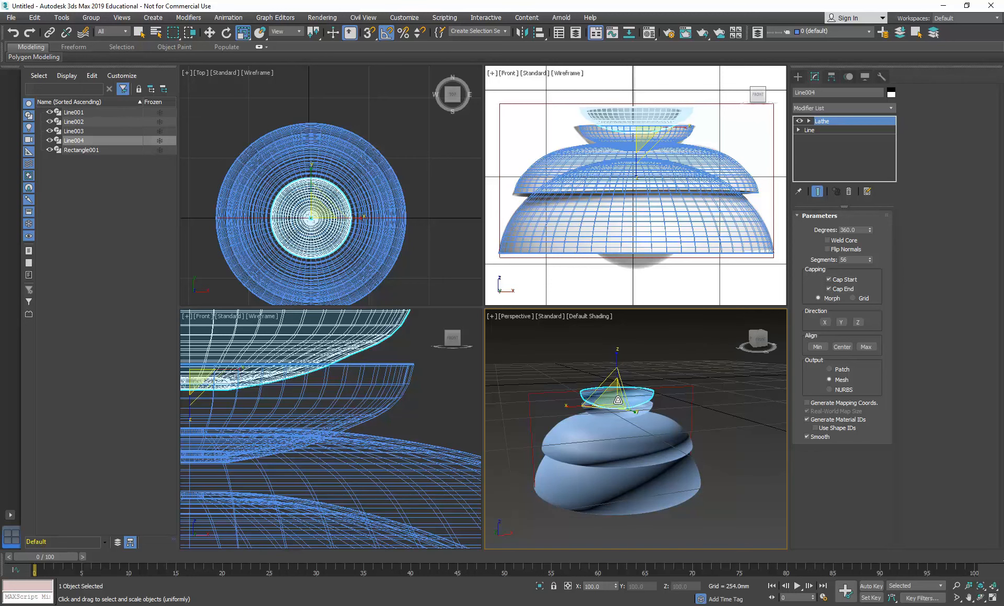
# Scale the top shade uniformly to about 82 percent to match the photo, and deselect it.
pyautogui.moveTo(617, 400); pyautogui.dragTo(615, 413)
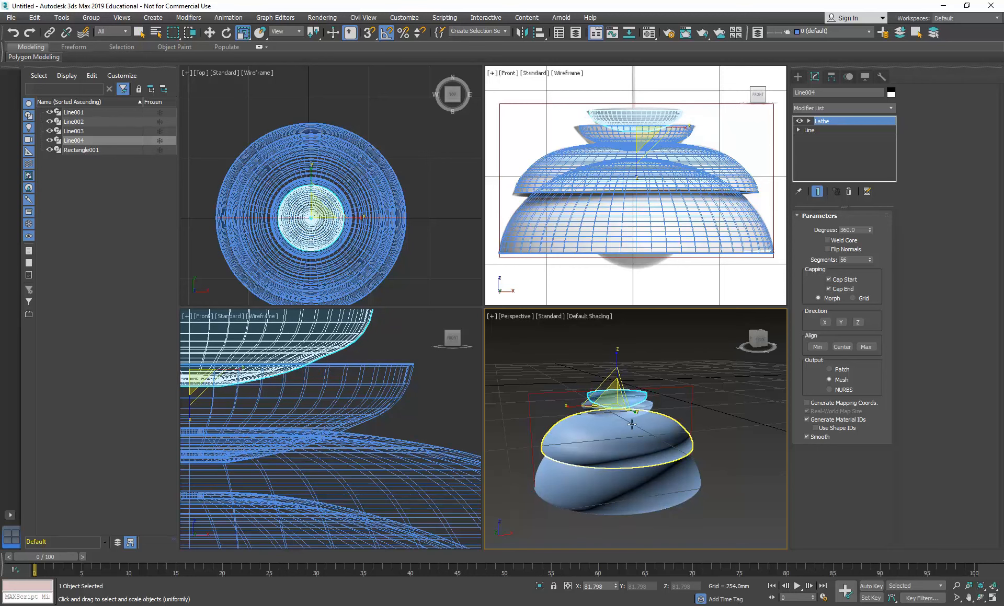
pyautogui.rightClick(662, 390)
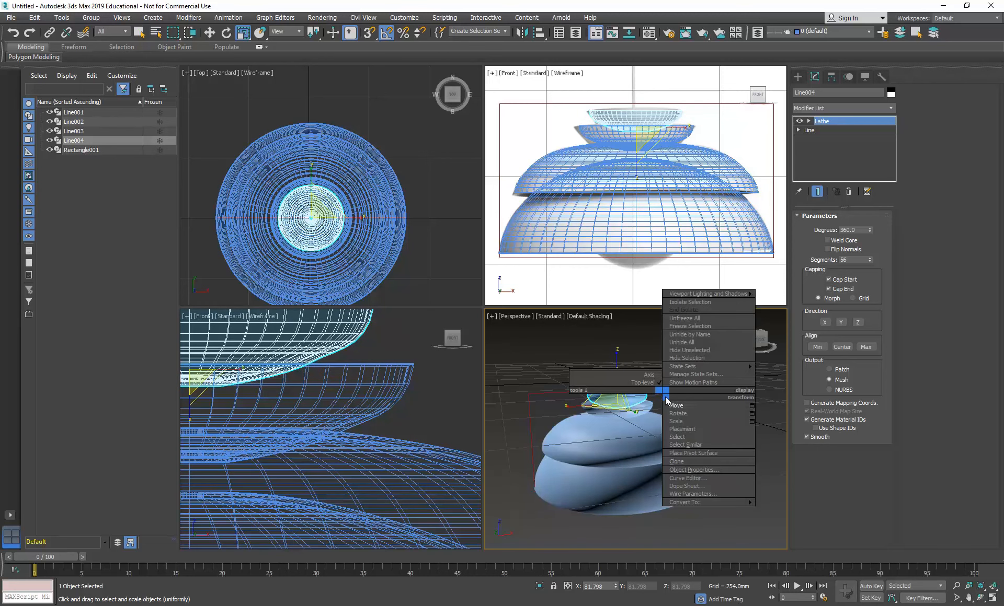
pyautogui.rightClick(584, 326)
pyautogui.click(553, 220)
pyautogui.click(558, 271)
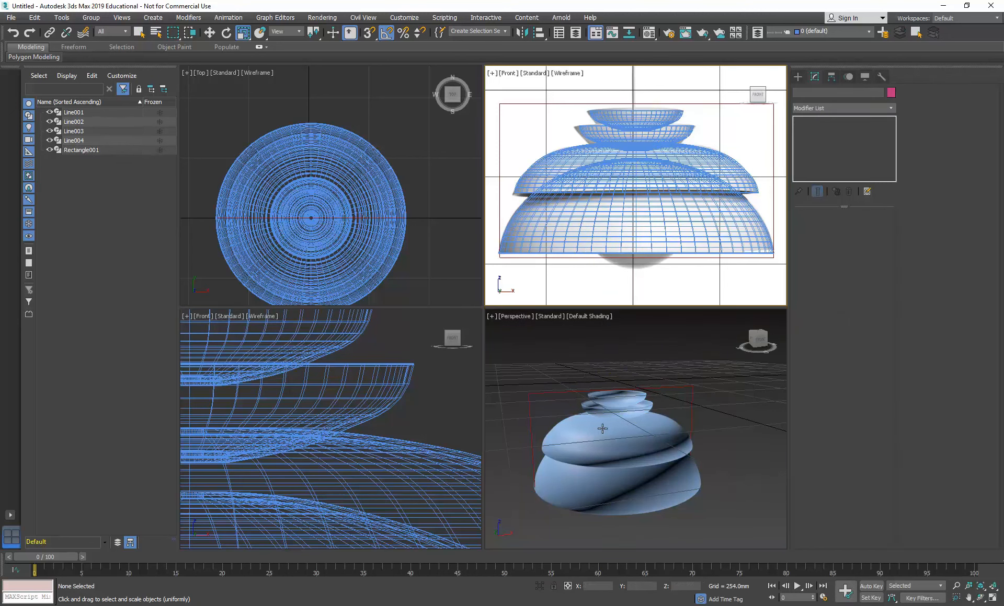
# Create a standard sphere in the Top view, centred on the lamp's axis.
pyautogui.moveTo(597, 428)
pyautogui.keyDown('alt'); pyautogui.mouseDown(button='middle')
pyautogui.moveTo(559, 403)
pyautogui.moveTo(594, 441)
pyautogui.moveTo(660, 339)
pyautogui.moveTo(591, 404)
pyautogui.moveTo(601, 413)
pyautogui.mouseUp(button='middle'); pyautogui.keyUp('alt')
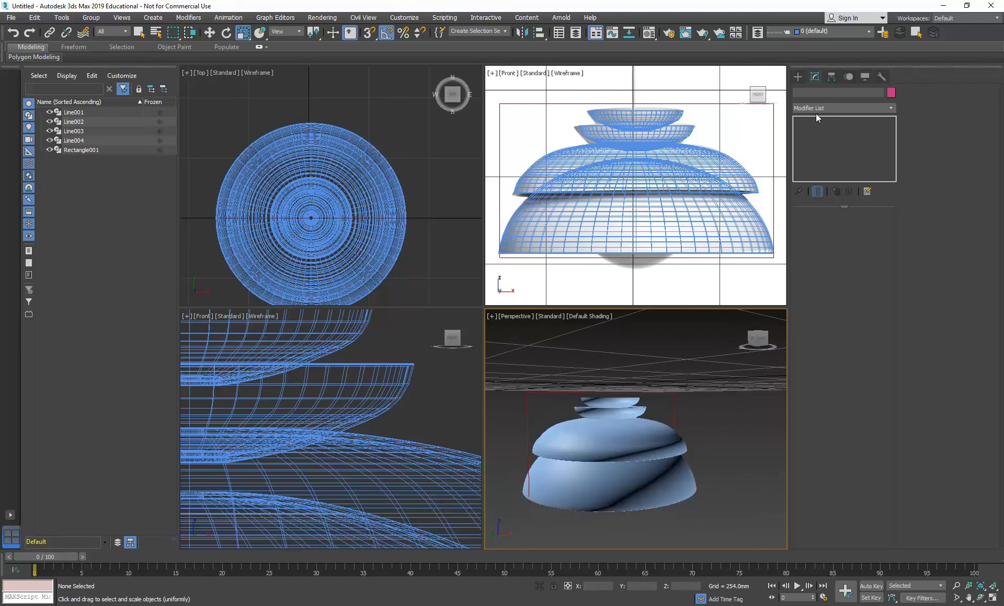
pyautogui.click(797, 76)
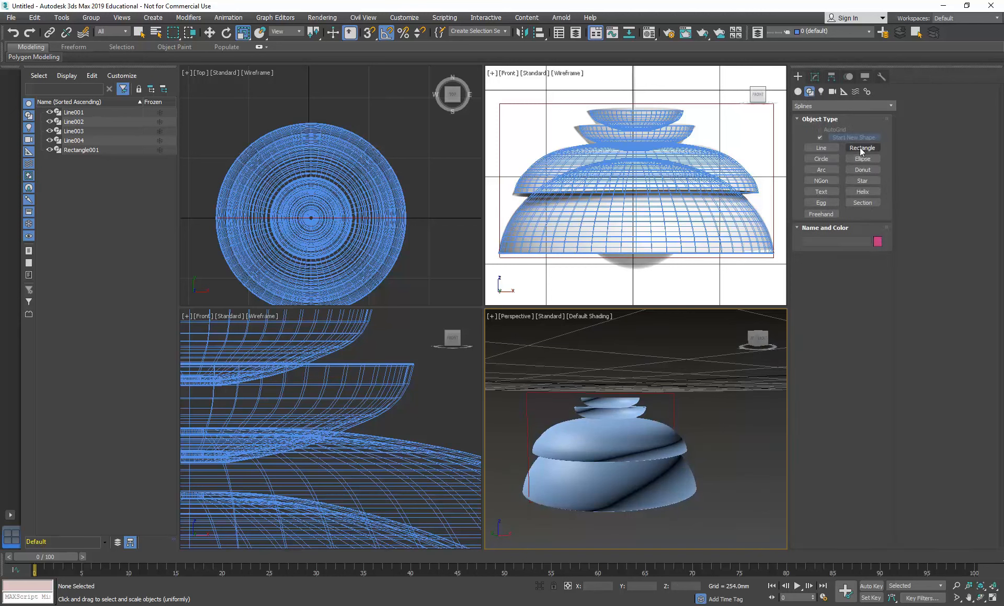
pyautogui.click(797, 90)
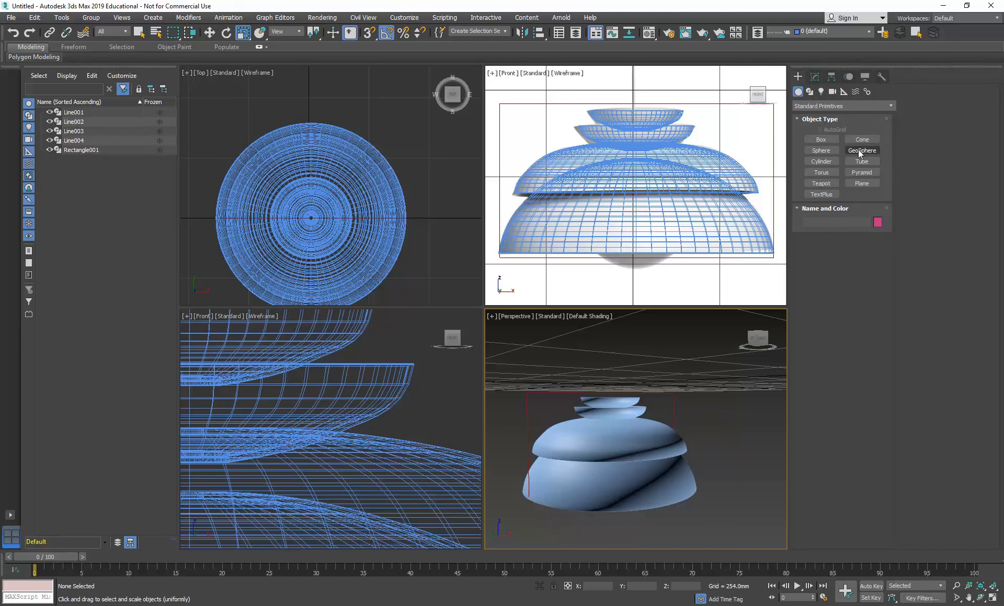
pyautogui.click(823, 149)
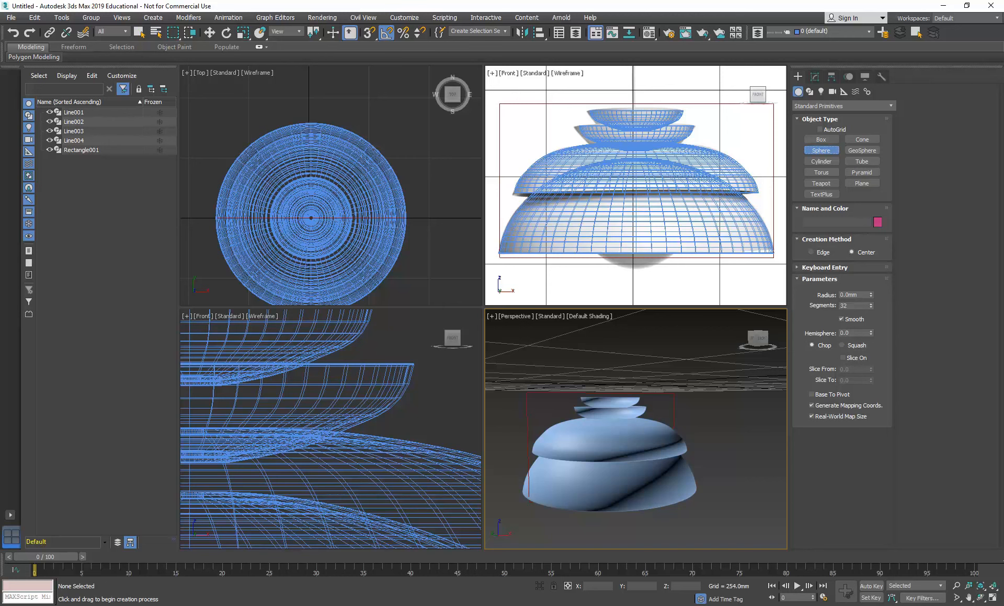
pyautogui.moveTo(311, 218); pyautogui.dragTo(312, 188)
pyautogui.rightClick(630, 154)
pyautogui.rightClick(630, 153)
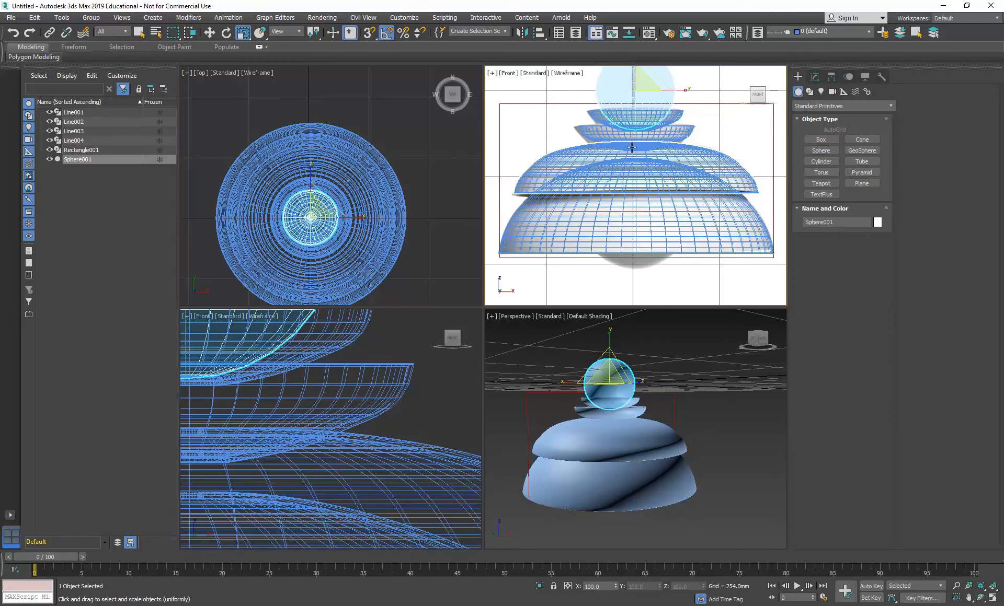
# Move the sphere about 405 mm down in the Front view into the lower shade as the bulb.
pyautogui.rightClick(630, 154)
pyautogui.click(641, 162)
pyautogui.moveTo(634, 73); pyautogui.dragTo(624, 209)
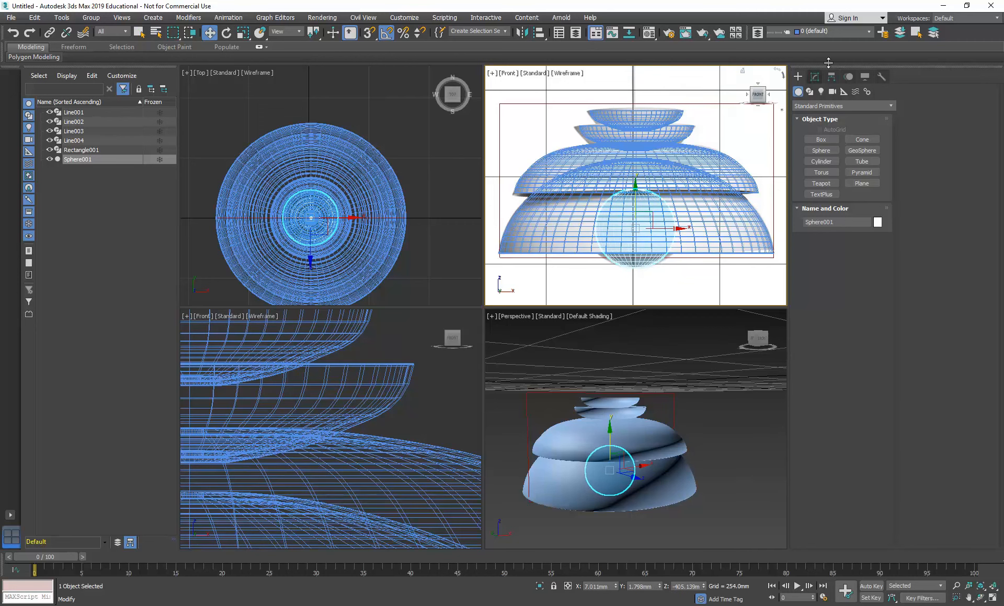
# Increase the bulb sphere's radius to about 135.75 mm and check it from below in the Perspective view.
pyautogui.click(816, 77)
pyautogui.moveTo(870, 231); pyautogui.dragTo(869, 223)
pyautogui.click(642, 389)
pyautogui.keyDown('alt'); pyautogui.moveTo(643, 390); pyautogui.dragTo(606, 427, button='middle'); pyautogui.keyUp('alt')
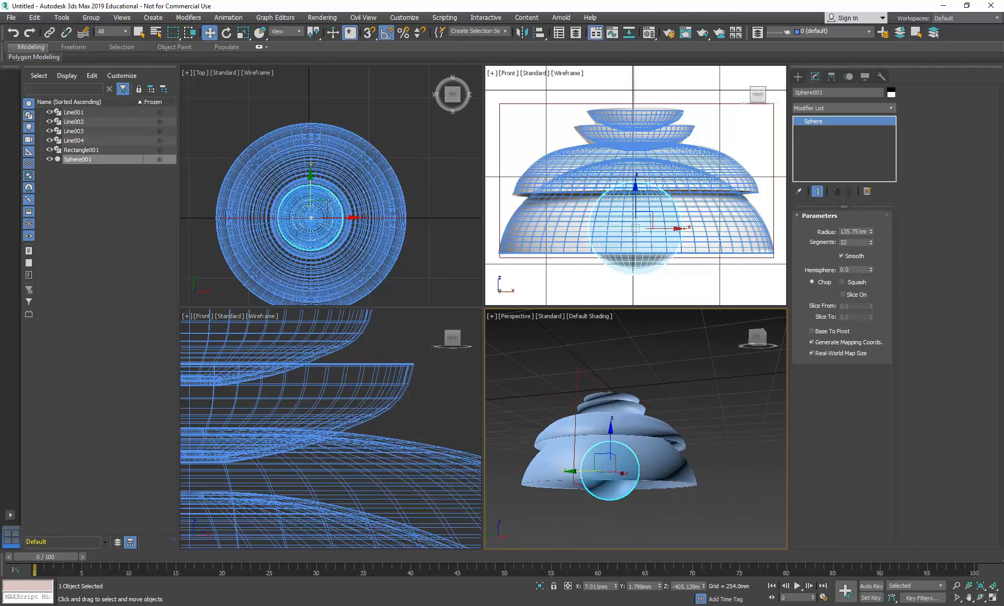
# Create a cylinder on the lamp's axis, about 14 mm in radius and 674 mm high, and lower it about 314 mm.
pyautogui.click(798, 78)
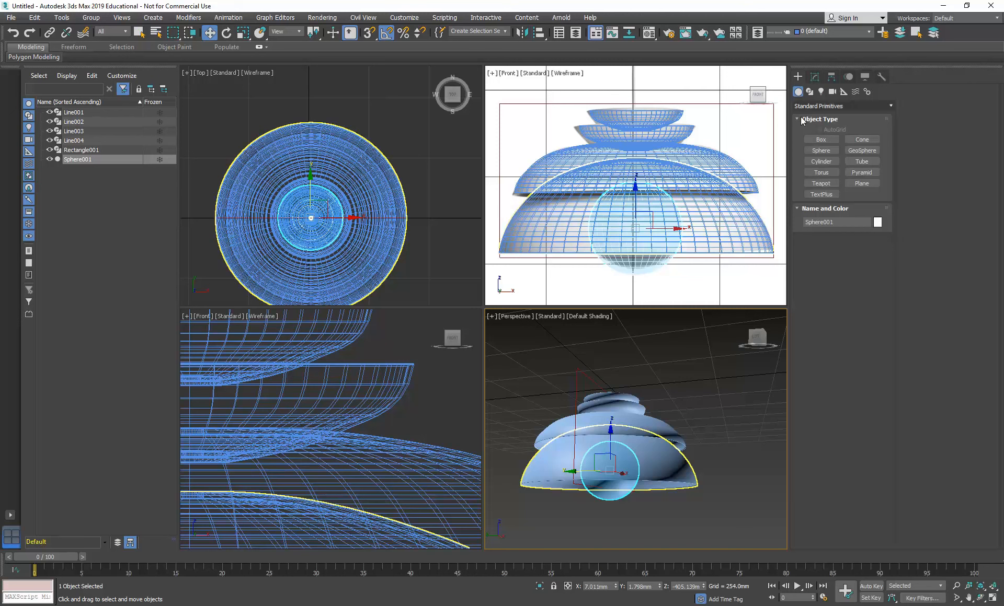
pyautogui.click(821, 161)
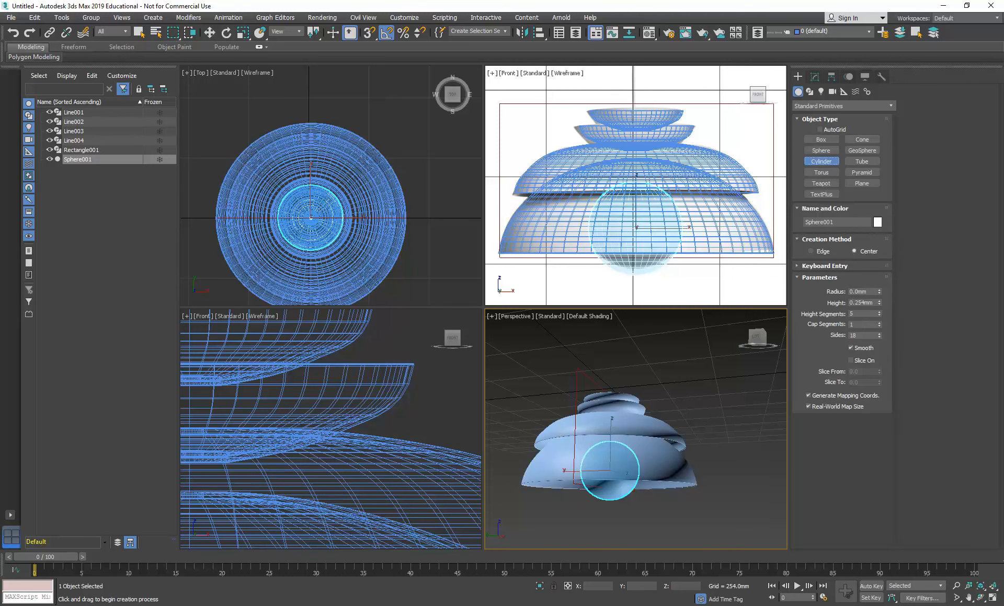
pyautogui.moveTo(310, 219); pyautogui.dragTo(311, 219)
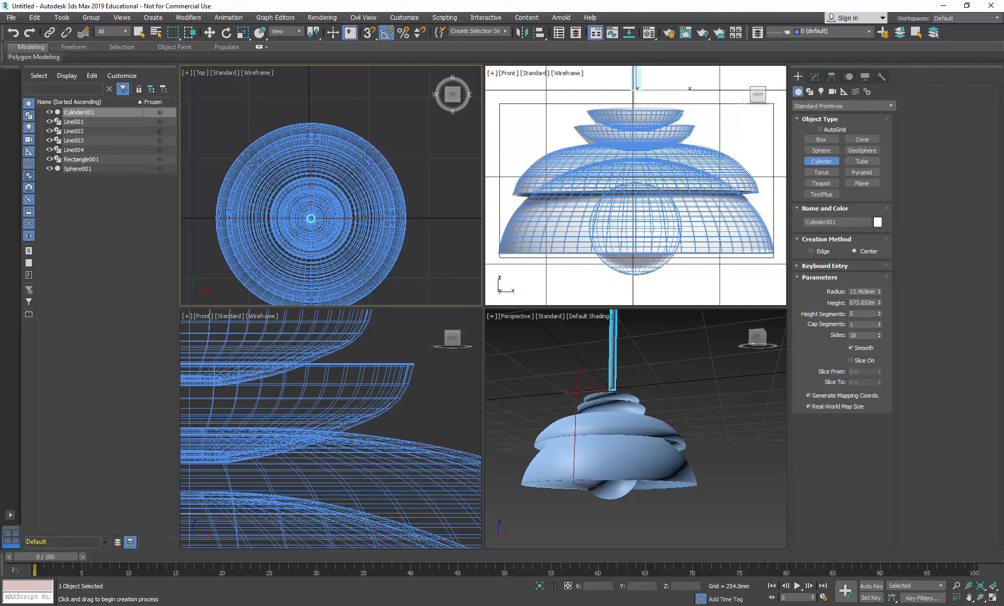
pyautogui.rightClick(656, 107)
pyautogui.rightClick(656, 108)
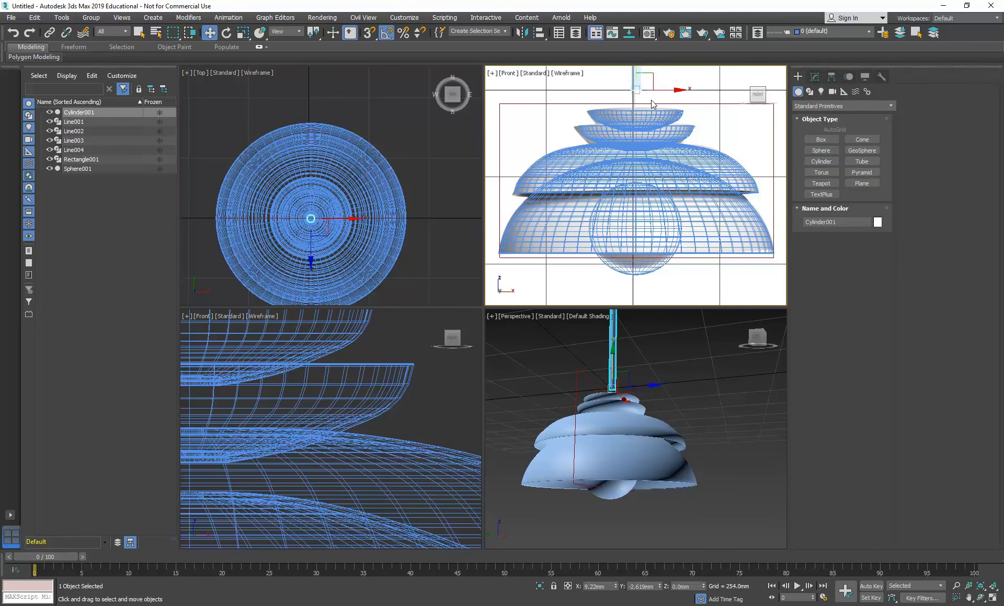
pyautogui.moveTo(636, 72); pyautogui.dragTo(633, 177)
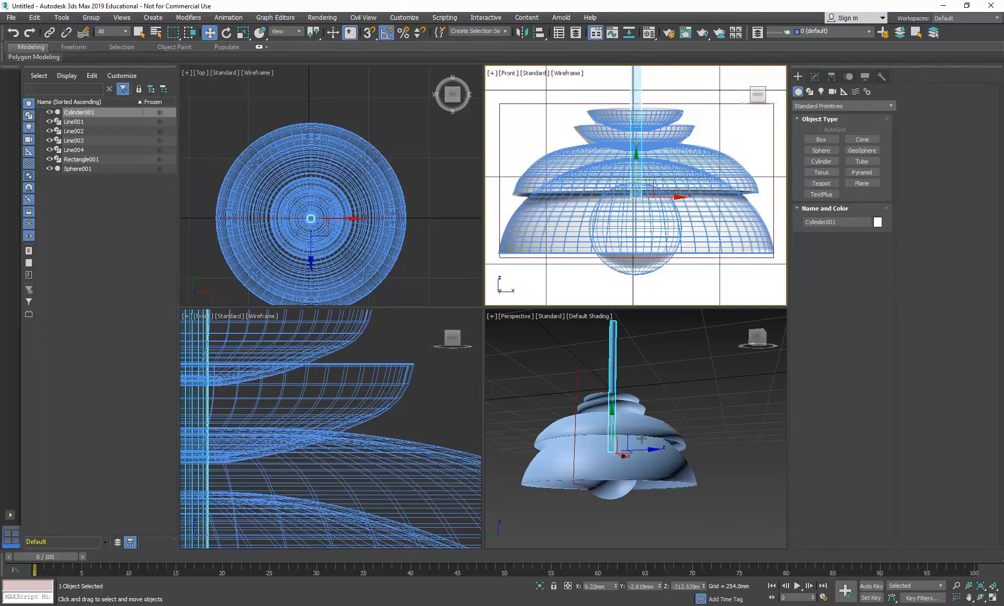
# Reduce the cylinder's radius to make a thin hanging cable, and deselect it.
pyautogui.click(813, 76)
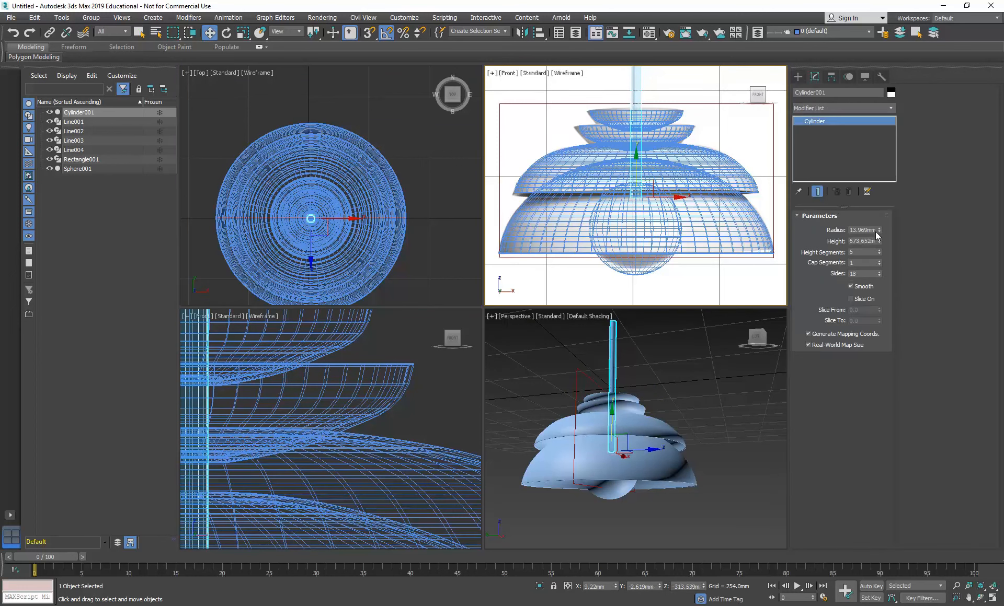
pyautogui.moveTo(881, 232); pyautogui.dragTo(877, 154)
pyautogui.rightClick(667, 375)
pyautogui.click(731, 491)
# Maximize the Perspective view and frame the whole lamp seen from slightly below.
pyautogui.click(991, 598)
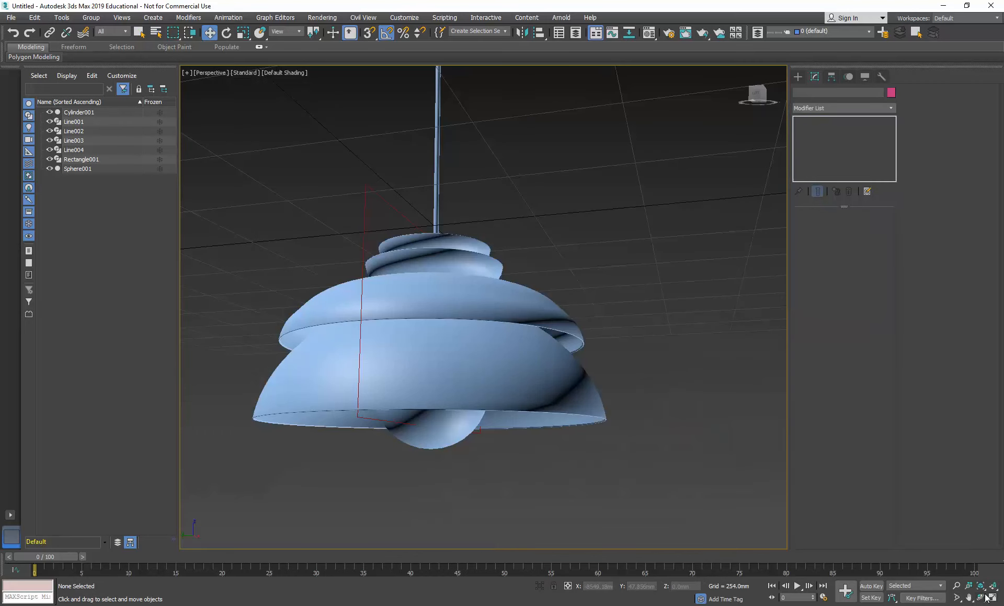
pyautogui.moveTo(288, 186); pyautogui.dragTo(308, 196, button='middle')
pyautogui.moveTo(368, 221)
pyautogui.keyDown('alt'); pyautogui.mouseDown(button='middle')
pyautogui.moveTo(359, 215)
pyautogui.moveTo(360, 246)
pyautogui.moveTo(360, 230)
pyautogui.mouseUp(button='middle'); pyautogui.keyUp('alt')
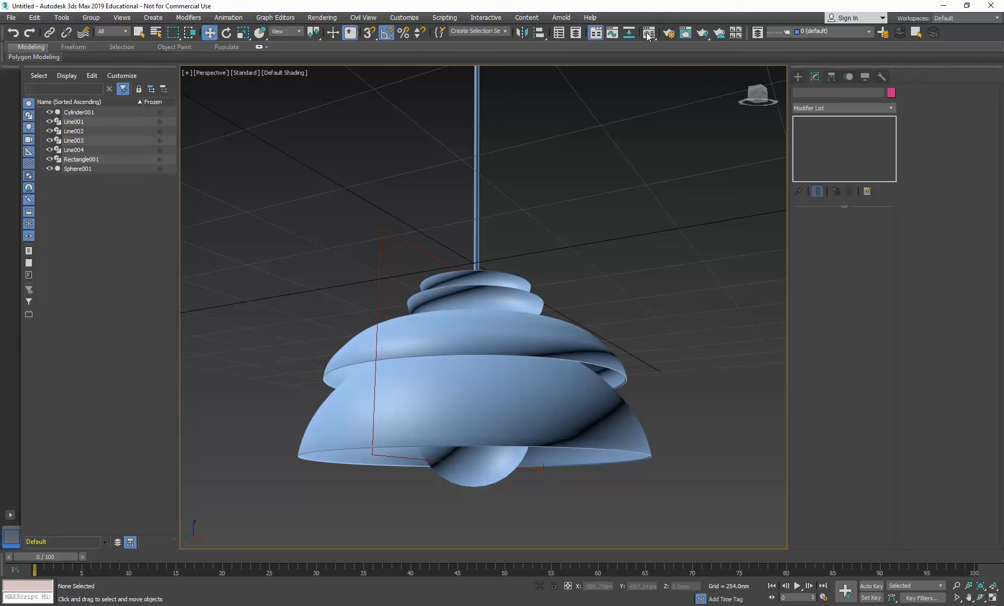
pyautogui.moveTo(648, 37); pyautogui.dragTo(653, 50)
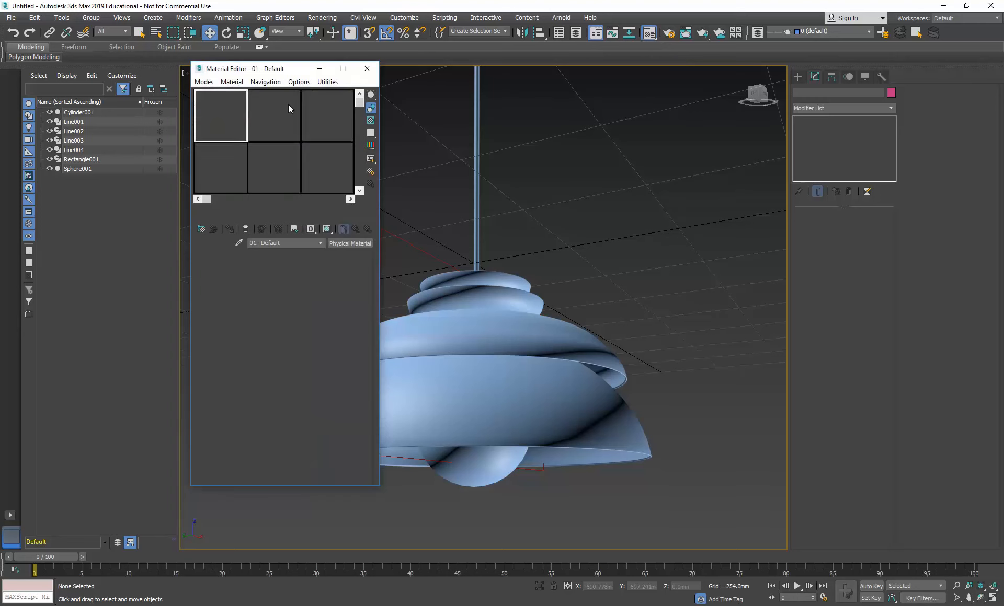
pyautogui.click(367, 69)
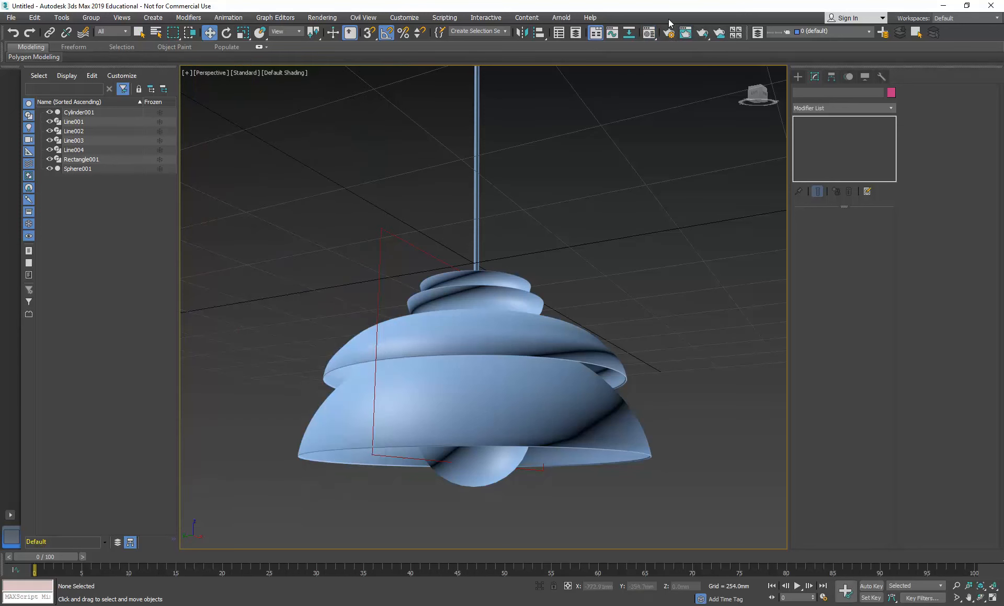
pyautogui.moveTo(647, 34); pyautogui.dragTo(649, 52)
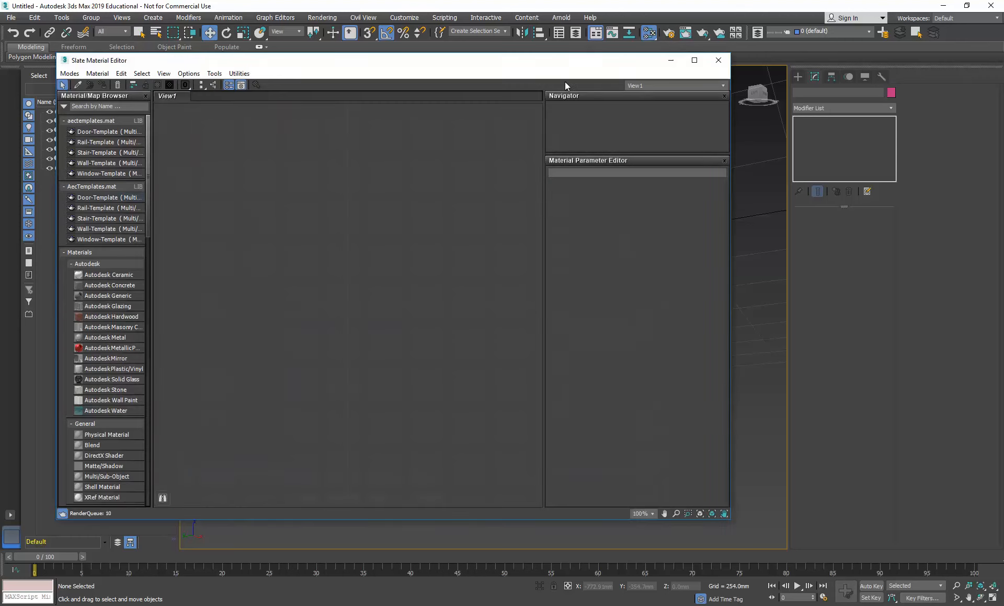
pyautogui.click(718, 60)
# Open the Compact Material Editor and load an Autodesk Plastic/Vinyl material into the first sample slot, moving the Material/Map Browser aside.
pyautogui.moveTo(648, 35); pyautogui.dragTo(650, 54)
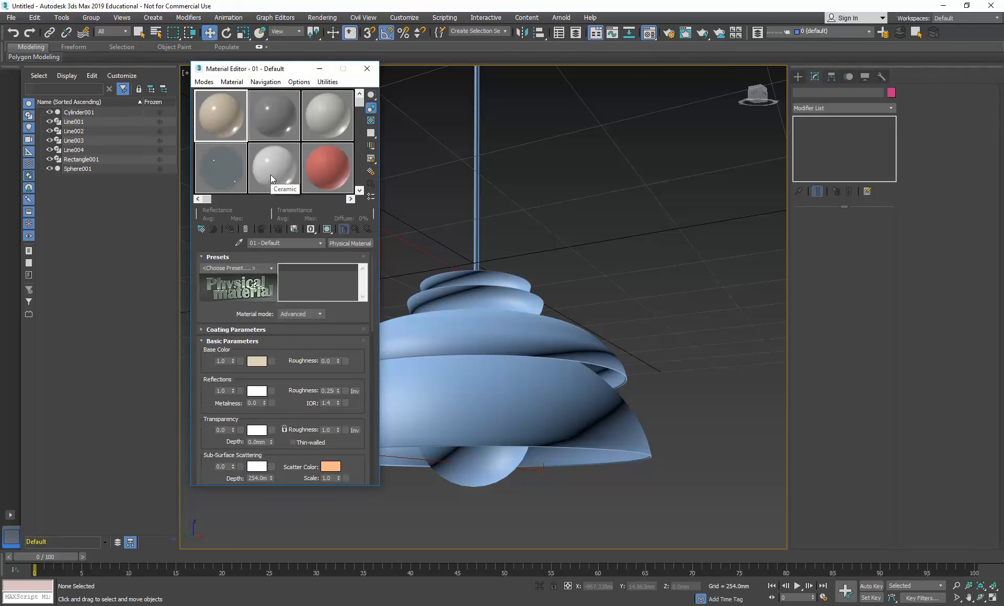
pyautogui.click(360, 191)
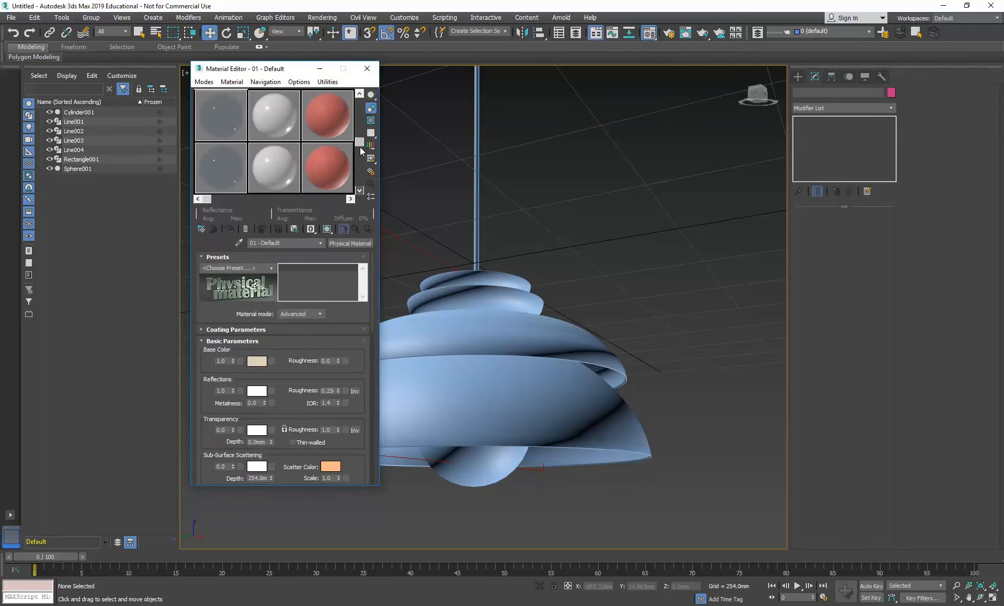
pyautogui.click(359, 94)
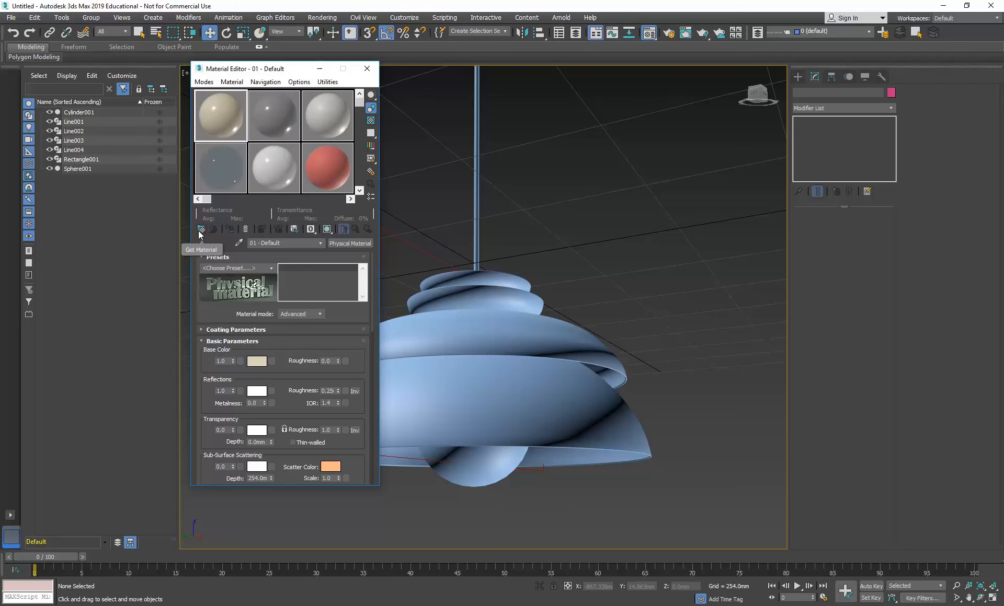
pyautogui.click(201, 230)
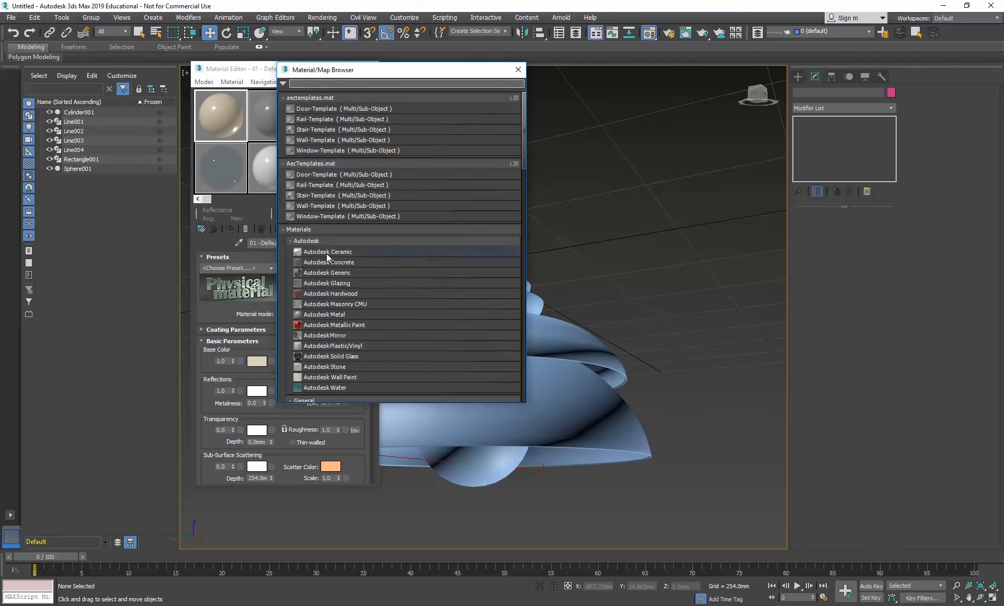
pyautogui.scroll(-3, 308, 246)
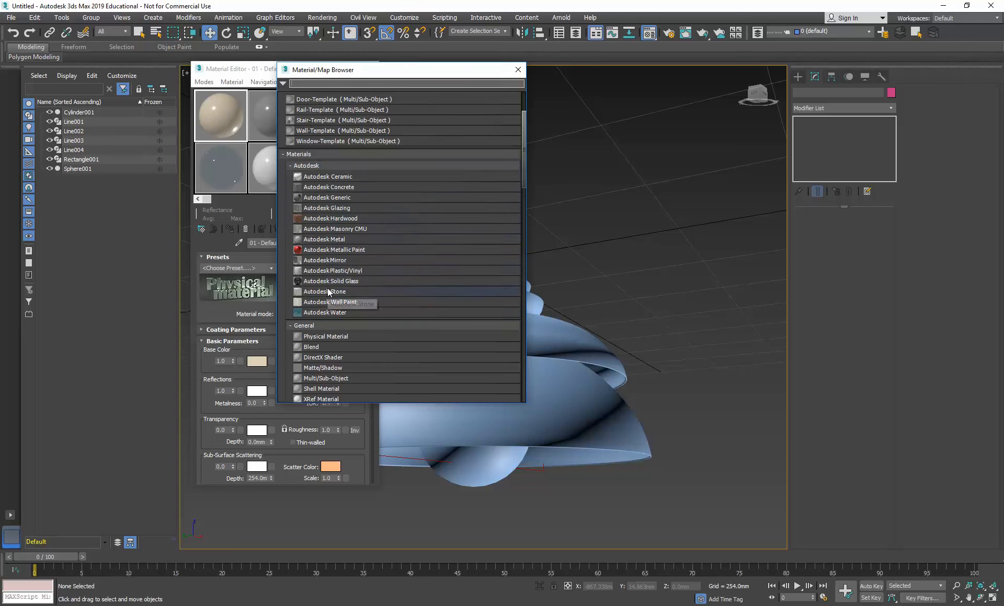
pyautogui.click(330, 272)
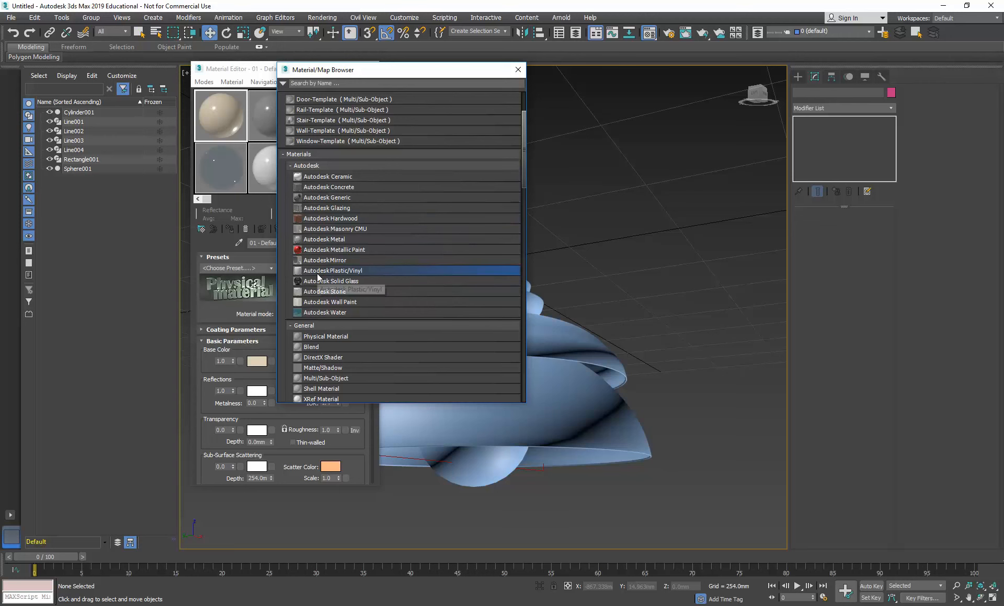
pyautogui.doubleClick(318, 273)
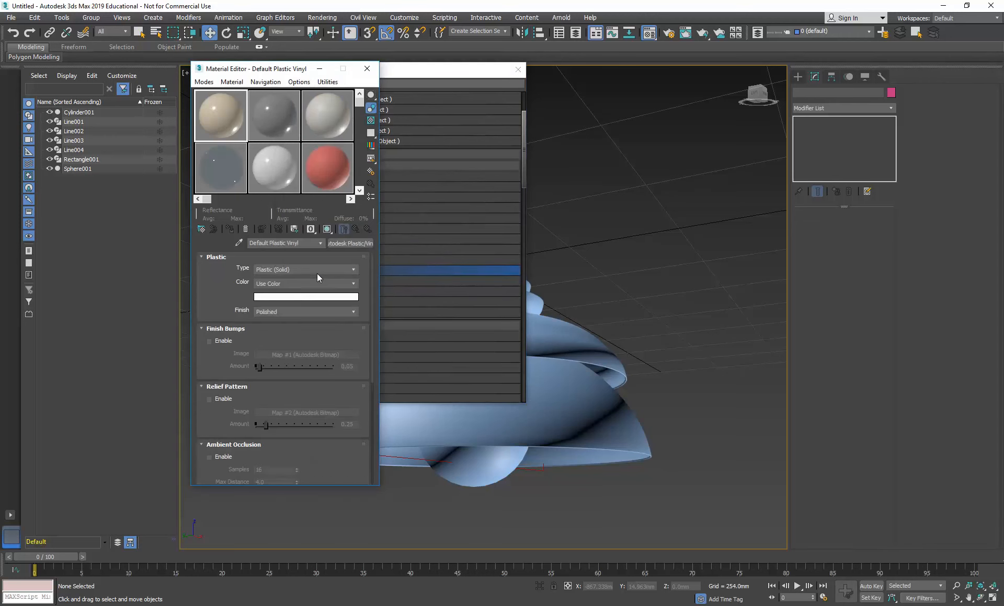
pyautogui.moveTo(423, 71); pyautogui.dragTo(628, 65)
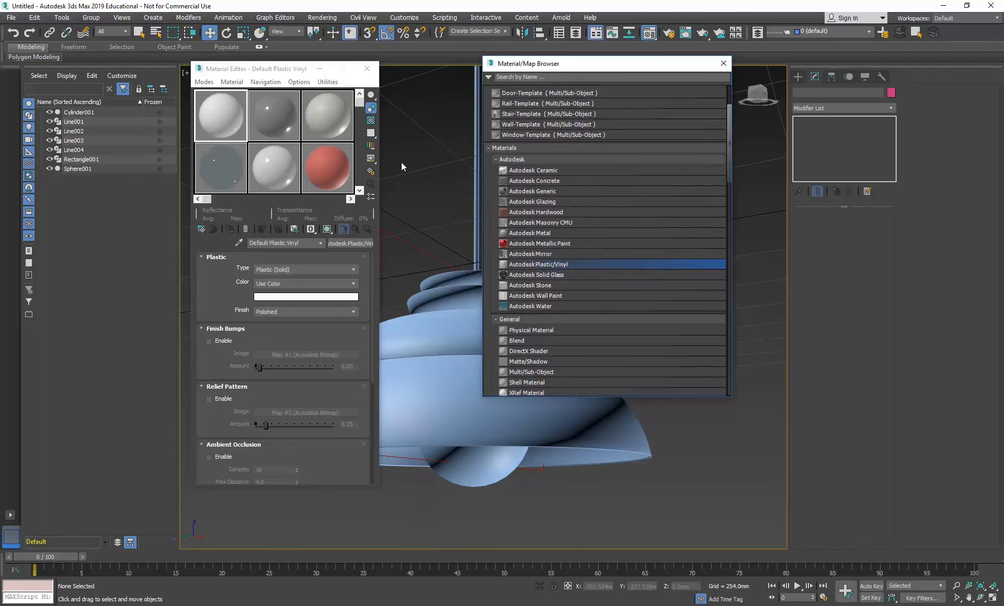
# Activate the second sample slot, collapse the Maps group and expand the Plastic category of the Autodesk Material Library.
pyautogui.click(278, 135)
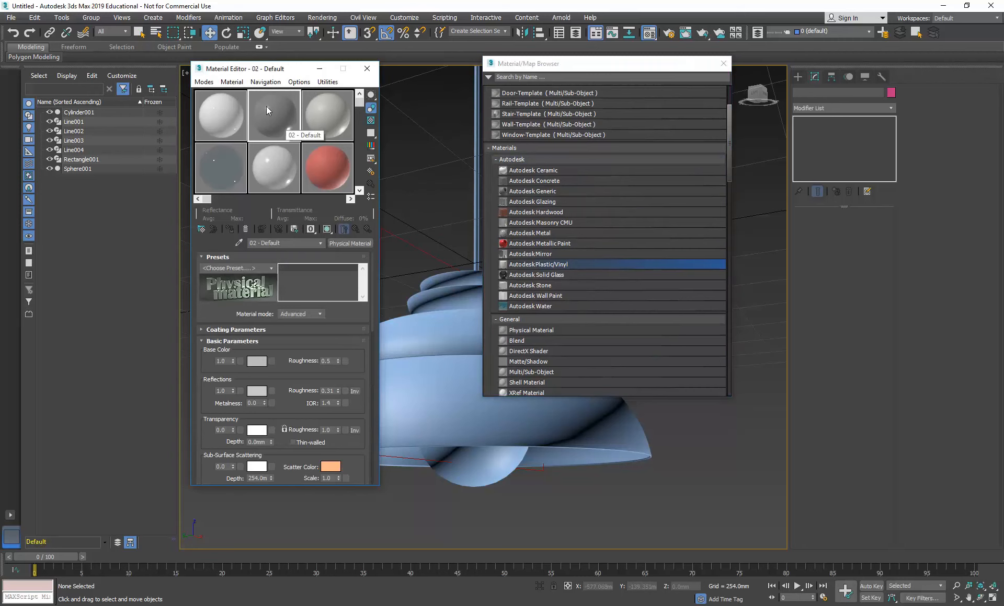
pyautogui.scroll(-6, 560, 227)
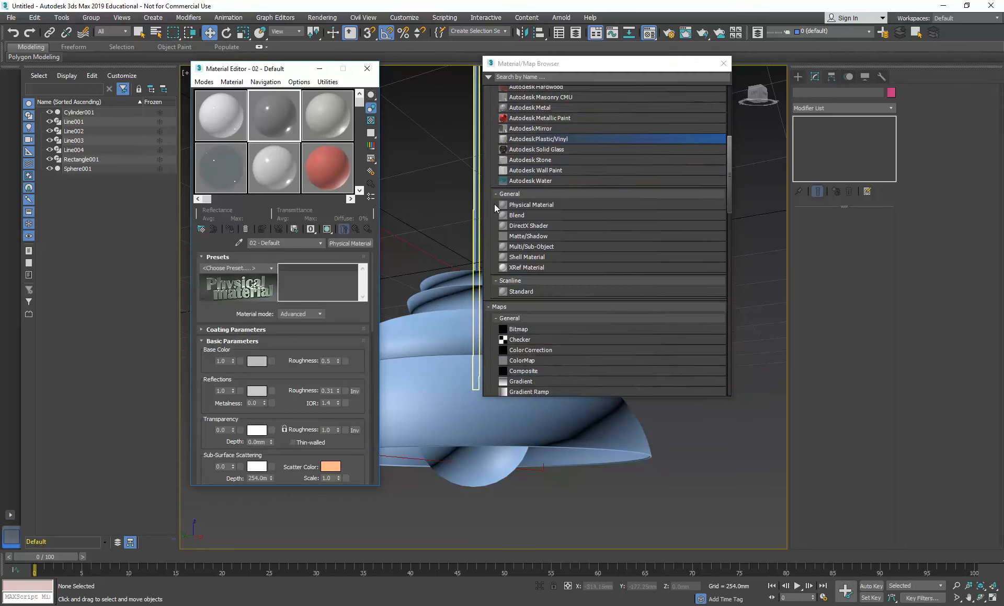
pyautogui.click(488, 233)
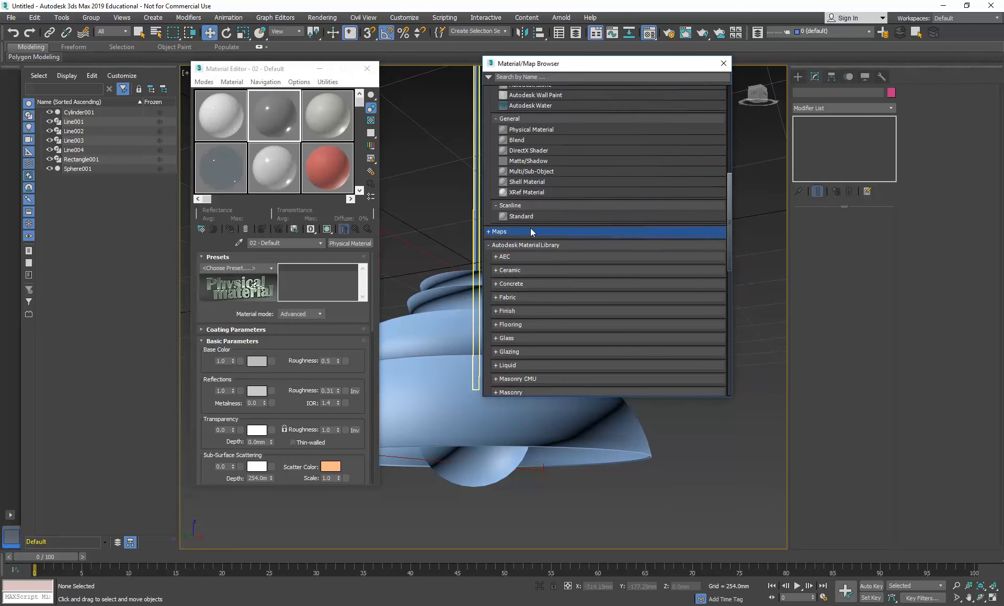
pyautogui.scroll(-1, 528, 235)
pyautogui.scroll(-2, 527, 207)
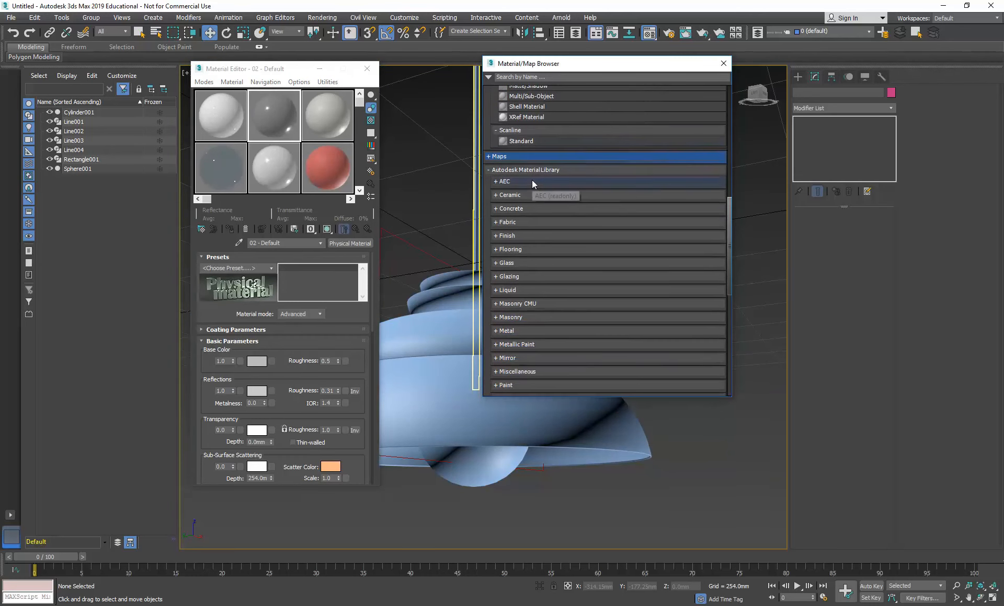
pyautogui.scroll(-4, 533, 293)
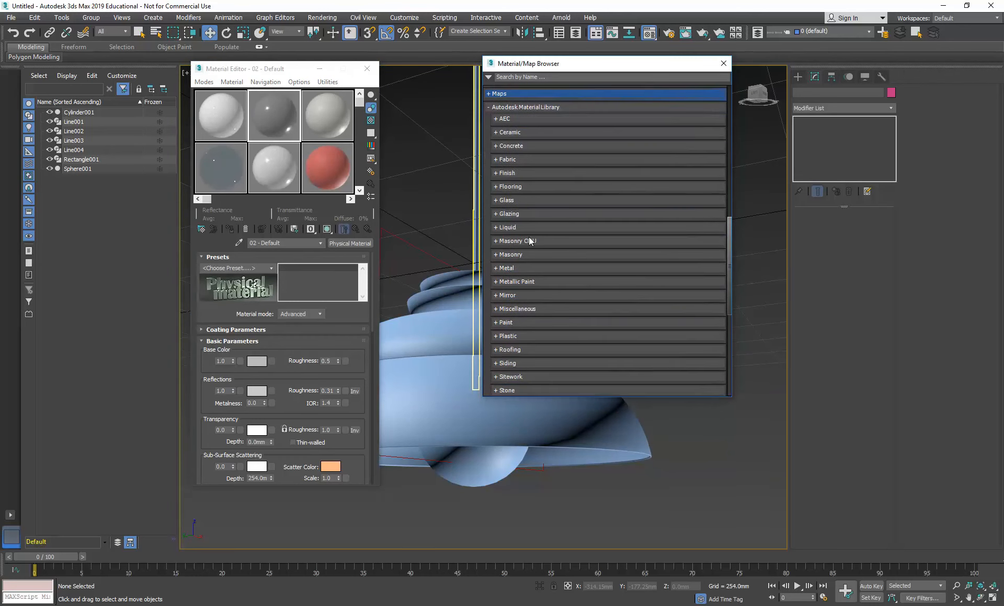
pyautogui.click(498, 286)
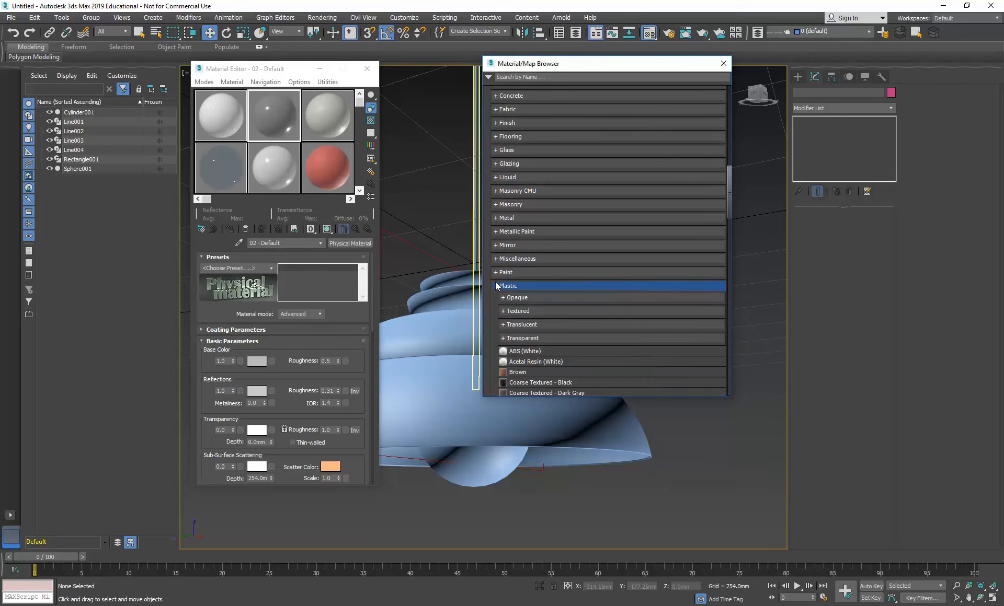
# Look through the library's plastics and load Acetal Resin (White) into the second sample slot.
pyautogui.scroll(-7, 510, 298)
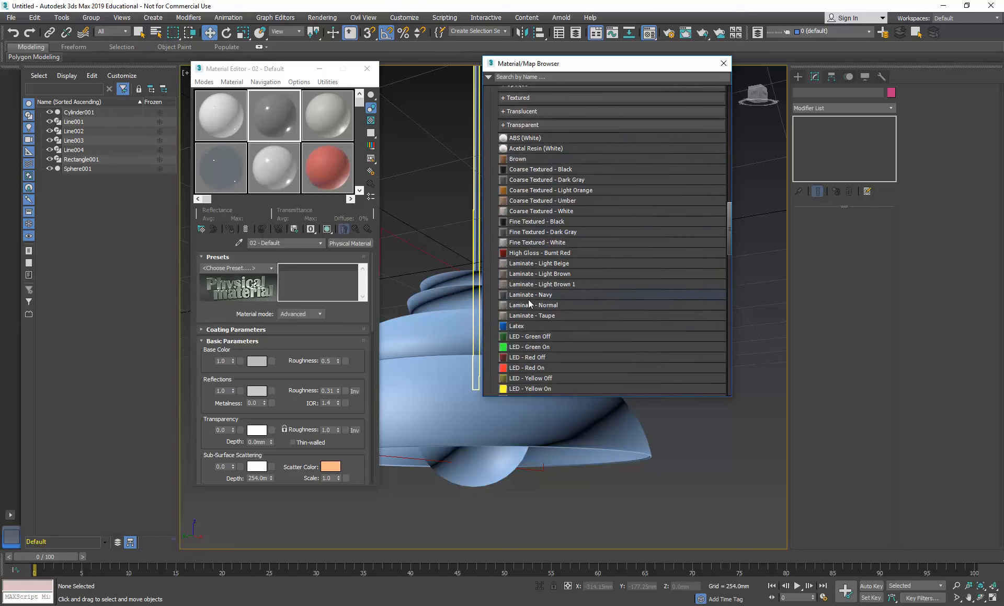
pyautogui.scroll(-2, 530, 306)
pyautogui.scroll(-8, 529, 306)
pyautogui.scroll(-6, 530, 307)
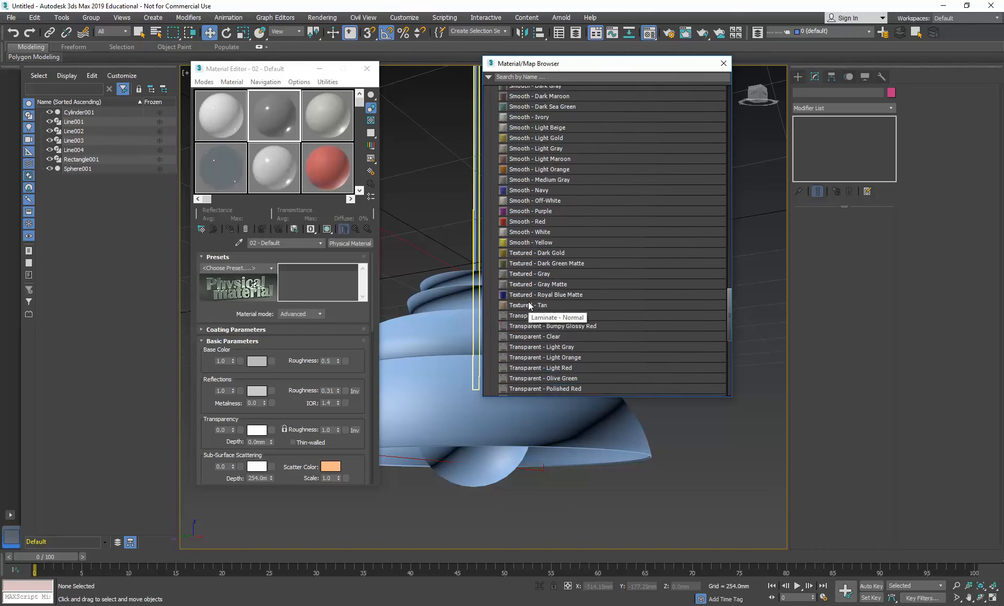
pyautogui.scroll(-3, 529, 306)
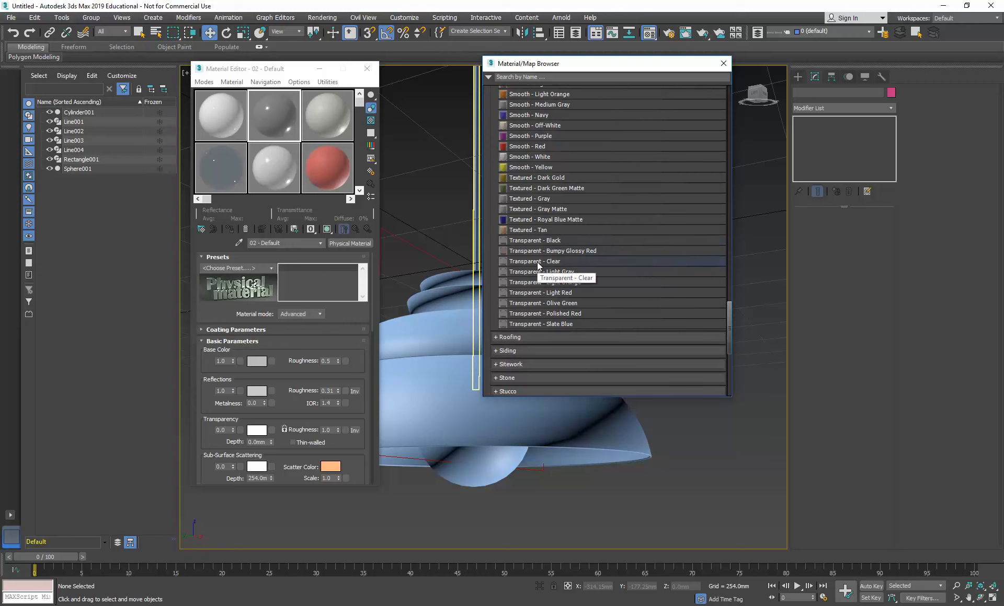
pyautogui.scroll(8, 538, 265)
pyautogui.scroll(7, 538, 266)
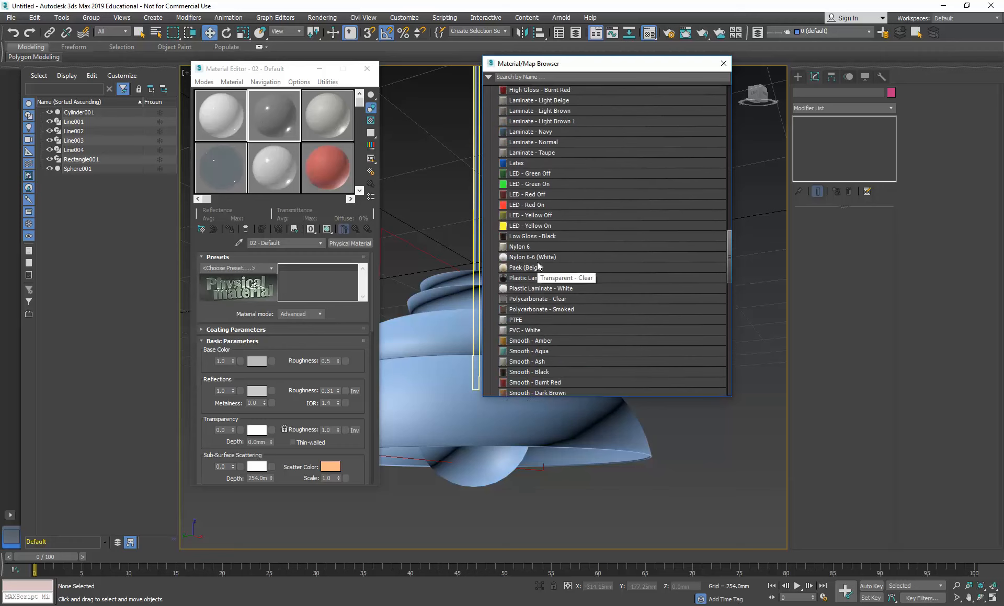
pyautogui.scroll(3, 538, 266)
pyautogui.scroll(2, 531, 235)
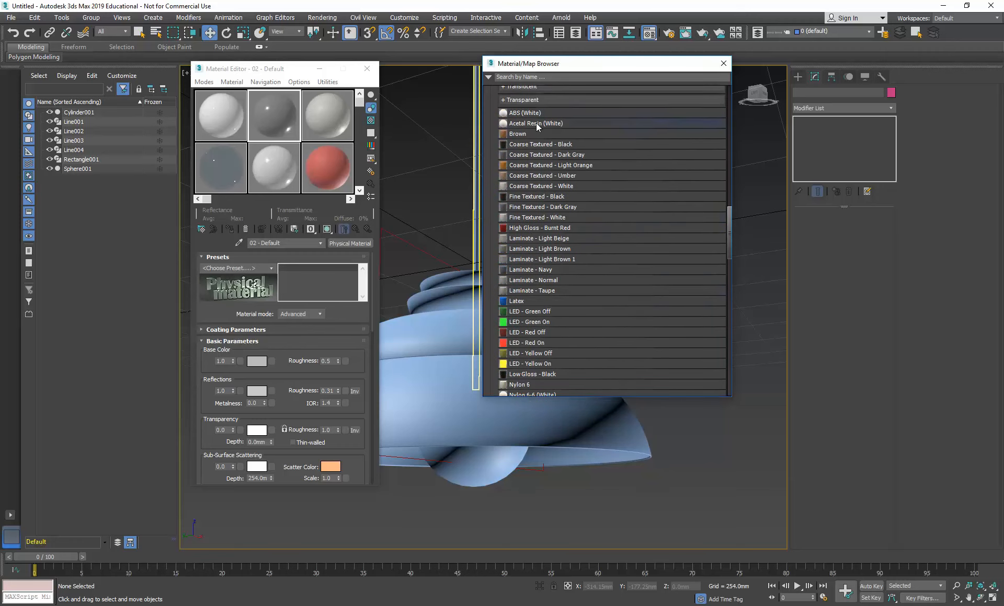
pyautogui.click(515, 126)
pyautogui.moveTo(536, 123); pyautogui.dragTo(268, 118)
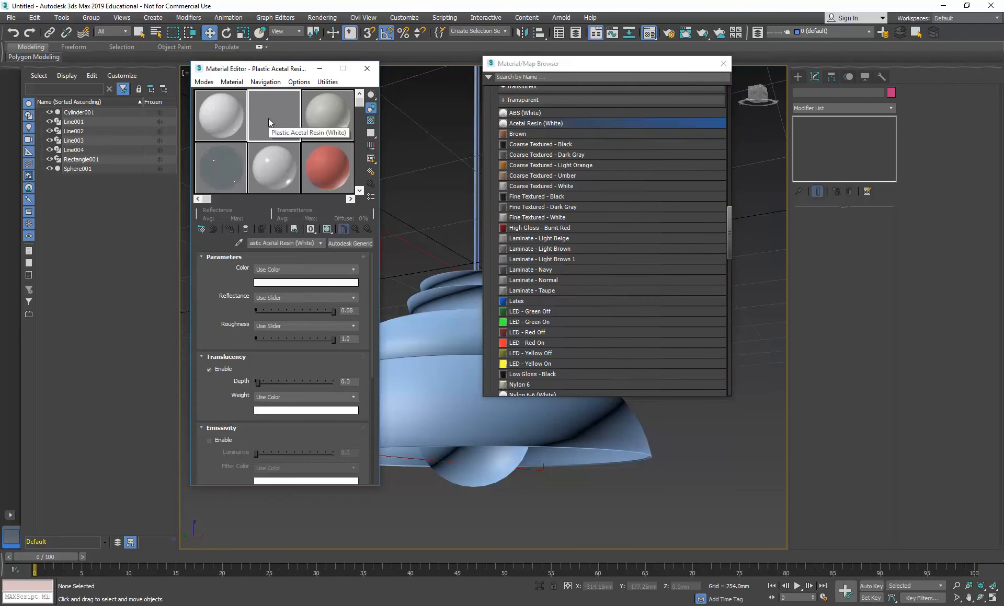
# Close the Material/Map Browser and show the checkered background behind the Acetal Resin sample.
pyautogui.click(723, 63)
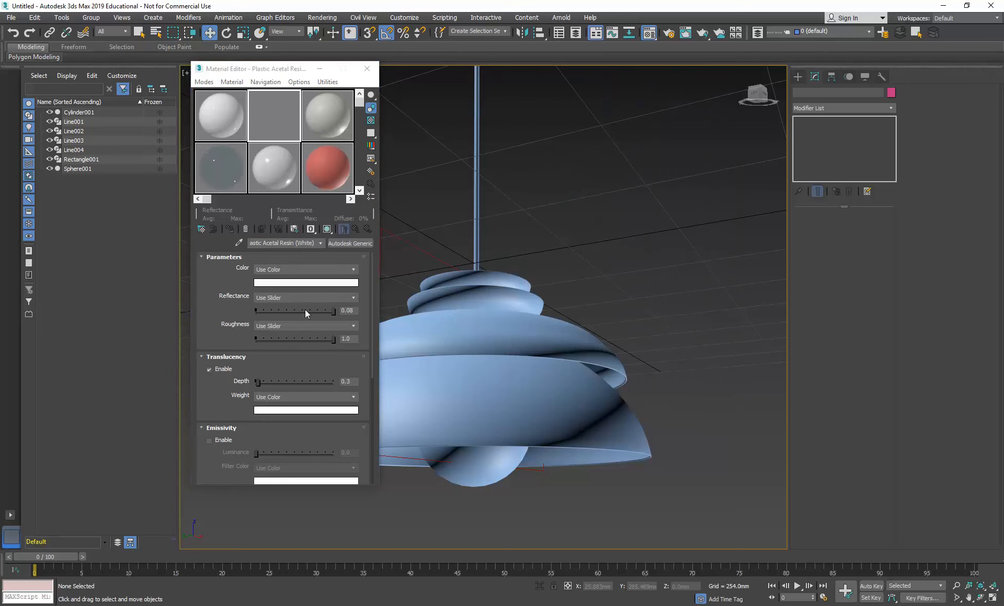
pyautogui.click(273, 121)
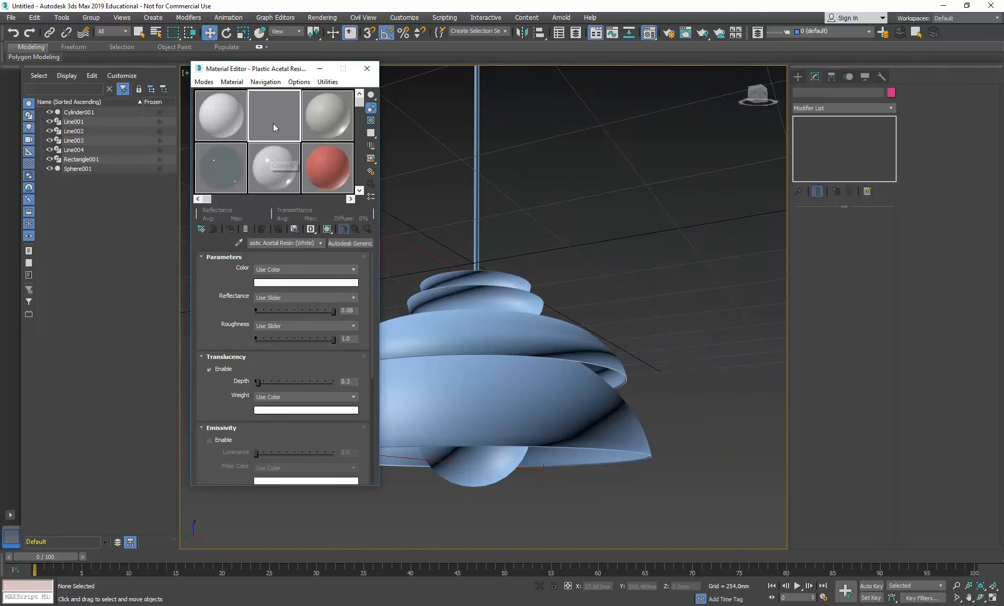
pyautogui.click(371, 121)
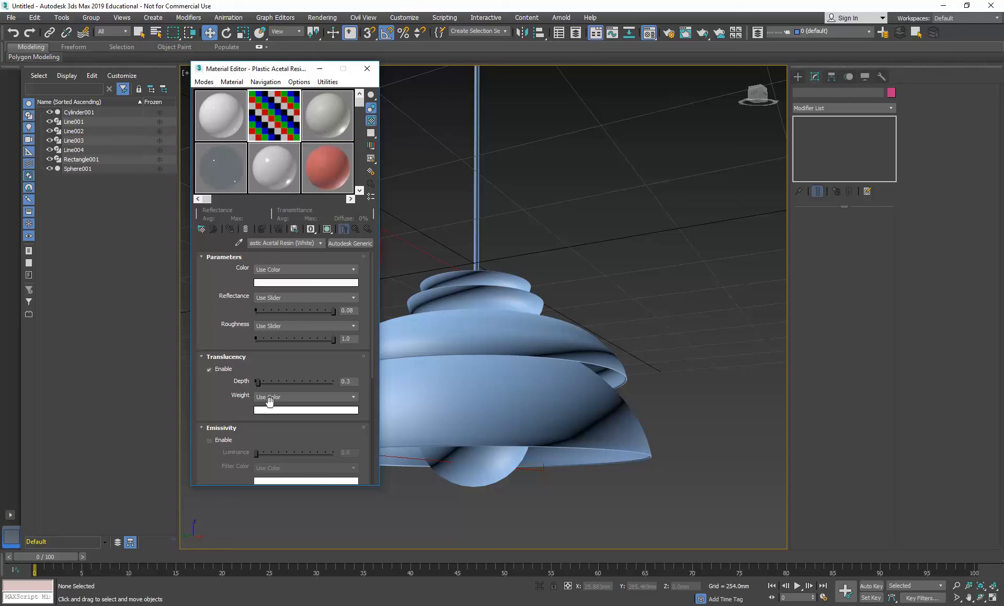
# Set the type of the first slot's Default Plastic Vinyl material to Plastic (Transparent) and review its parameters.
pyautogui.click(225, 116)
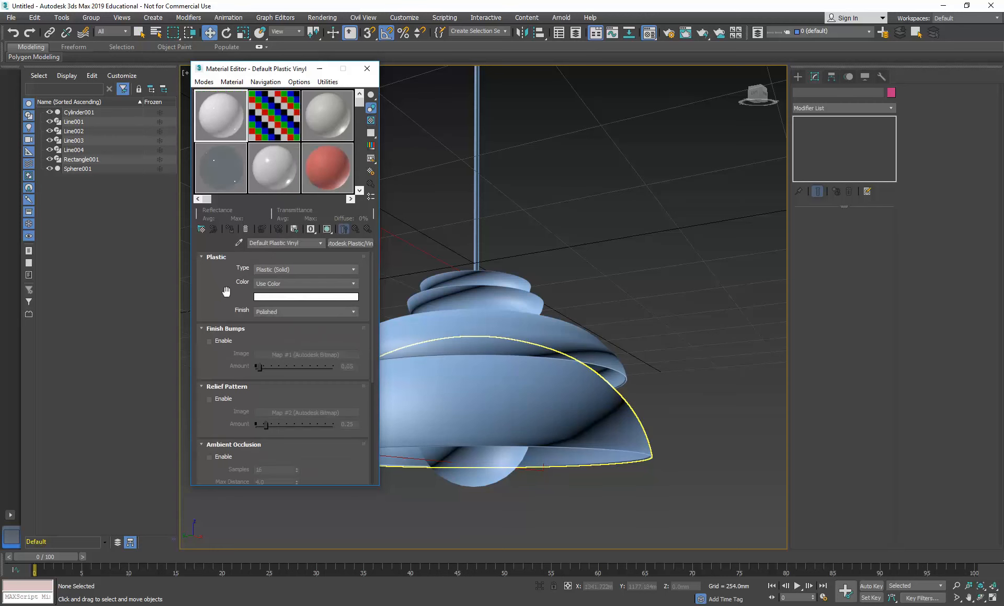
pyautogui.scroll(-5, 202, 360)
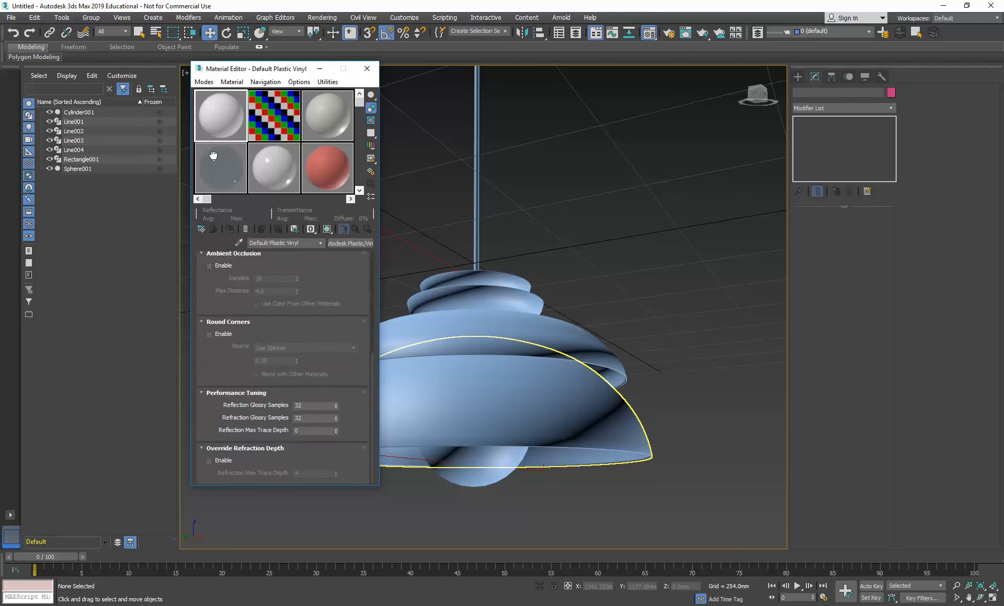
pyautogui.scroll(5, 208, 314)
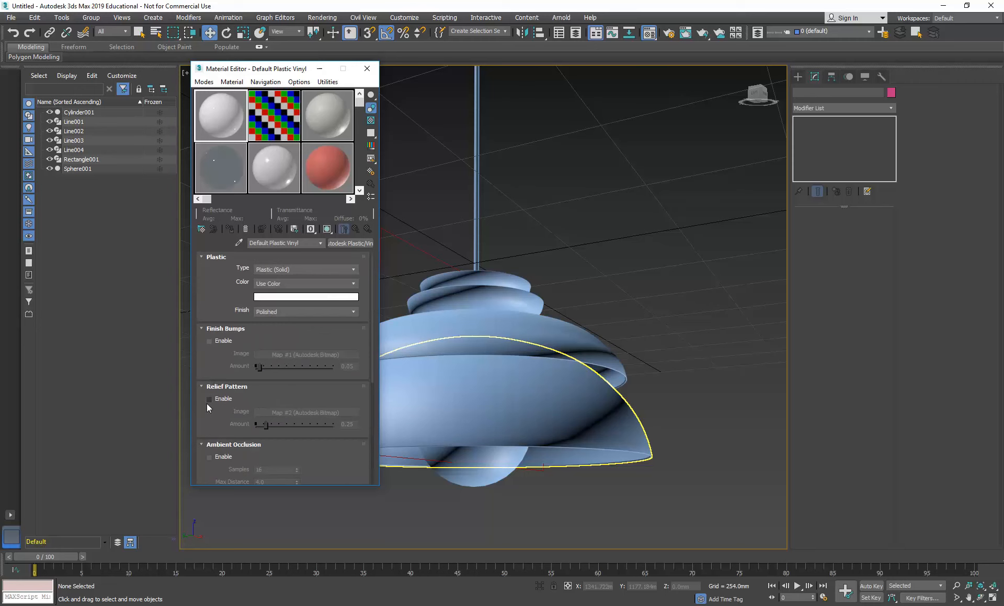
pyautogui.click(290, 312)
pyautogui.click(292, 312)
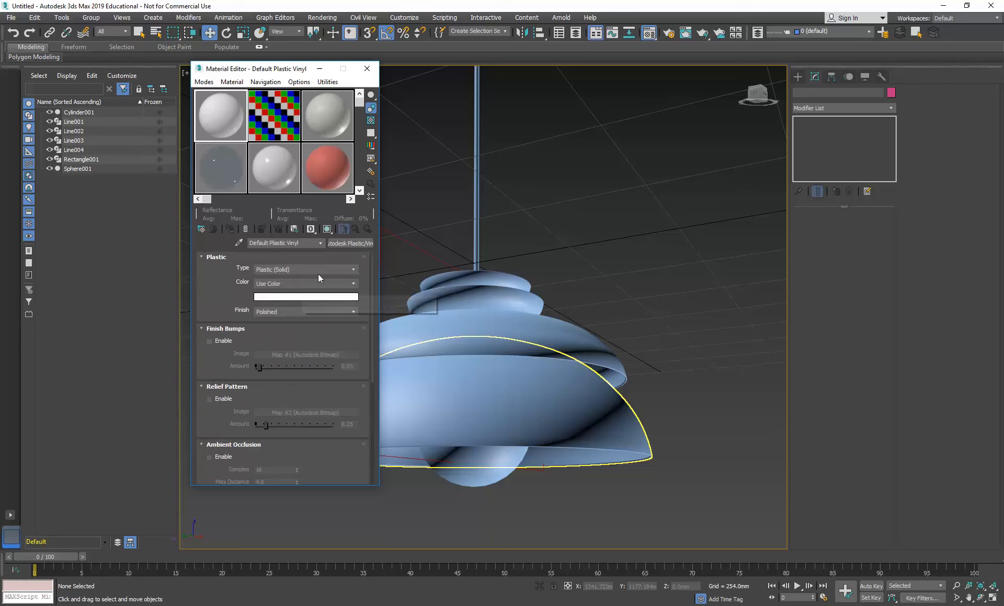
pyautogui.click(320, 271)
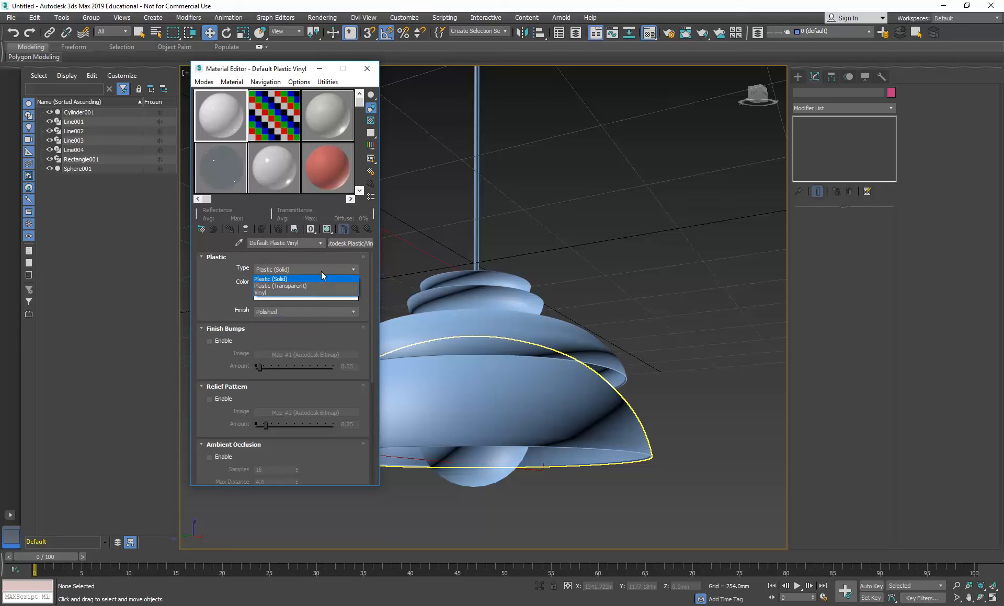
pyautogui.click(300, 287)
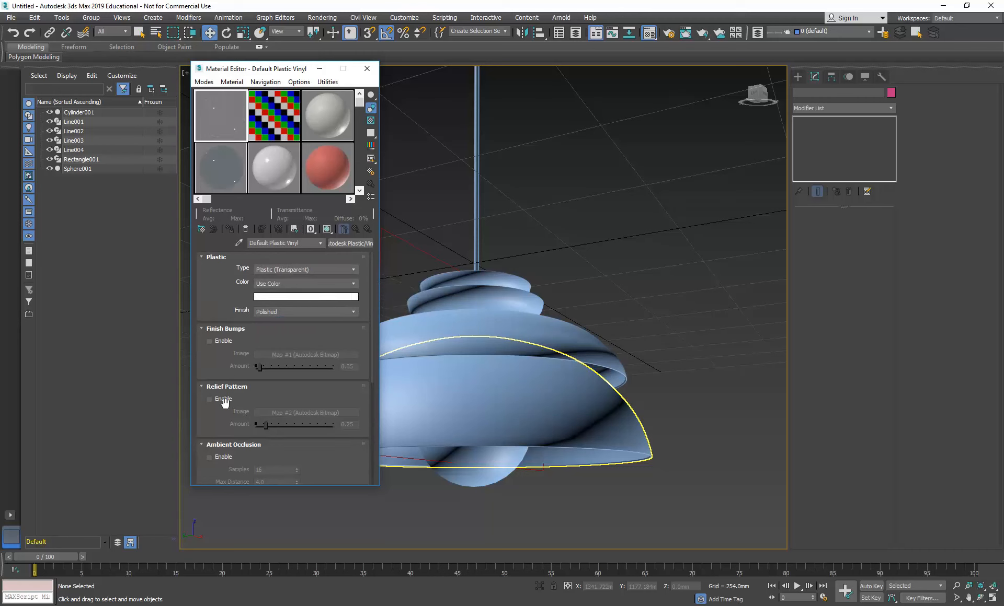
pyautogui.moveTo(214, 414); pyautogui.dragTo(212, 231)
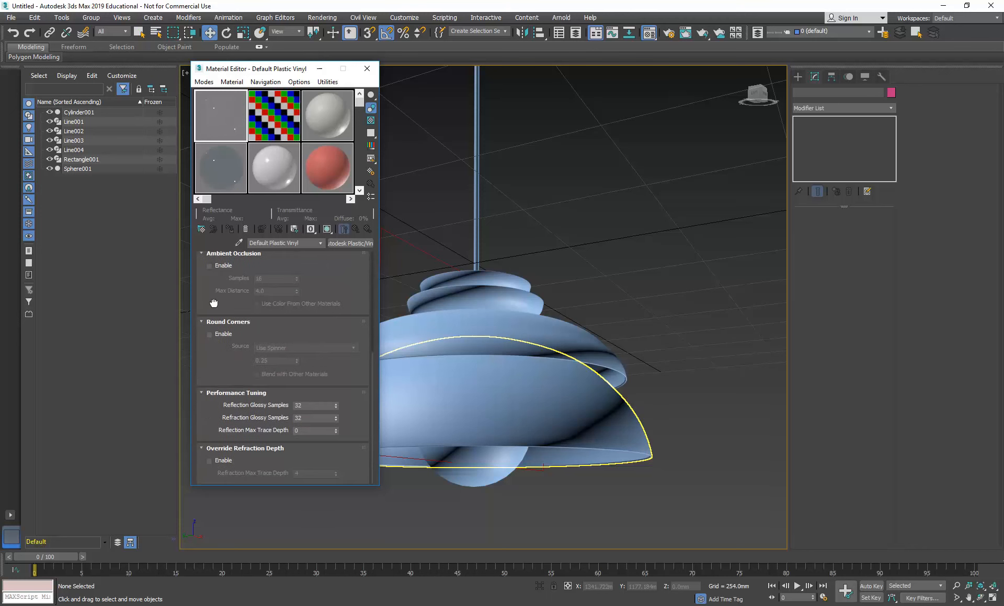
pyautogui.scroll(5, 213, 284)
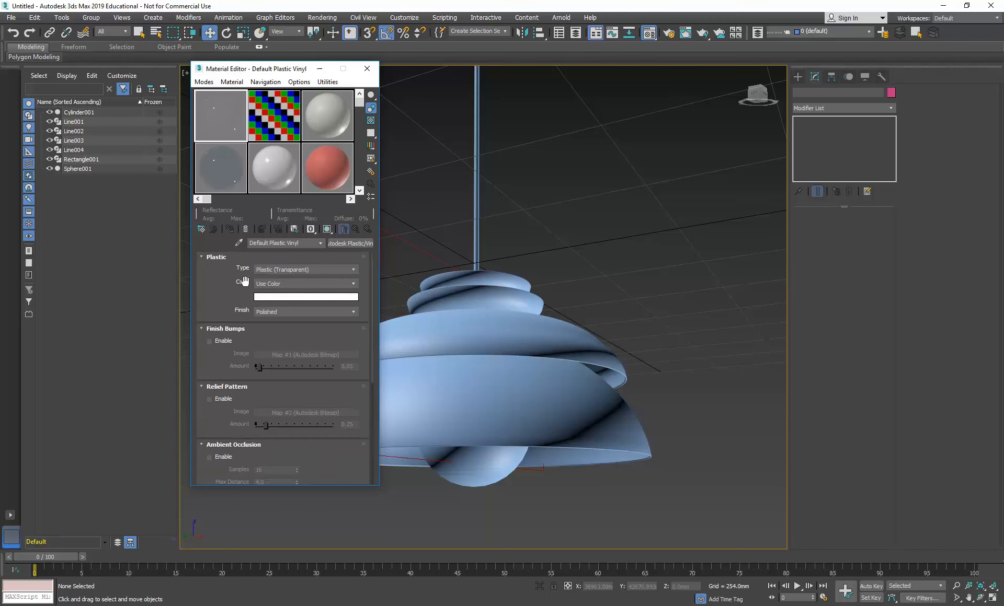
# Set the Default Plastic Vinyl material's type to Plastic (Solid).
pyautogui.click(300, 271)
pyautogui.click(290, 280)
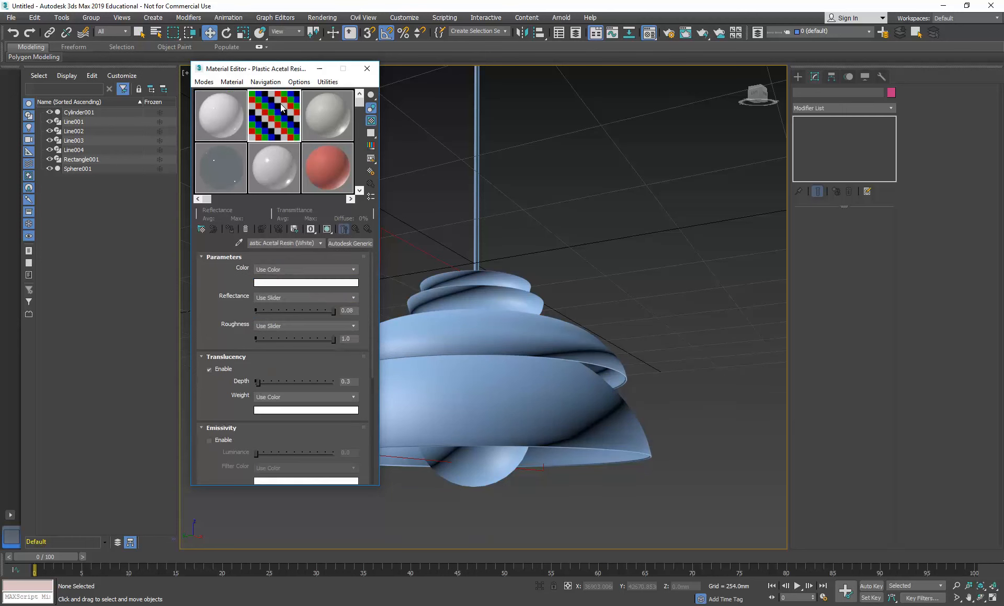
# Compare the parameters of the Default Plastic Vinyl material with those of Plastic Acetal Resin (White).
pyautogui.click(236, 114)
pyautogui.click(270, 121)
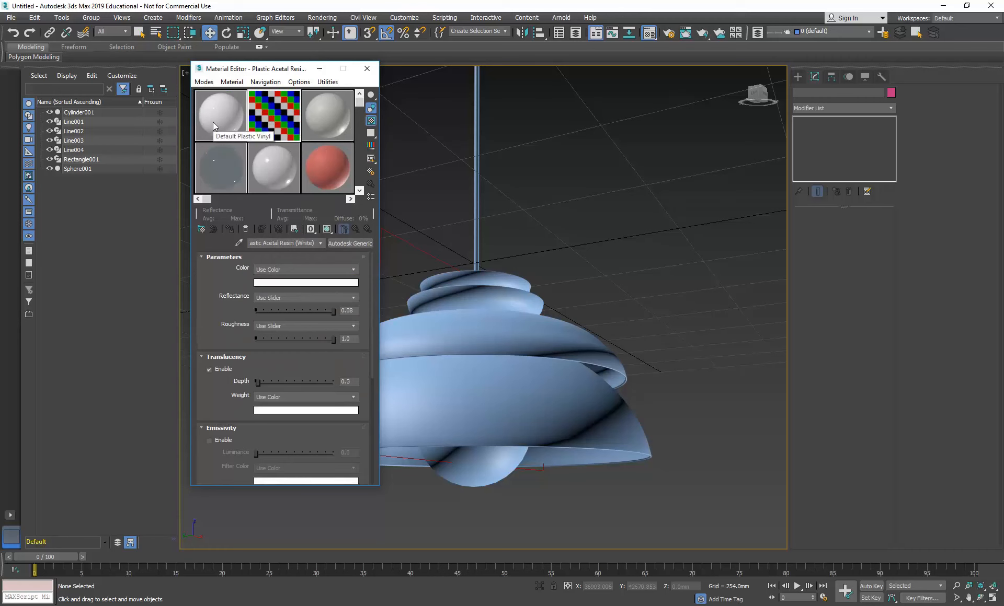
pyautogui.click(213, 126)
pyautogui.click(275, 128)
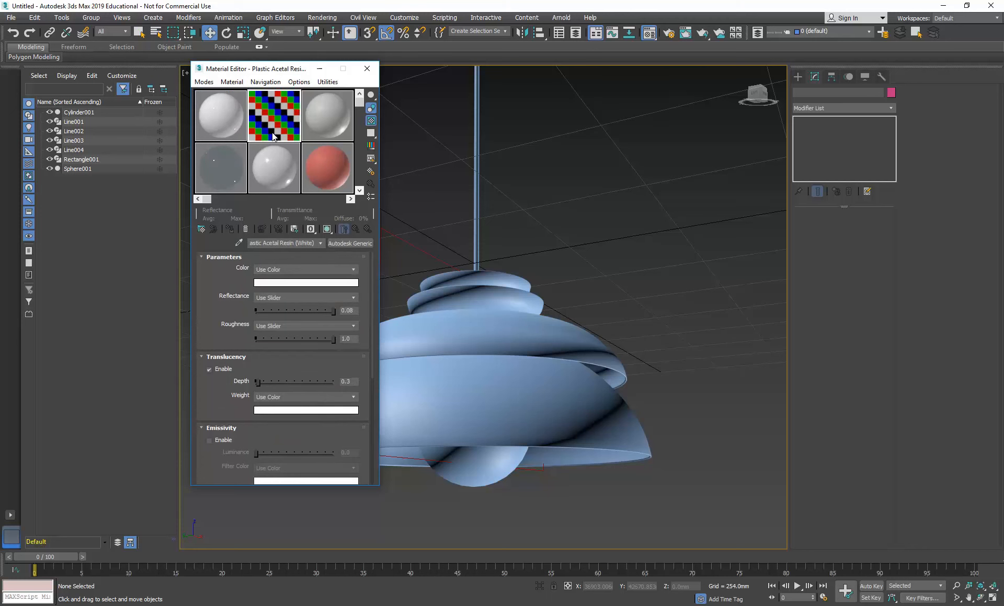
pyautogui.click(217, 109)
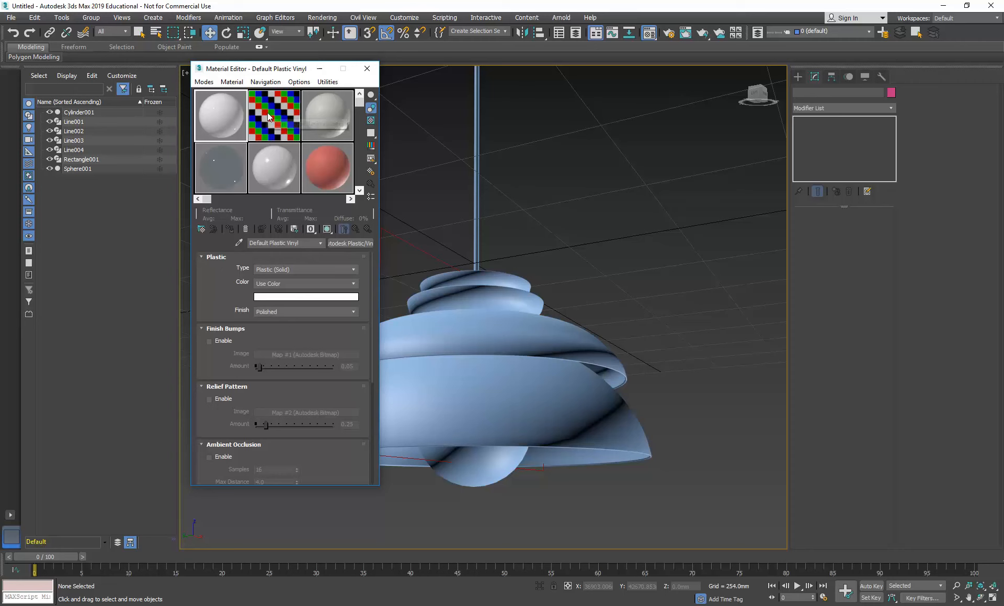
pyautogui.click(277, 122)
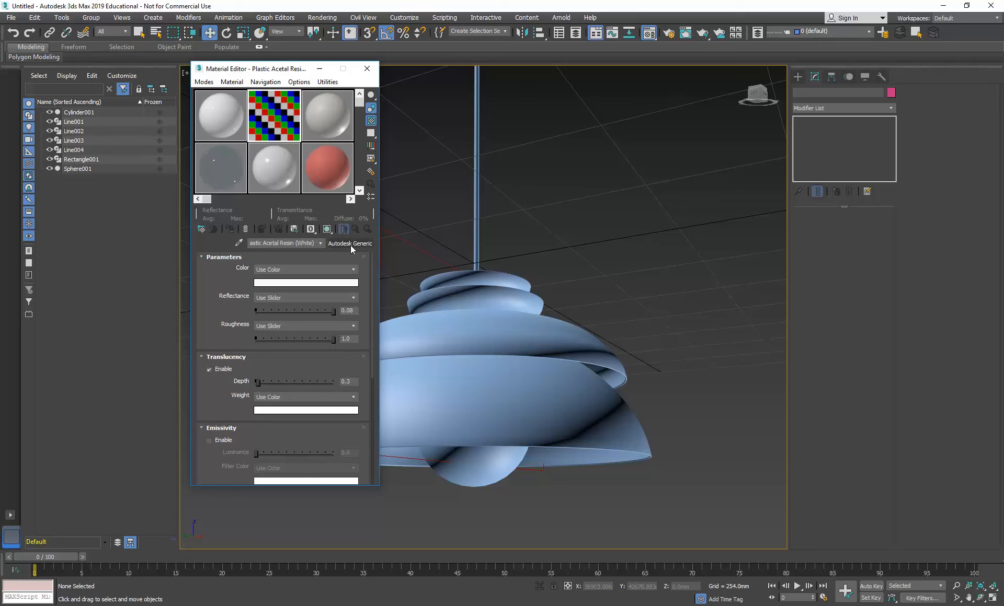
pyautogui.click(220, 113)
pyautogui.click(277, 117)
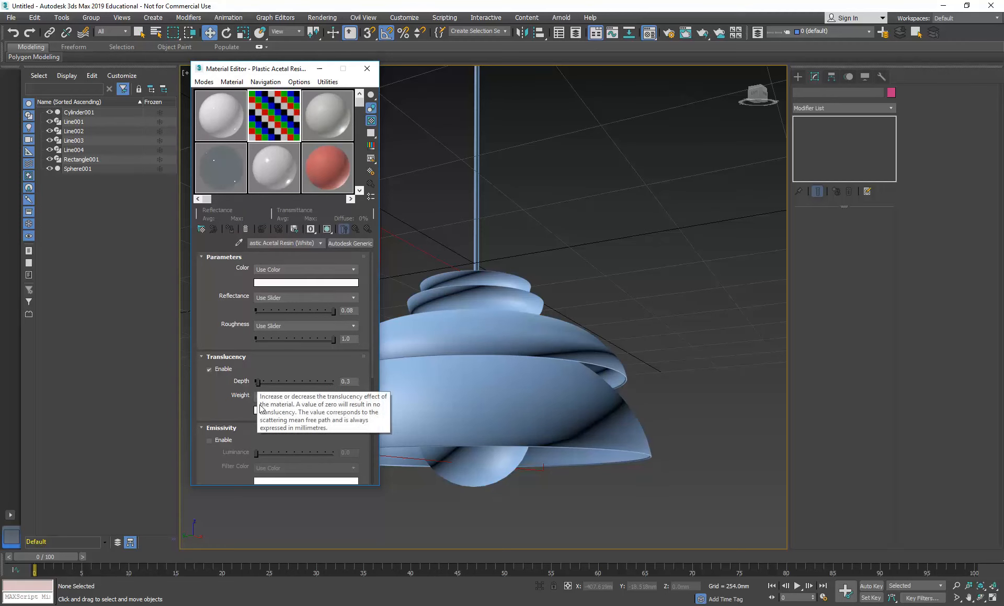
# Darken the translucency weight color of Plastic Acetal Resin (White) to a grey with a value of 0.194.
pyautogui.click(274, 410)
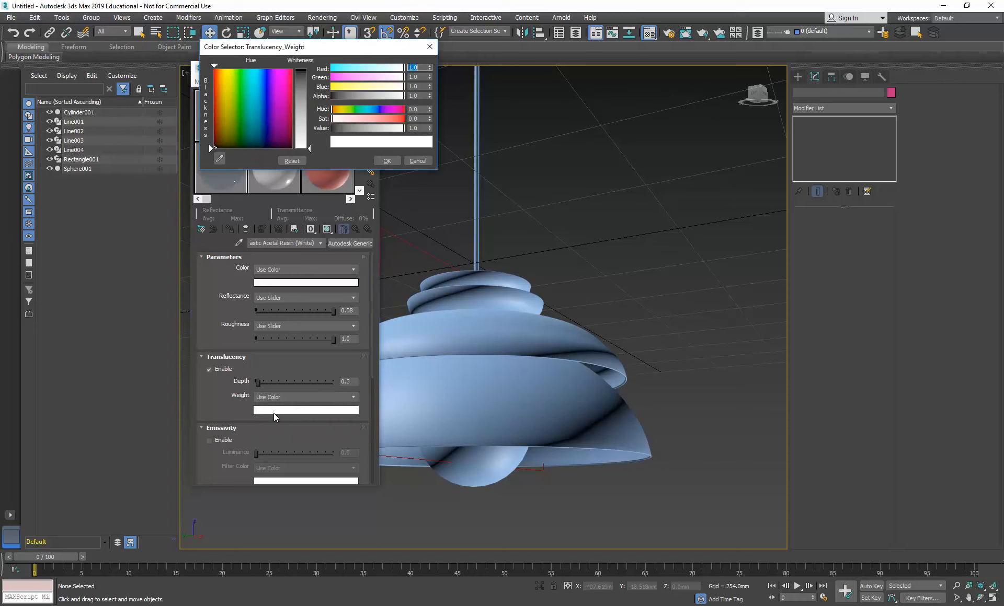
pyautogui.click(355, 129)
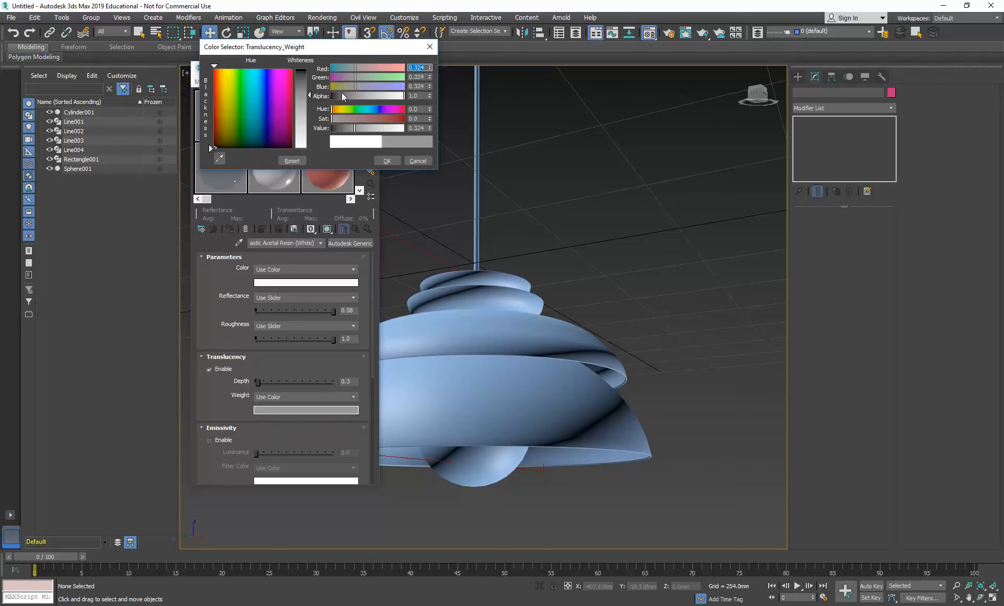
pyautogui.moveTo(330, 49); pyautogui.dragTo(561, 62)
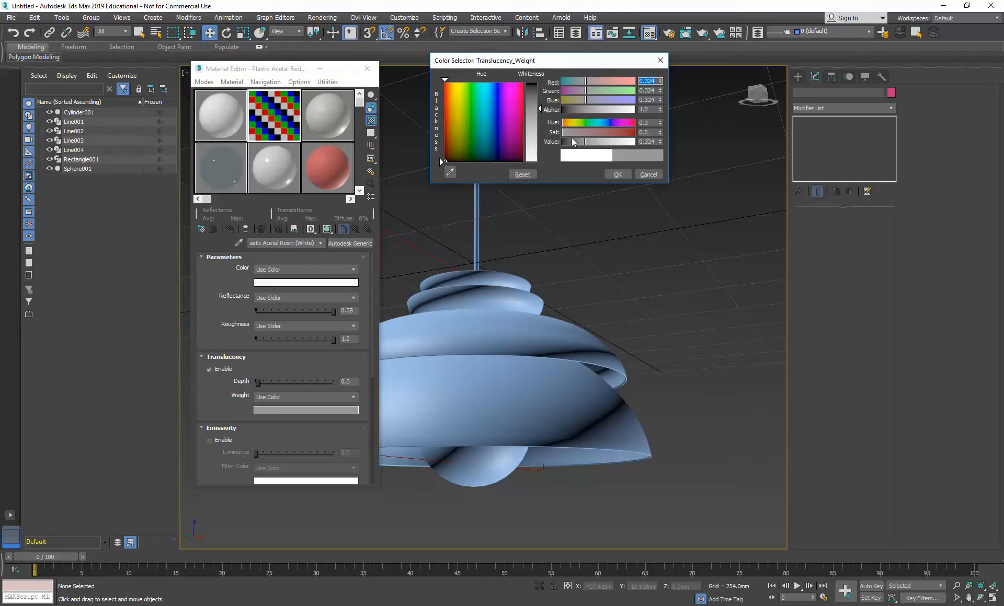
pyautogui.click(574, 141)
pyautogui.click(612, 174)
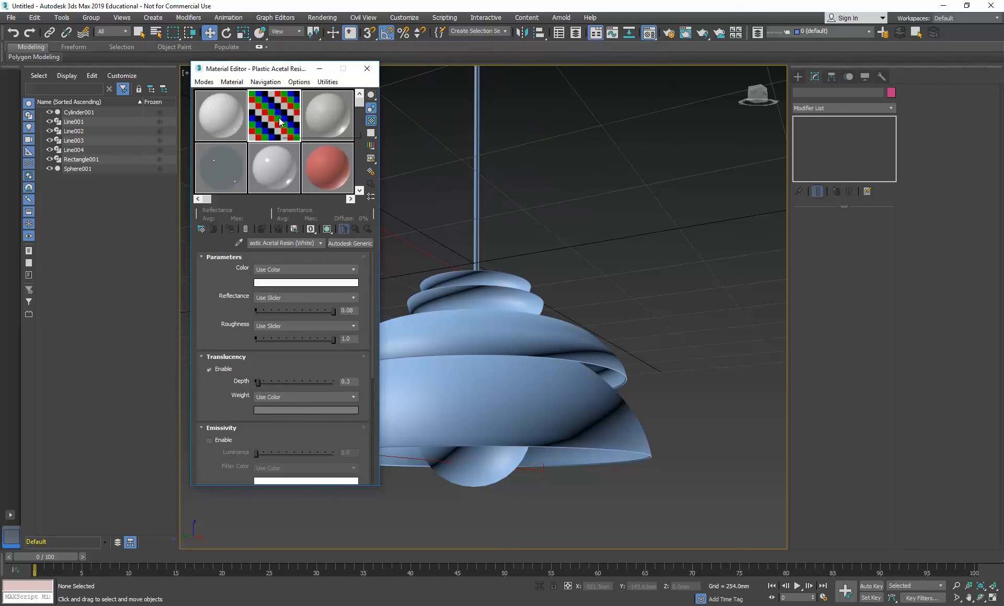
pyautogui.click(289, 412)
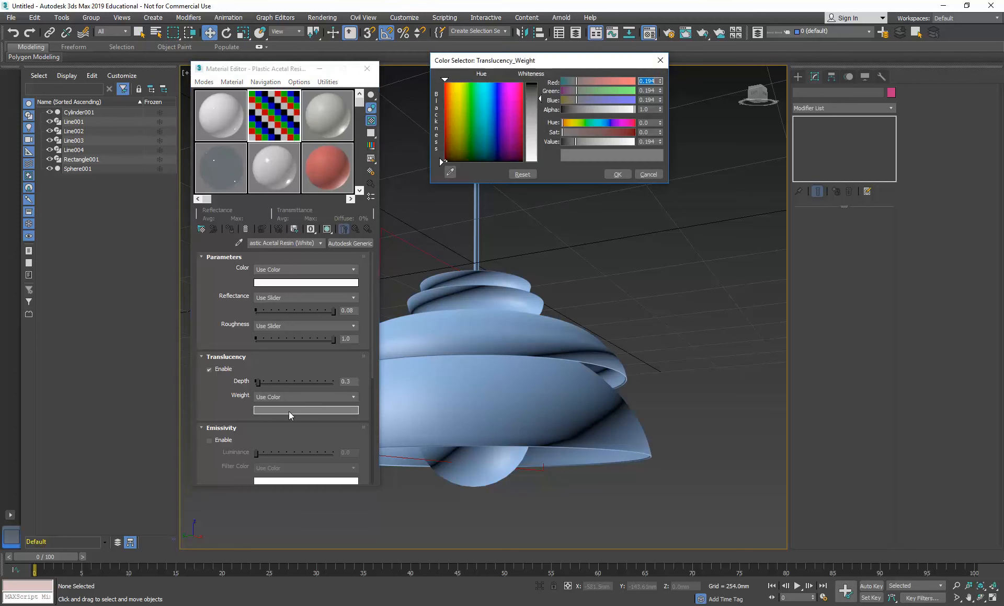
pyautogui.click(612, 176)
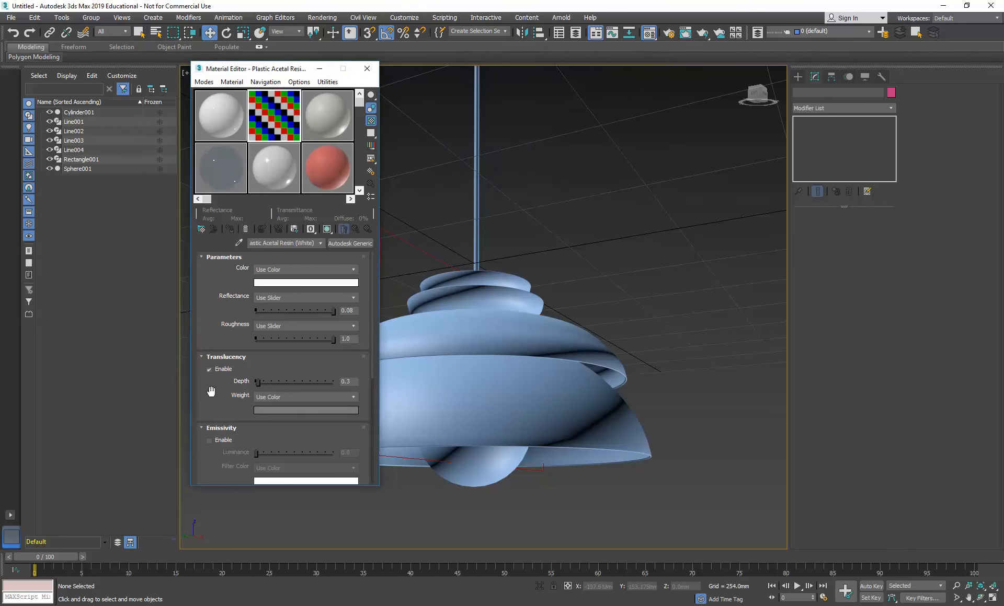
# Raise the translucency depth of Plastic Acetal Resin (White) to 0.544.
pyautogui.scroll(-5, 212, 397)
pyautogui.scroll(-1, 220, 378)
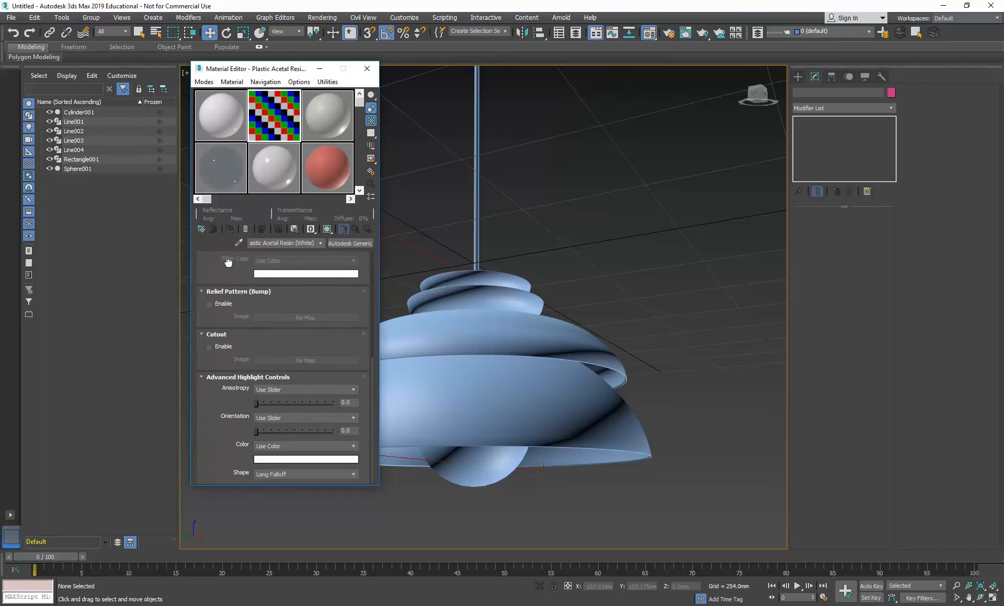
pyautogui.scroll(5, 228, 263)
pyautogui.scroll(1, 222, 303)
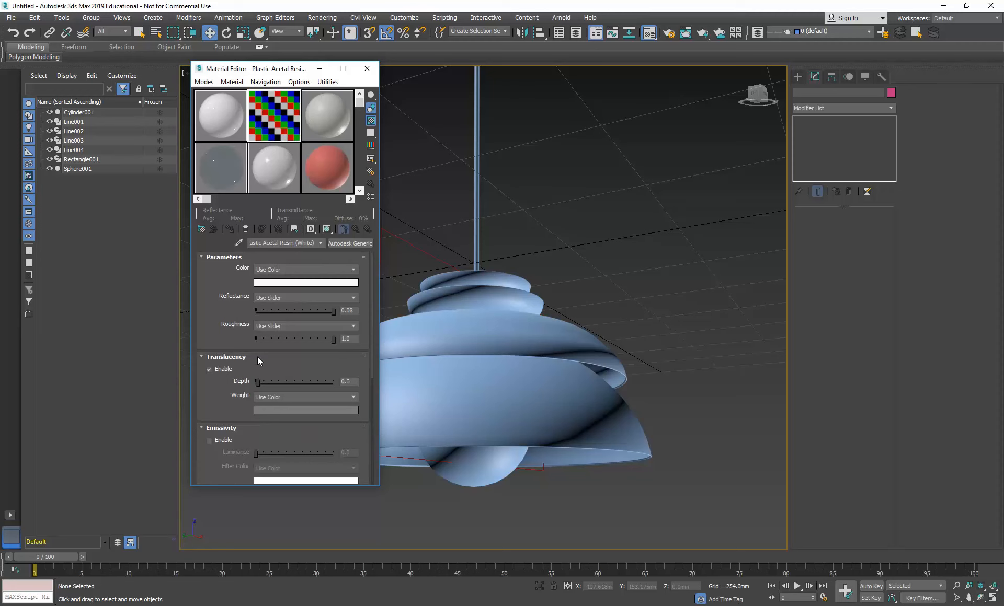
pyautogui.moveTo(261, 385)
pyautogui.moveTo(257, 382)
pyautogui.mouseDown()
pyautogui.moveTo(277, 383)
pyautogui.moveTo(260, 384)
pyautogui.mouseUp()
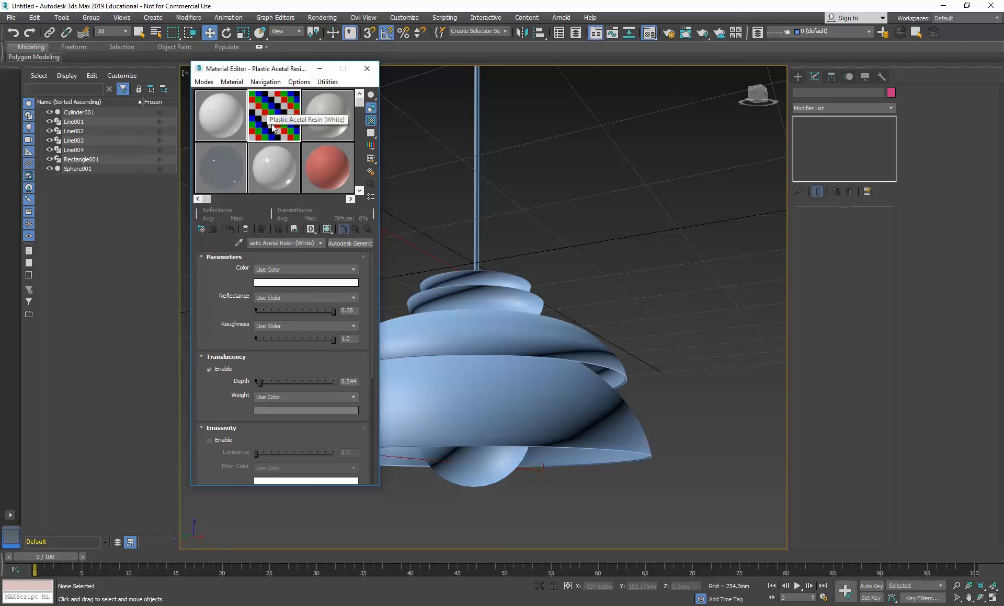
# Apply the Glossy Plastic preset to the 03 - Default physical material.
pyautogui.click(328, 121)
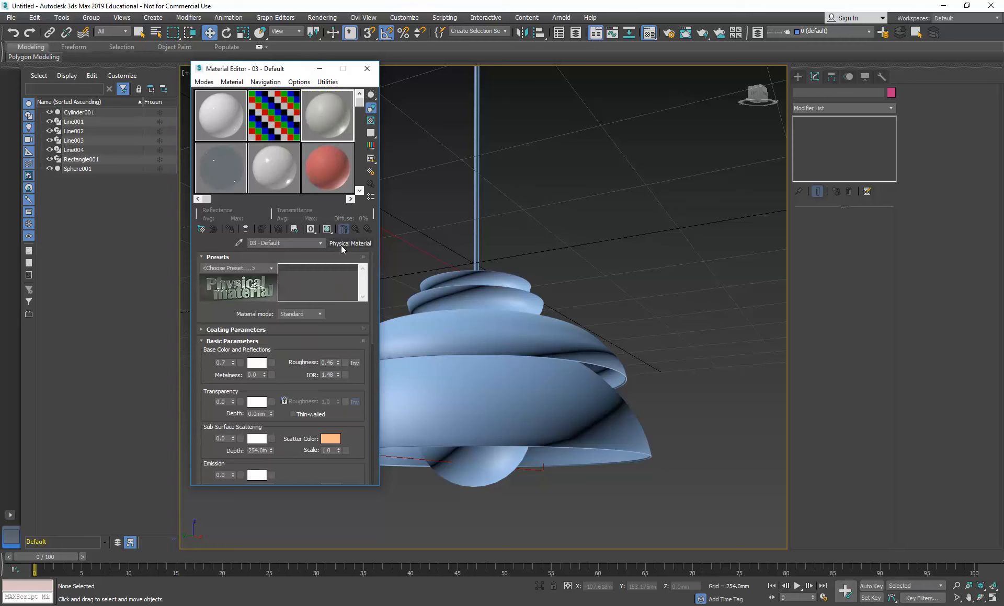
pyautogui.click(271, 268)
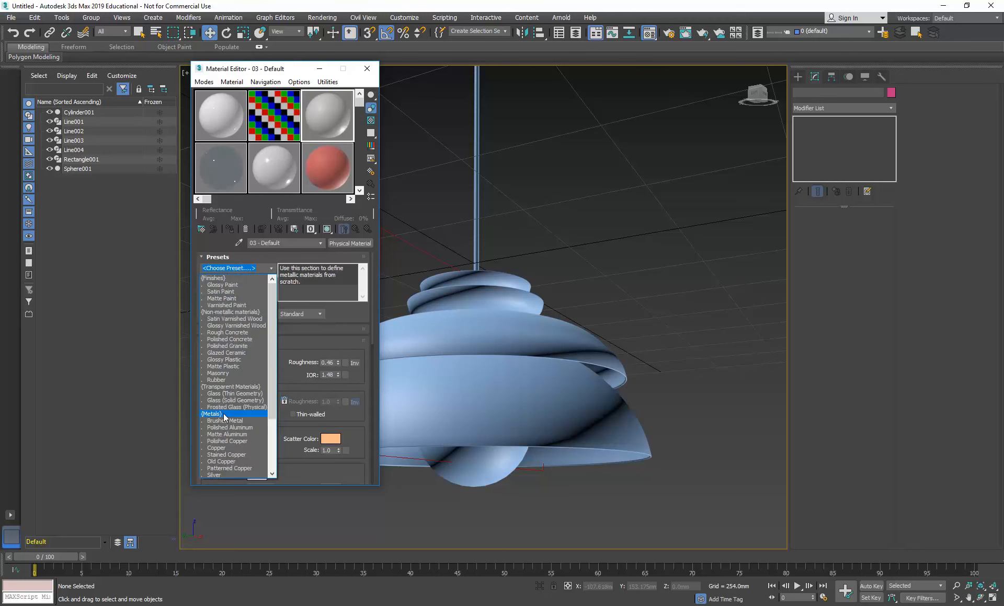
pyautogui.scroll(-3, 224, 416)
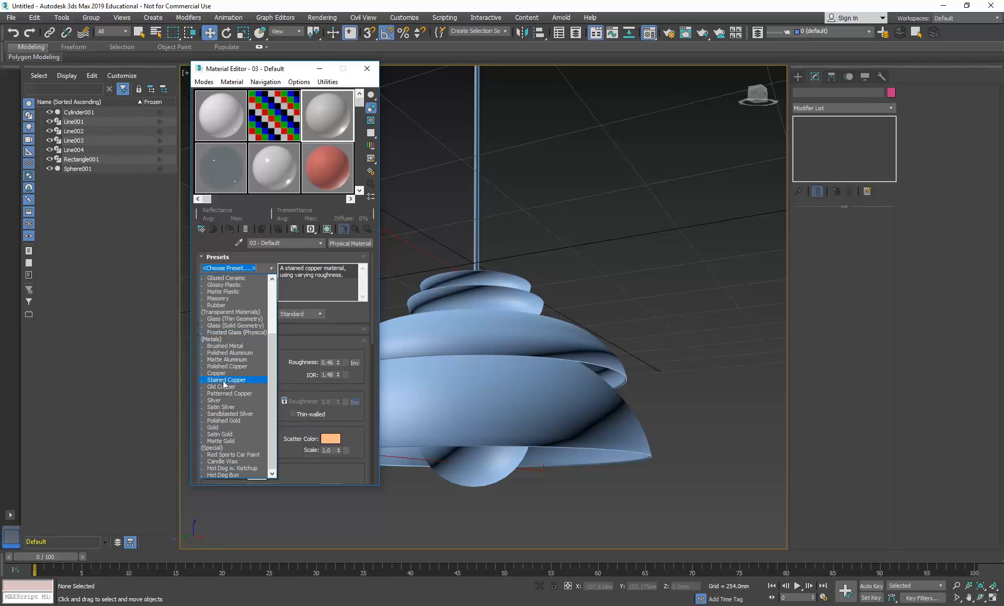
pyautogui.scroll(4, 226, 364)
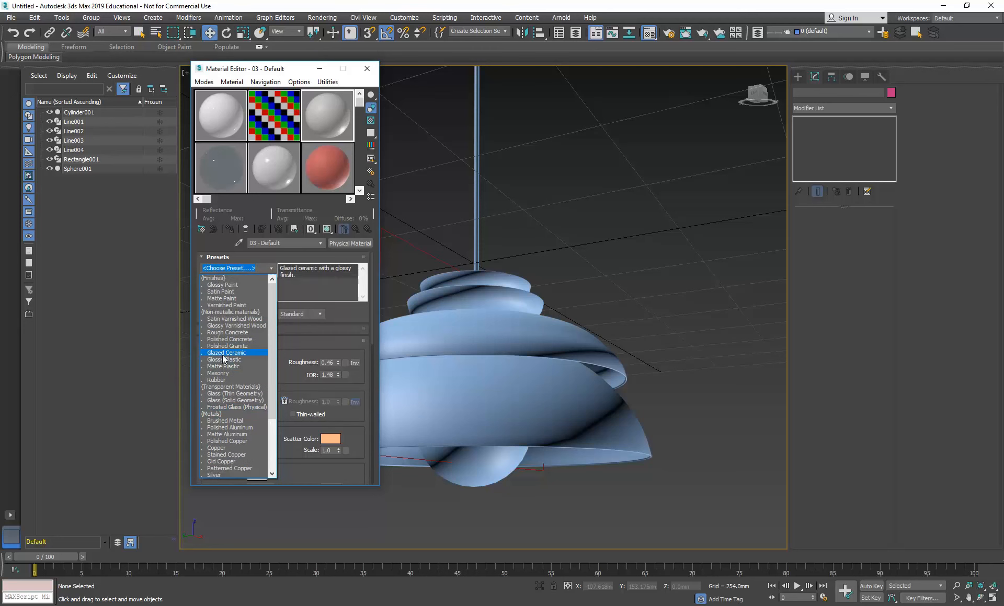
pyautogui.click(225, 360)
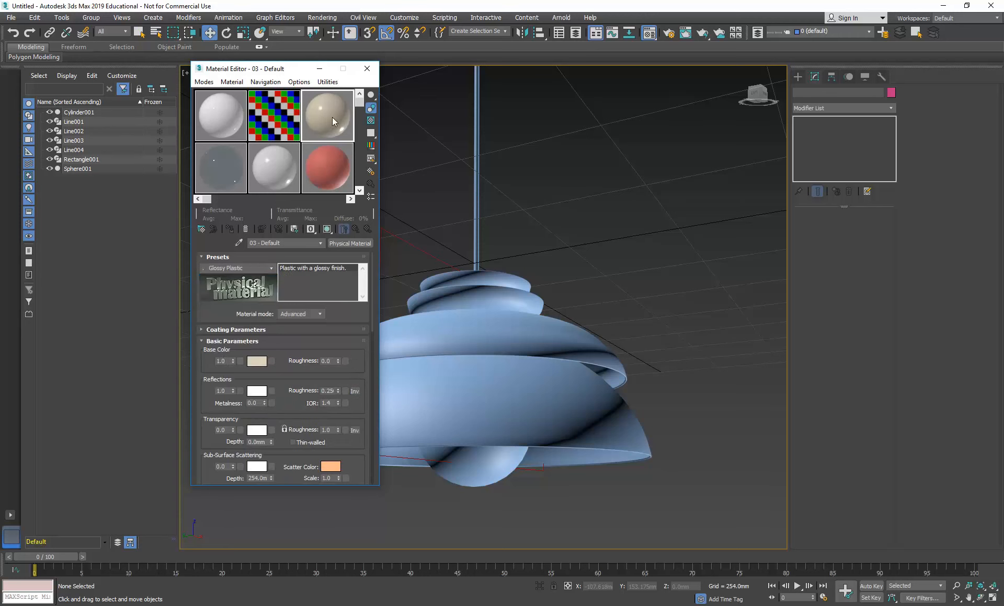
# Set the transparency weight of the 03 - Default material to 0.37.
pyautogui.moveTo(208, 441); pyautogui.dragTo(209, 335)
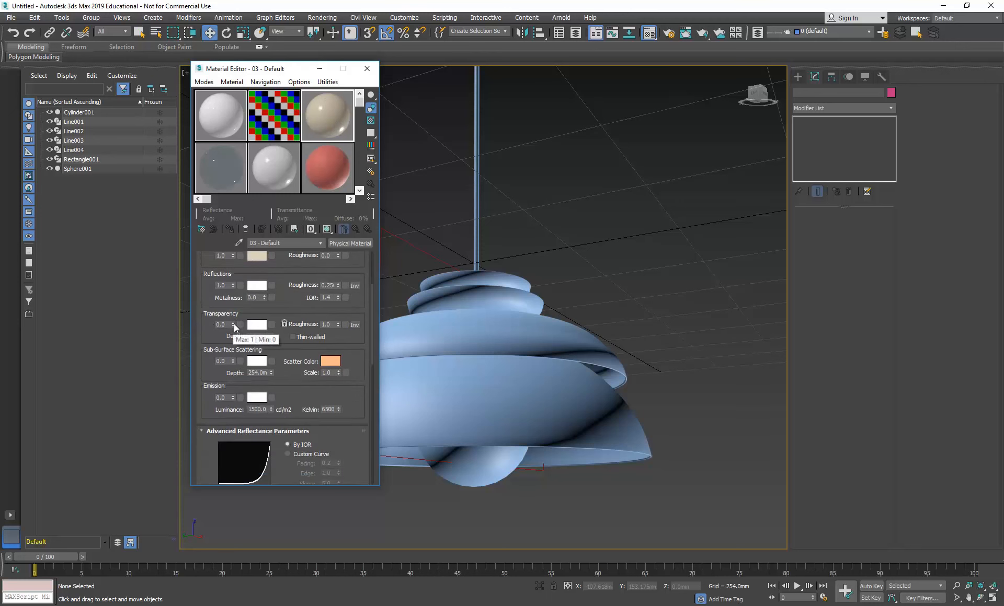
pyautogui.moveTo(234, 324); pyautogui.dragTo(235, 302)
# Show an enlarged preview of the 03 - Default material beside the Material Editor and enable its checkered background.
pyautogui.doubleClick(327, 120)
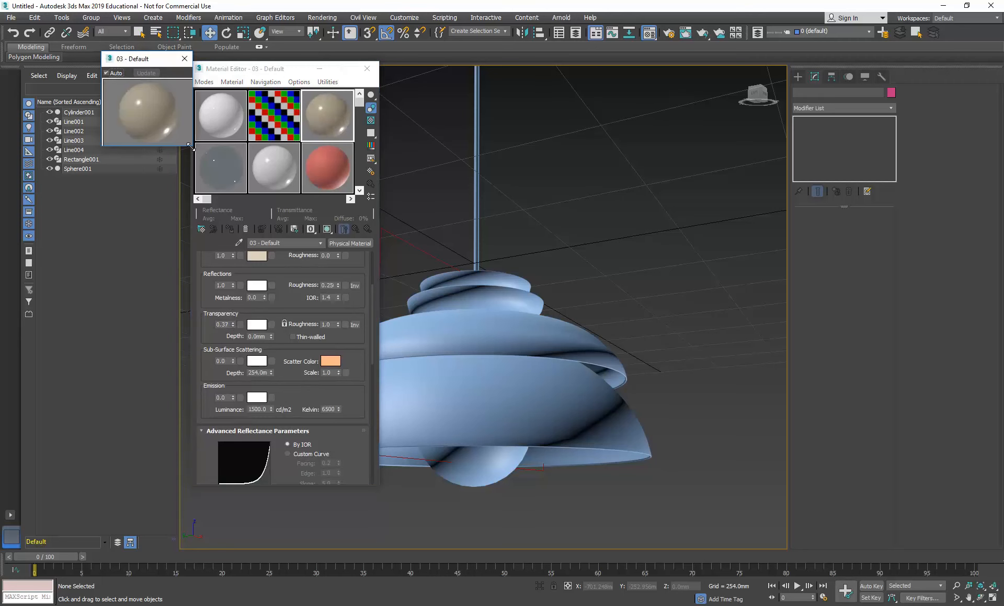
pyautogui.moveTo(189, 146); pyautogui.dragTo(328, 282)
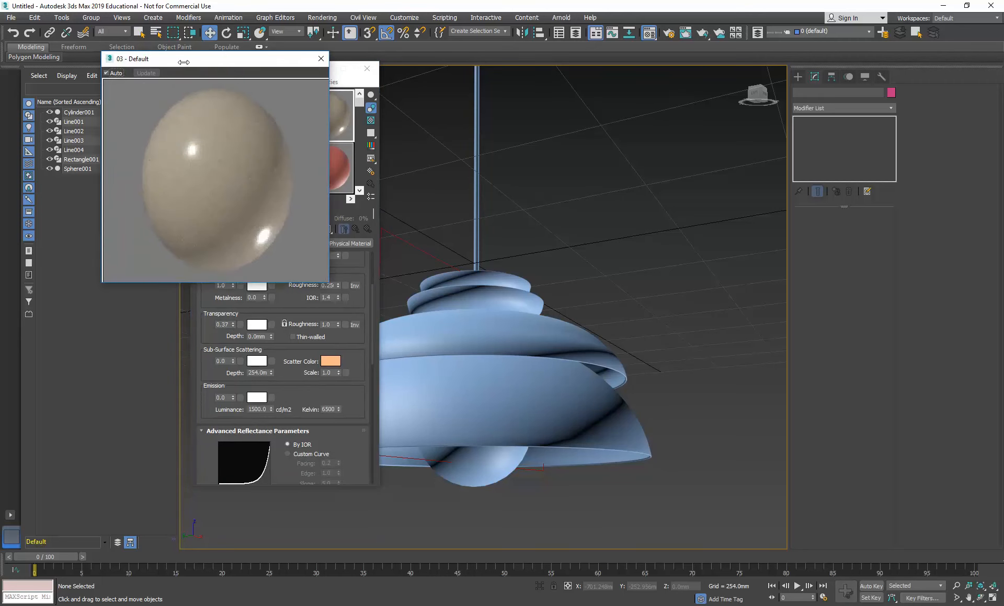
pyautogui.moveTo(183, 62); pyautogui.dragTo(519, 113)
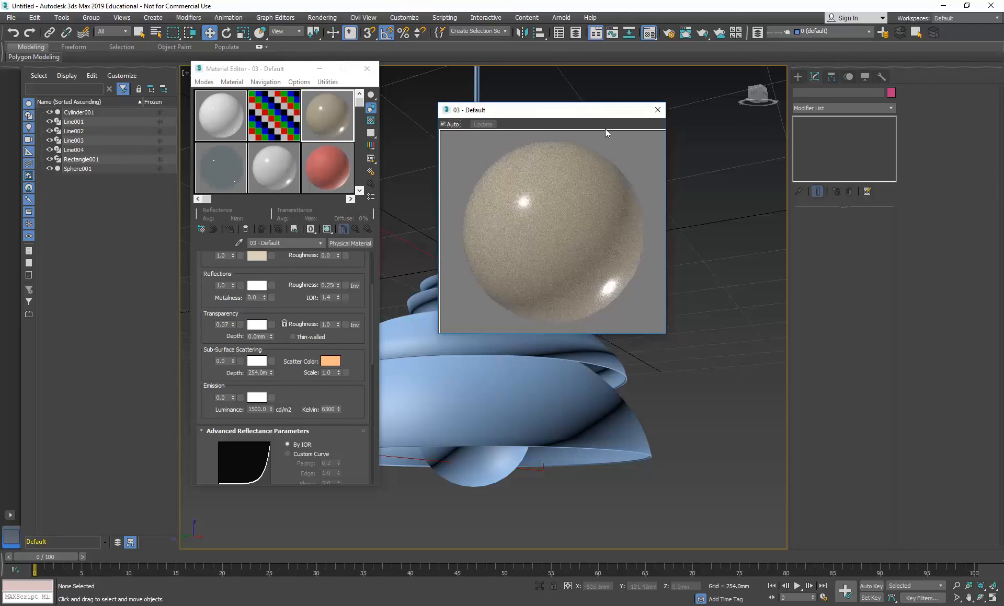
pyautogui.click(369, 121)
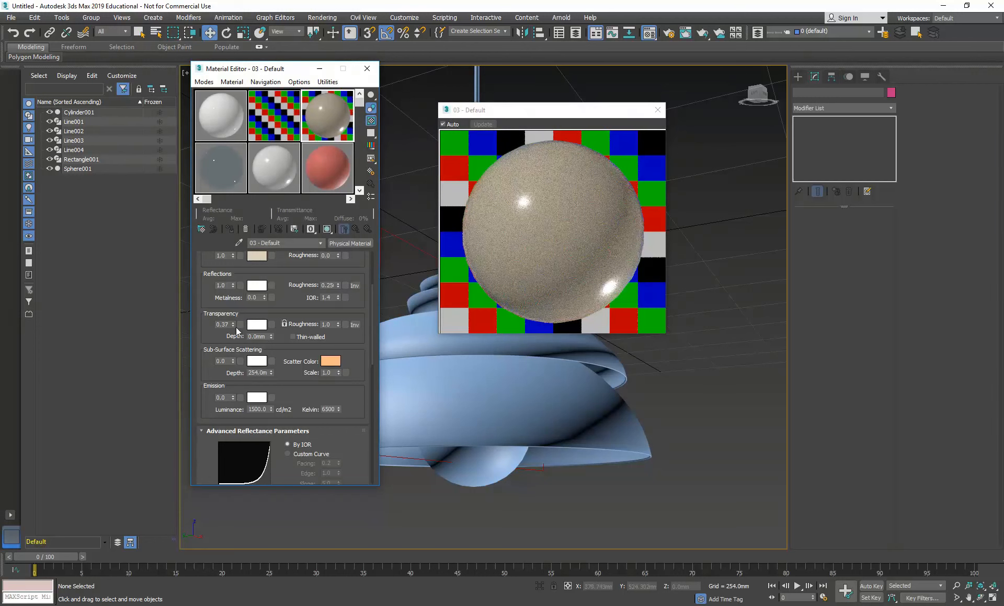
# Set the 03 - Default material's transparency weight to 0.86 and its IOR to 1.14.
pyautogui.moveTo(232, 325); pyautogui.dragTo(234, 296)
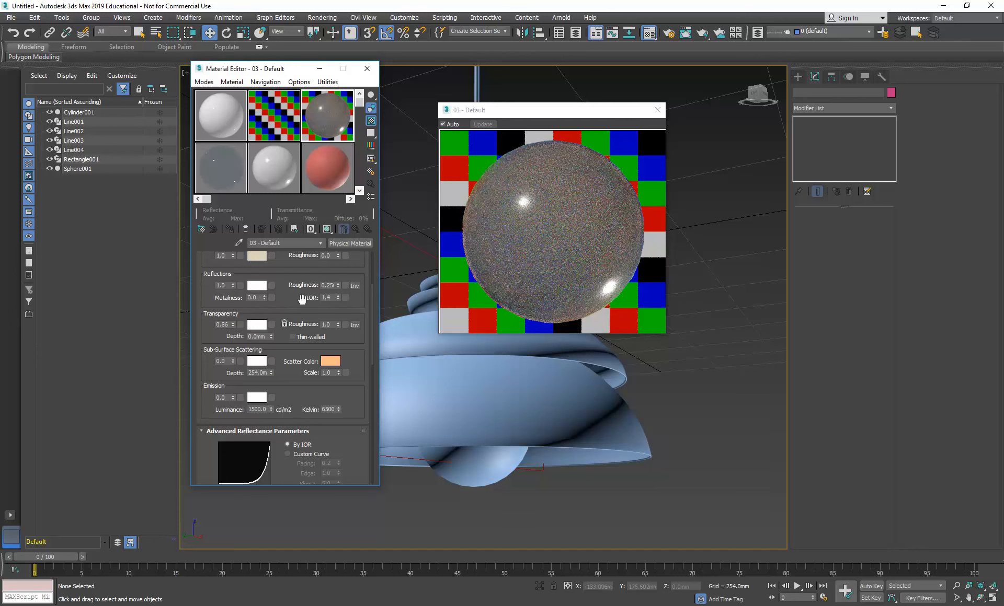
pyautogui.moveTo(201, 290); pyautogui.dragTo(207, 337)
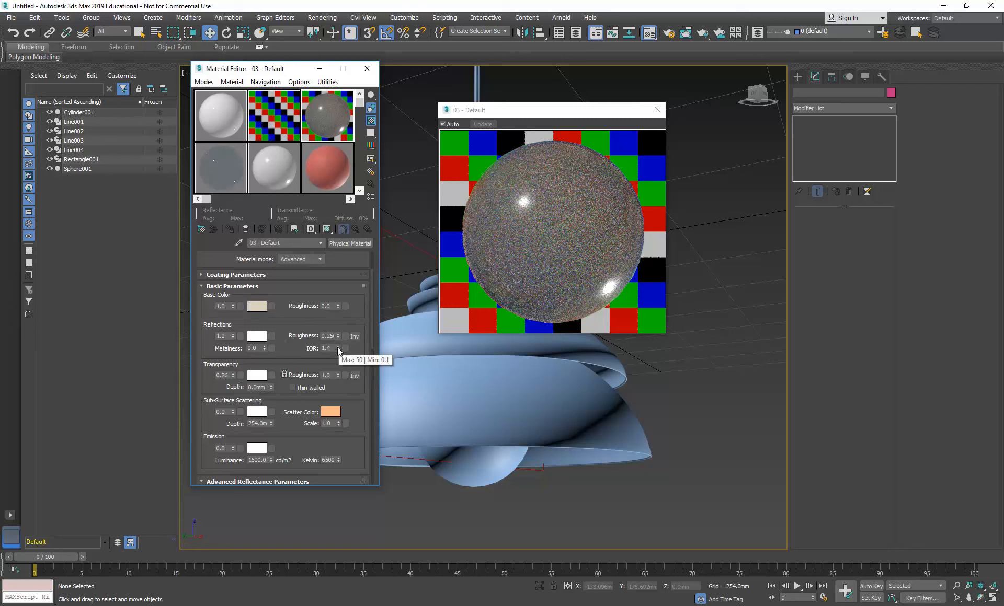
pyautogui.moveTo(336, 347); pyautogui.dragTo(338, 365)
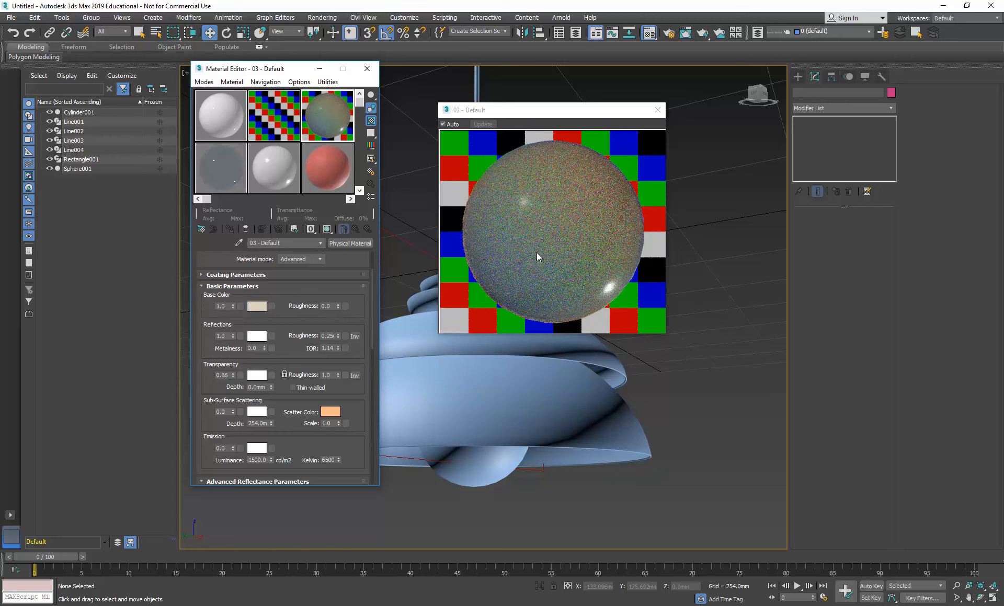
# Set the IOR to 1.0 and both the reflection and transparency roughness to 0.0.
pyautogui.click(330, 348)
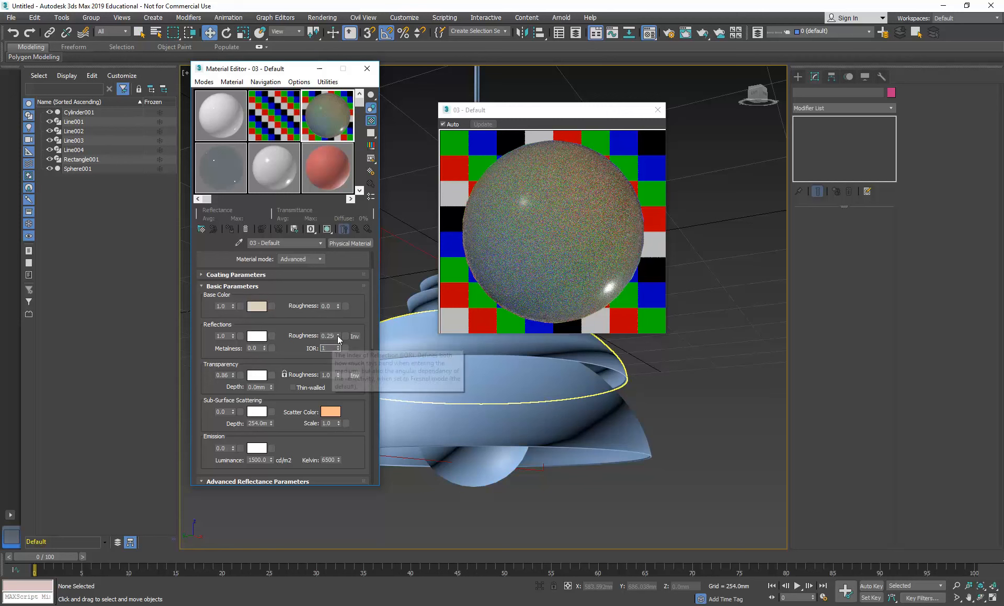
pyautogui.click(329, 335)
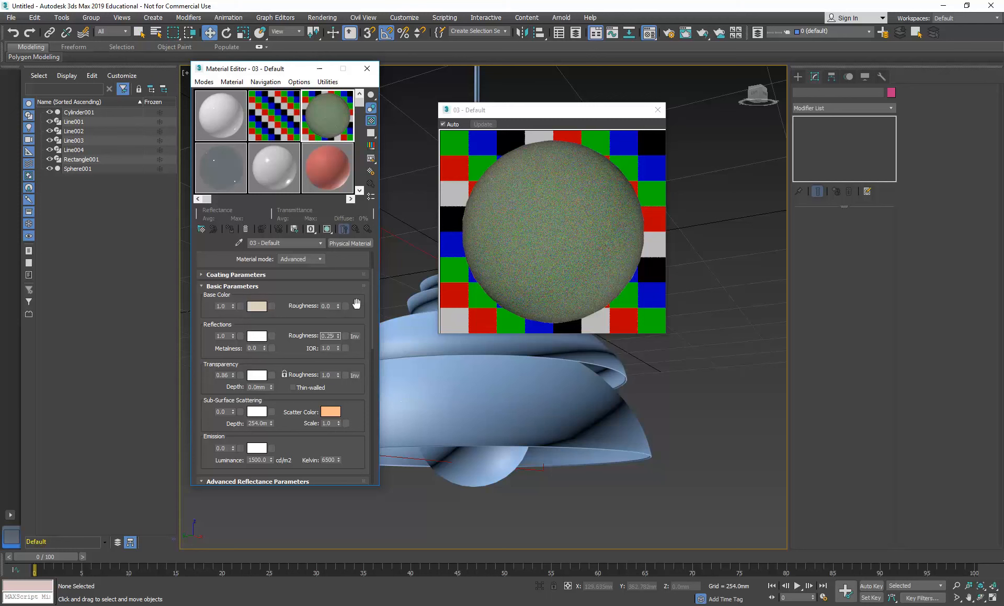
pyautogui.click(331, 348)
pyautogui.rightClick(337, 335)
pyautogui.rightClick(338, 375)
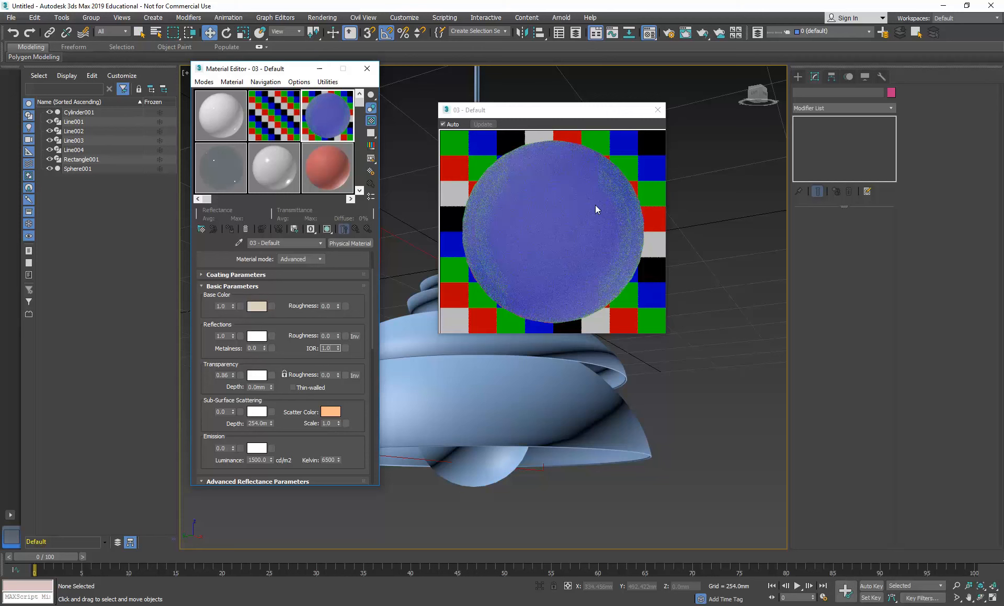
# Set the IOR to 1.28, the reflection roughness to 0.19 and the transparency weight to 0.16.
pyautogui.moveTo(337, 348); pyautogui.dragTo(340, 340)
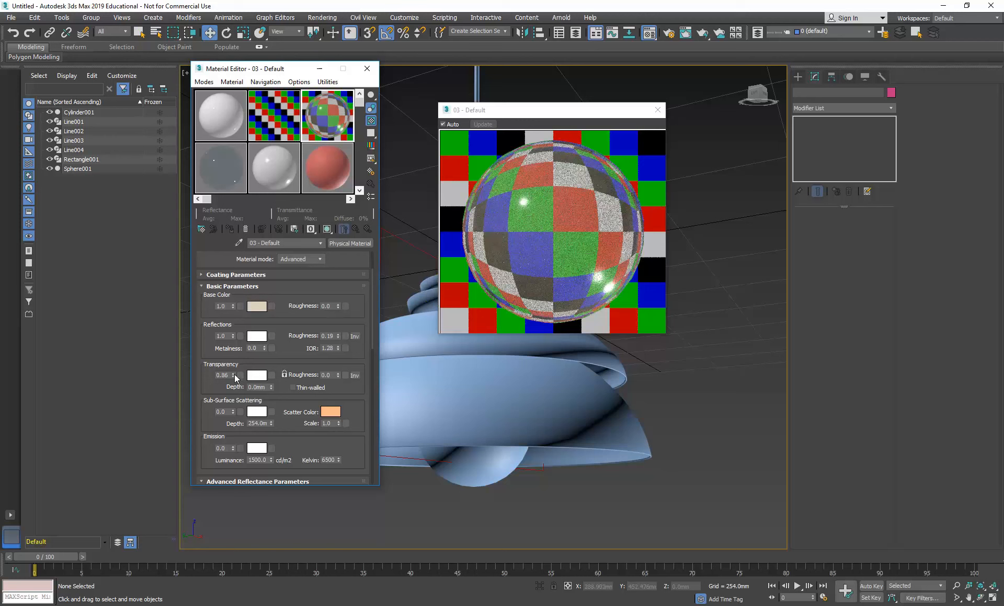
pyautogui.moveTo(233, 375); pyautogui.dragTo(234, 411)
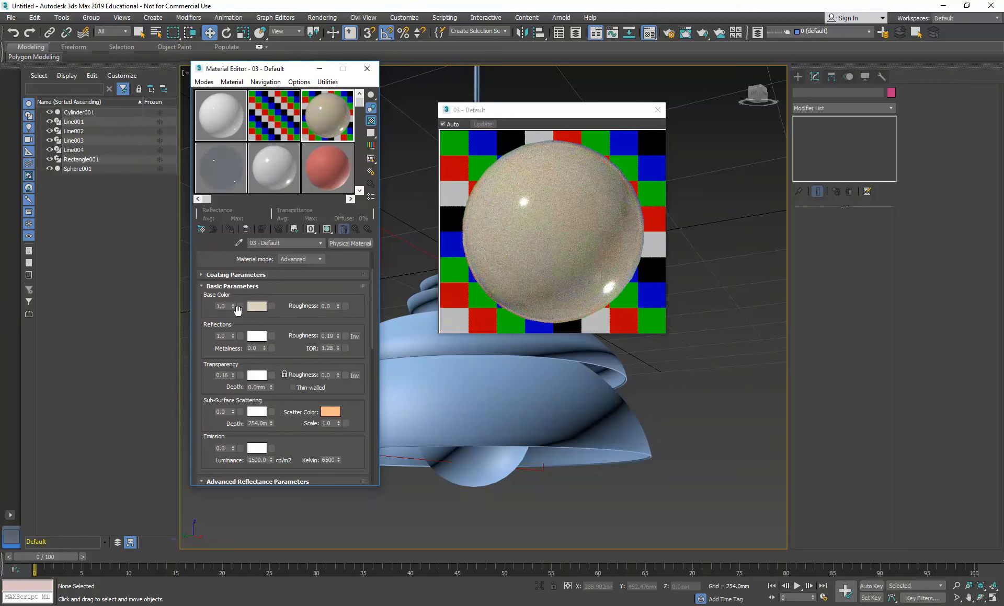
# Change the 03 - Default material's base color to near-white with red 1.05, green 0.986 and blue 0.991.
pyautogui.click(257, 307)
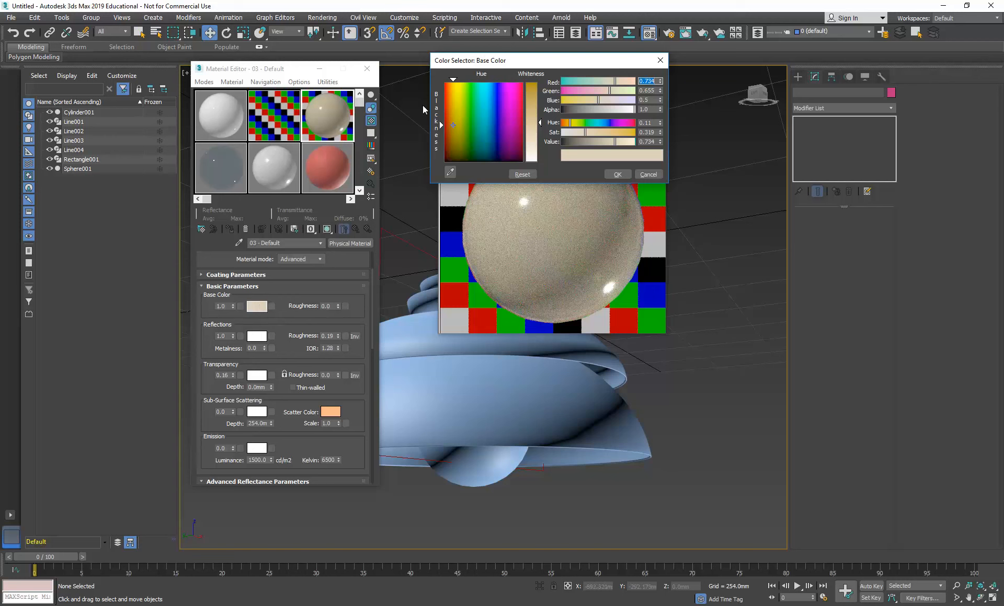
pyautogui.moveTo(531, 63); pyautogui.dragTo(500, 71)
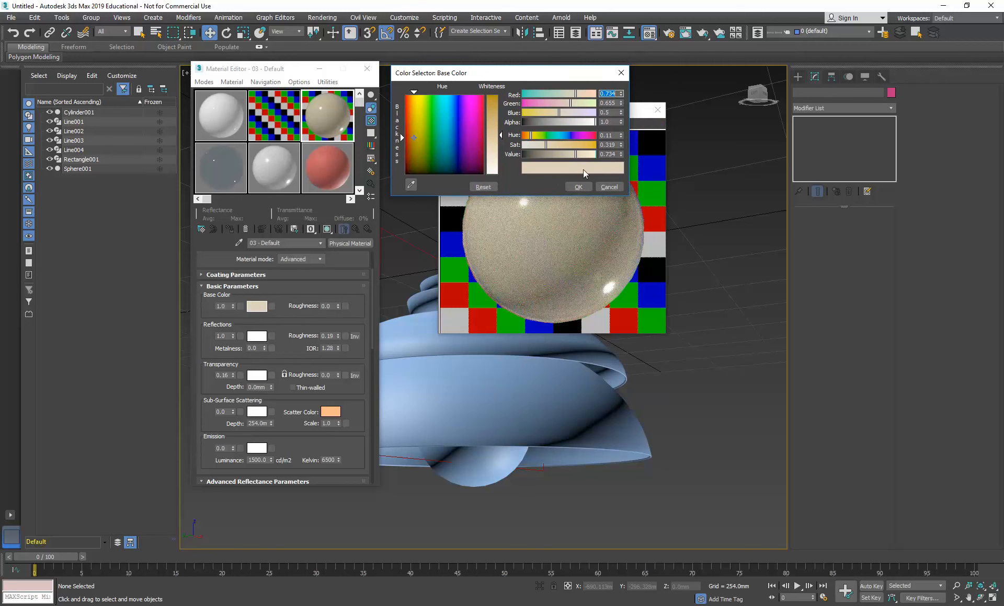
pyautogui.moveTo(585, 152); pyautogui.dragTo(597, 156)
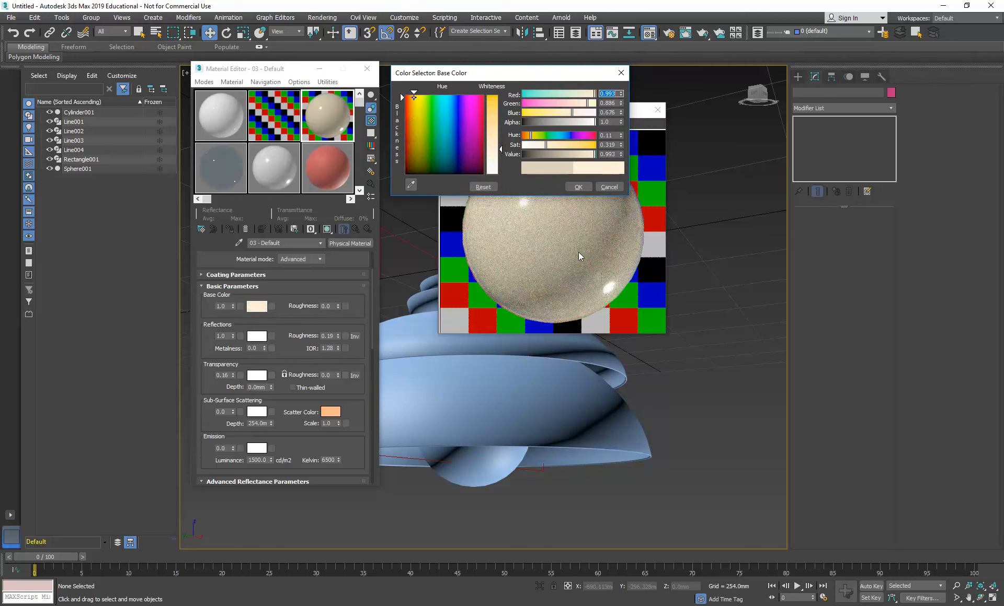
pyautogui.click(528, 145)
pyautogui.click(523, 145)
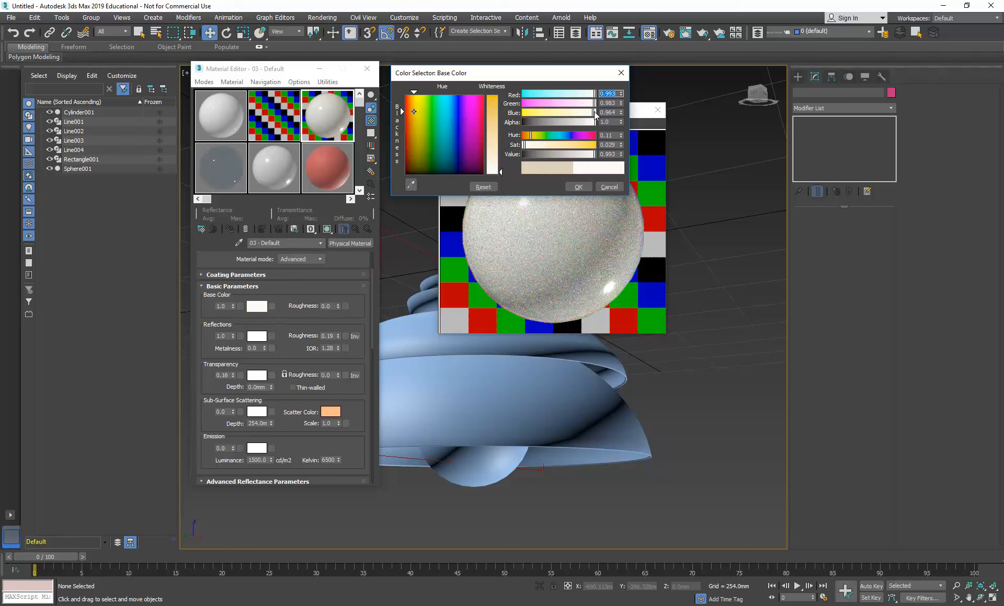
pyautogui.click(595, 113)
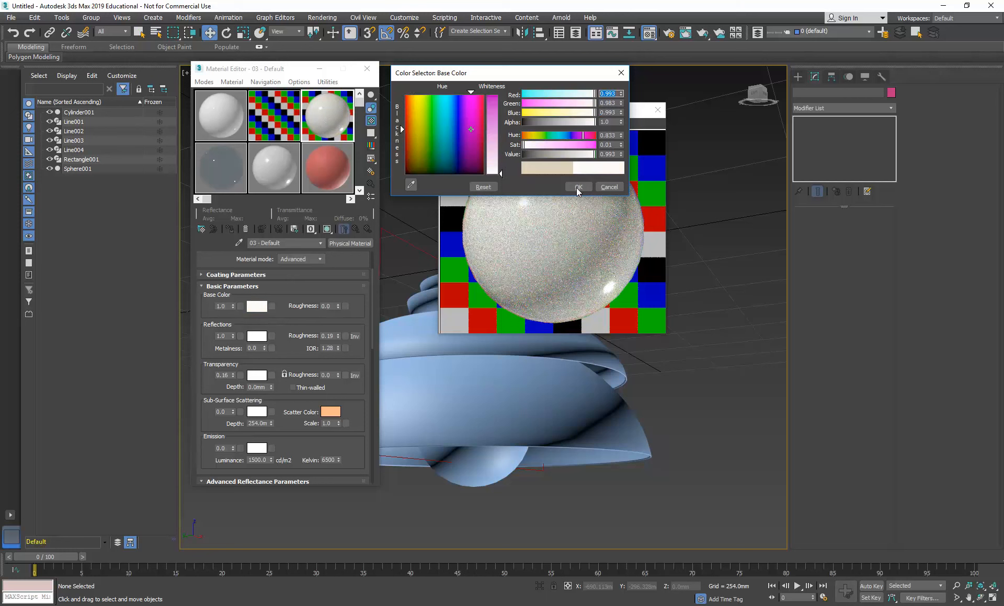
pyautogui.click(621, 114)
pyautogui.click(621, 101)
pyautogui.moveTo(622, 94); pyautogui.dragTo(625, 63)
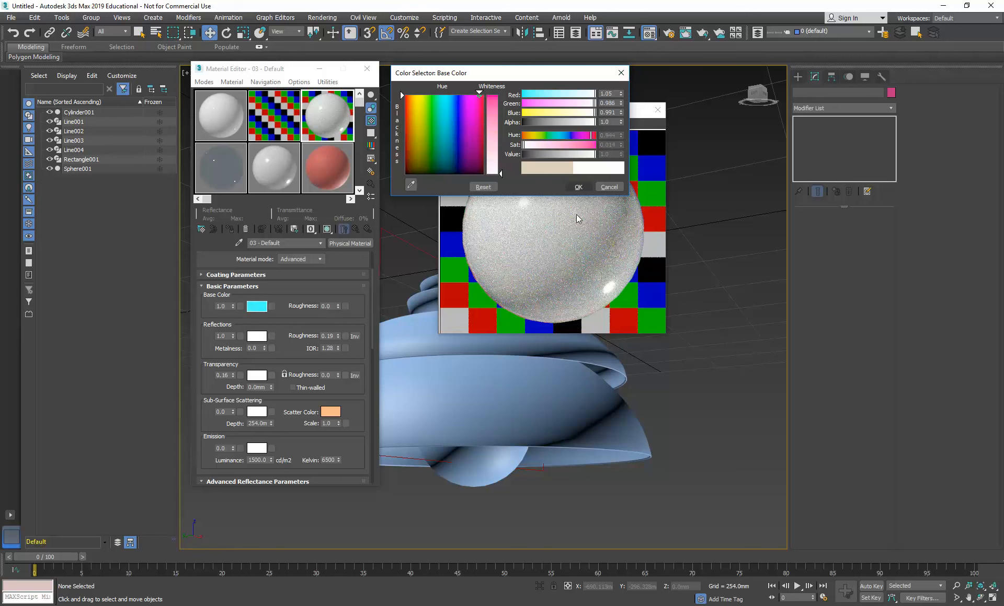
pyautogui.click(578, 187)
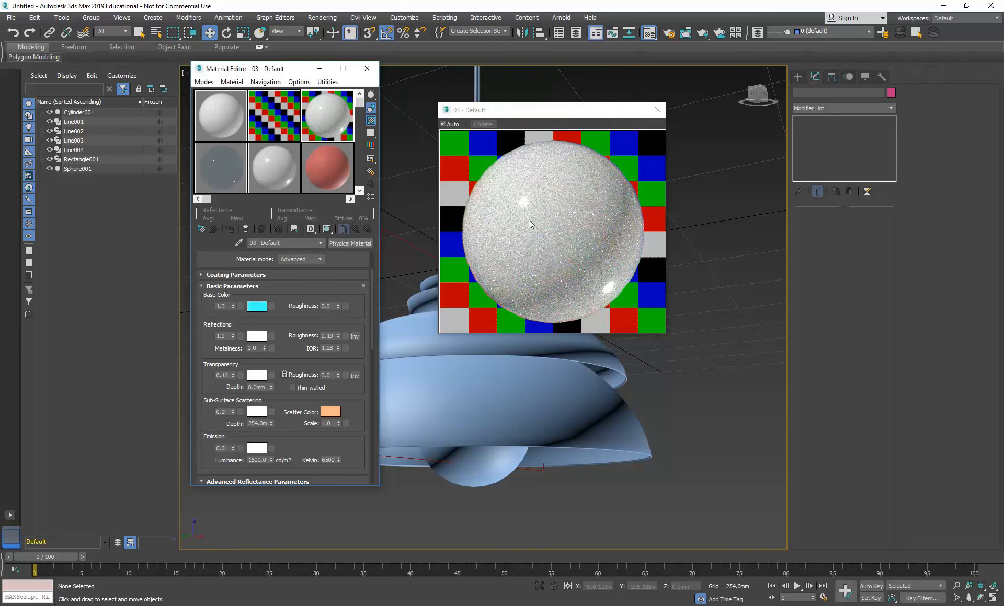
# Set the reflection roughness of the 03 - Default material to 0.0.
pyautogui.click(337, 334)
pyautogui.moveTo(211, 426); pyautogui.dragTo(214, 310)
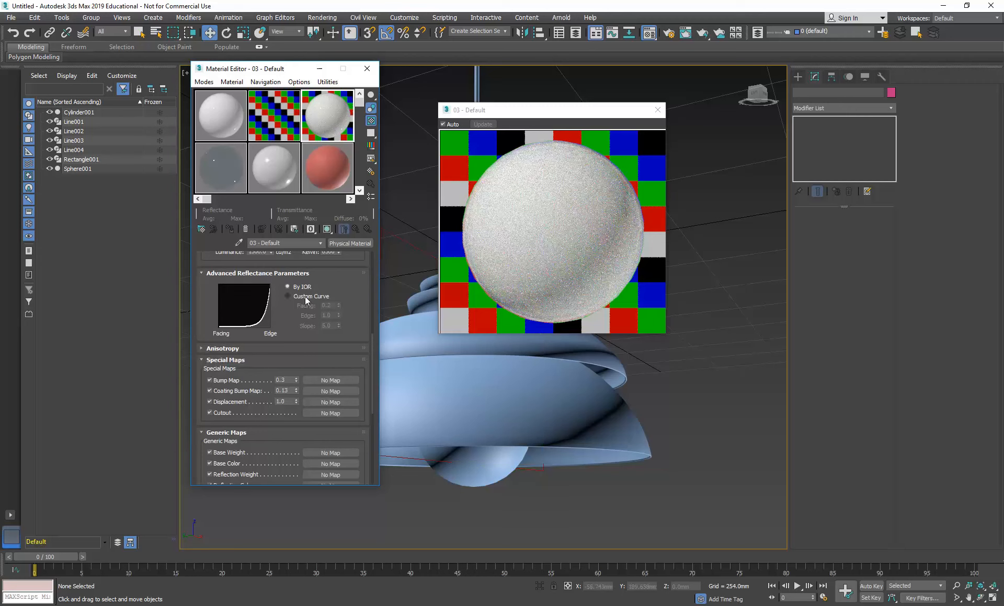
pyautogui.moveTo(210, 307); pyautogui.dragTo(207, 417)
pyautogui.moveTo(201, 311); pyautogui.dragTo(201, 381)
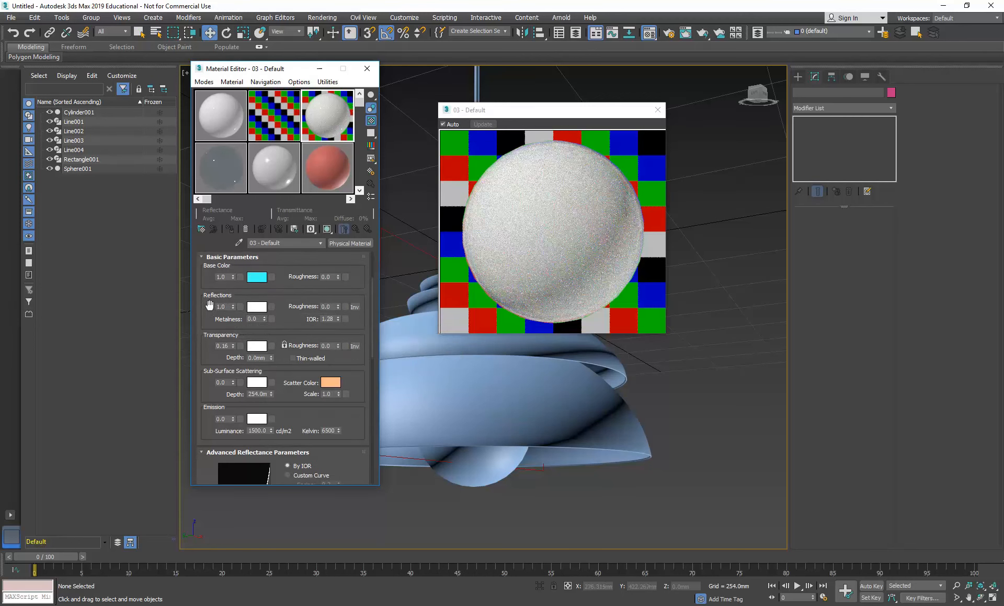
pyautogui.moveTo(202, 340); pyautogui.dragTo(208, 277)
pyautogui.moveTo(208, 378); pyautogui.dragTo(212, 257)
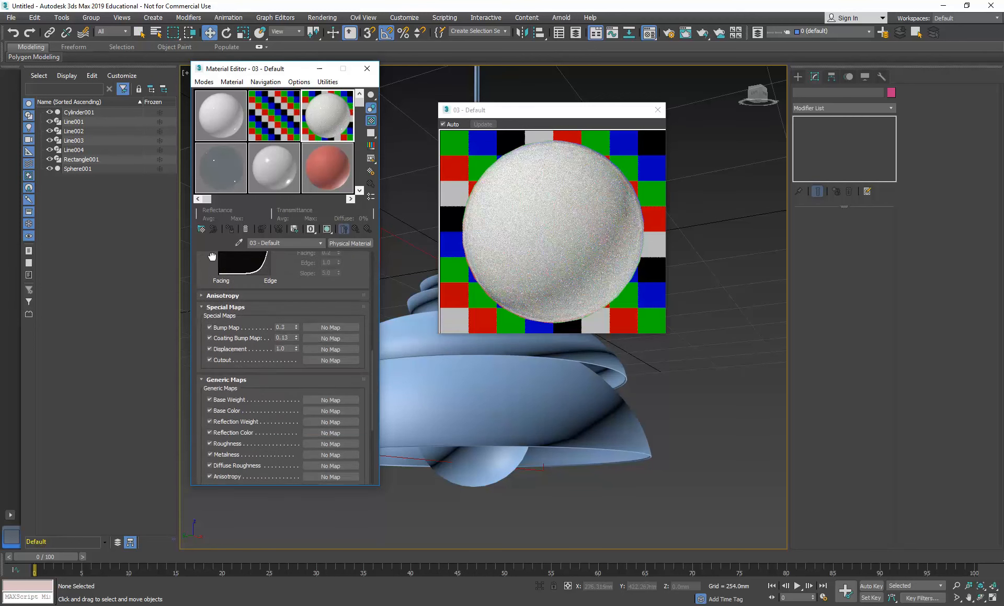
pyautogui.moveTo(203, 423); pyautogui.dragTo(213, 255)
pyautogui.scroll(5, 204, 282)
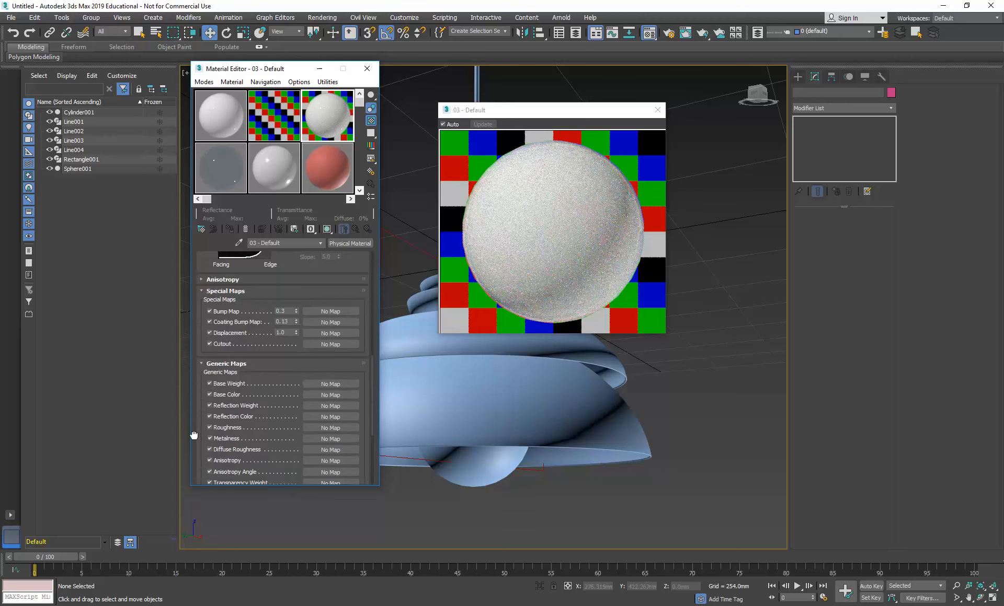
# Reset the Bump Map and Coating Bump Map amounts in the material's special maps.
pyautogui.rightClick(296, 310)
pyautogui.rightClick(296, 321)
pyautogui.moveTo(197, 261); pyautogui.dragTo(193, 408)
pyautogui.moveTo(201, 337); pyautogui.dragTo(202, 429)
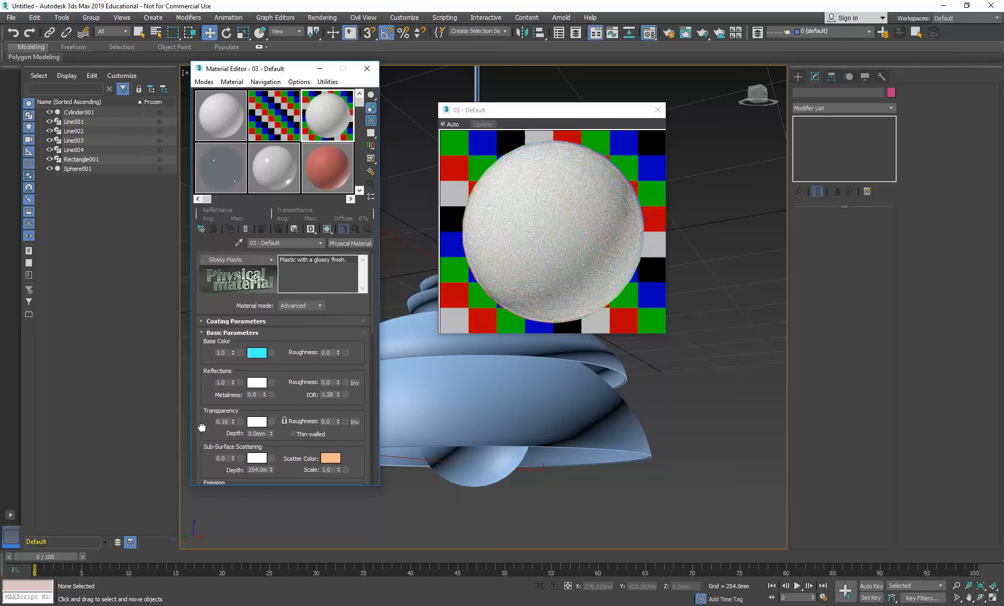
# Recheck the base color values and try a different reflection roughness on the material.
pyautogui.moveTo(206, 372); pyautogui.dragTo(213, 316)
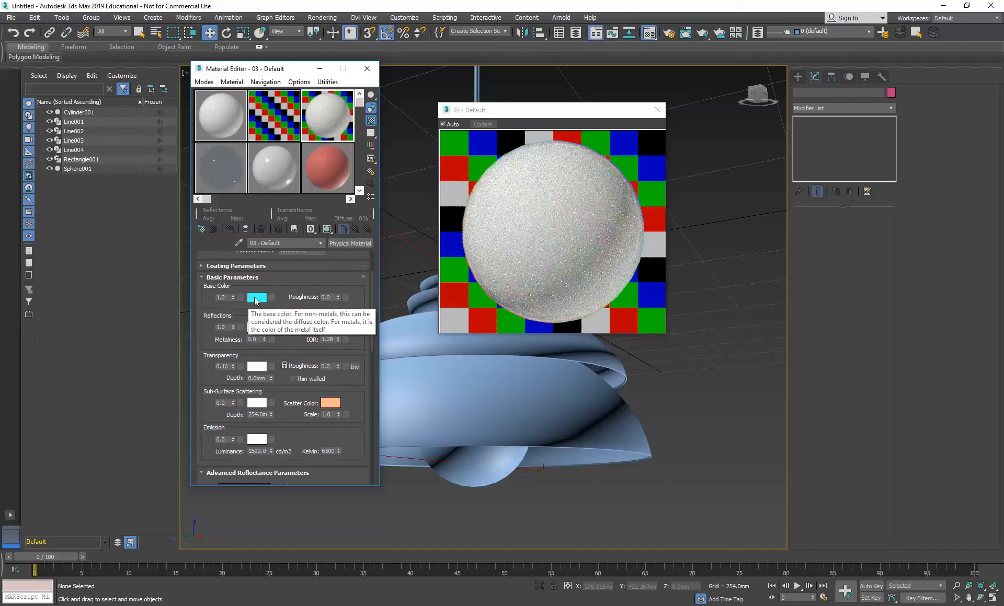
pyautogui.click(256, 300)
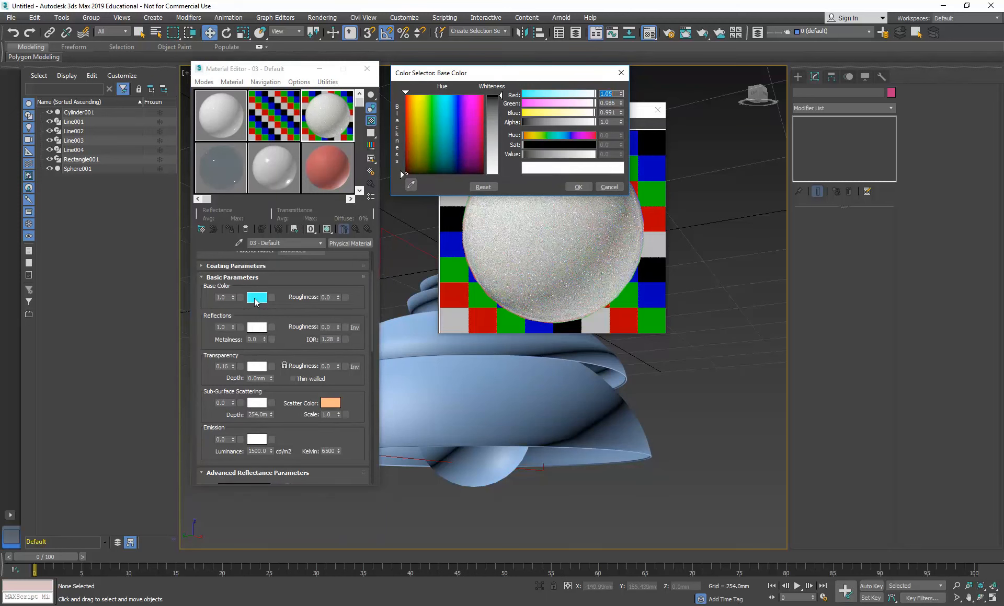
pyautogui.click(578, 187)
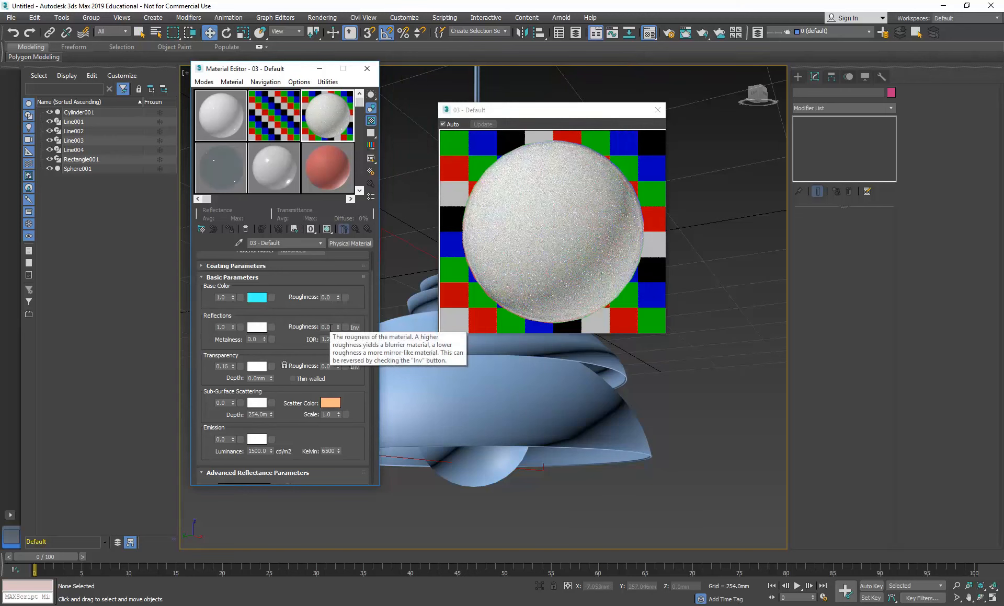
pyautogui.moveTo(337, 327); pyautogui.dragTo(344, 210)
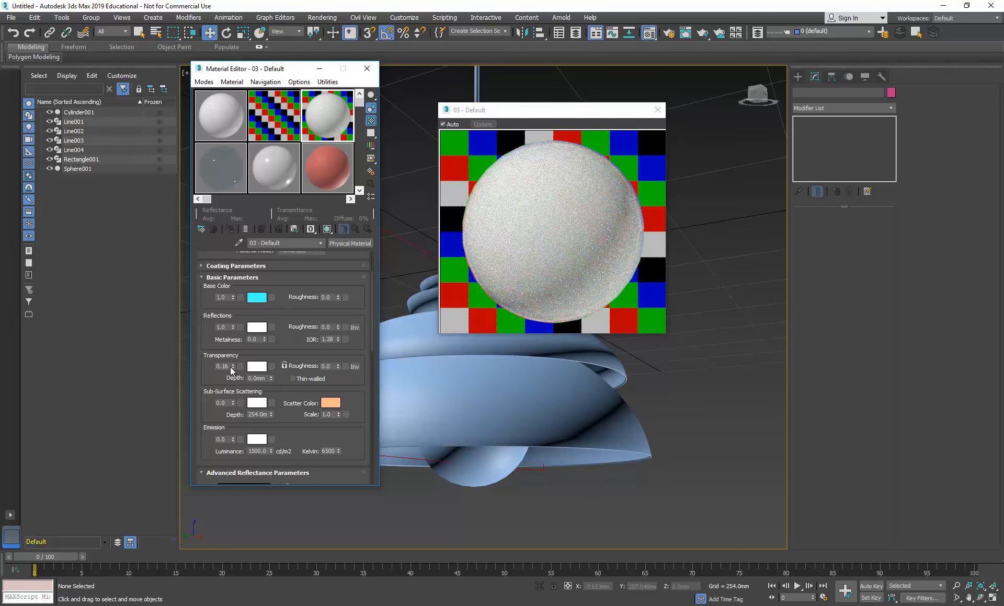
# Set the transparency depth to 1.016 mm and the clearcoat roughness to 0.0.
pyautogui.moveTo(273, 380)
pyautogui.mouseDown()
pyautogui.moveTo(281, 319)
pyautogui.moveTo(272, 380)
pyautogui.mouseUp()
pyautogui.click(271, 376)
pyautogui.click(201, 268)
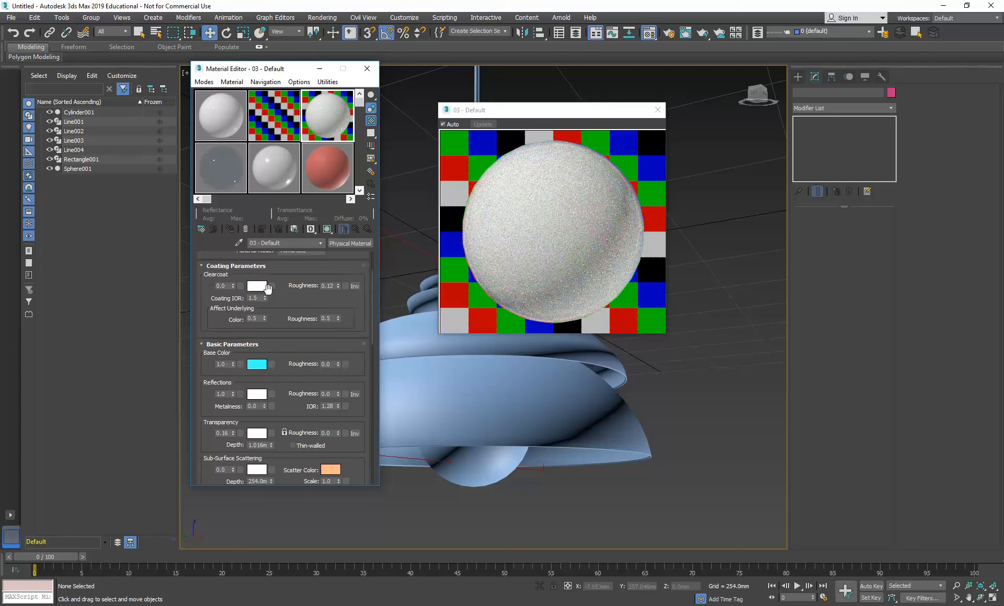
pyautogui.rightClick(339, 285)
pyautogui.scroll(3, 204, 294)
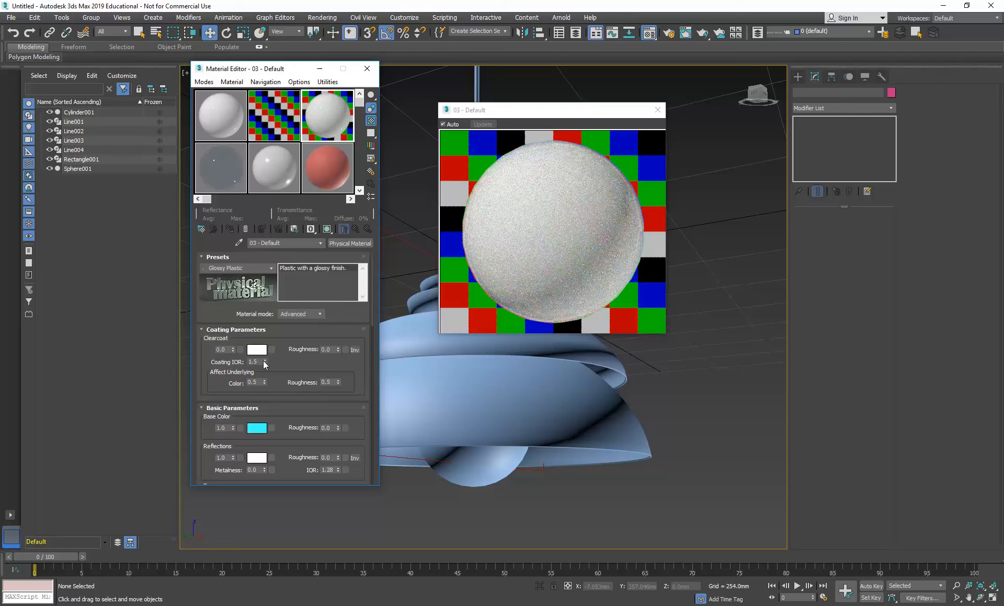
pyautogui.moveTo(202, 383); pyautogui.dragTo(223, 189)
pyautogui.moveTo(207, 435); pyautogui.dragTo(211, 550)
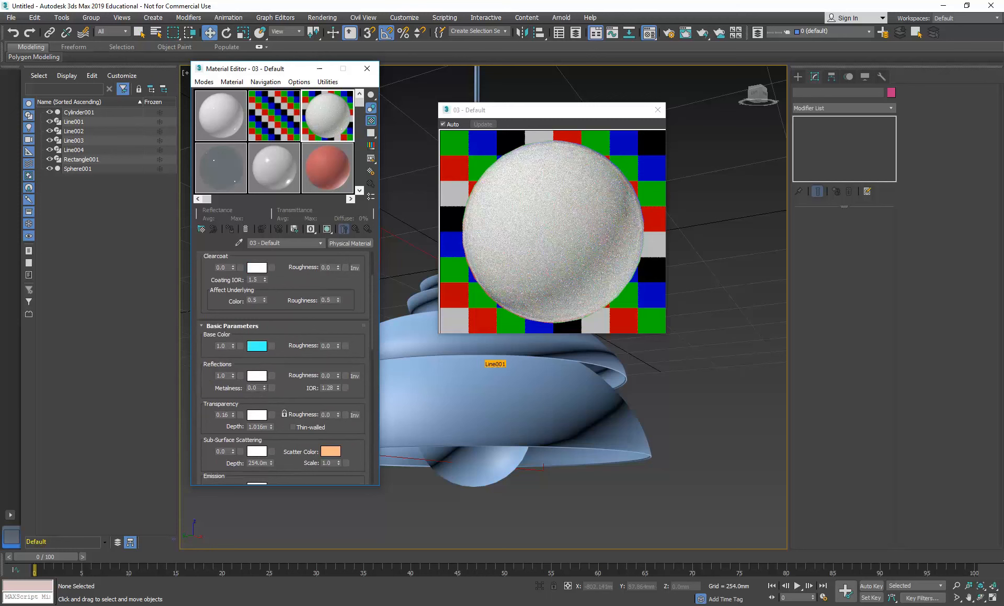
# Apply the 03 - Default material to all lamp parts and close its enlarged preview.
pyautogui.moveTo(489, 360); pyautogui.dragTo(490, 363)
pyautogui.moveTo(397, 355); pyautogui.dragTo(445, 434)
pyautogui.moveTo(331, 130); pyautogui.dragTo(393, 311)
pyautogui.moveTo(509, 111); pyautogui.dragTo(686, 110)
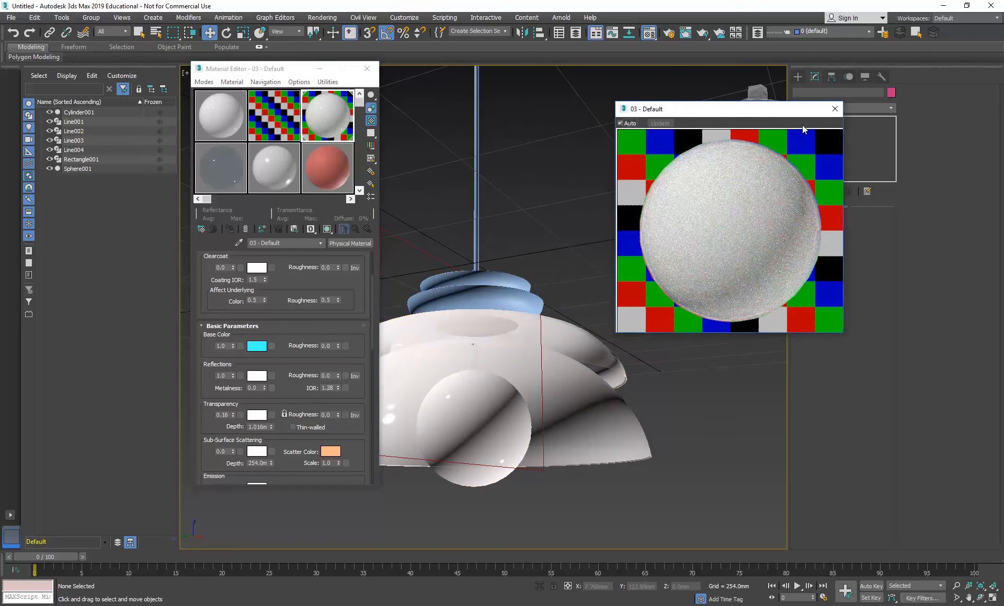
pyautogui.click(835, 108)
pyautogui.moveTo(335, 116); pyautogui.dragTo(479, 294)
pyautogui.moveTo(333, 125); pyautogui.dragTo(478, 175)
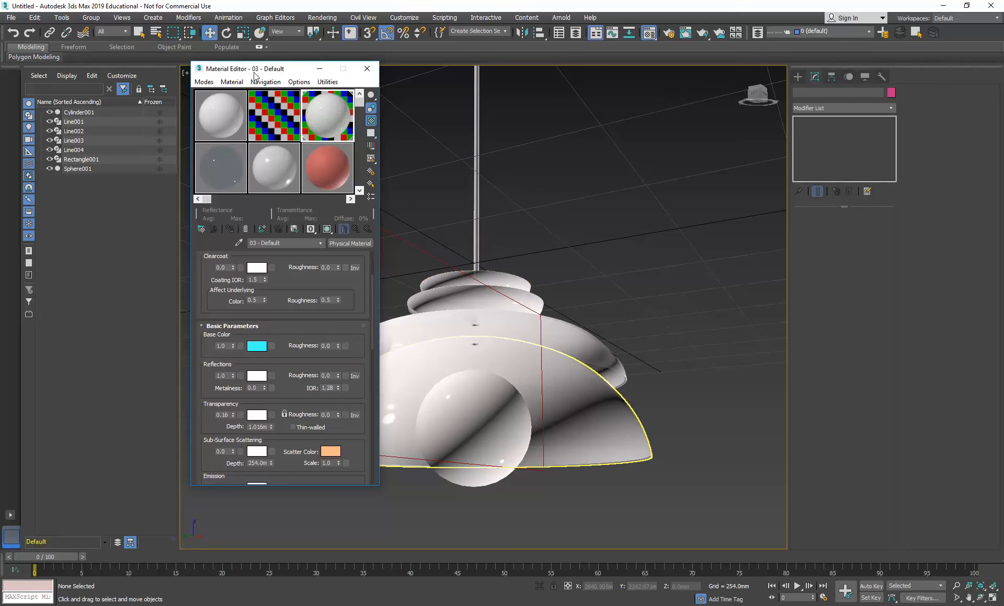
# Show all four viewports and place a photometric Free Light at the lamp's centre in the Top view.
pyautogui.moveTo(254, 74); pyautogui.dragTo(125, 89)
pyautogui.hotkey('alt', 'w')
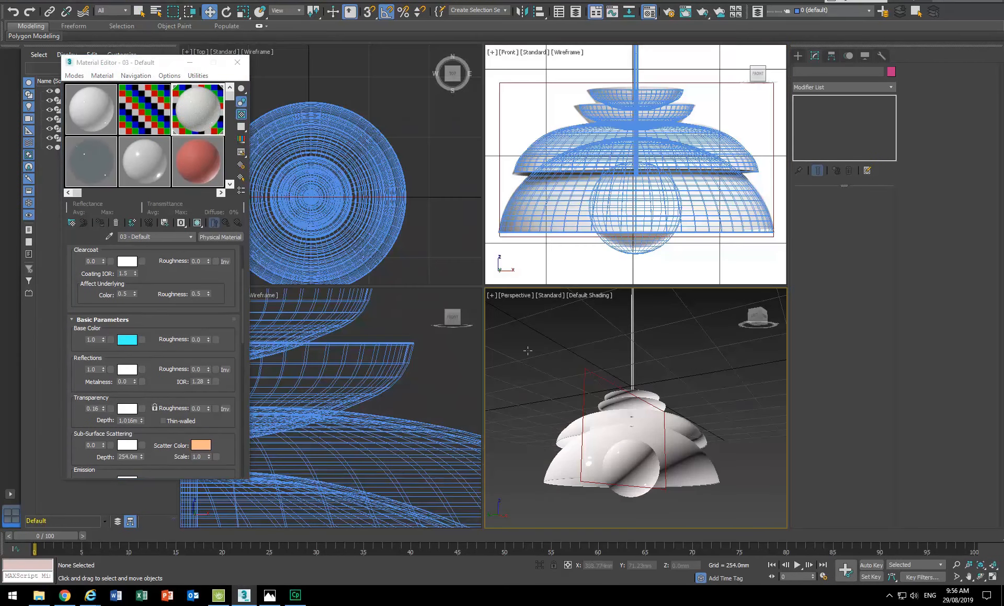
pyautogui.click(357, 226)
pyautogui.click(798, 56)
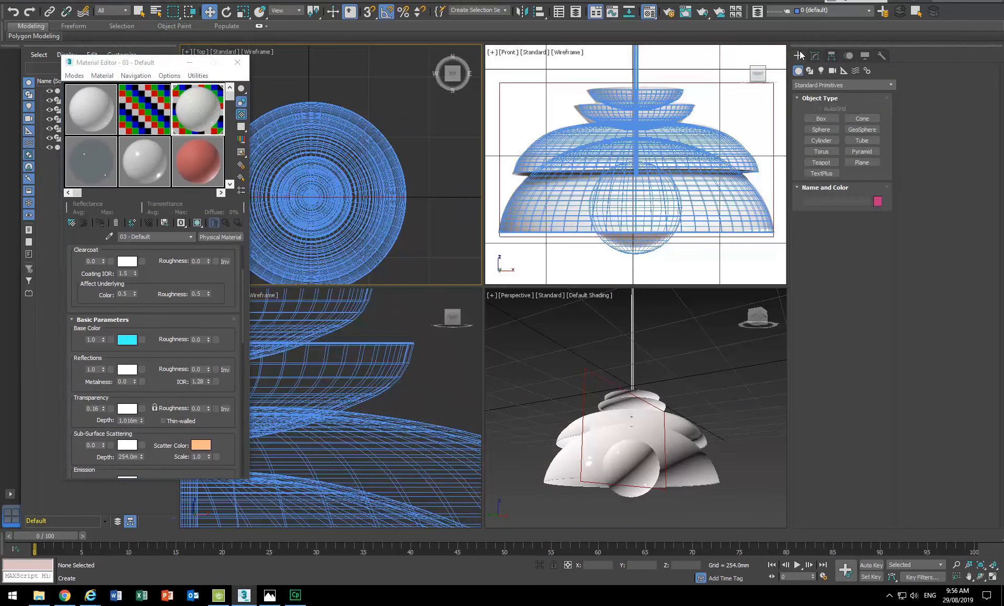
pyautogui.click(821, 71)
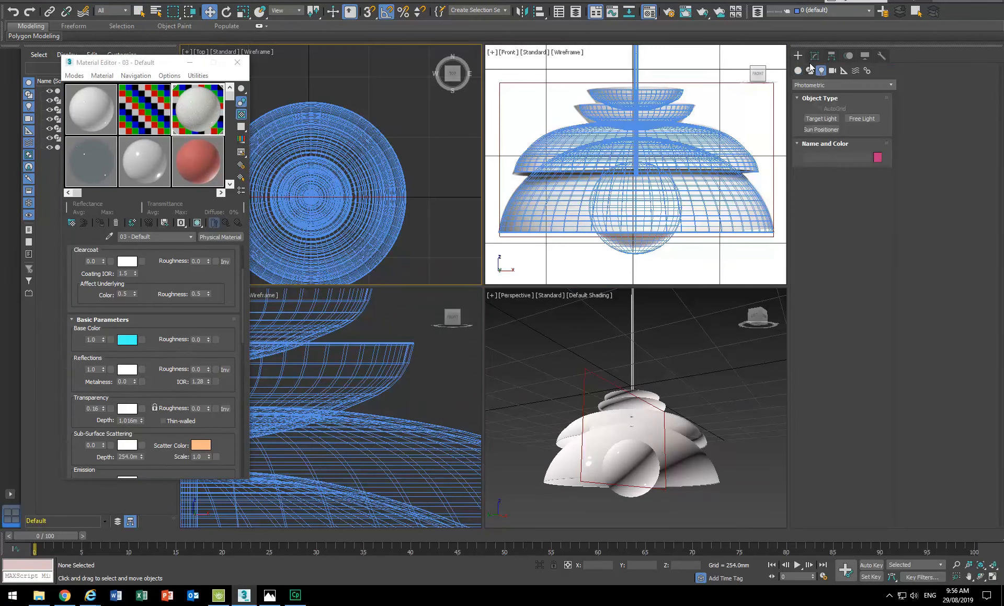
pyautogui.click(860, 119)
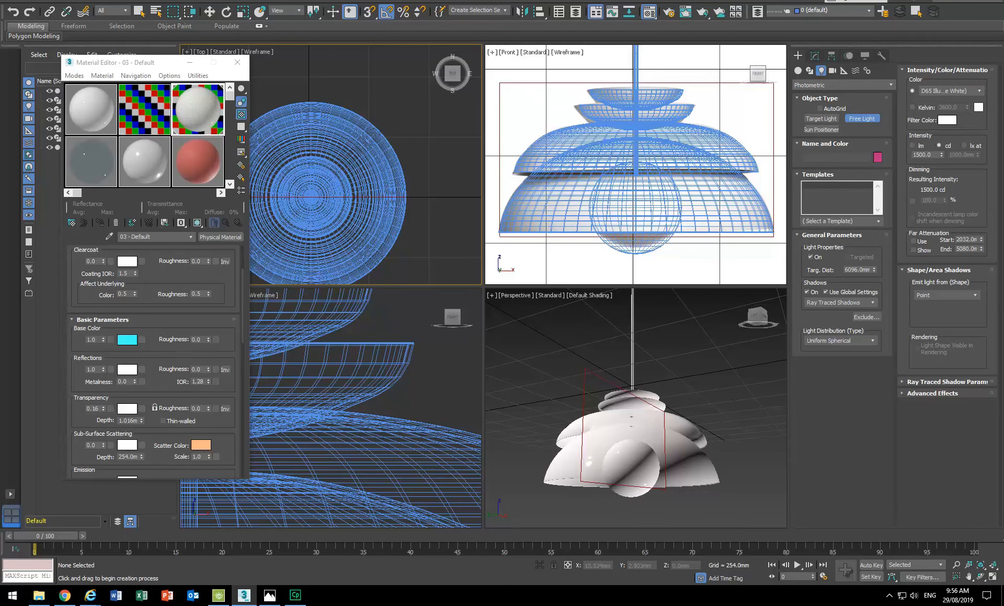
pyautogui.click(311, 196)
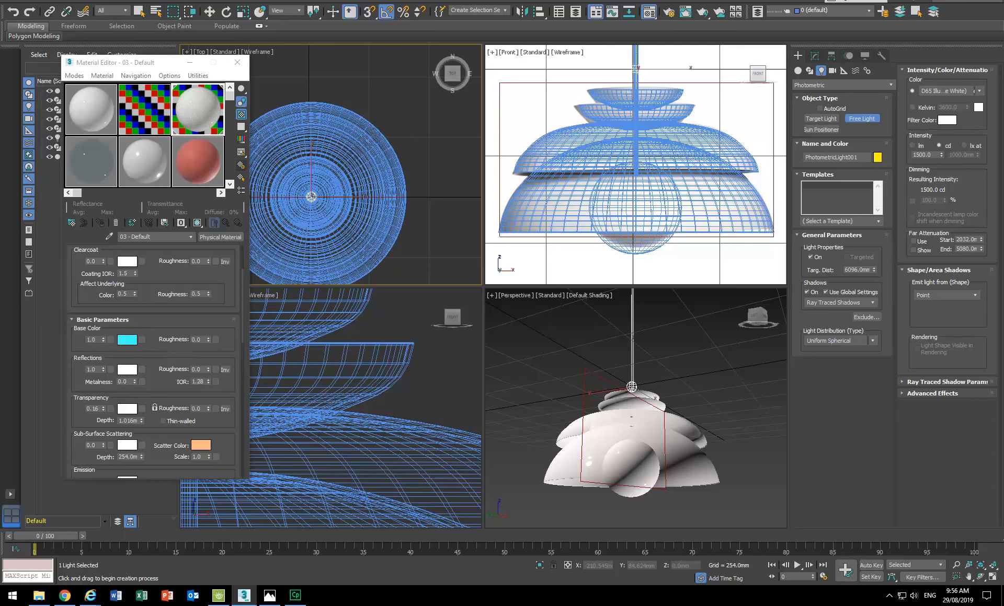
# Move the light down inside the sphere to a Z of about -410 mm.
pyautogui.rightClick(627, 368)
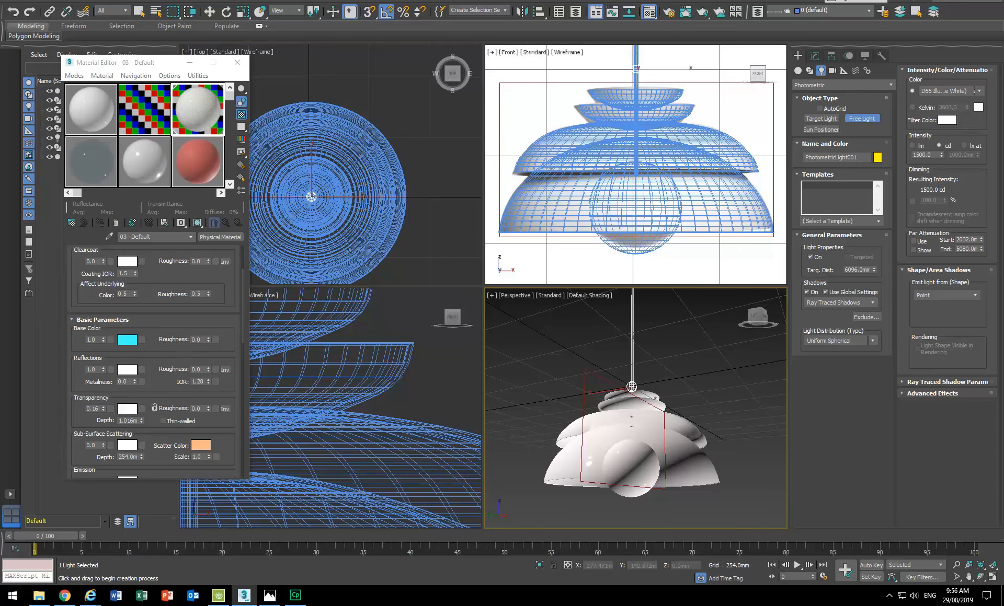
pyautogui.press('w')
pyautogui.moveTo(631, 387); pyautogui.dragTo(634, 437)
pyautogui.moveTo(136, 65); pyautogui.dragTo(253, 60)
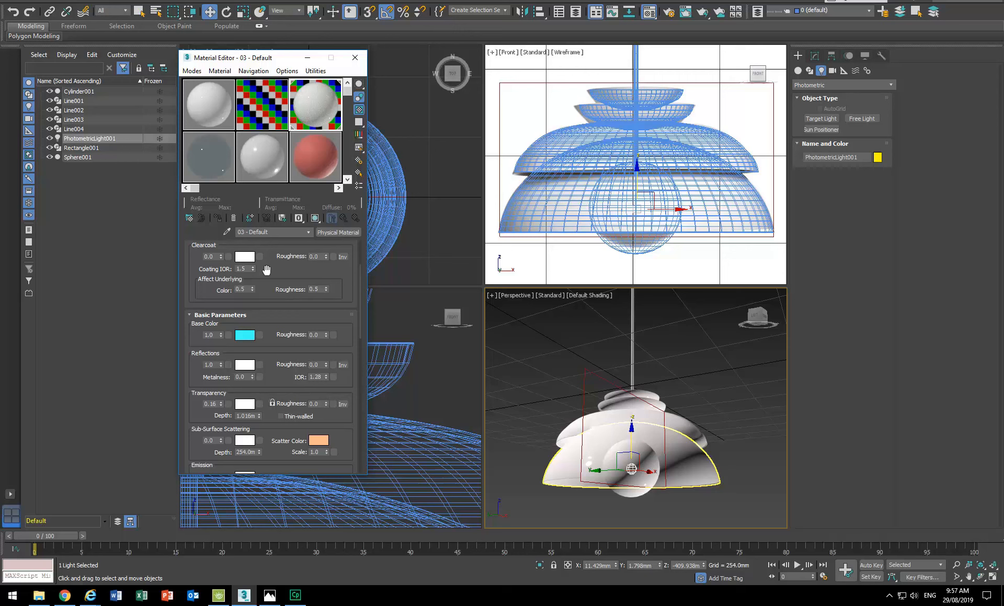
# Examine the sphere's object properties without changing them.
pyautogui.click(626, 488)
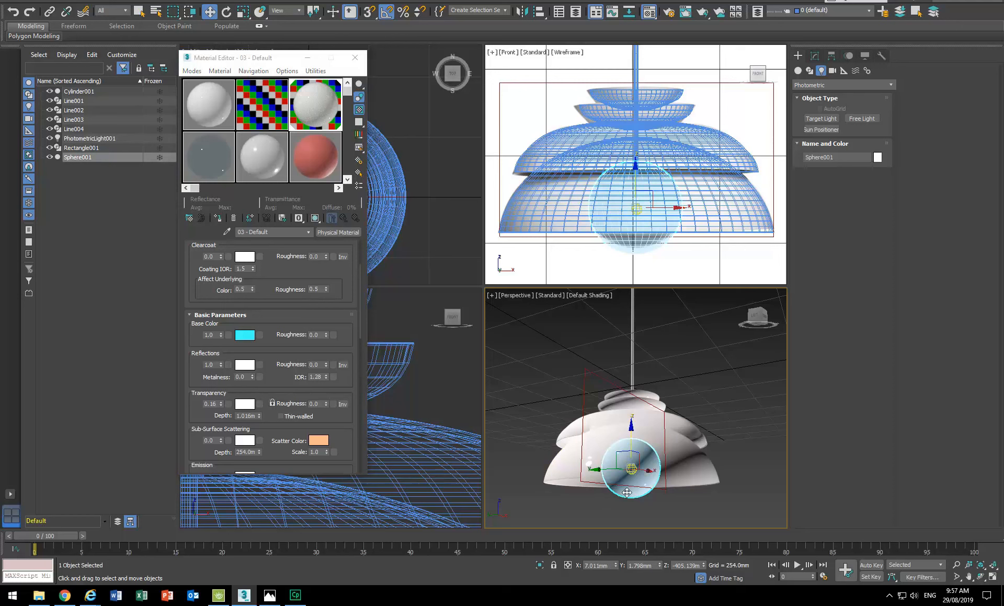
pyautogui.rightClick(627, 492)
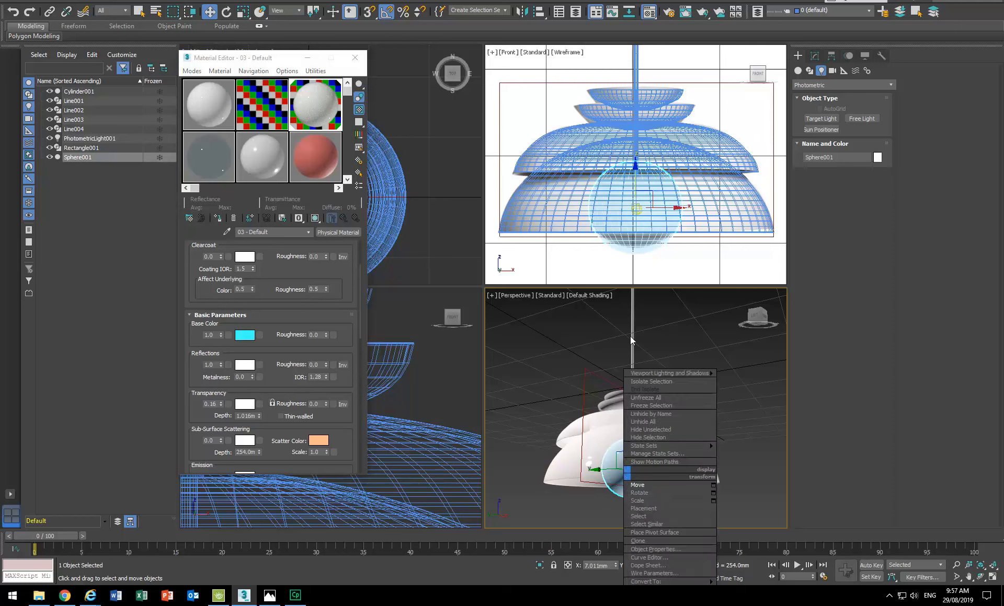
pyautogui.click(662, 550)
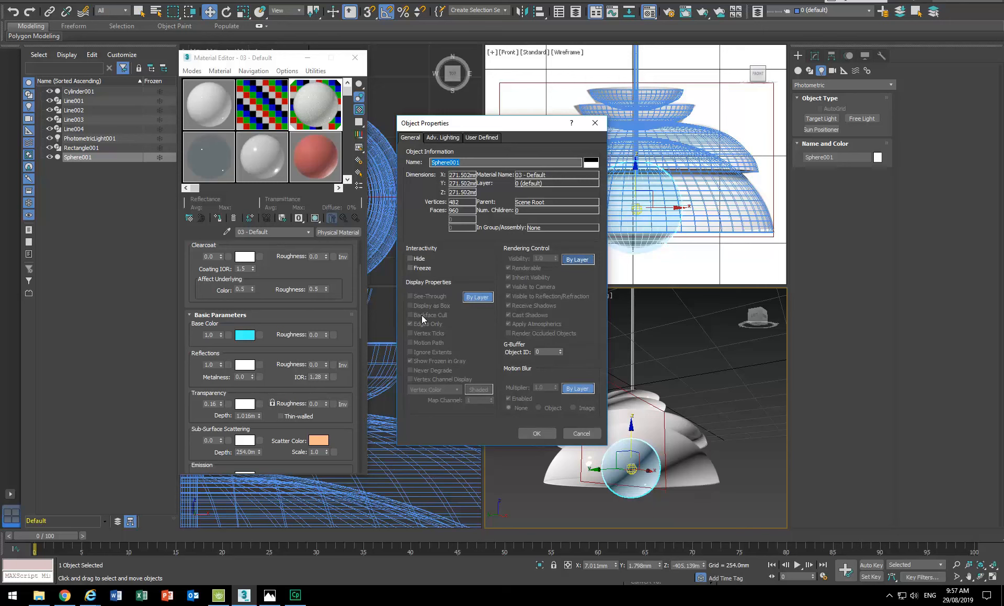
pyautogui.click(581, 434)
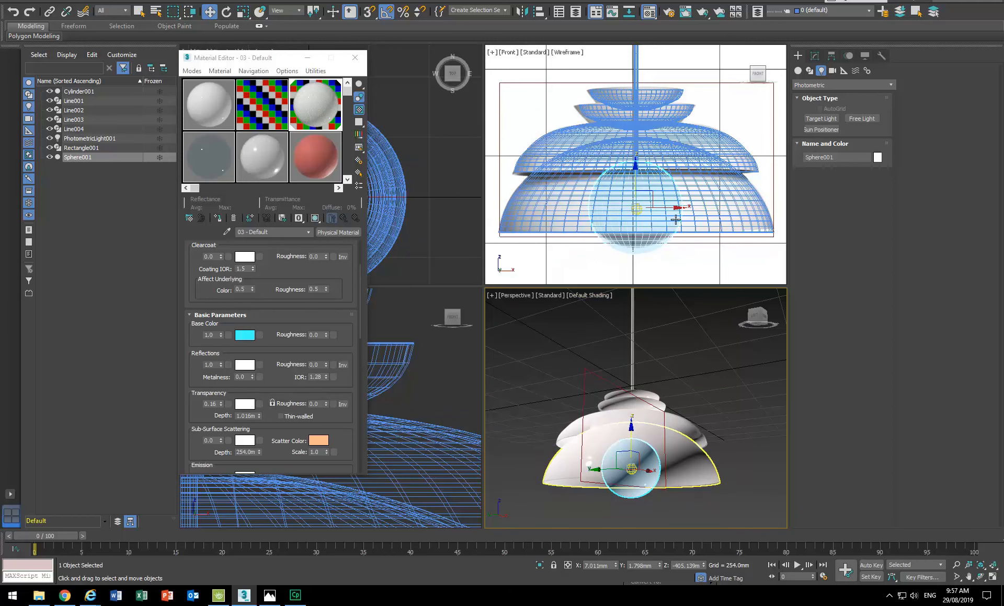
# Enable slicing on the sphere and set Slice To to -10.0.
pyautogui.click(814, 56)
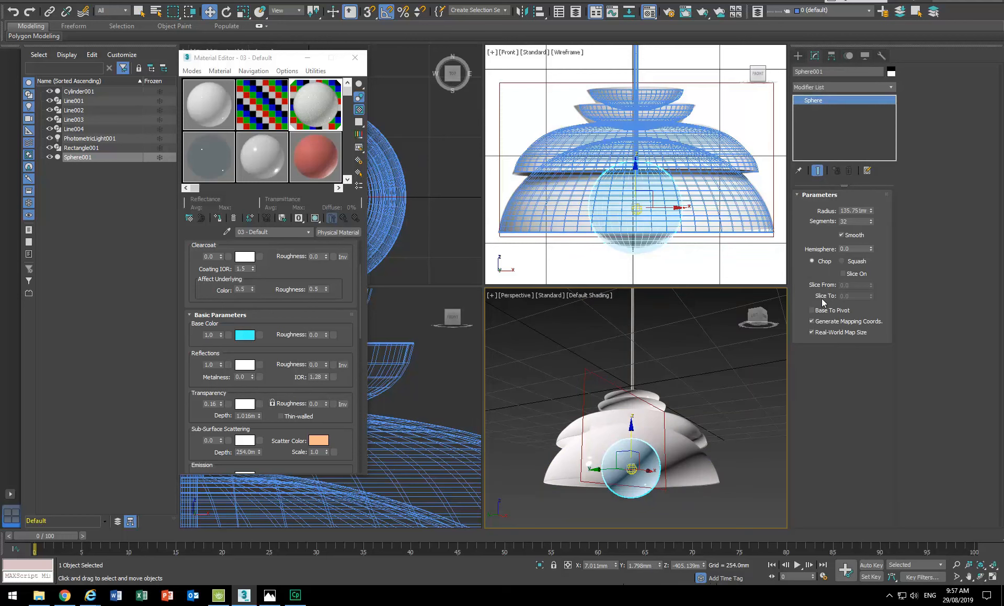
pyautogui.click(842, 273)
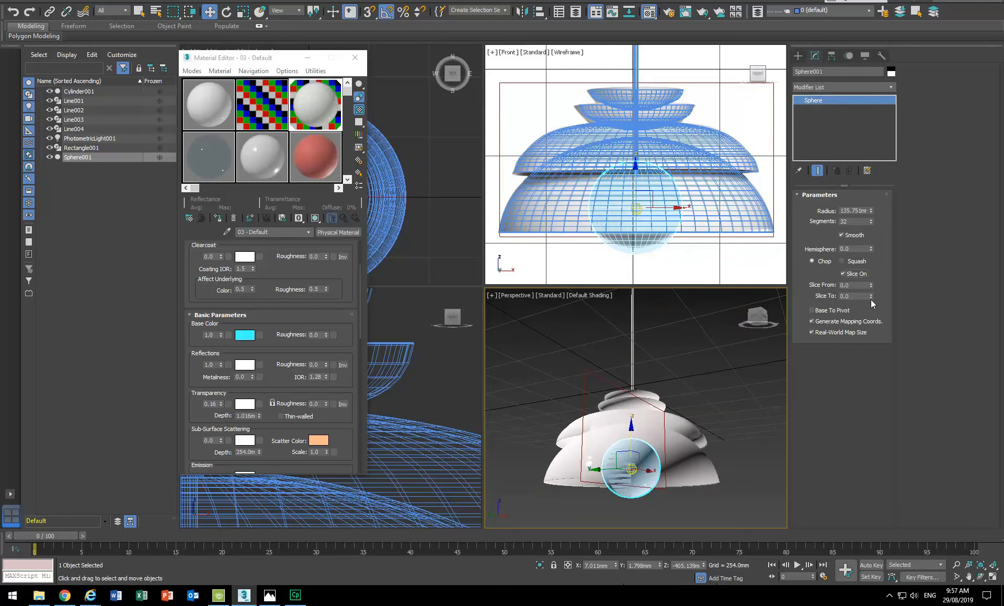
pyautogui.moveTo(870, 296); pyautogui.dragTo(873, 304)
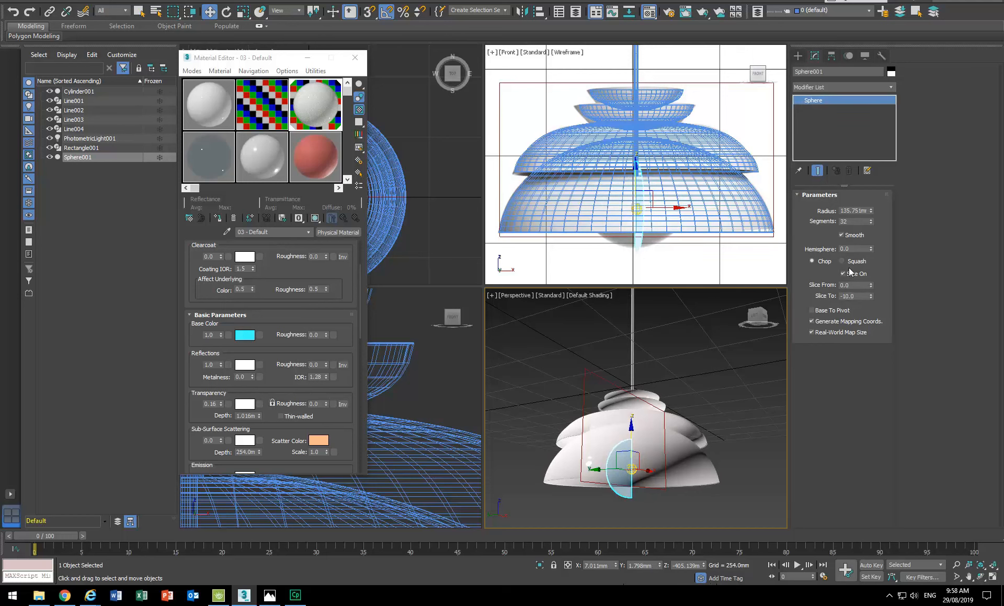
# Turn off slicing on the sphere and set its Hemisphere value to 0.54.
pyautogui.rightClick(873, 296)
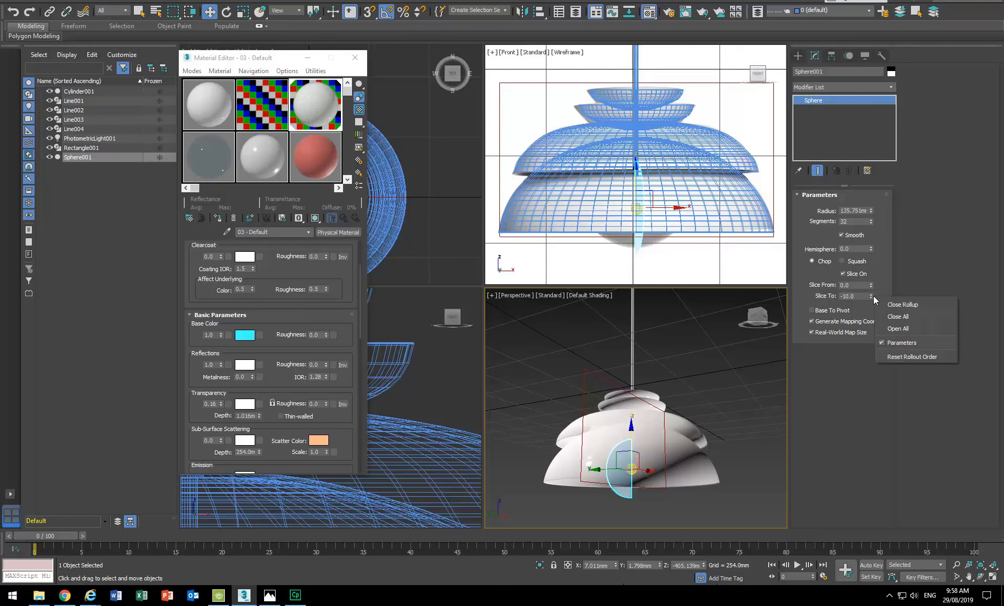
pyautogui.rightClick(870, 294)
pyautogui.click(842, 273)
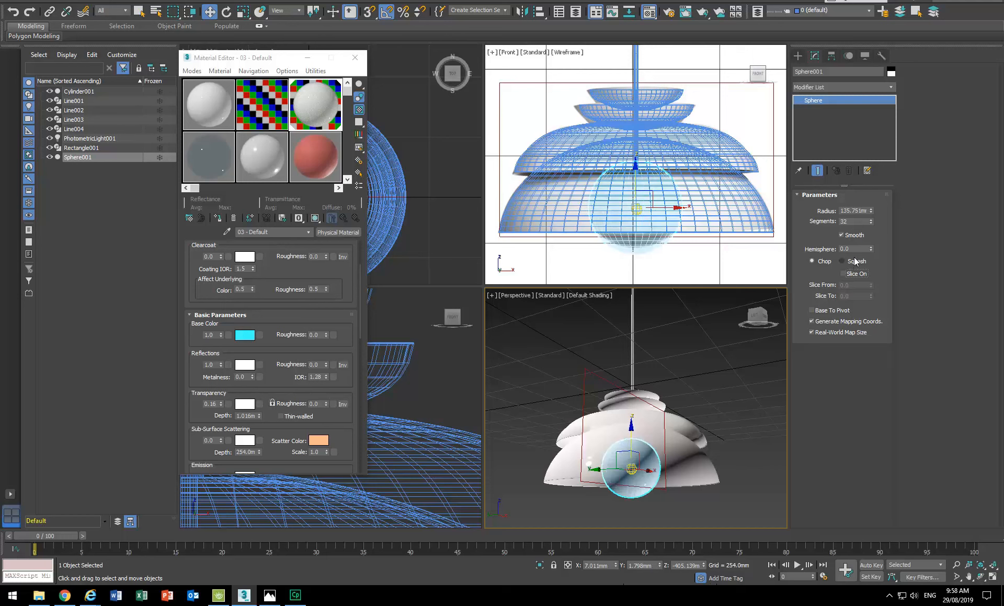
pyautogui.moveTo(870, 250); pyautogui.dragTo(868, 218)
pyautogui.moveTo(869, 218); pyautogui.dragTo(869, 193)
# Rotate the hemisphere upside down in the Front view so its dome faces downward, and deselect it.
pyautogui.rightClick(619, 200)
pyautogui.rightClick(623, 211)
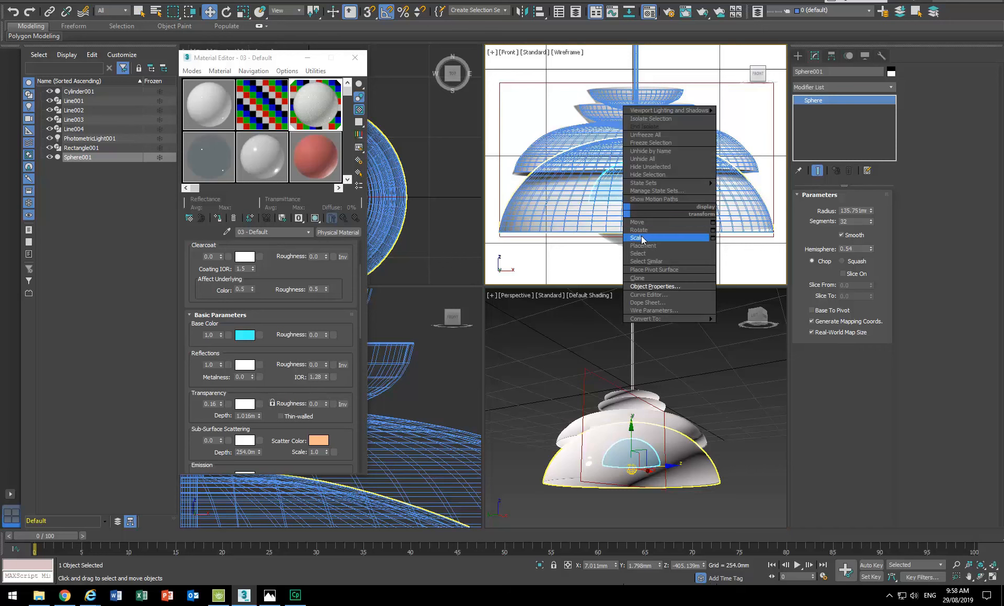
pyautogui.click(637, 230)
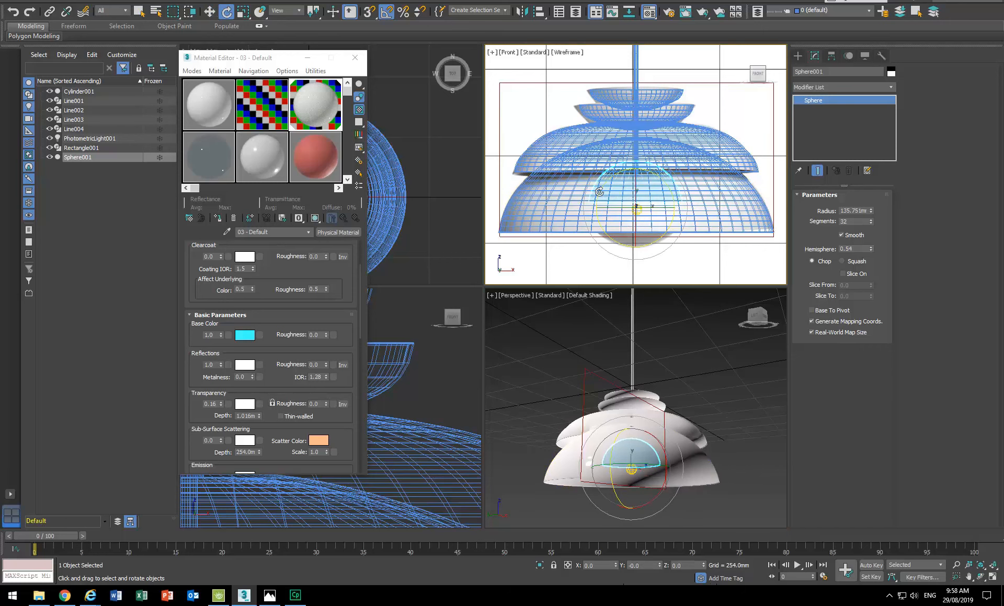
pyautogui.moveTo(599, 191); pyautogui.dragTo(612, 294)
pyautogui.click(568, 357)
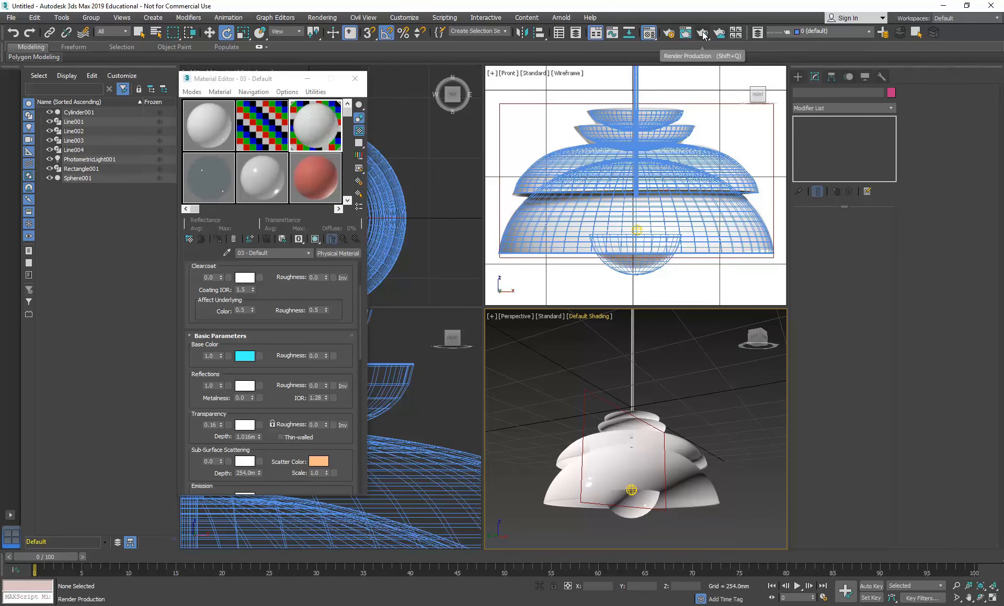
# Open the render setup and the exposure control settings, and render an exposure preview of the lamp.
pyautogui.click(670, 33)
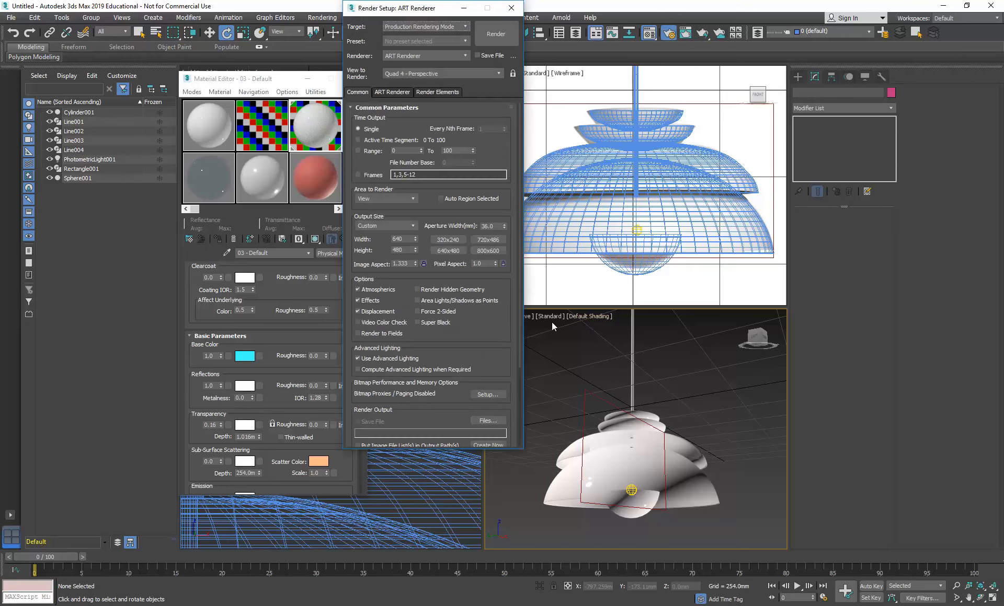
pyautogui.moveTo(393, 13); pyautogui.dragTo(708, 76)
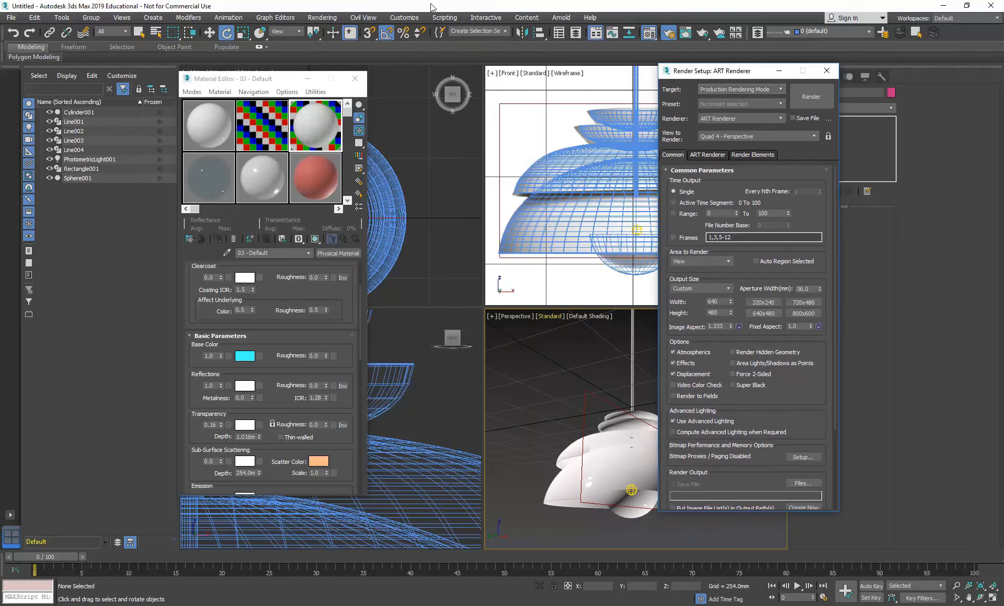
pyautogui.click(321, 17)
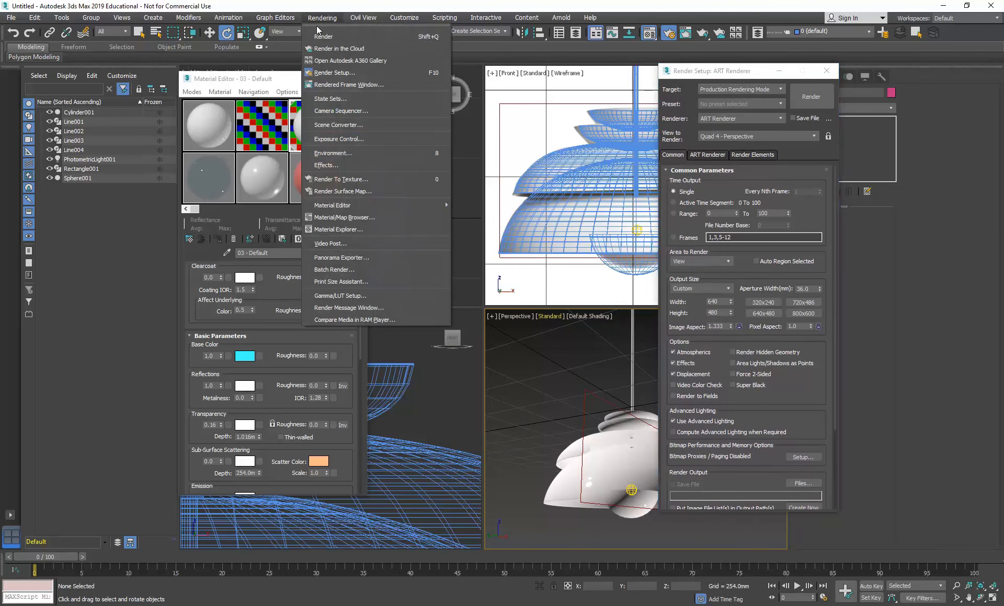
pyautogui.click(343, 141)
pyautogui.moveTo(306, 74); pyautogui.dragTo(330, 121)
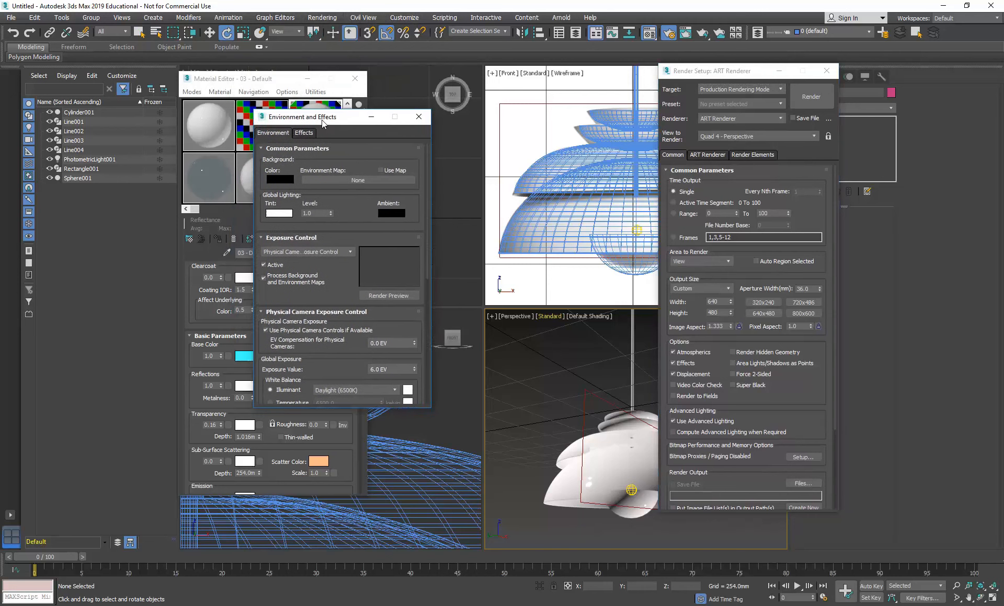
pyautogui.click(388, 298)
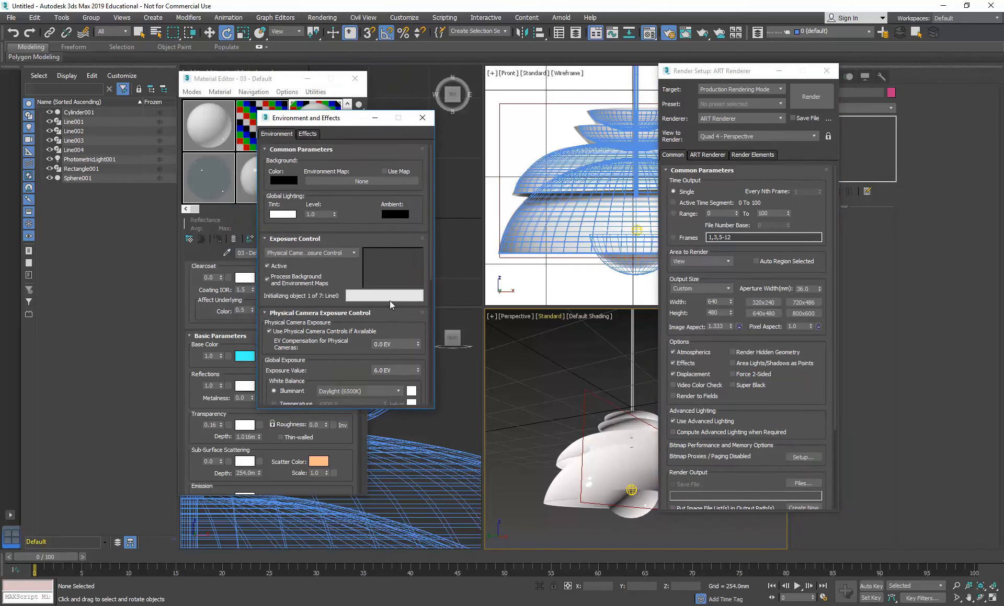
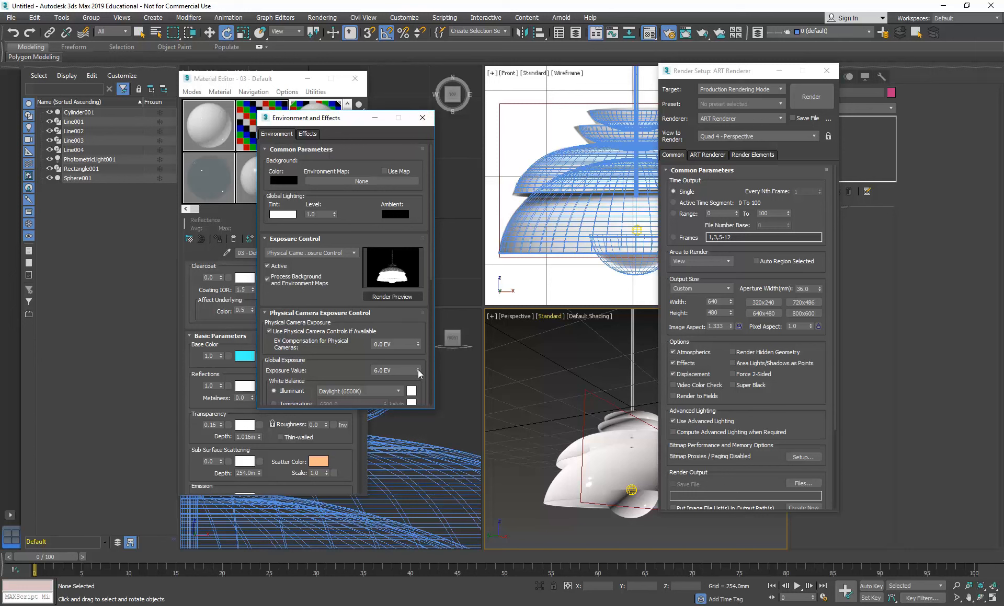
# Set the global Exposure Value to about 10.585 EV and close the exposure, render setup and material editor windows.
pyautogui.moveTo(418, 372); pyautogui.dragTo(419, 340)
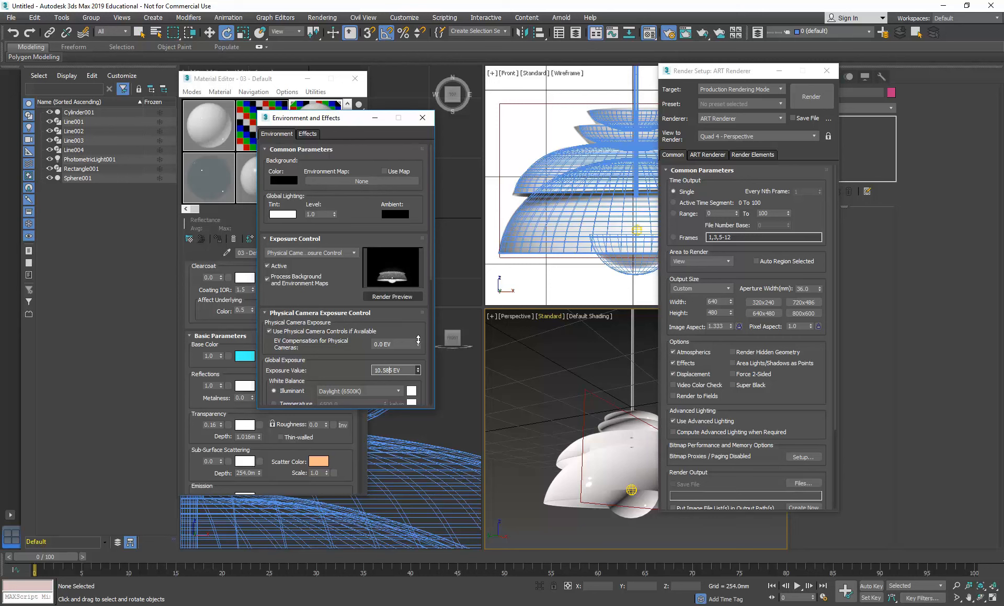
pyautogui.click(422, 118)
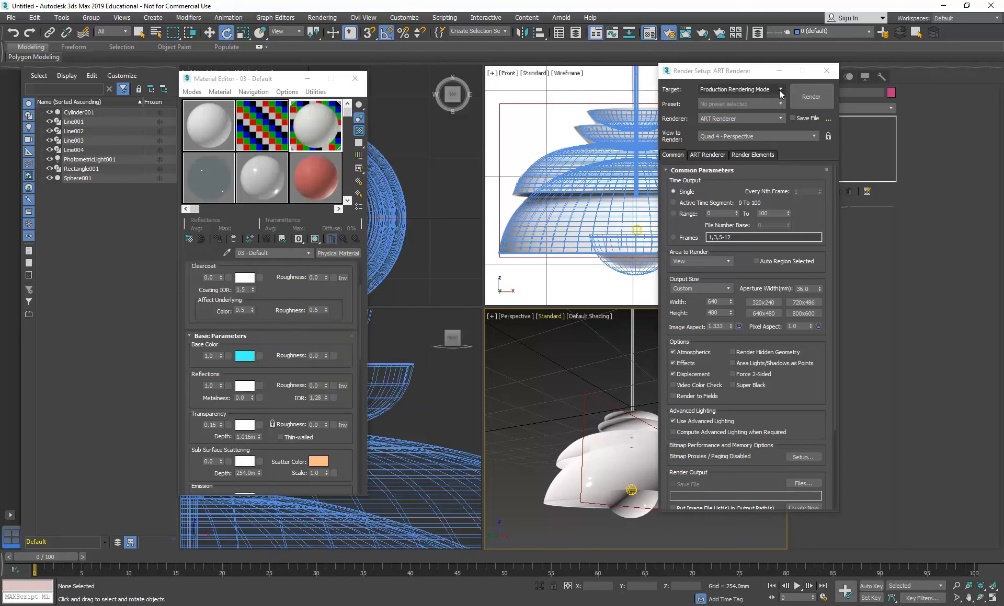
pyautogui.click(826, 72)
pyautogui.click(355, 79)
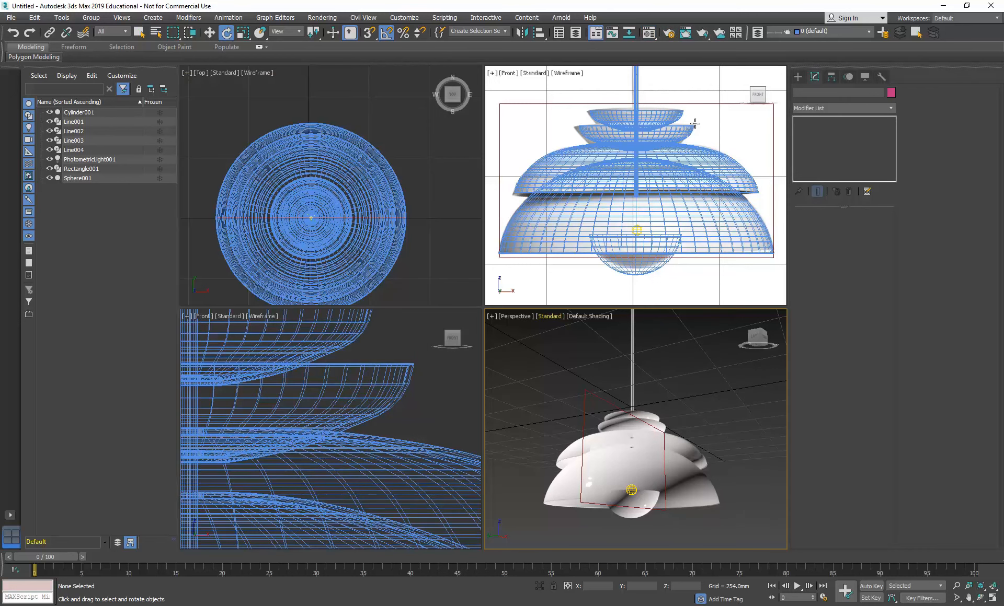
# Create a second photometric Free Light to one side of the lamp in the Top view.
pyautogui.click(798, 78)
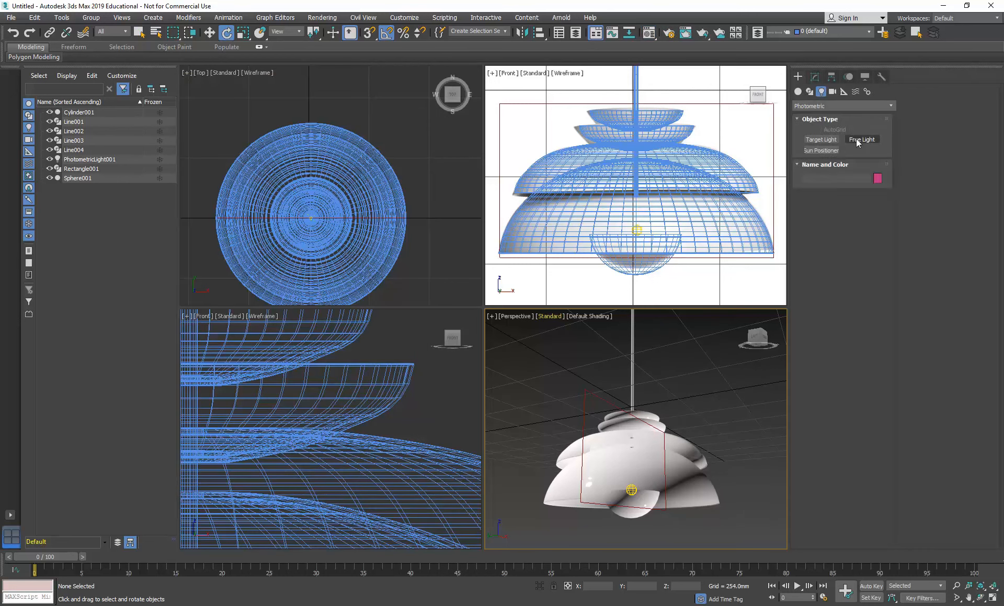
pyautogui.click(861, 139)
pyautogui.scroll(-3, 356, 200)
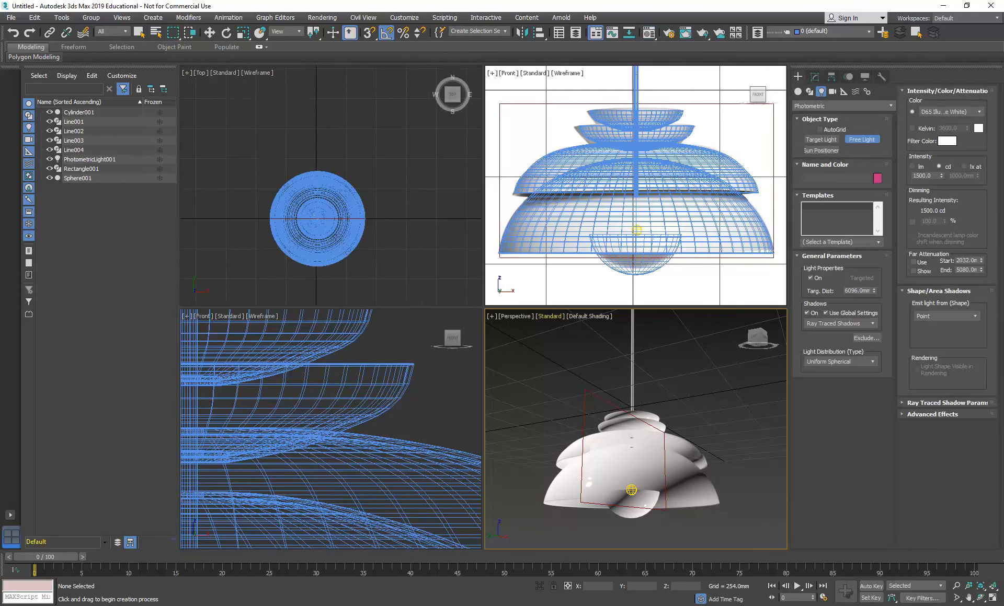
pyautogui.click(275, 201)
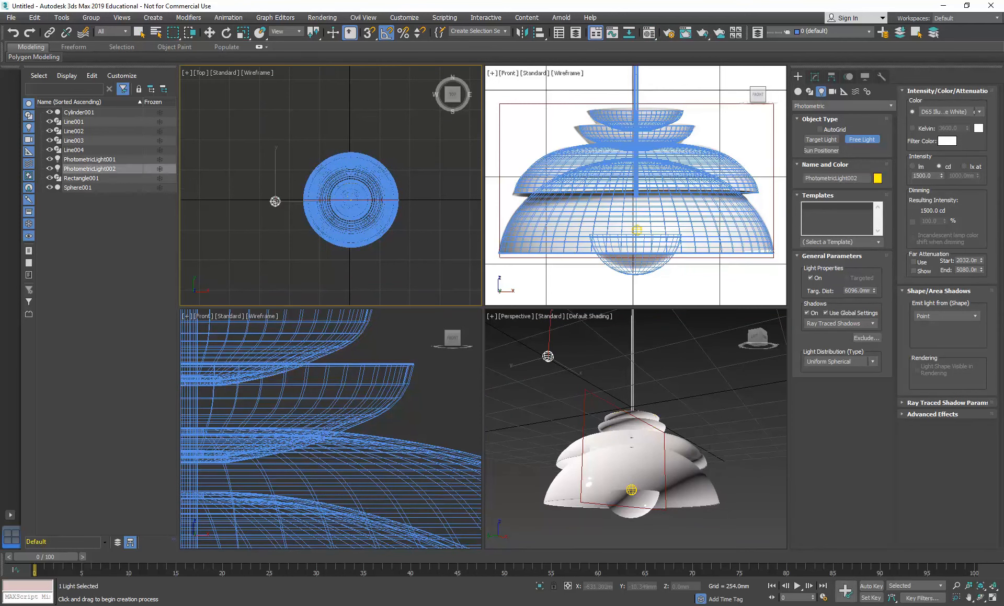
# Undo the zoom changes in the Front view that holds the reference image.
pyautogui.scroll(4, 601, 195)
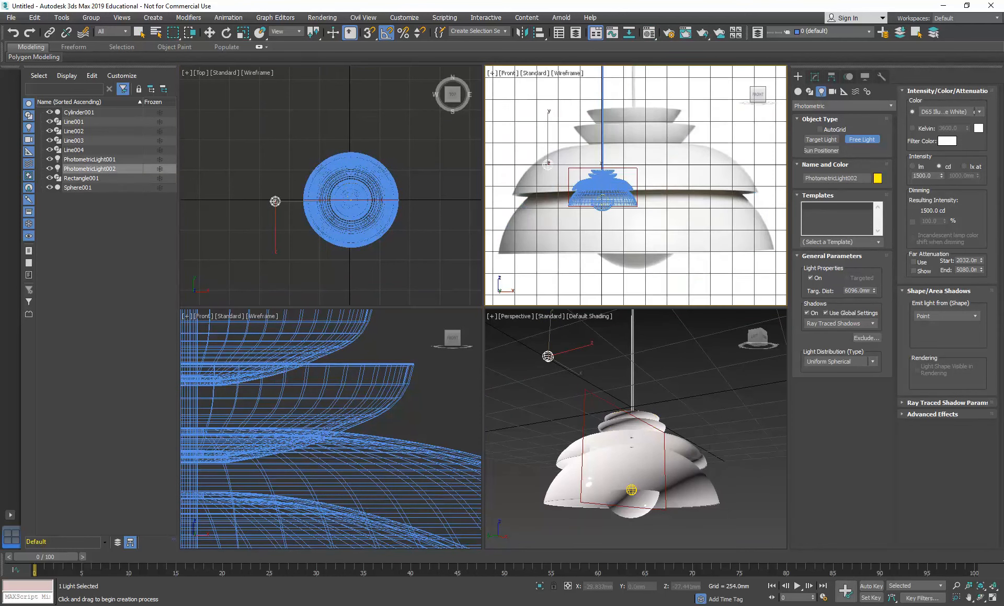
pyautogui.click(126, 20)
pyautogui.click(137, 37)
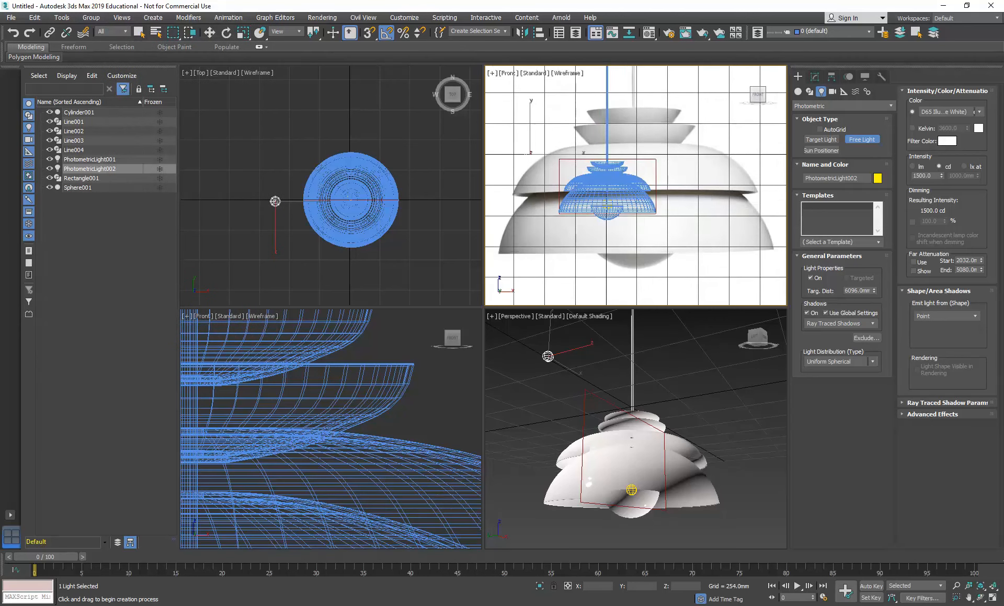
pyautogui.click(121, 17)
pyautogui.click(123, 35)
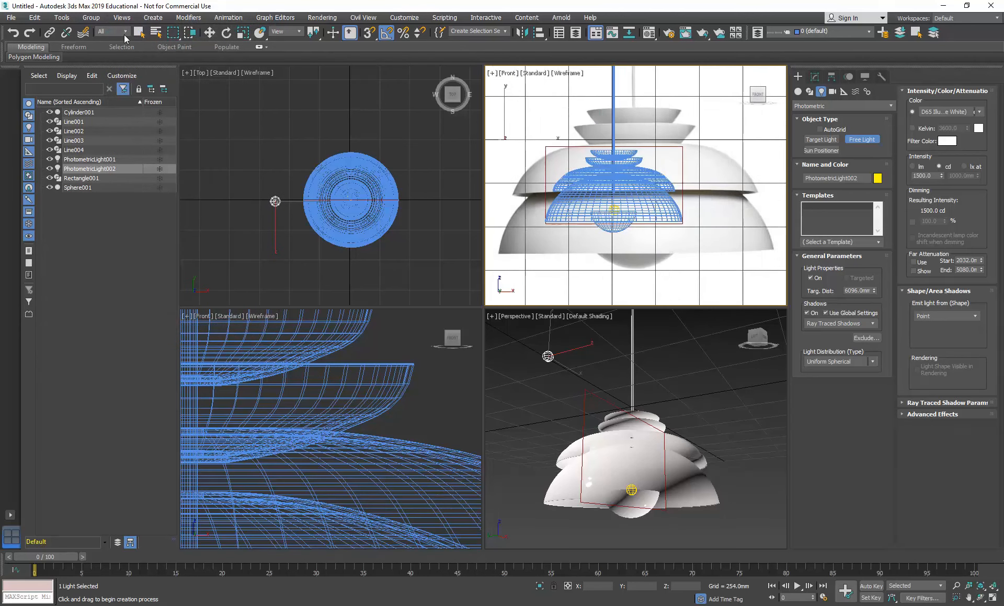
pyautogui.click(121, 17)
pyautogui.click(124, 35)
pyautogui.click(122, 18)
pyautogui.click(124, 36)
# Move the new light up above the lampshades to a Z of about 990 mm in the second Front view.
pyautogui.scroll(-10, 306, 410)
pyautogui.moveTo(347, 429); pyautogui.dragTo(387, 454, button='middle')
pyautogui.scroll(-2, 282, 419)
pyautogui.moveTo(283, 418); pyautogui.dragTo(289, 436, button='middle')
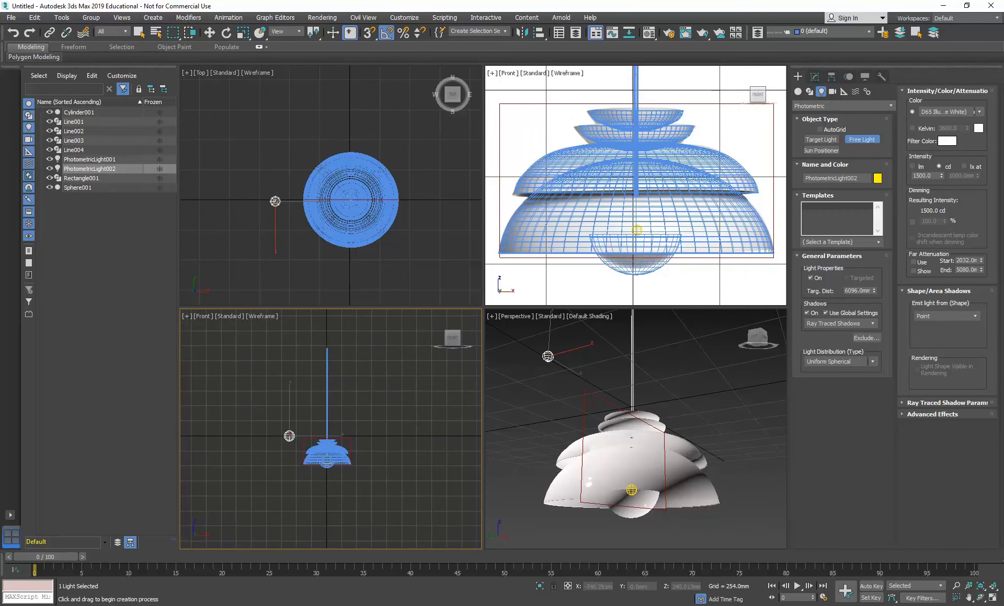
pyautogui.press('e')
pyautogui.rightClick(291, 421)
pyautogui.click(313, 432)
pyautogui.moveTo(290, 413); pyautogui.dragTo(291, 354)
pyautogui.rightClick(582, 417)
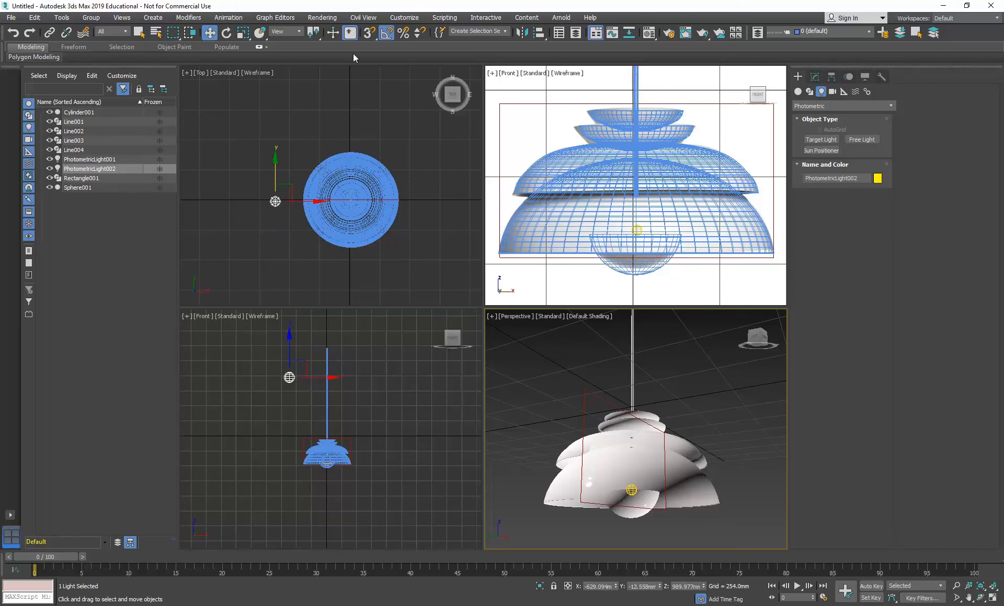
# Render a new exposure preview, set the global Exposure Value to about 9.143 EV and close the environment settings.
pyautogui.click(319, 17)
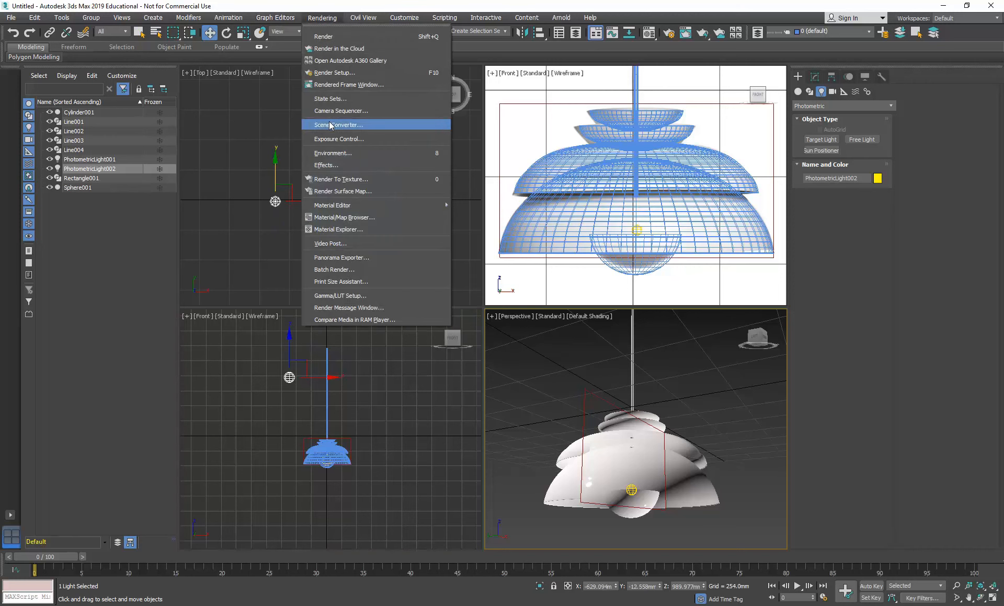
pyautogui.click(334, 153)
pyautogui.click(395, 296)
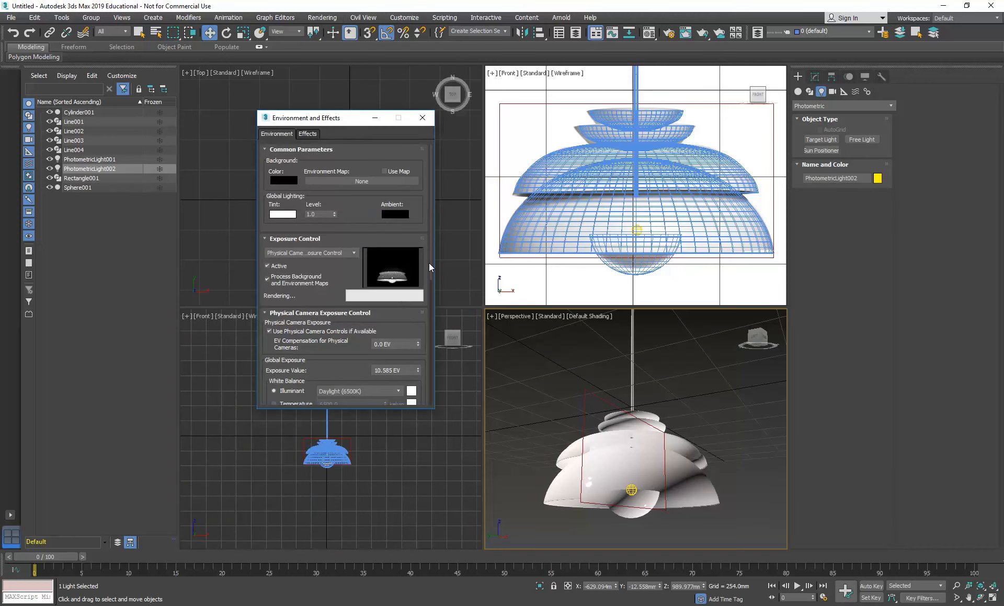
pyautogui.click(361, 302)
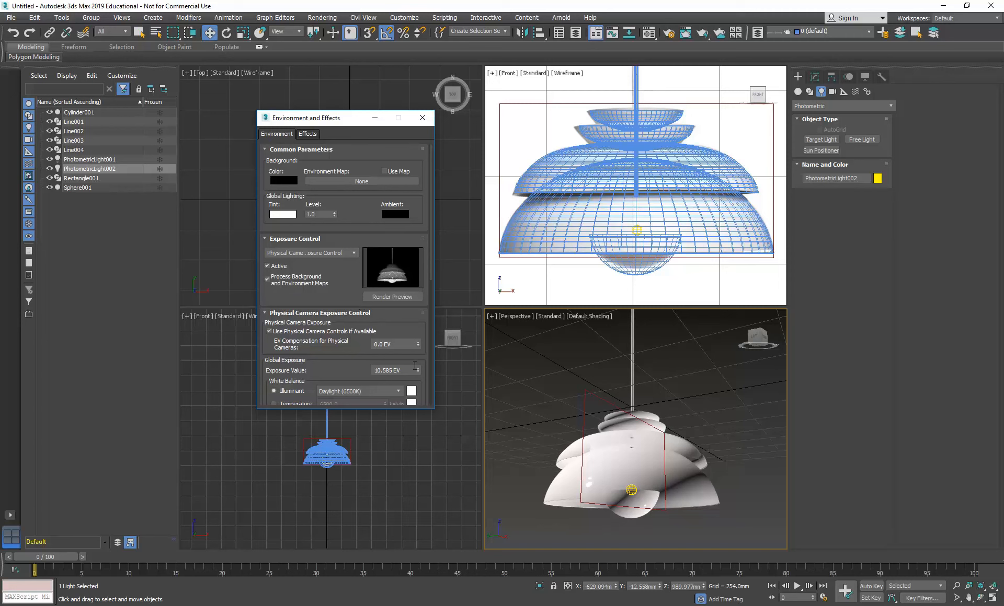
pyautogui.moveTo(417, 366); pyautogui.dragTo(418, 372)
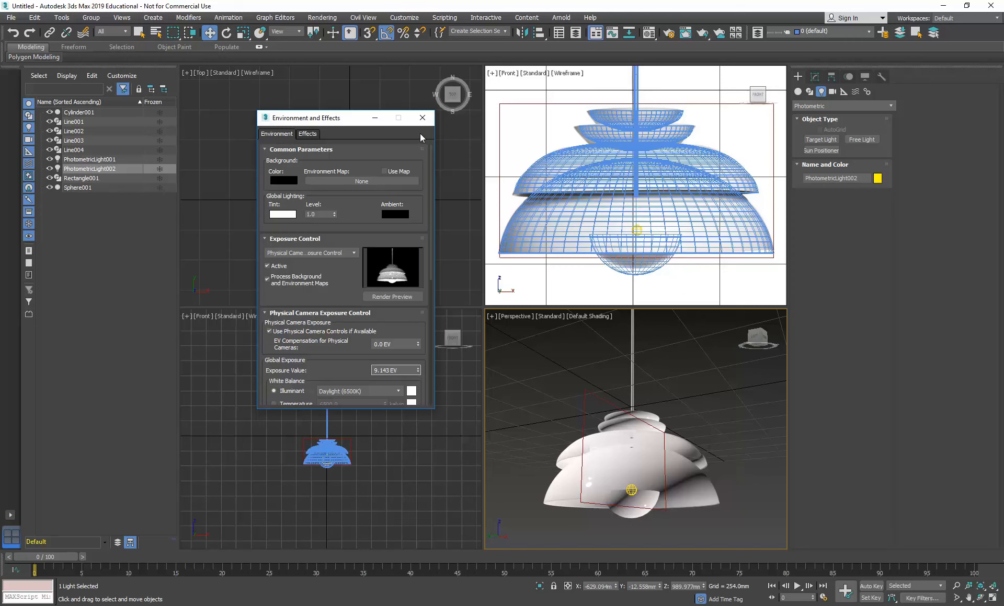
pyautogui.click(422, 118)
# Move the light to an X of about -1284 mm and clone it as an instance at about 1290 mm on the opposite side.
pyautogui.scroll(-2, 302, 242)
pyautogui.moveTo(276, 224); pyautogui.dragTo(242, 225)
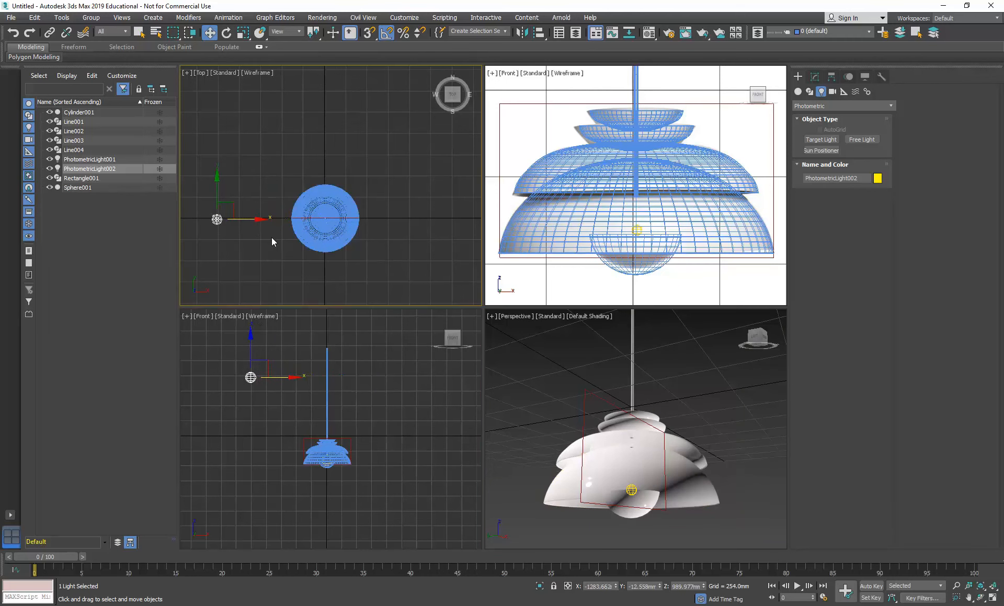
pyautogui.scroll(-1, 282, 243)
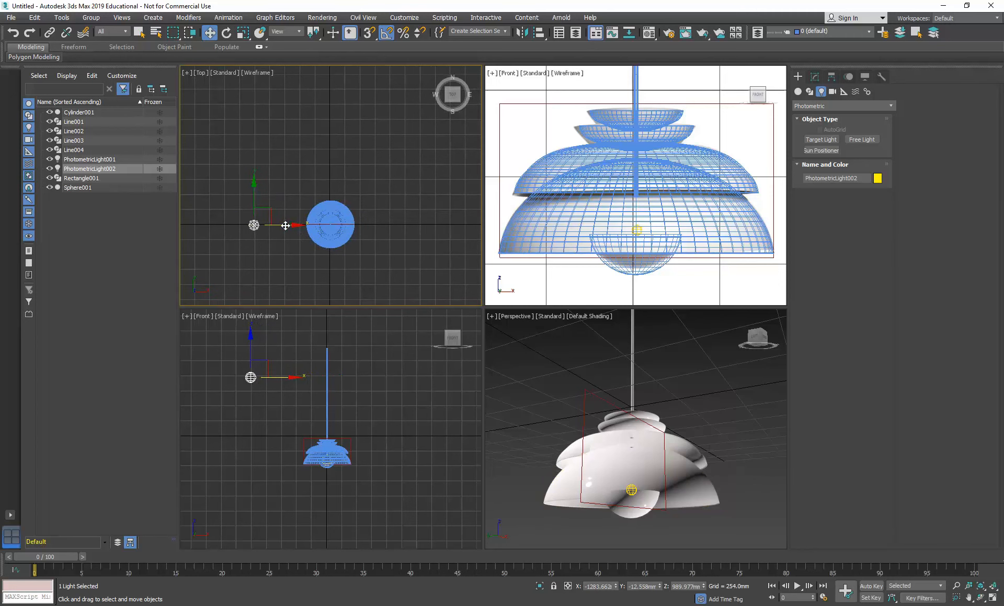
pyautogui.moveTo(276, 225)
pyautogui.keyDown('shift'); pyautogui.mouseDown()
pyautogui.moveTo(454, 219)
pyautogui.moveTo(428, 212)
pyautogui.mouseUp(); pyautogui.keyUp('shift')
pyautogui.click(450, 286)
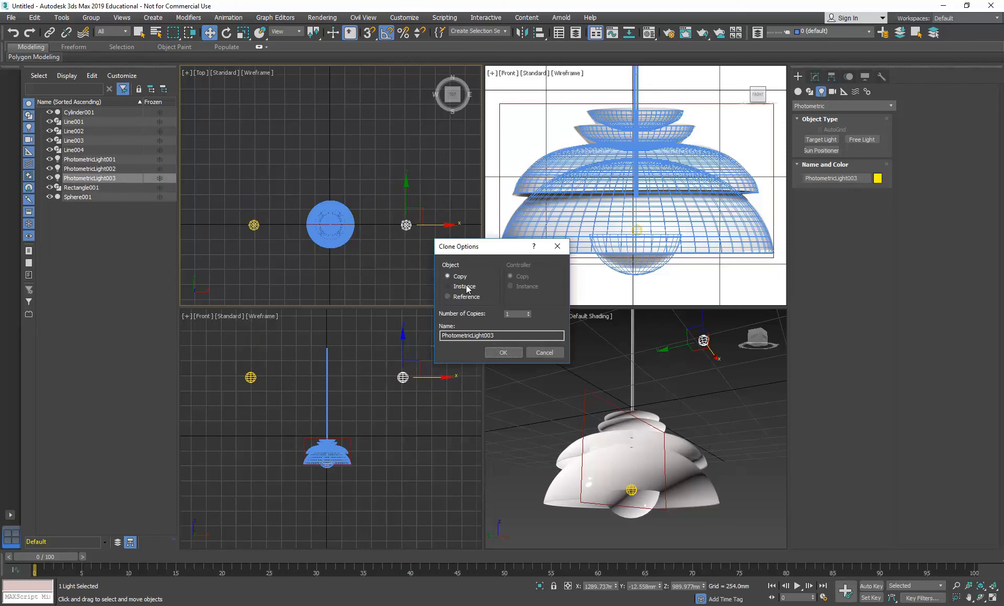
pyautogui.click(502, 353)
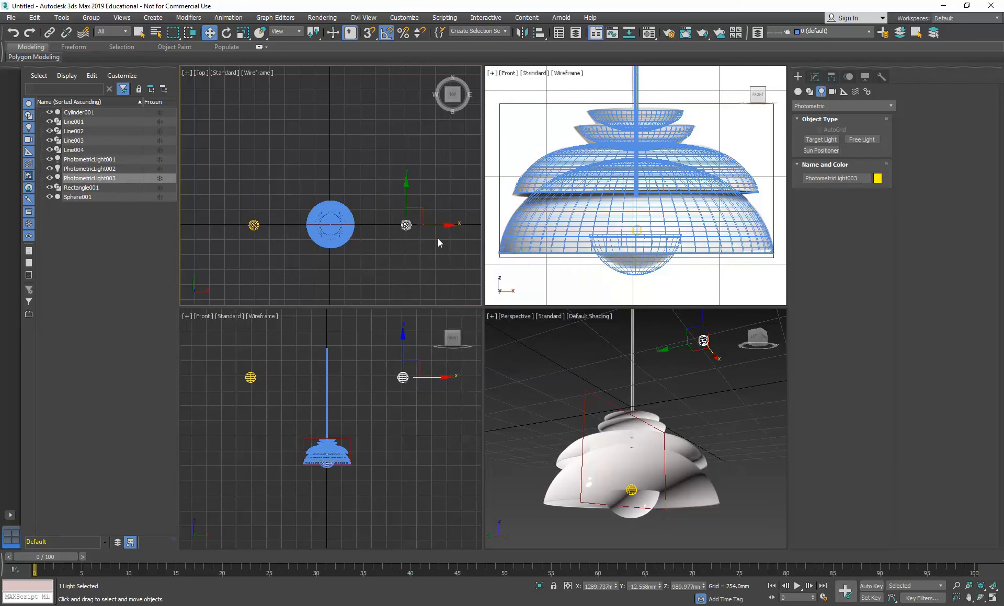
# Clone two more light instances in the Top view, one behind the lamp and one in front at a Y of about -1576 mm.
pyautogui.moveTo(423, 213)
pyautogui.keyDown('shift'); pyautogui.mouseDown()
pyautogui.moveTo(347, 103)
pyautogui.moveTo(327, 286)
pyautogui.mouseUp(); pyautogui.keyUp('shift')
pyautogui.click(500, 353)
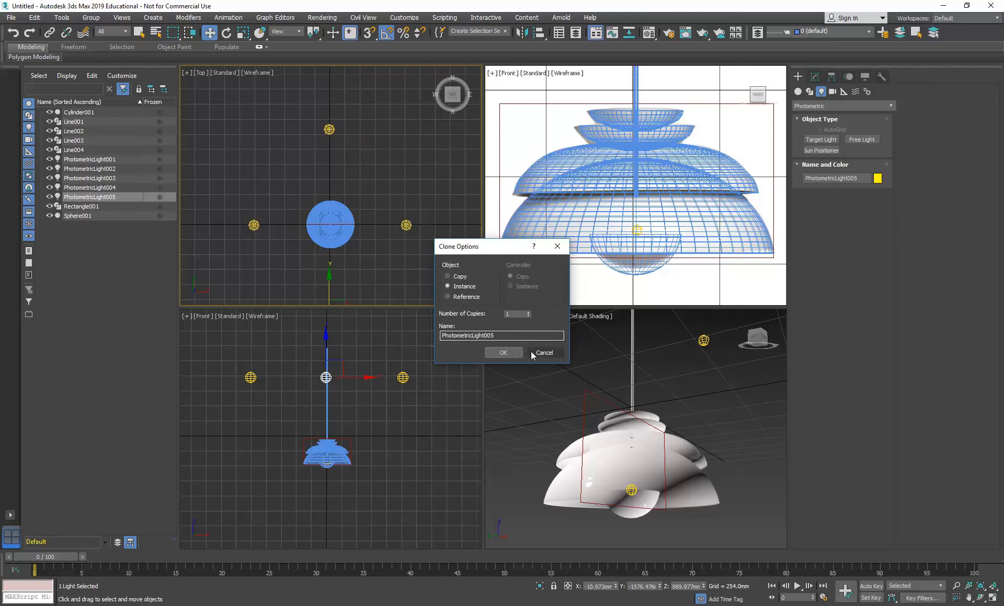
pyautogui.click(498, 352)
pyautogui.rightClick(559, 410)
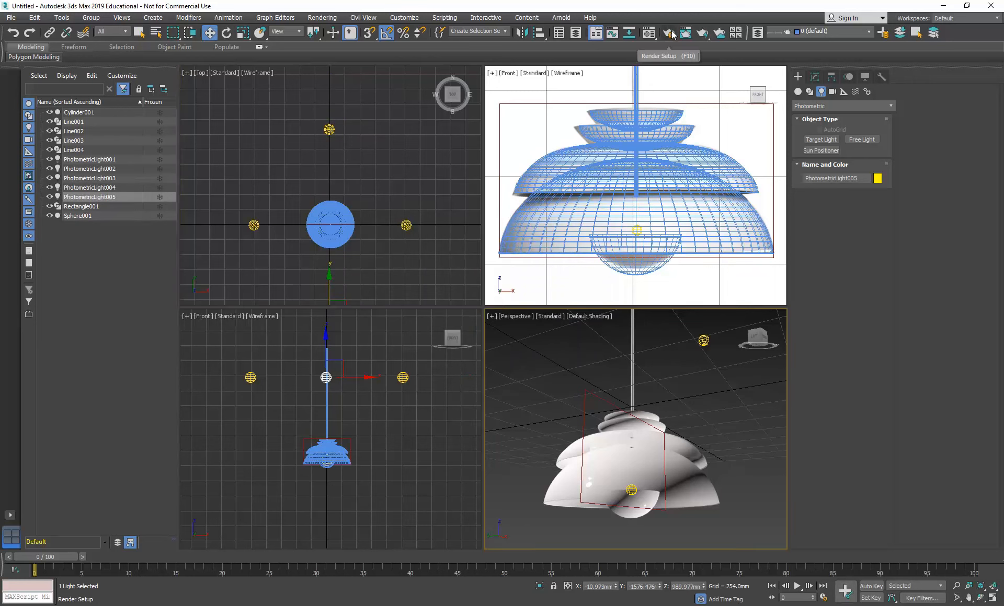
# Open the environment settings and render an exposure preview with all the surrounding lights.
pyautogui.click(321, 18)
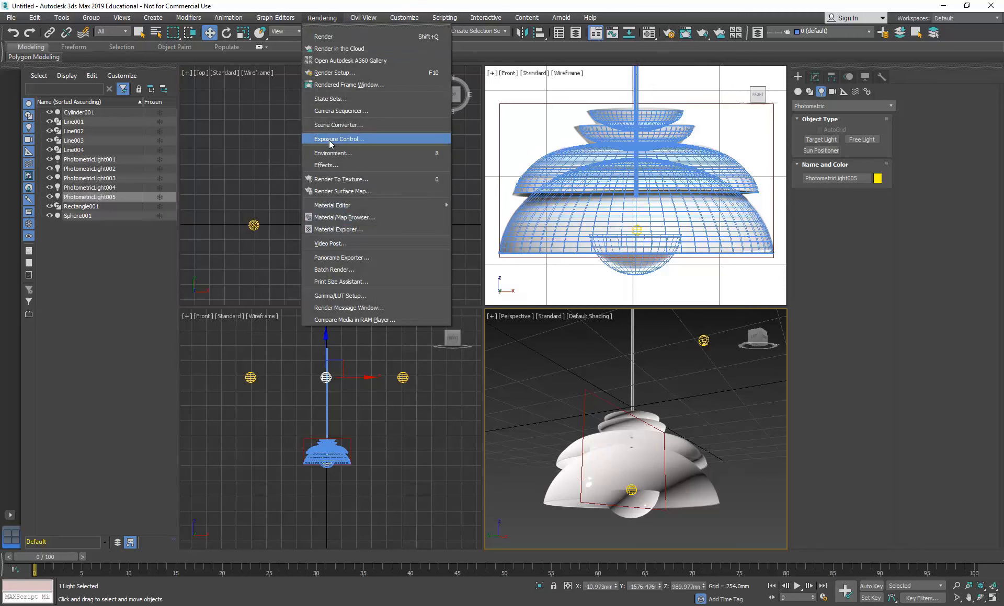
pyautogui.click(330, 152)
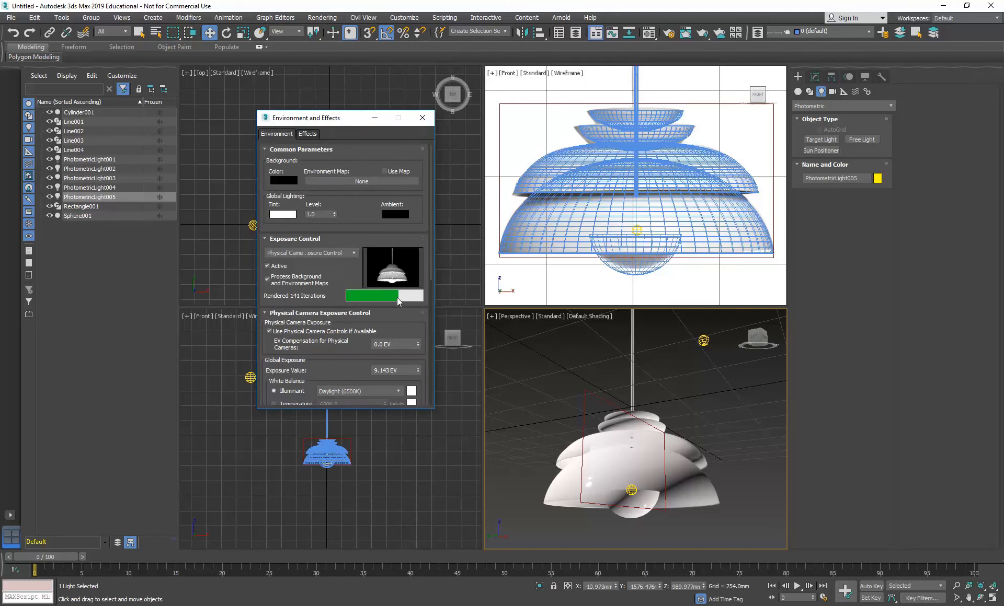
pyautogui.rightClick(566, 370)
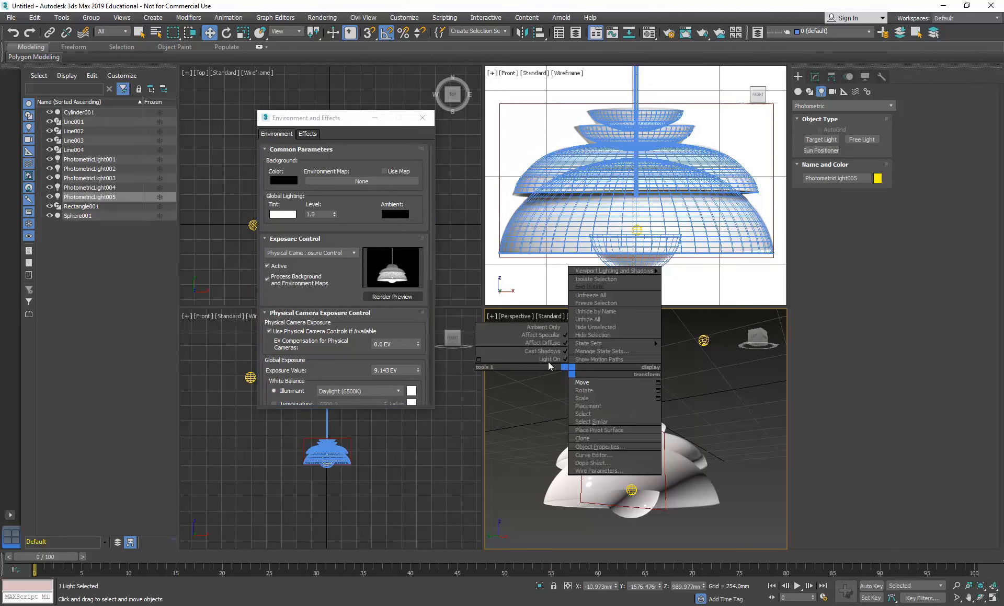
# Open the render setup, render the Perspective view with the ART Renderer and arrange the windows to inspect the frame.
pyautogui.click(669, 33)
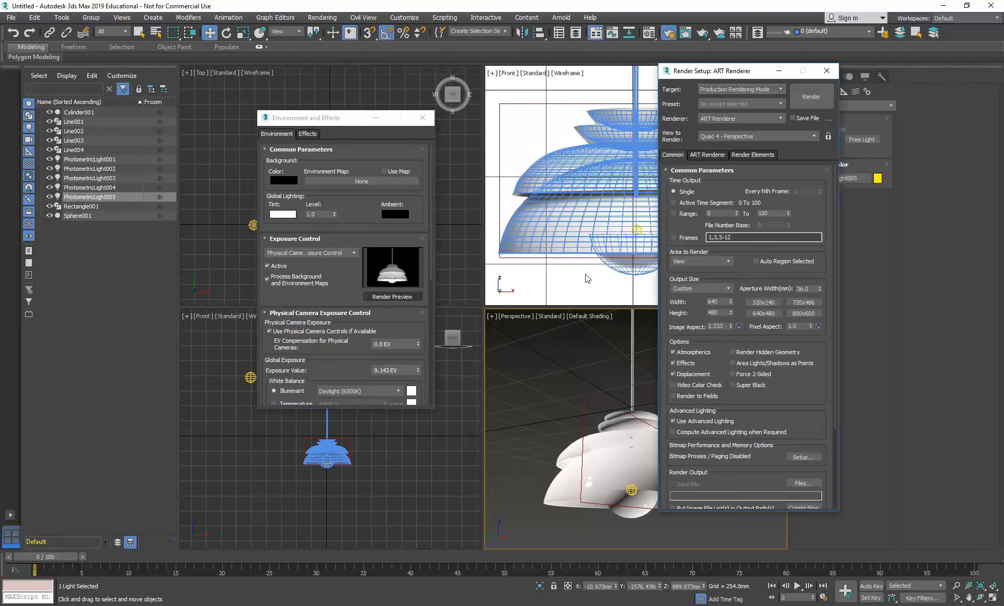
pyautogui.click(810, 96)
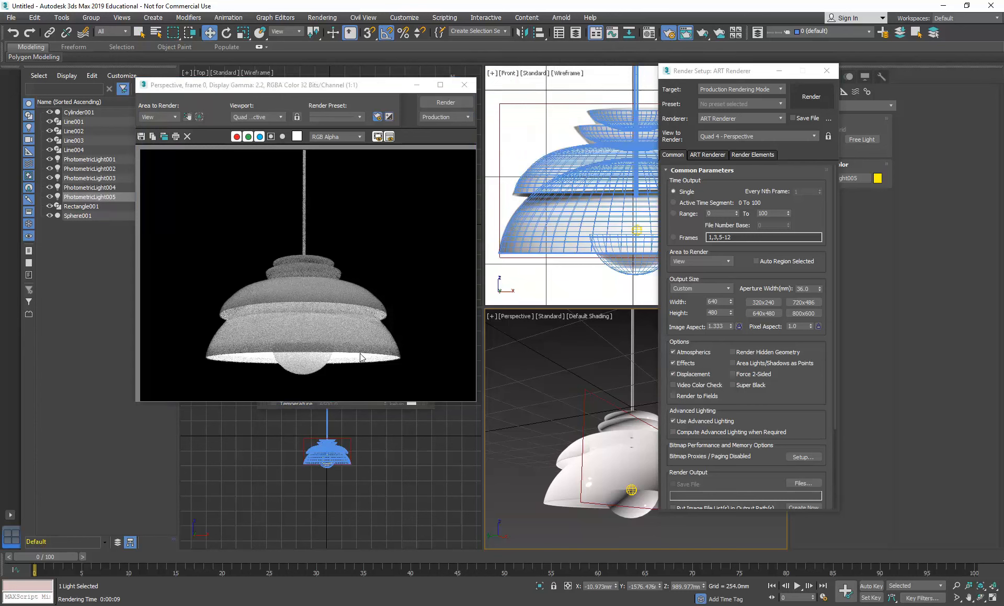
pyautogui.moveTo(741, 75); pyautogui.dragTo(761, 70)
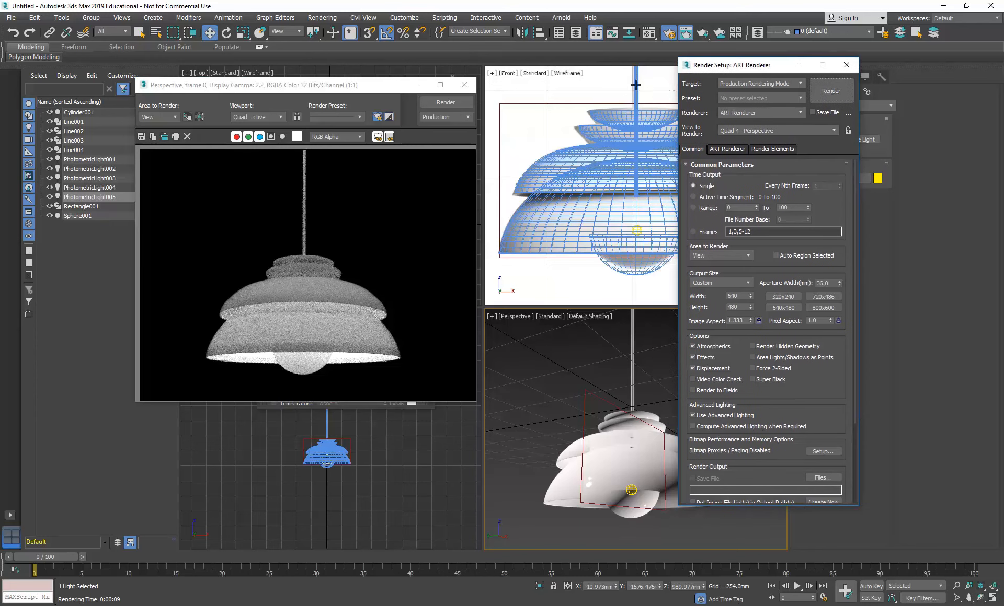
pyautogui.moveTo(274, 89); pyautogui.dragTo(361, 131)
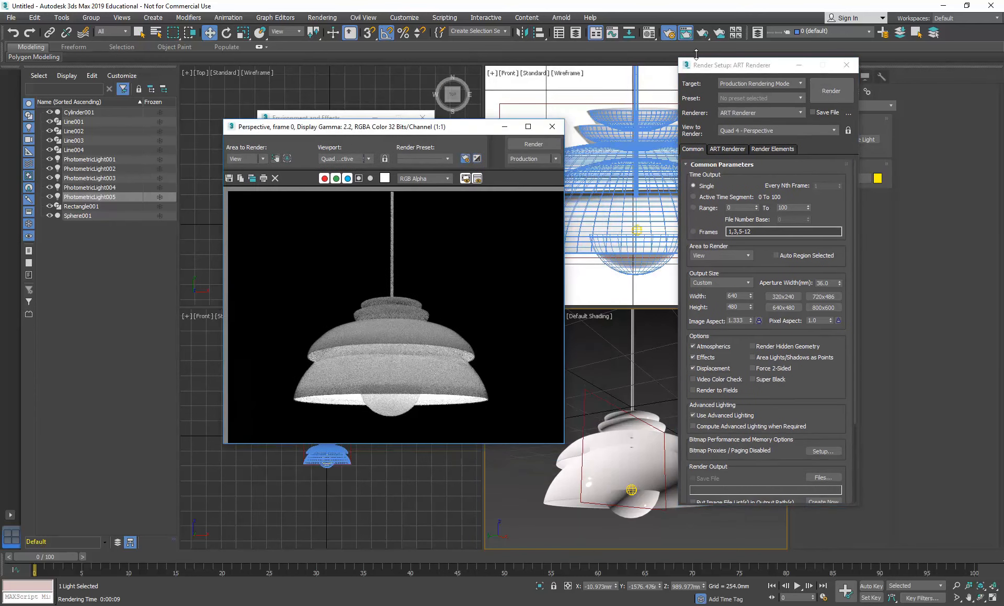
# Set the 03 - Default material to Standard mode, rename it White Plastic and copy that name.
pyautogui.click(648, 33)
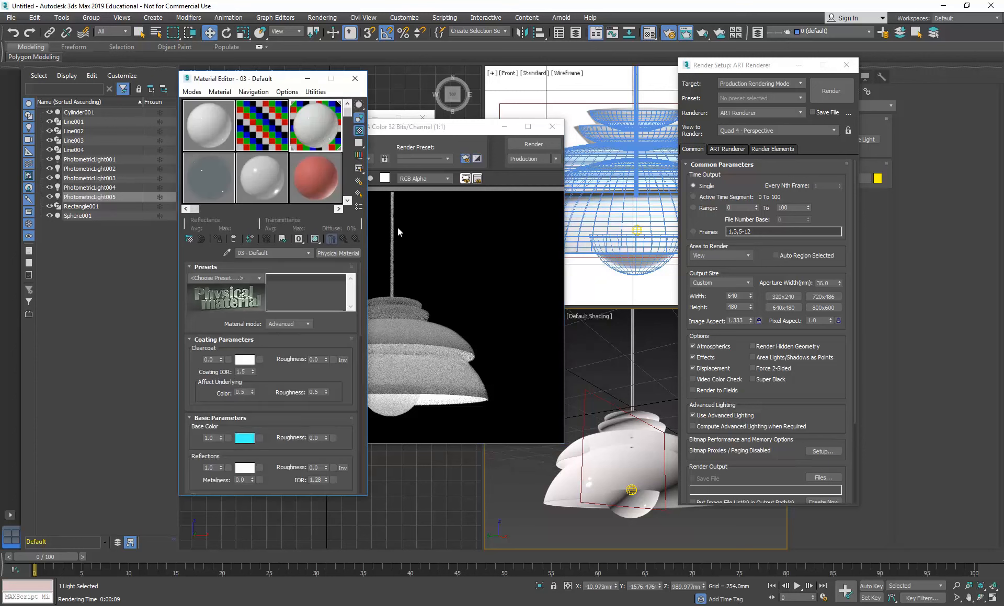
pyautogui.click(315, 126)
pyautogui.click(293, 332)
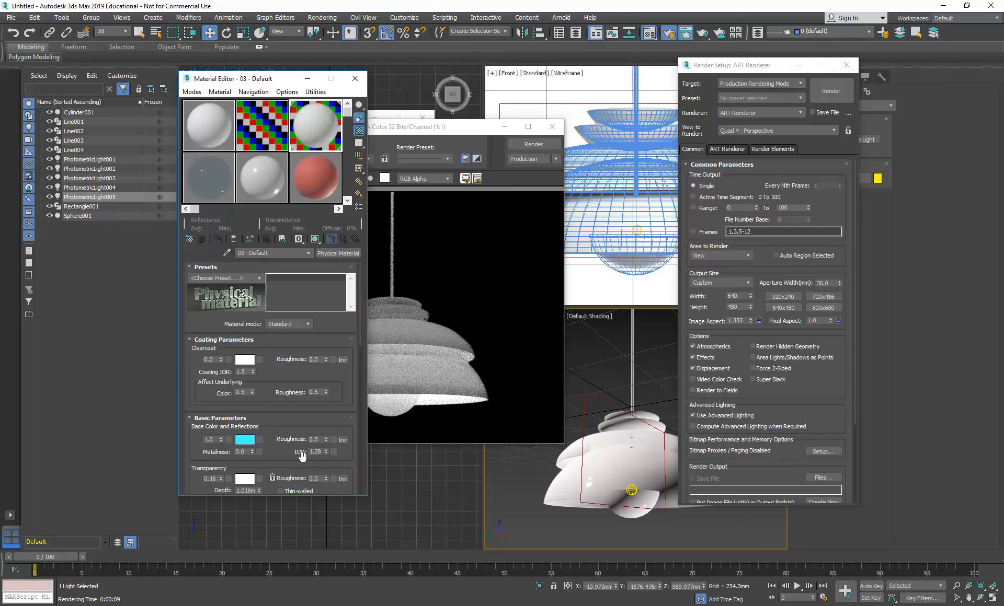
pyautogui.scroll(-2, 207, 403)
pyautogui.scroll(-3, 208, 404)
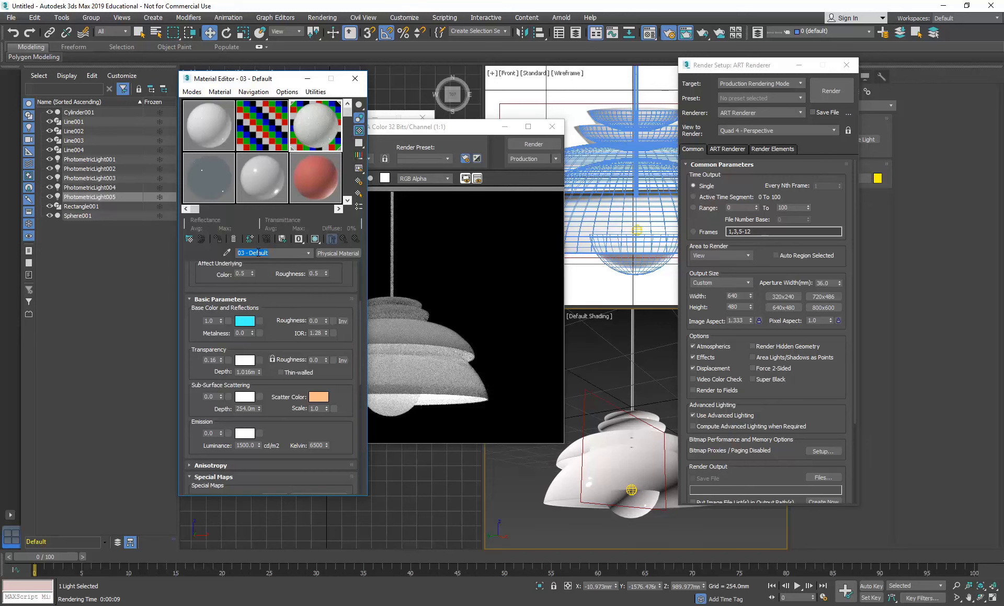
pyautogui.write('White Pla')
pyautogui.rightClick(258, 252)
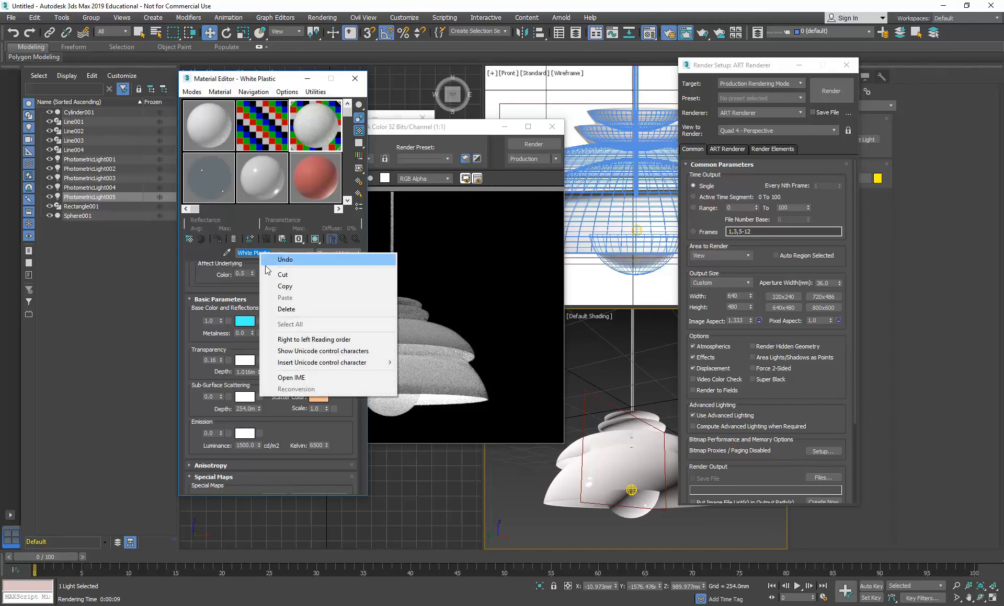
pyautogui.click(285, 286)
# Rename the Default Plastic Vinyl material to White Plastic and put it to the scene in place of the same-named material.
pyautogui.click(211, 127)
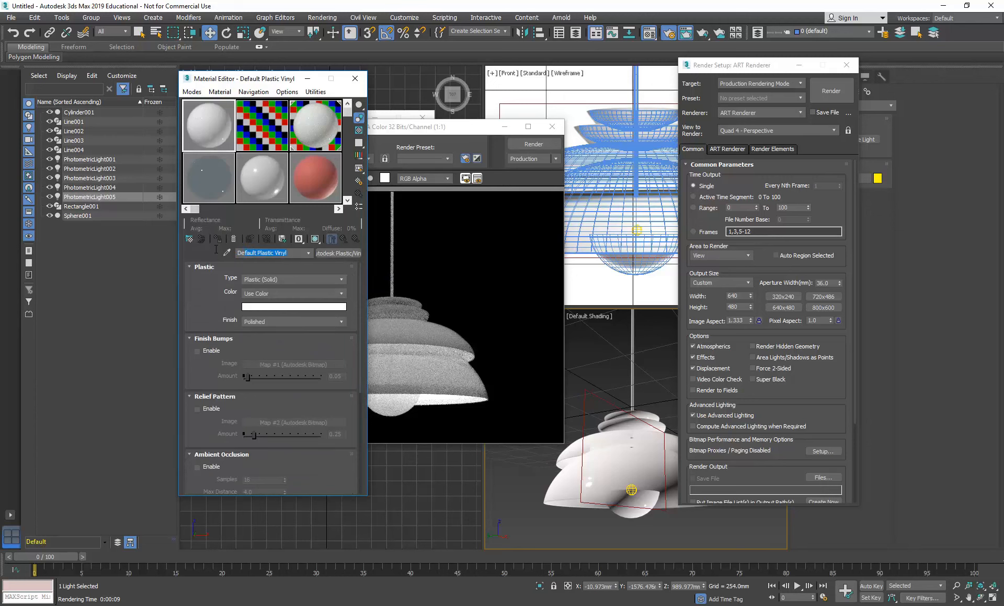
pyautogui.rightClick(262, 252)
pyautogui.click(301, 307)
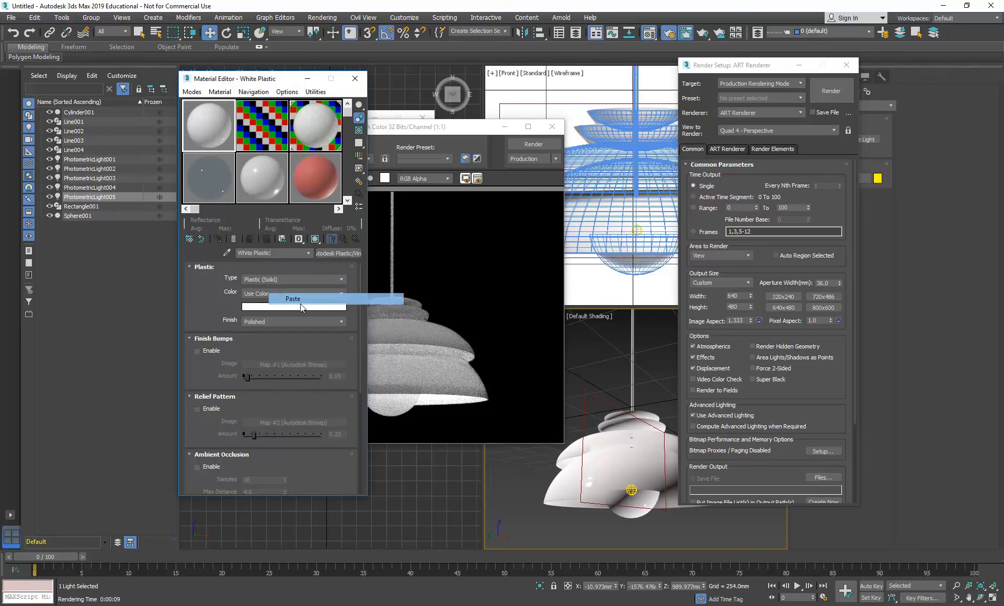
pyautogui.click(201, 239)
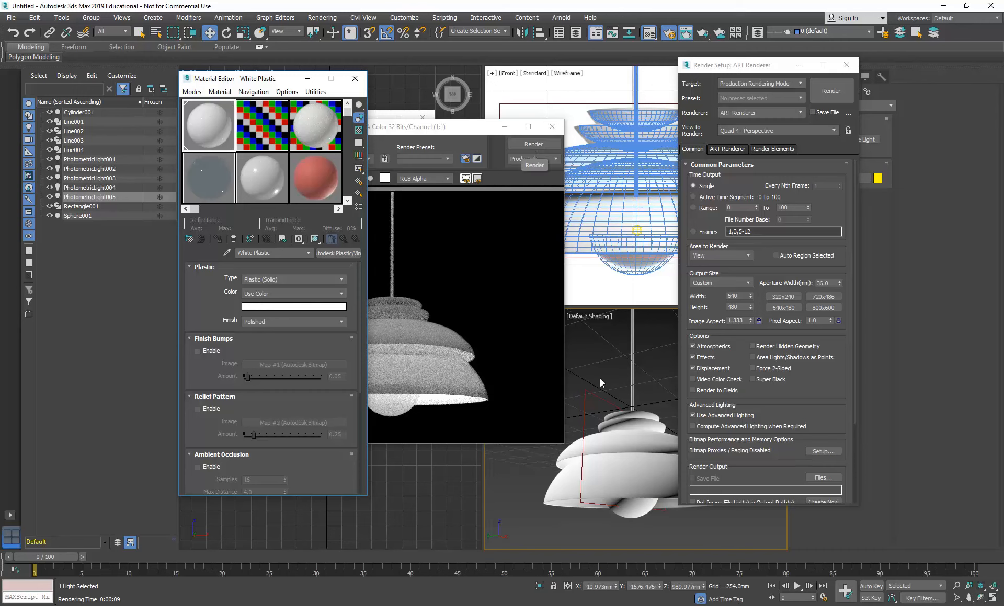
# Render the lamp again, continuing despite missing map coordinates, and move the rendered frame clear of the material editor.
pyautogui.click(533, 143)
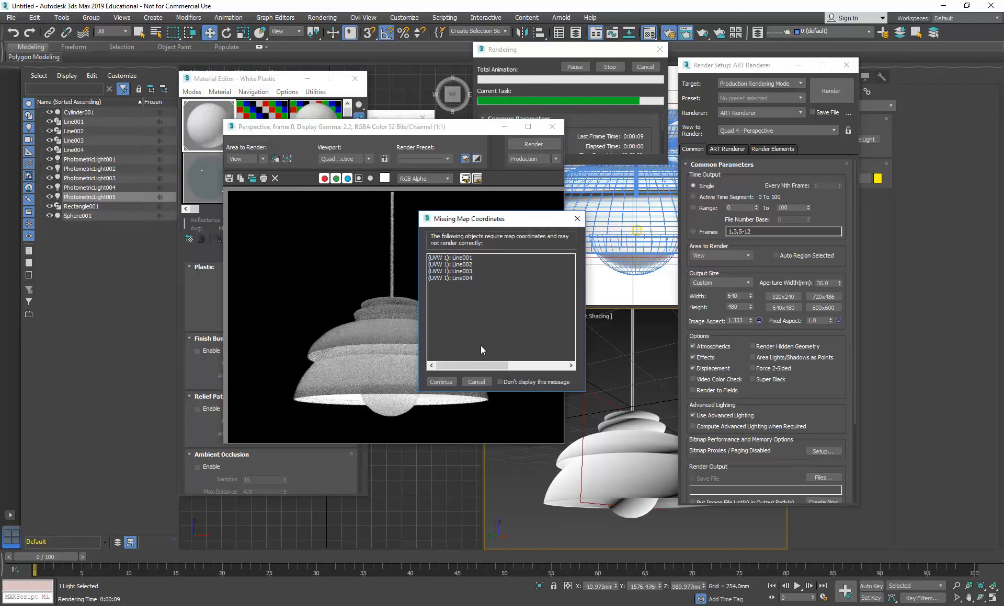
pyautogui.click(442, 382)
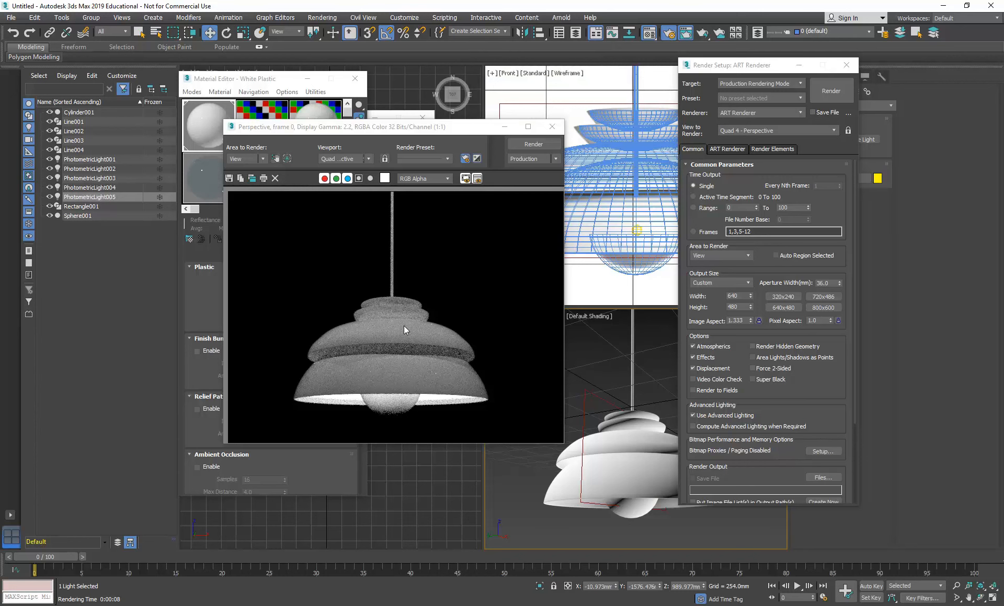
pyautogui.moveTo(391, 132); pyautogui.dragTo(558, 95)
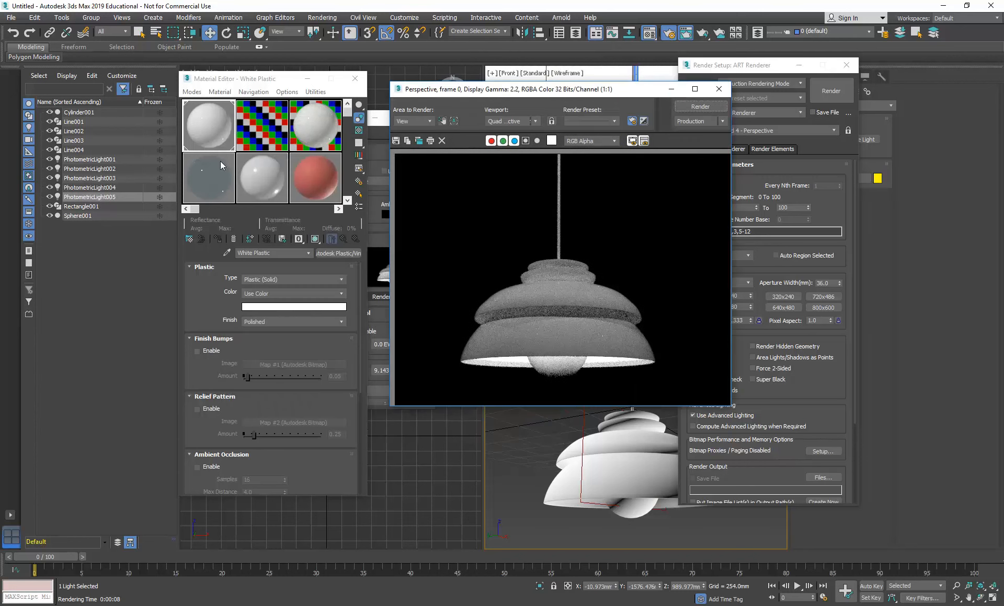
# Find PVC - White in the plastic material library and load it into the third sample slot.
pyautogui.click(267, 170)
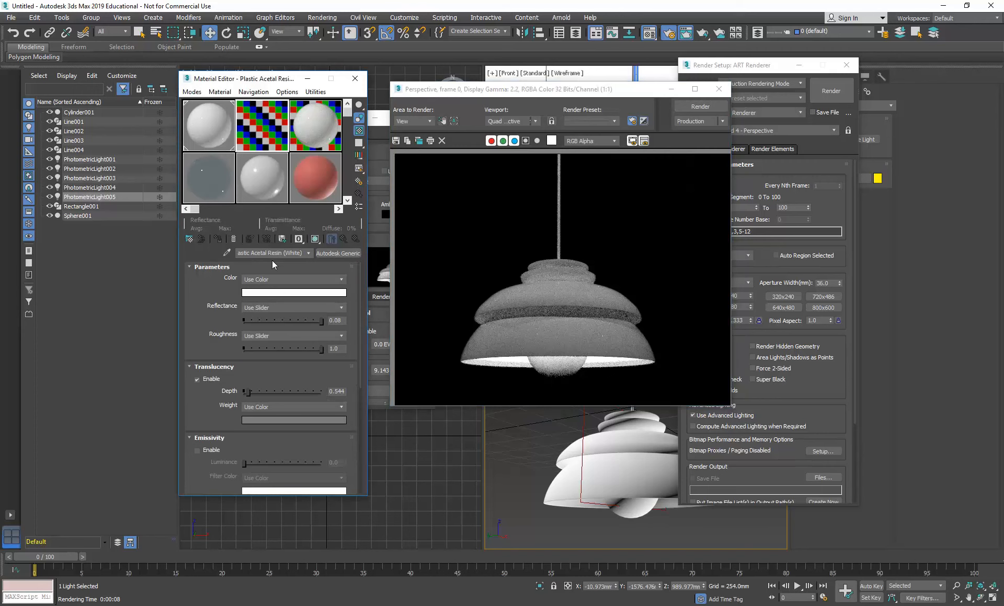
pyautogui.click(189, 240)
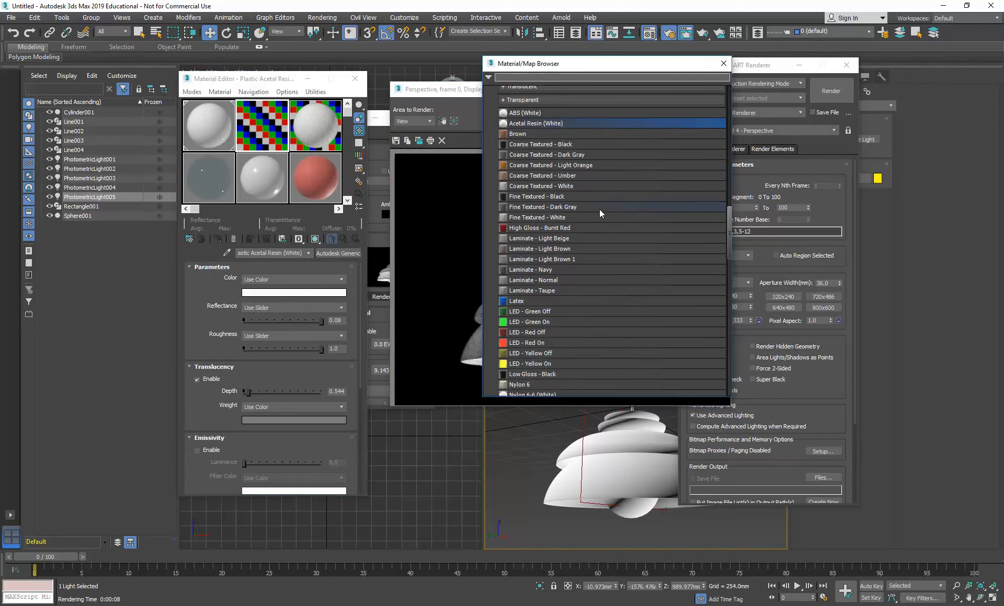
pyautogui.scroll(1, 547, 182)
pyautogui.scroll(1, 545, 184)
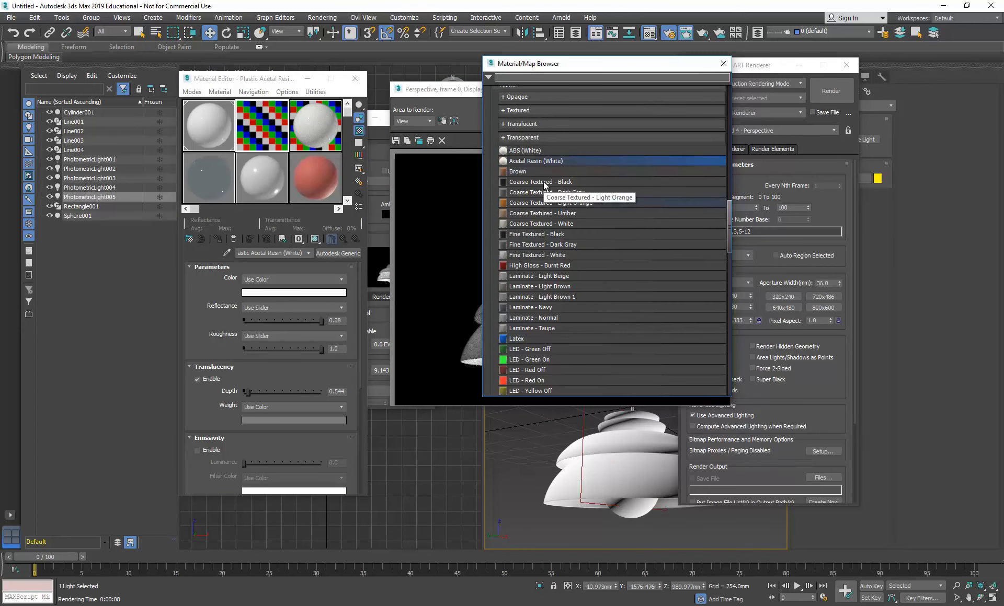
pyautogui.scroll(-1, 545, 184)
pyautogui.scroll(-13, 545, 184)
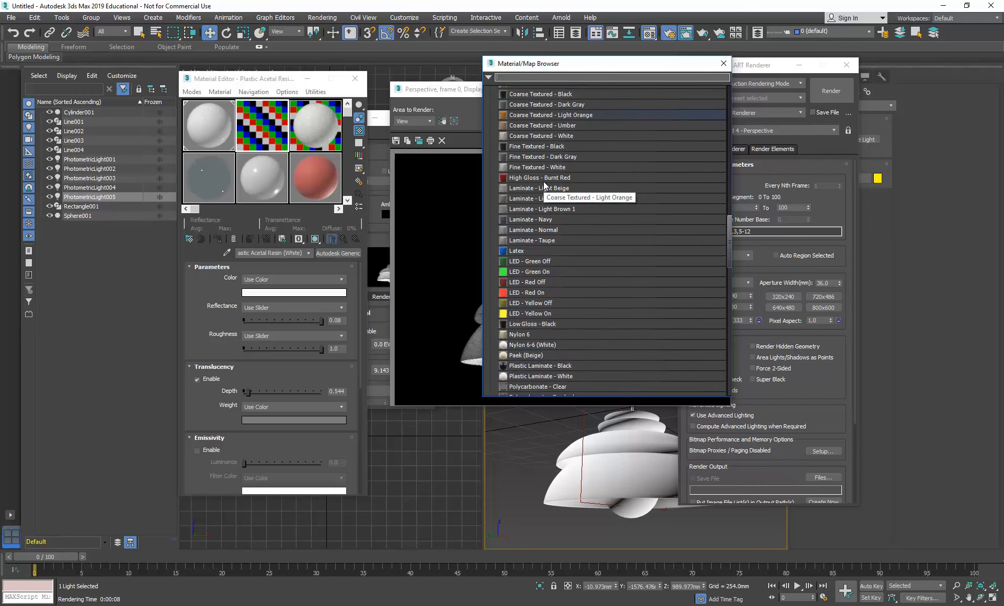
pyautogui.scroll(-6, 530, 292)
pyautogui.scroll(-6, 534, 259)
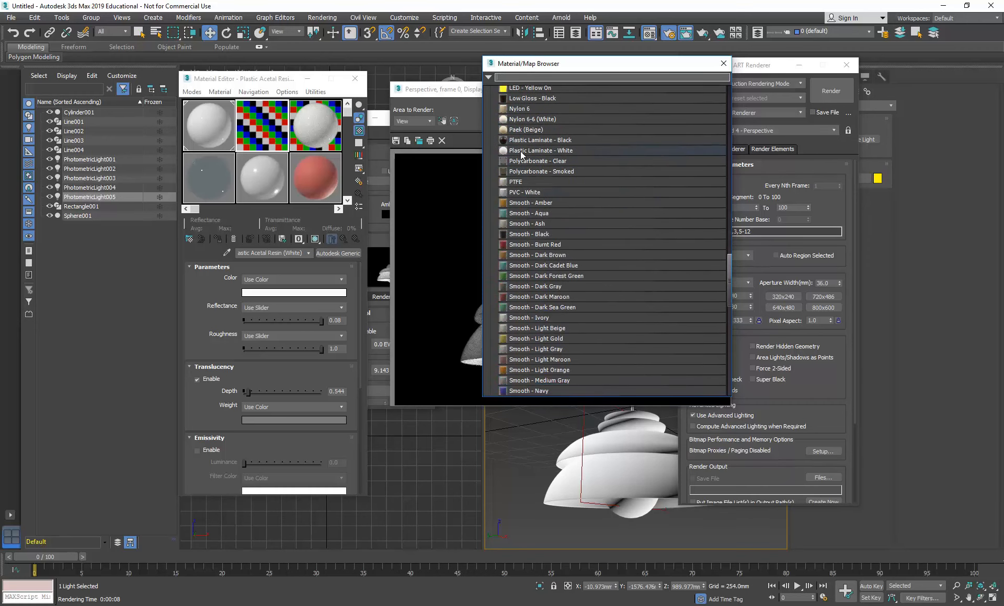
pyautogui.click(514, 195)
pyautogui.moveTo(514, 194); pyautogui.dragTo(310, 136)
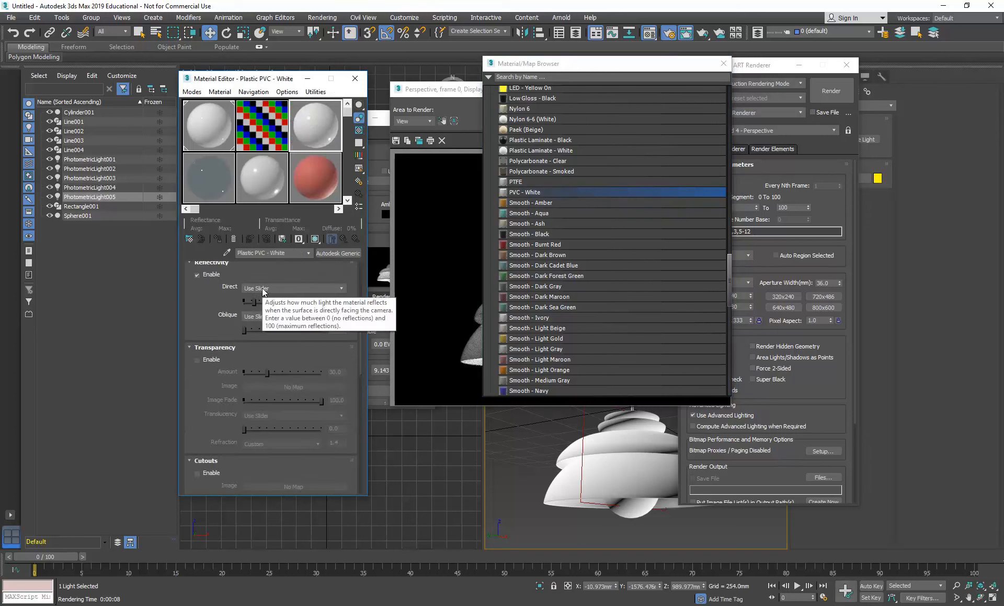
pyautogui.scroll(3, 193, 332)
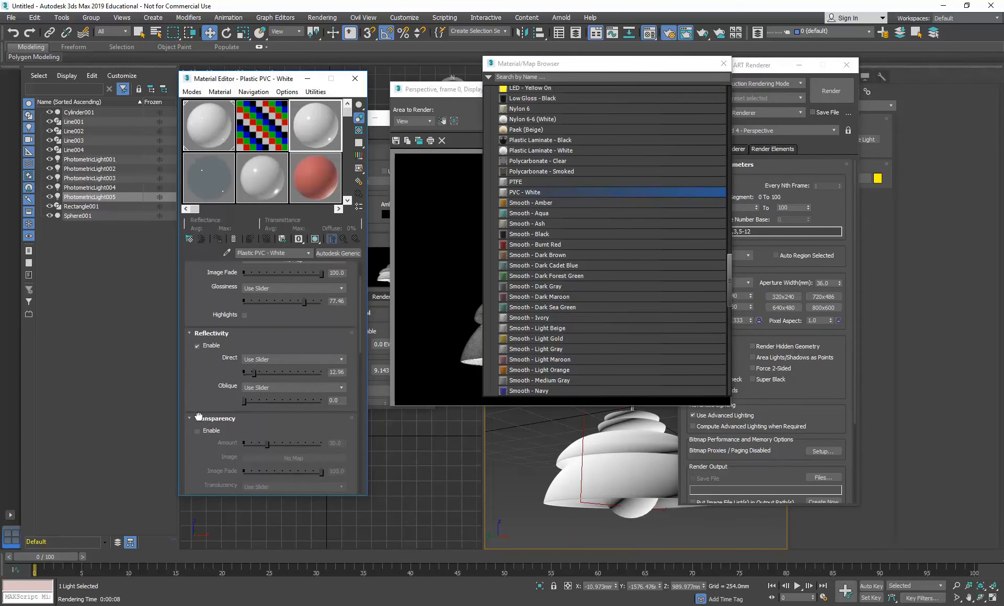
pyautogui.click(723, 64)
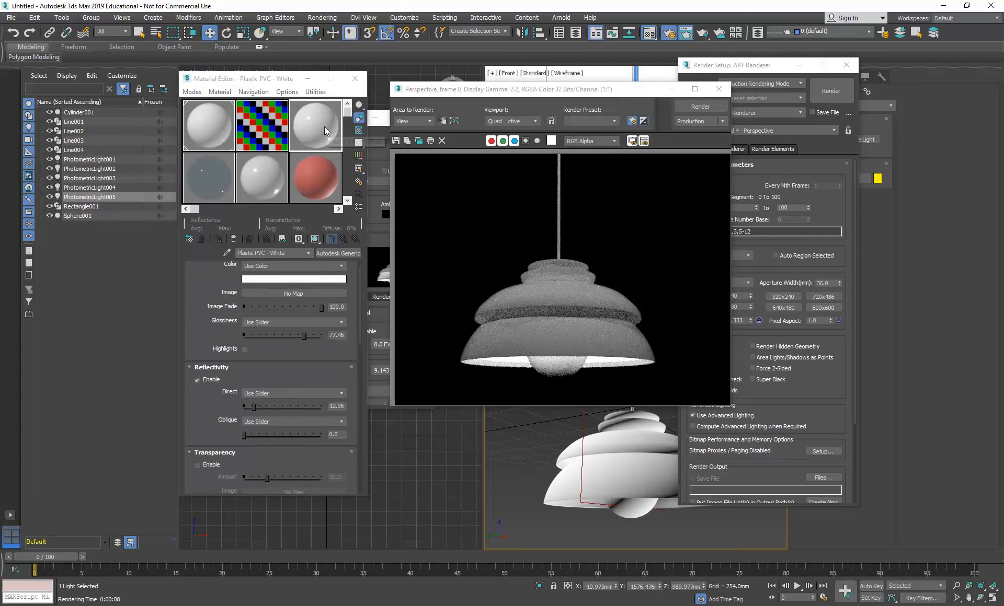
# Rename the Plastic PVC - White material to White Plastic, put it to the scene and render the lamp with it.
pyautogui.click(215, 118)
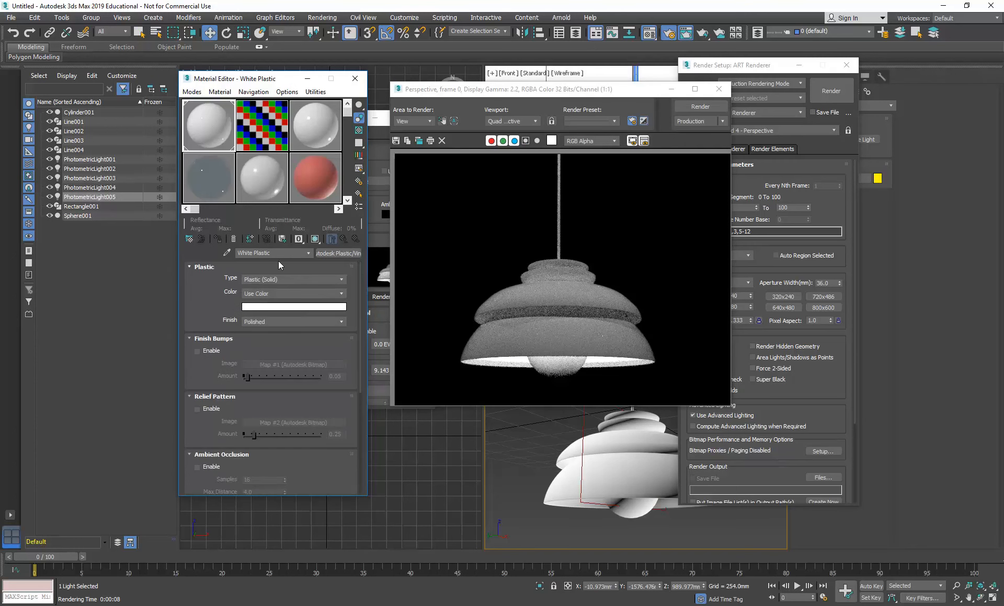
pyautogui.rightClick(248, 254)
pyautogui.click(274, 291)
pyautogui.press('Return')
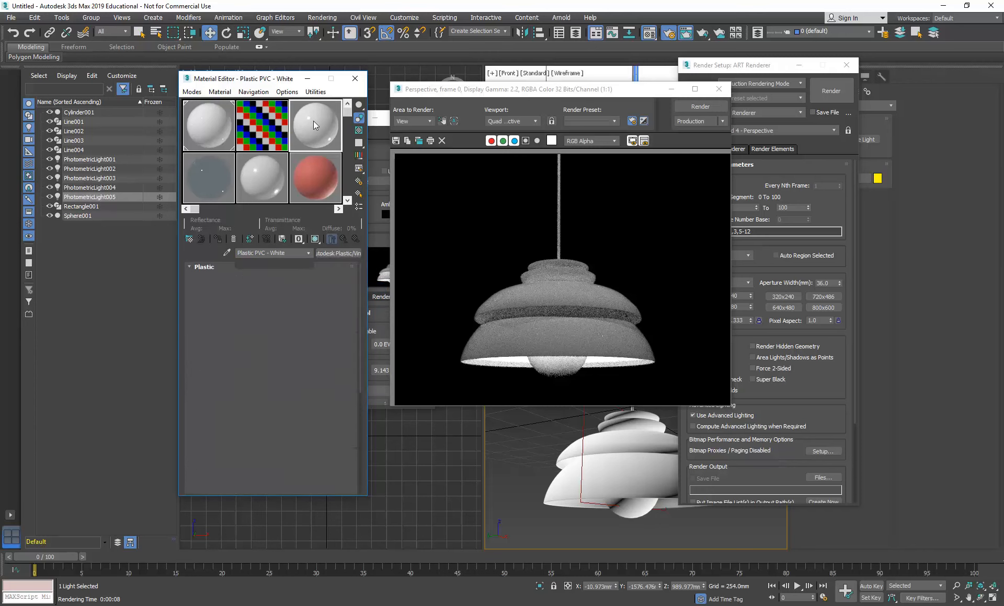
pyautogui.rightClick(251, 255)
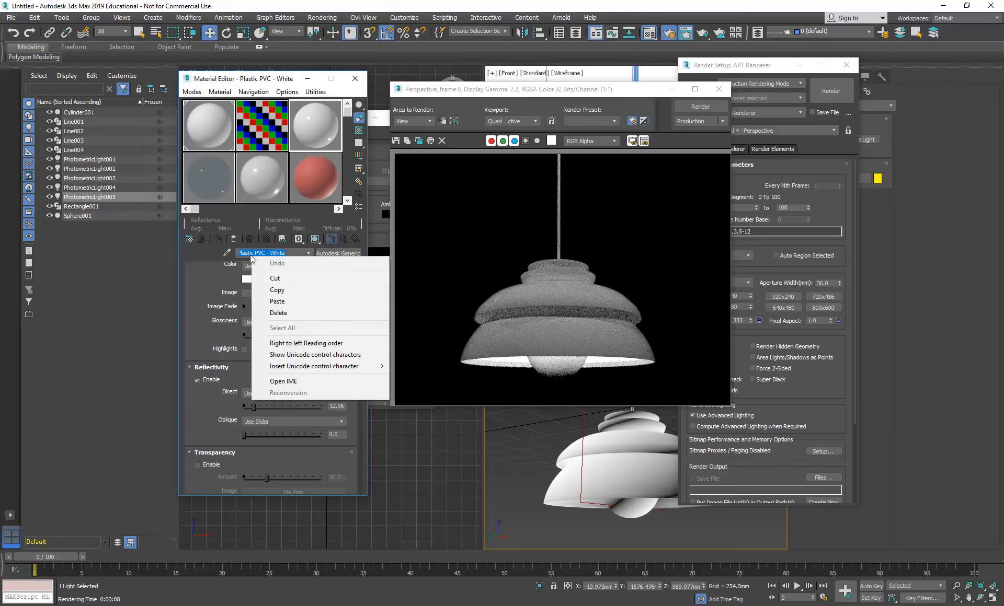
pyautogui.click(272, 303)
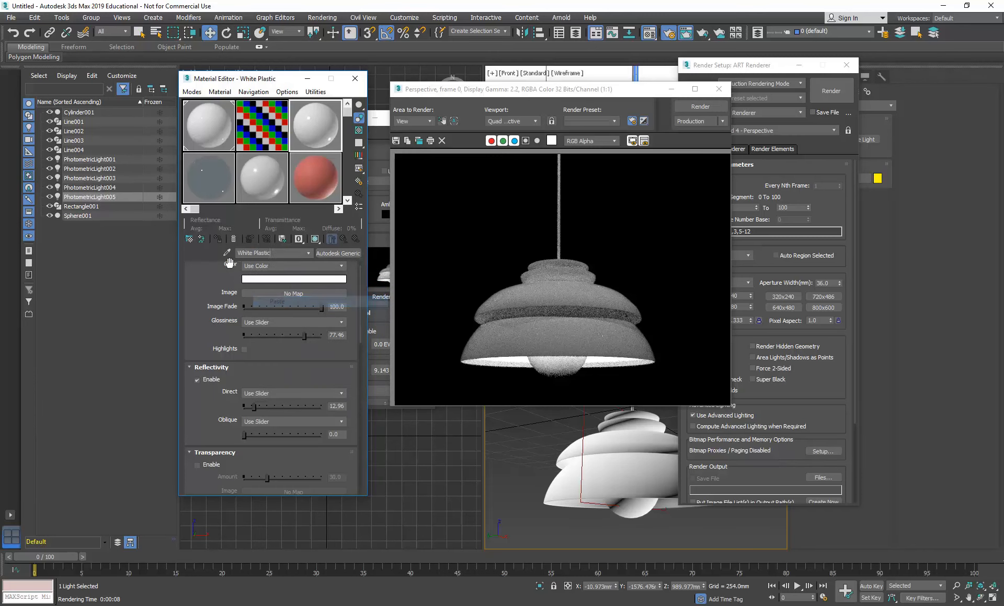
pyautogui.click(201, 240)
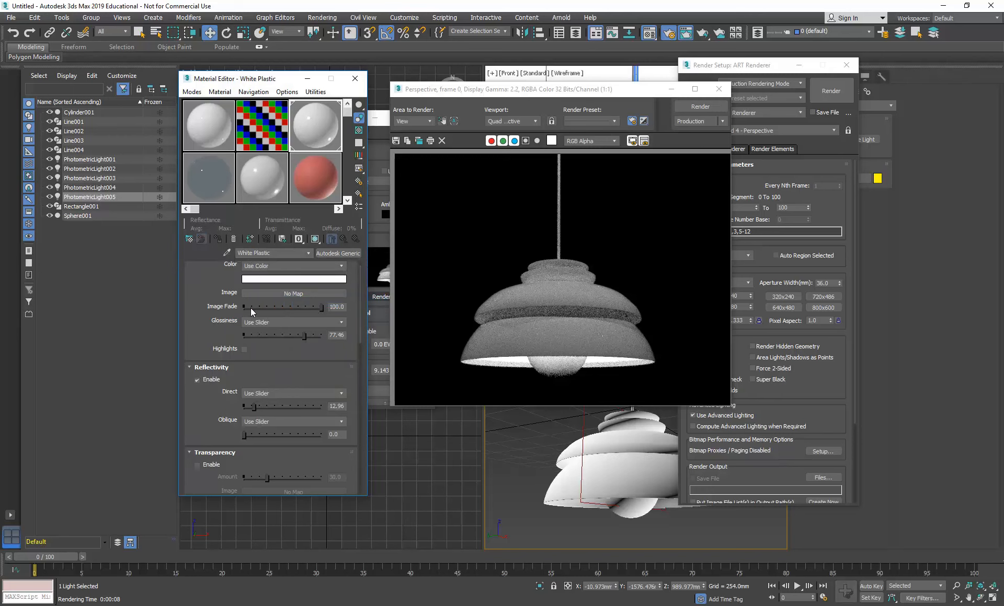
pyautogui.click(700, 106)
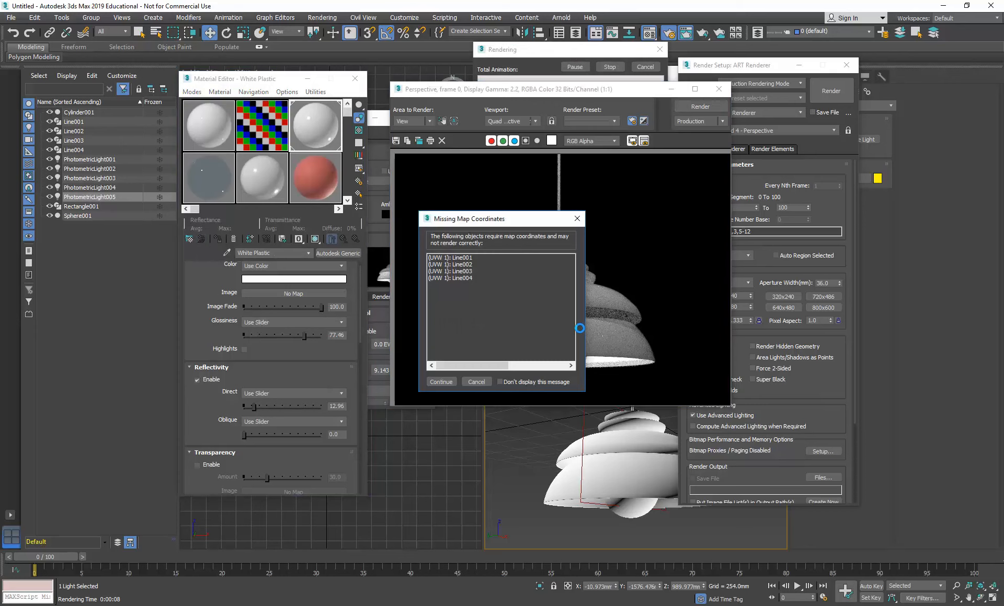
pyautogui.click(441, 381)
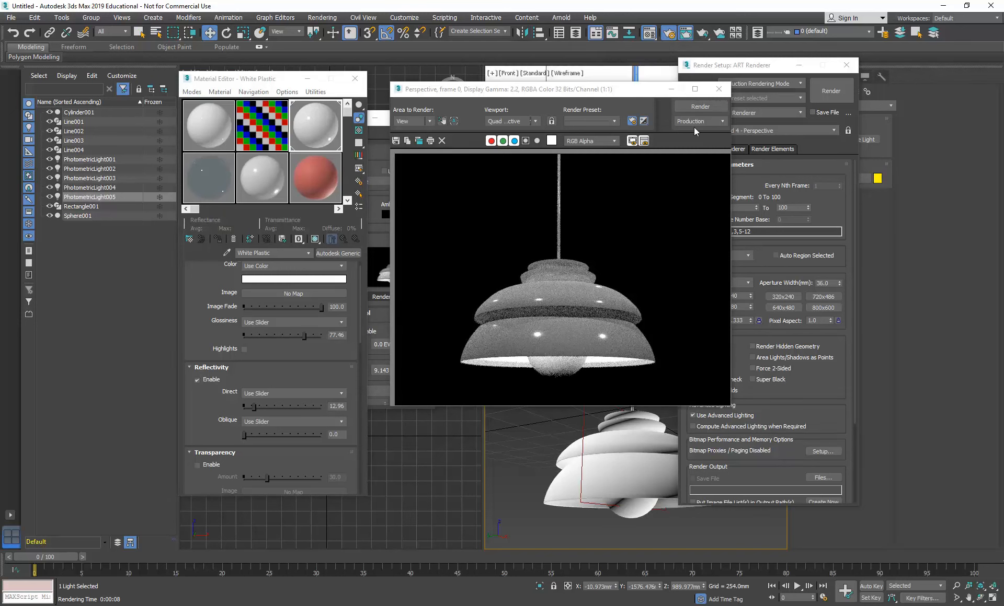
# Enable transparency on the glossy White Plastic material with an amount of about 19.04 and show its sample background.
pyautogui.scroll(-3, 207, 334)
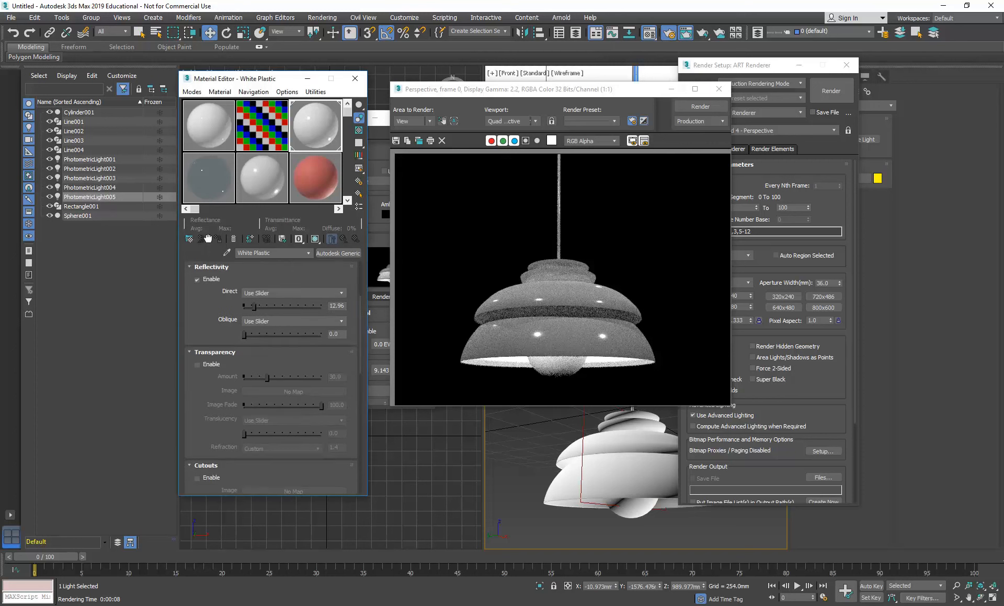
pyautogui.click(197, 360)
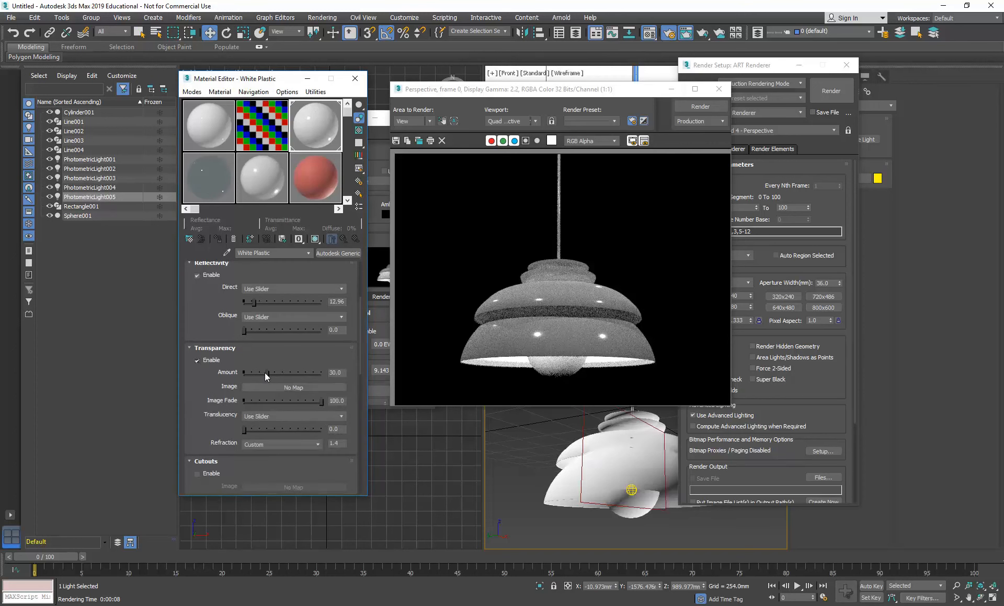
pyautogui.moveTo(265, 374); pyautogui.dragTo(259, 372)
pyautogui.click(358, 130)
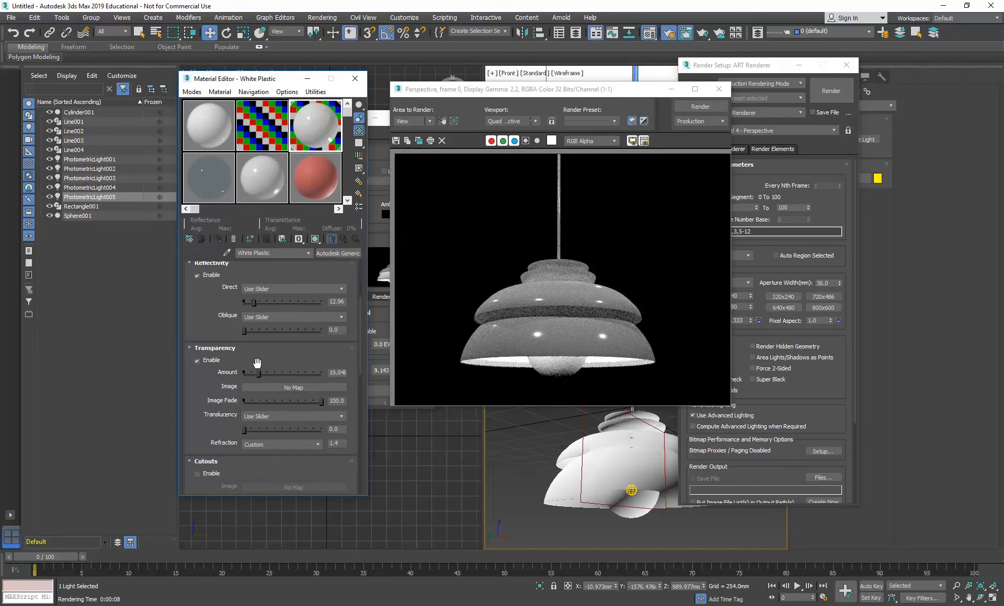
# Render the lamp with the semi-transparent plastic, continuing despite missing map coordinates, and close the rendered frame.
pyautogui.click(699, 107)
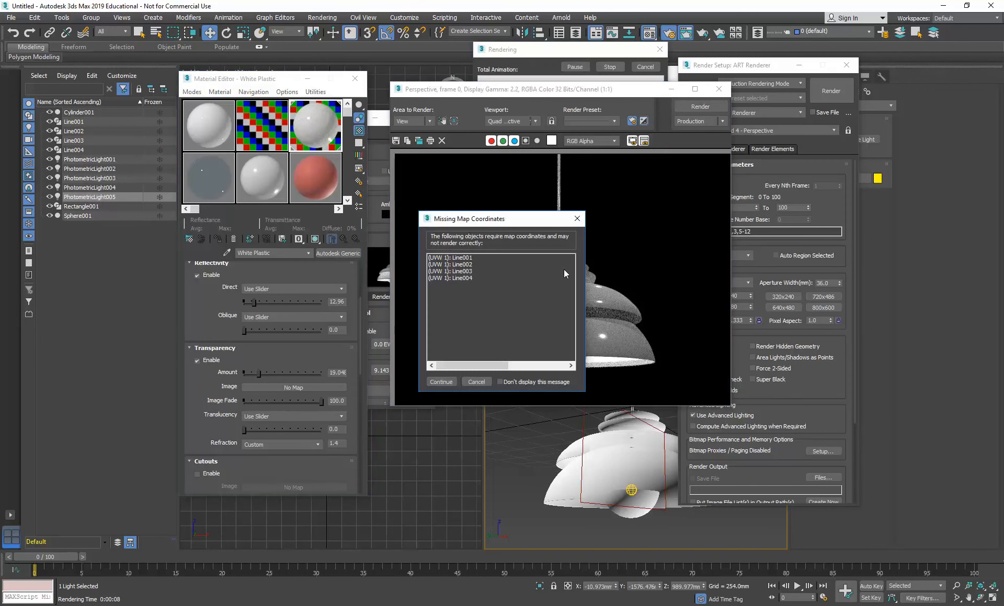
pyautogui.click(442, 383)
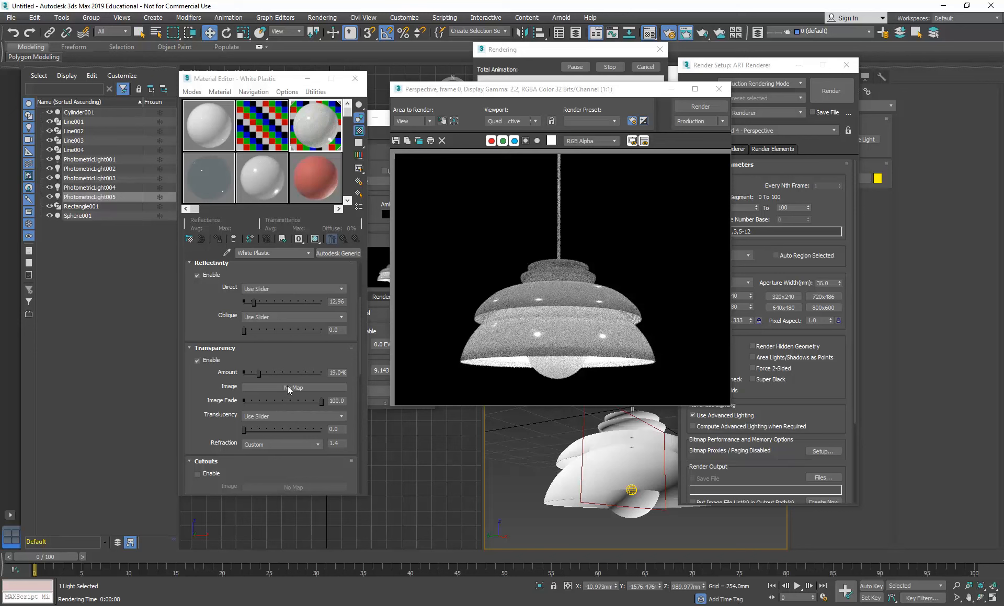
pyautogui.click(718, 89)
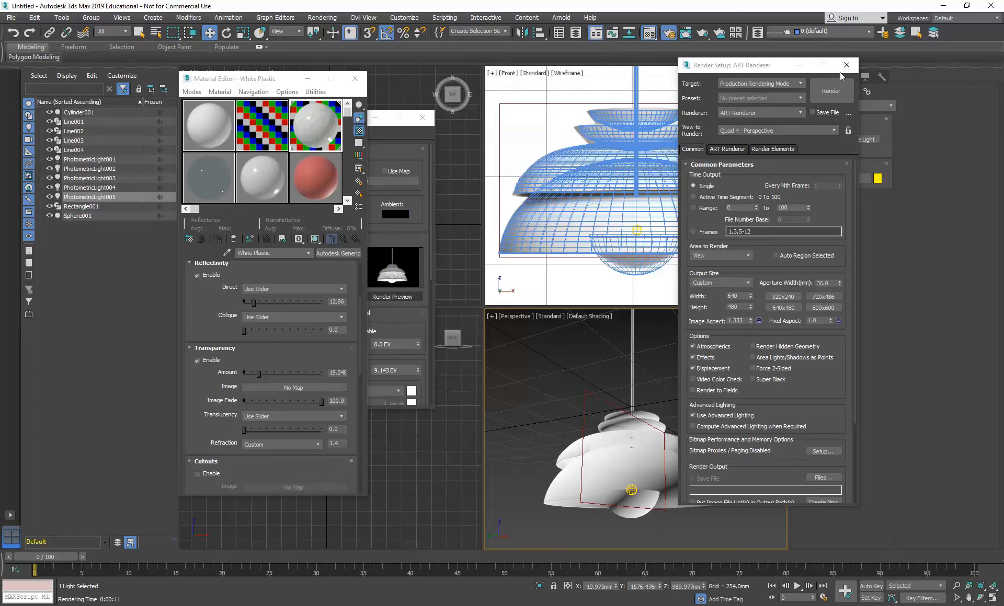
# Close the open dialogs and enable Generate Mapping Coords on the Lathe modifiers of the lamp shades.
pyautogui.click(846, 65)
pyautogui.click(355, 79)
pyautogui.click(422, 117)
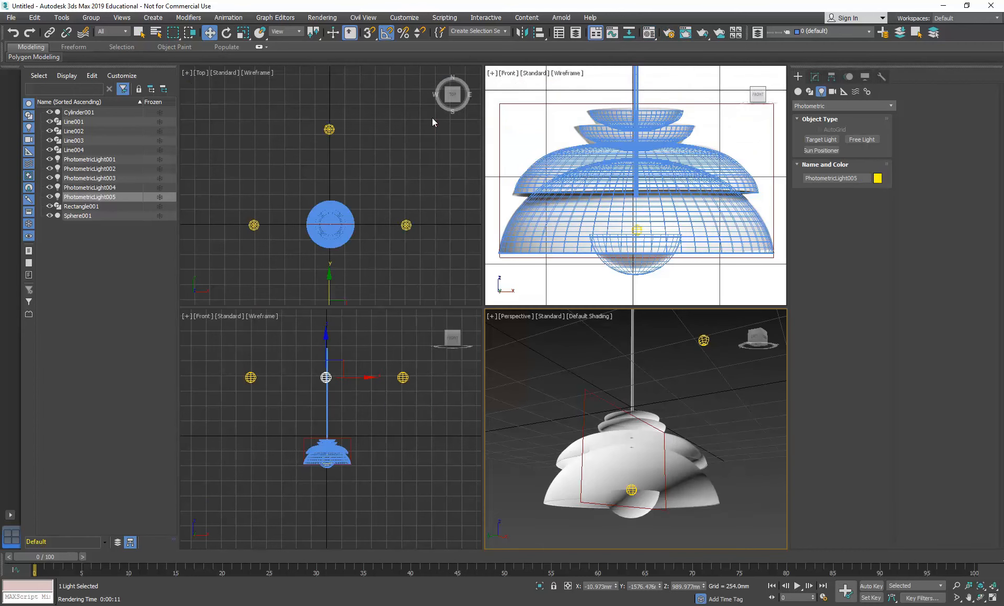
pyautogui.click(538, 230)
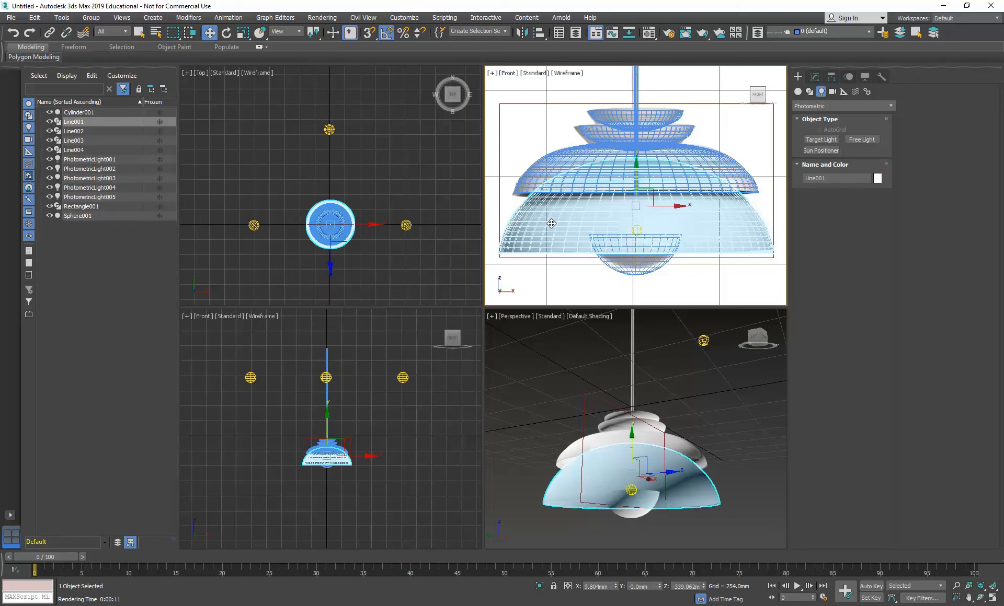
pyautogui.click(815, 78)
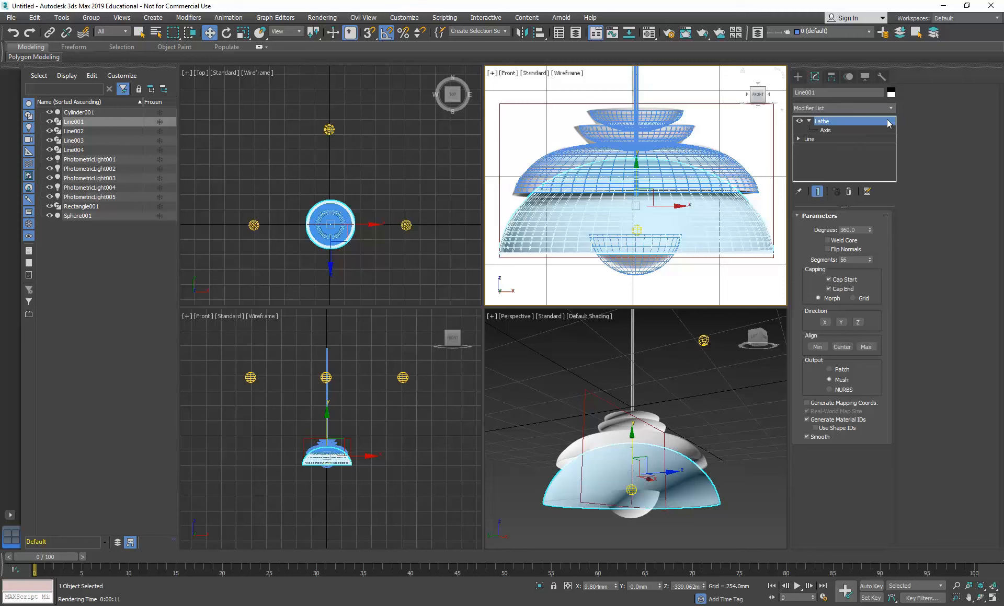
pyautogui.click(811, 404)
pyautogui.click(574, 445)
pyautogui.click(657, 425)
pyautogui.click(807, 403)
pyautogui.click(654, 419)
pyautogui.click(806, 403)
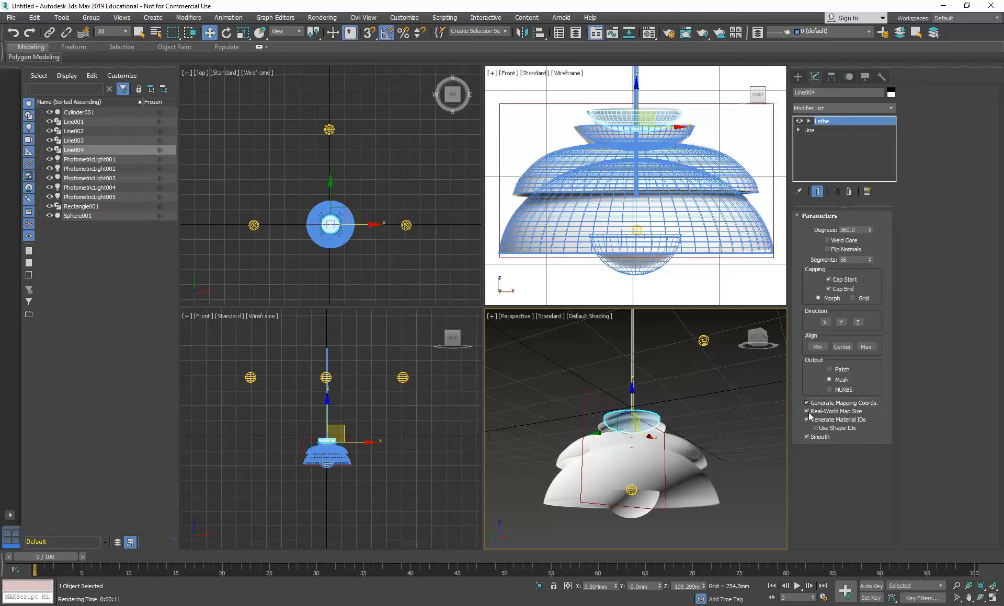
pyautogui.click(701, 403)
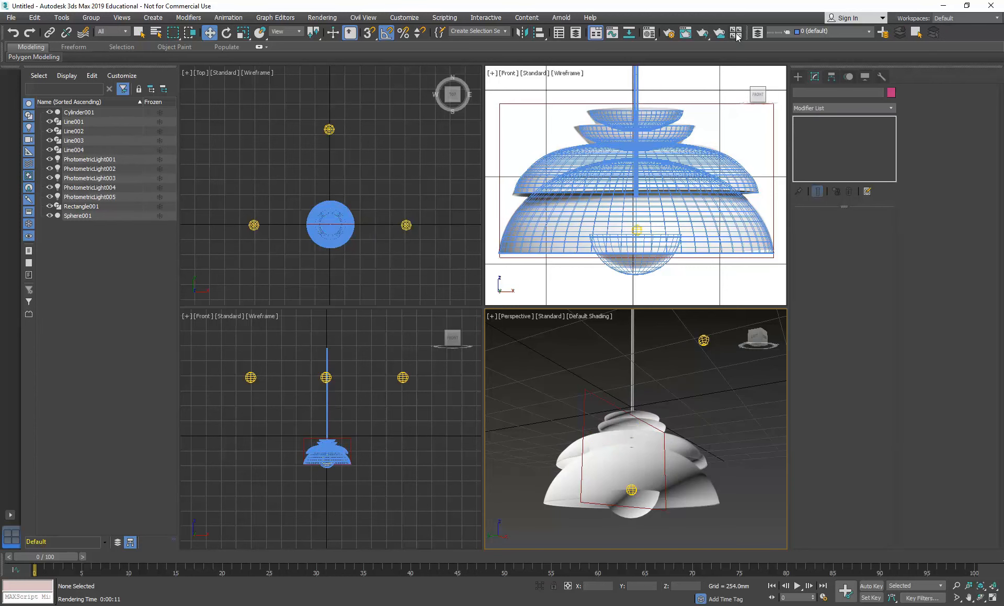
# Render the perspective view of the lamp and arrange the rendered frame and render setup side by side.
pyautogui.click(669, 32)
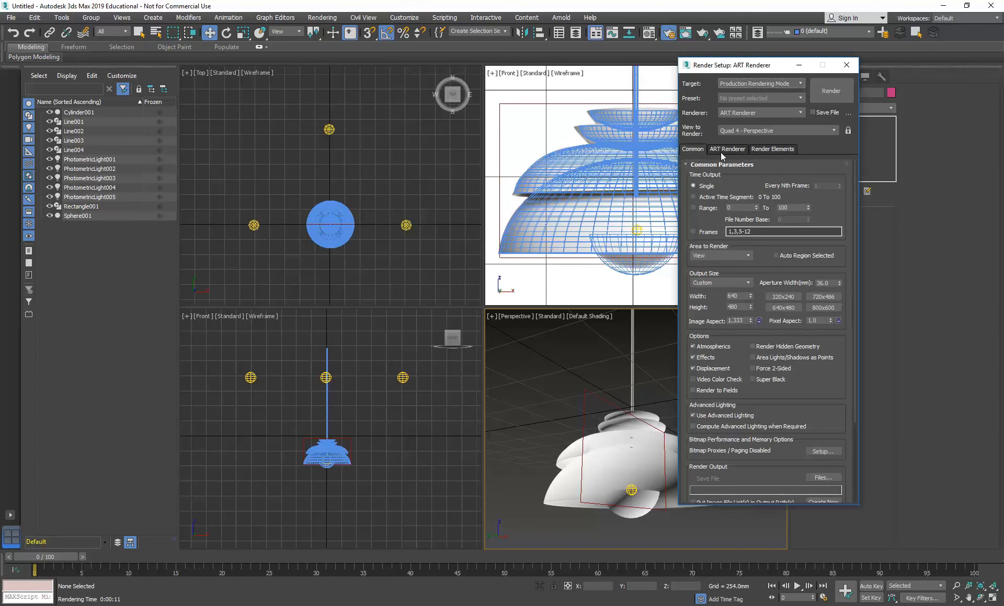
pyautogui.click(831, 91)
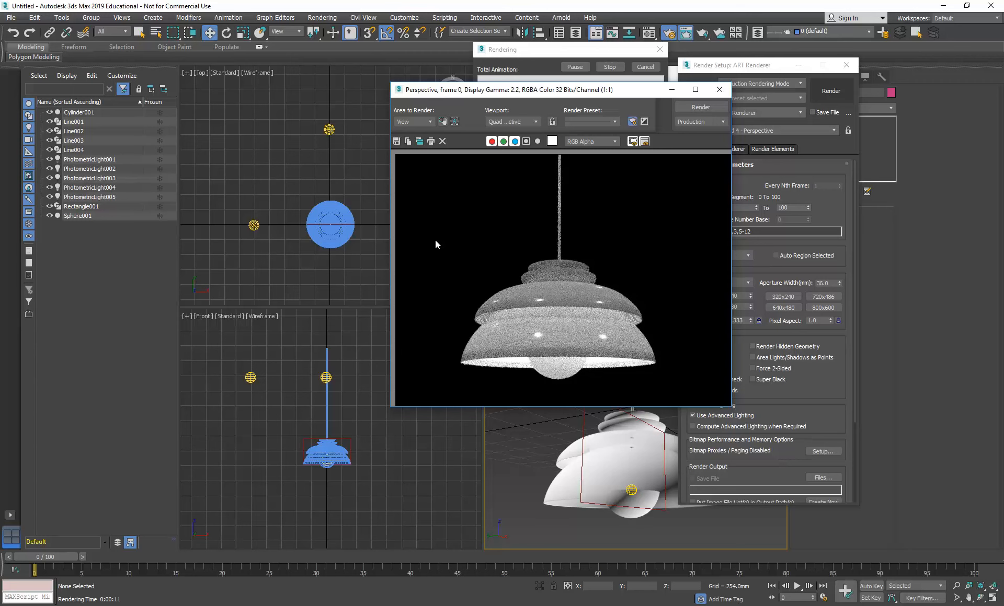
pyautogui.moveTo(593, 98); pyautogui.dragTo(450, 52)
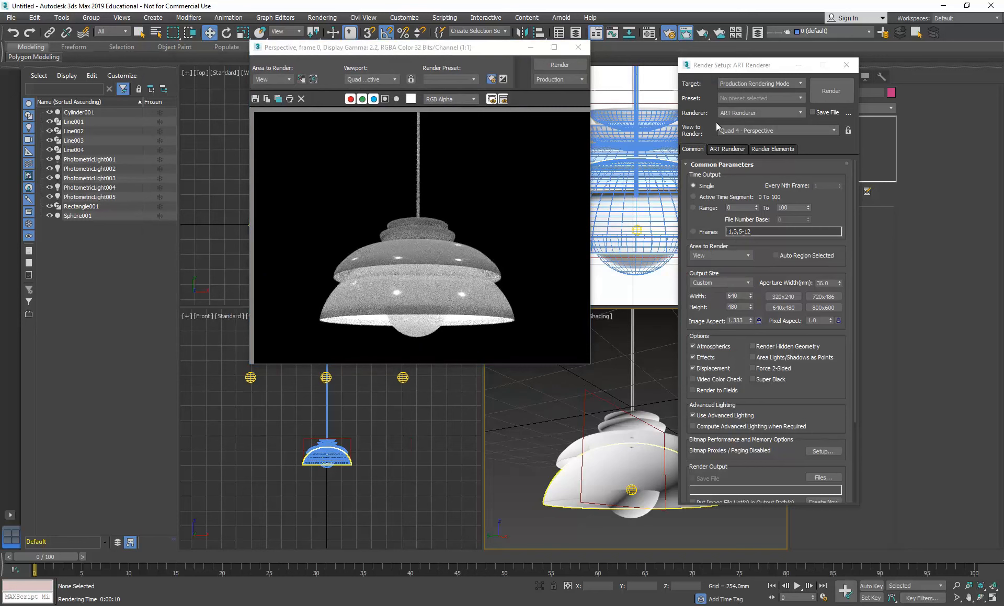
pyautogui.moveTo(755, 65); pyautogui.dragTo(726, 73)
pyautogui.moveTo(354, 49); pyautogui.dragTo(248, 94)
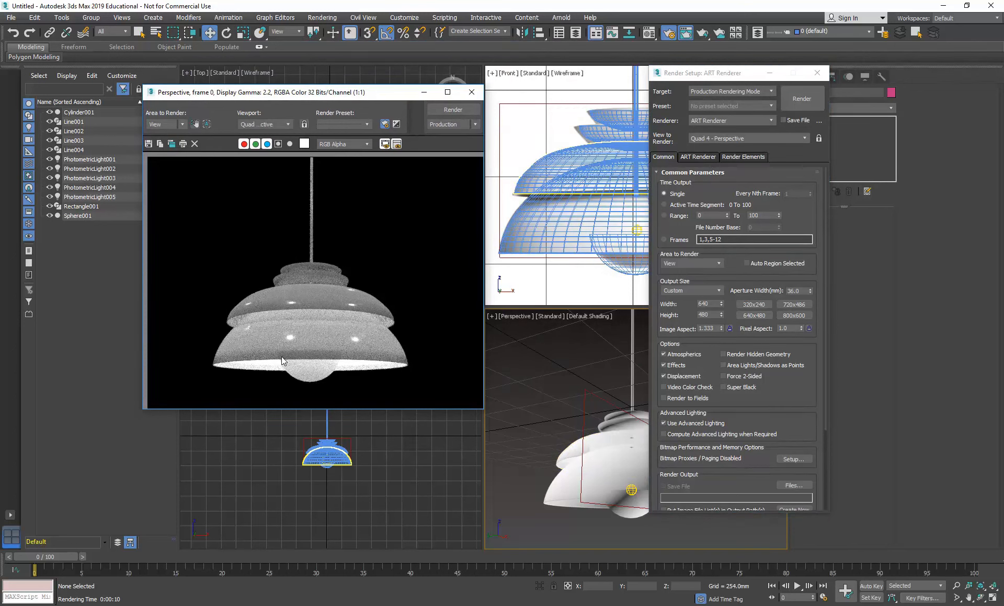
# Set the ART Renderer target quality to 28.2 dB and enable noise filtering at 59% strength.
pyautogui.click(697, 158)
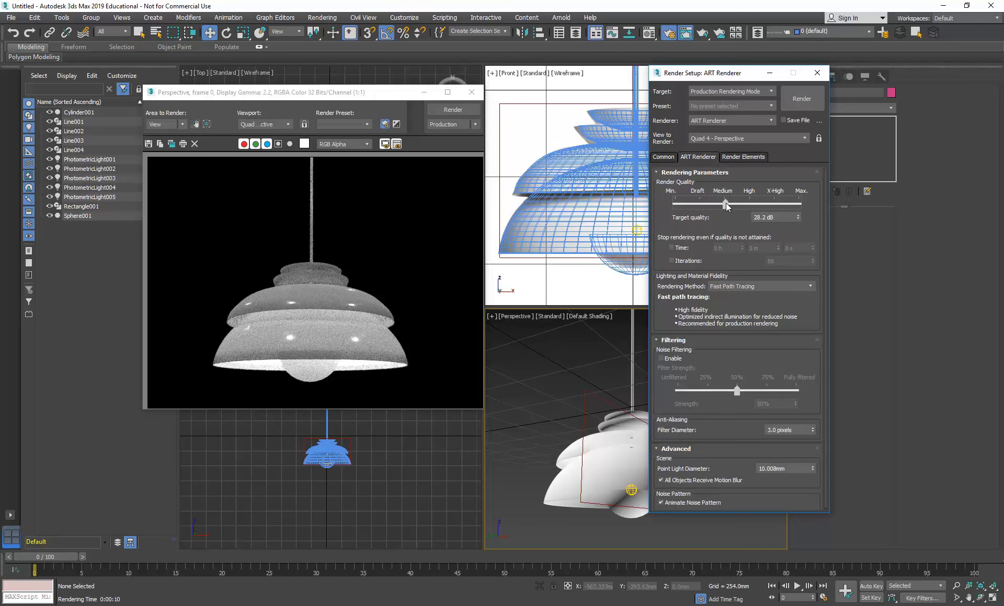
pyautogui.moveTo(722, 204); pyautogui.dragTo(725, 204)
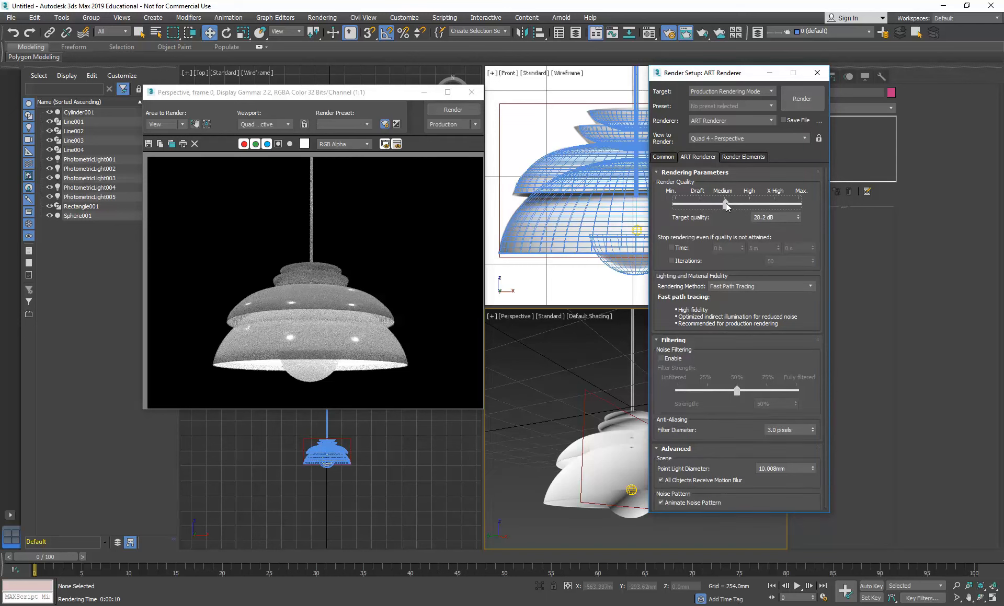
pyautogui.click(663, 357)
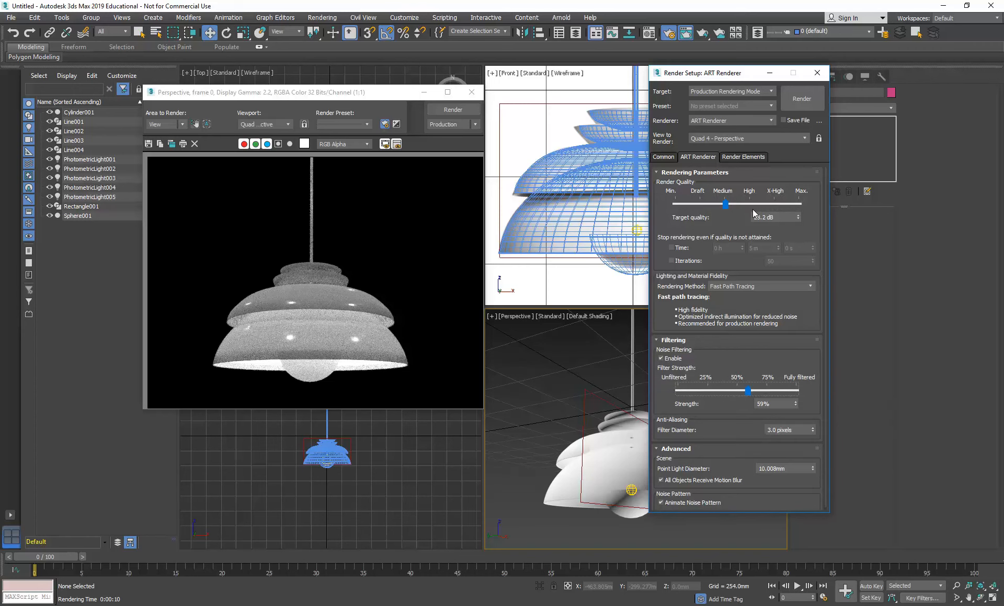
# Render the lamp with the noise filter, stop the render early, and close the render setup and rendered frame.
pyautogui.click(800, 95)
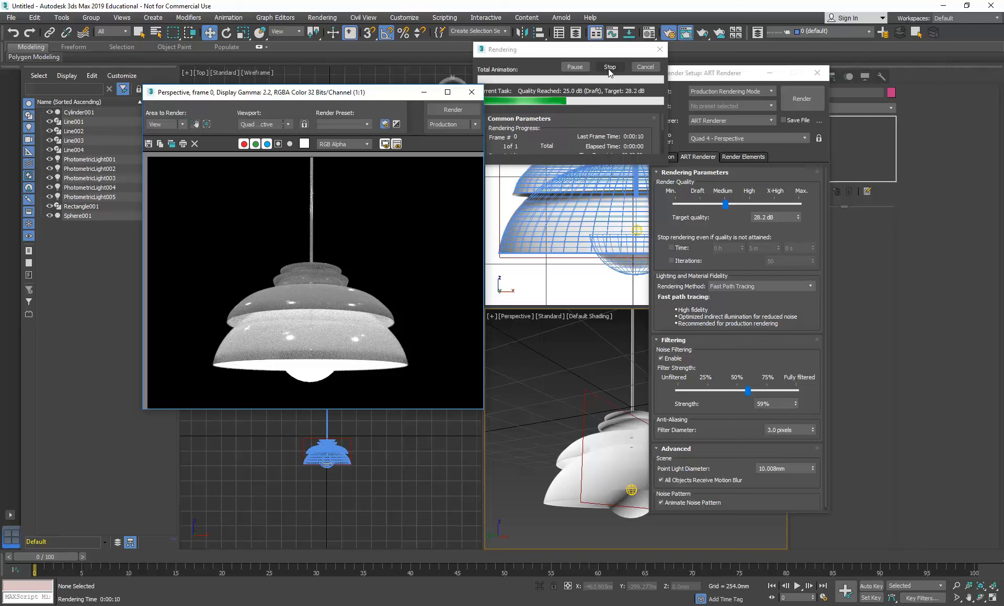
pyautogui.click(608, 68)
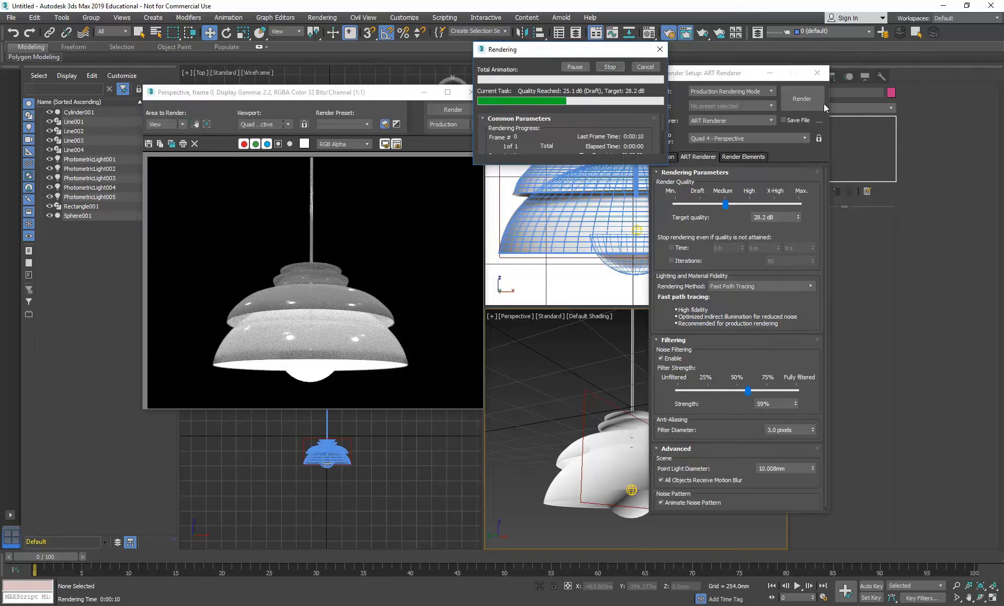
pyautogui.click(607, 68)
pyautogui.click(817, 73)
pyautogui.click(471, 92)
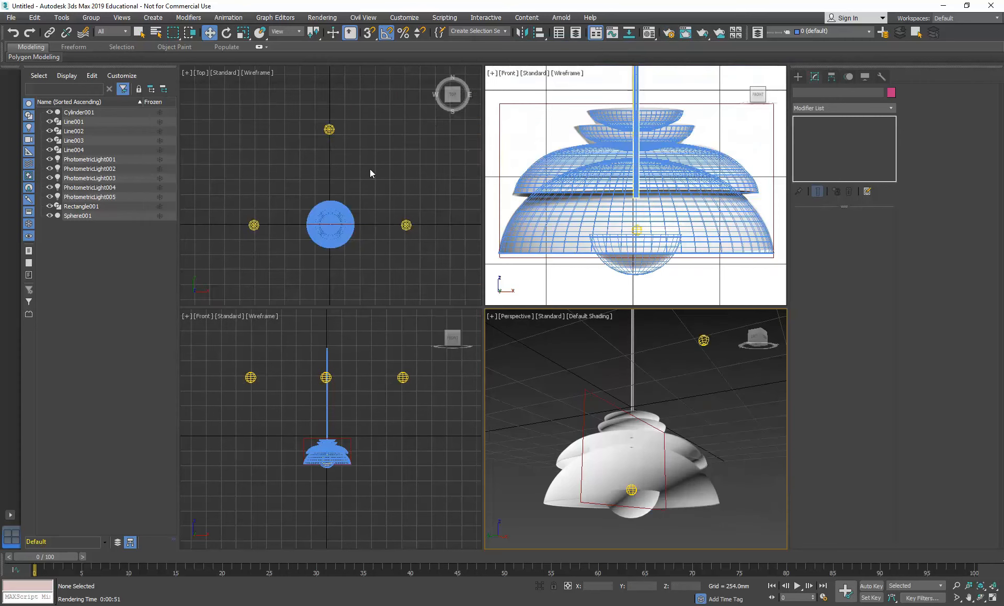
# Draw a box about 8521 mm long, 11270 mm wide and 10345 mm high around the lamp and lights in the top view.
pyautogui.scroll(5, 229, 184)
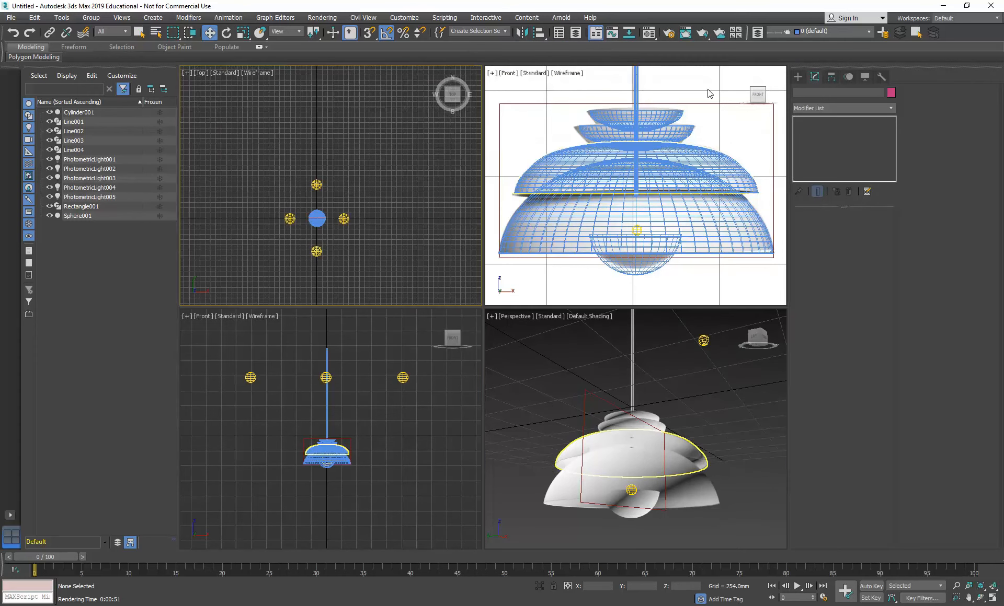
pyautogui.click(796, 77)
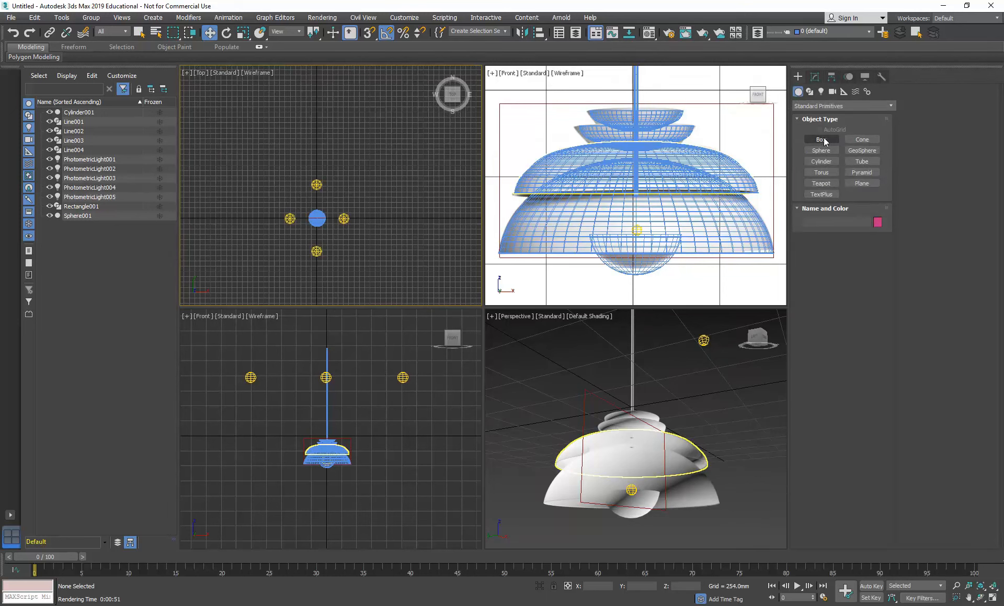
pyautogui.click(824, 138)
pyautogui.moveTo(201, 134); pyautogui.dragTo(439, 308)
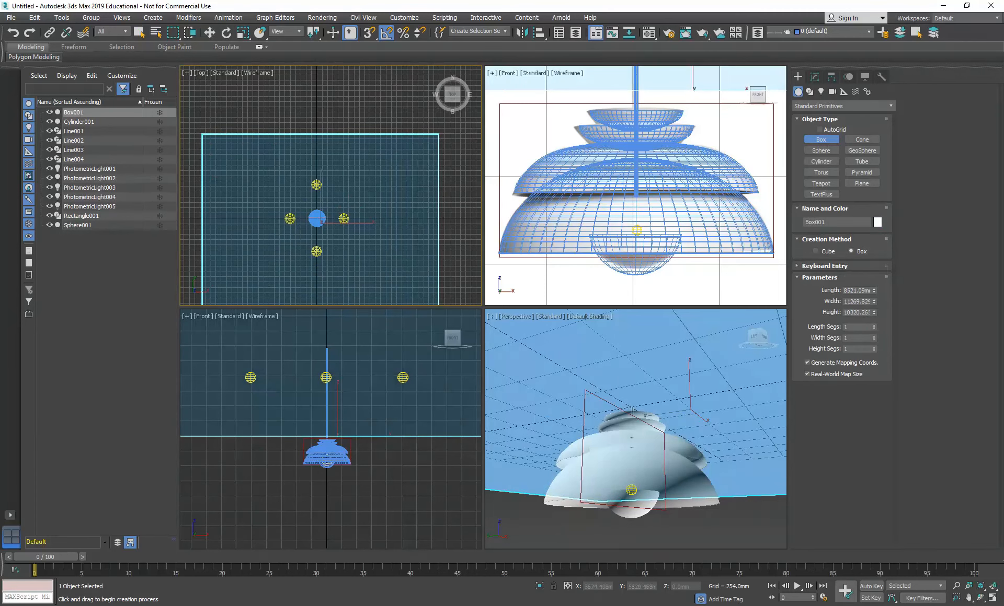
# Move the box down until it encloses the lamp and lights, and reduce its height to about 6414 mm.
pyautogui.scroll(-8, 338, 468)
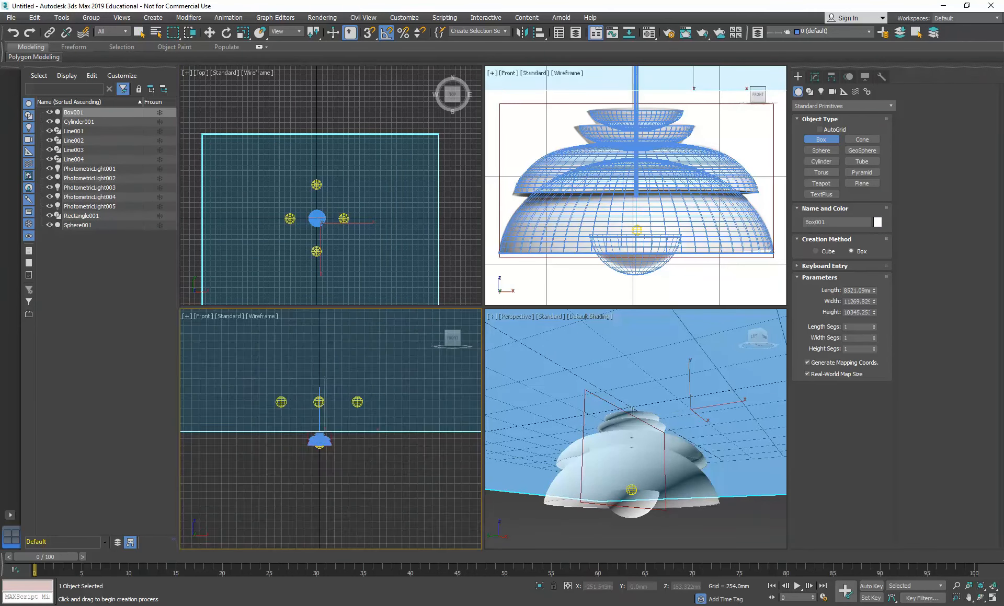
pyautogui.scroll(2, 396, 433)
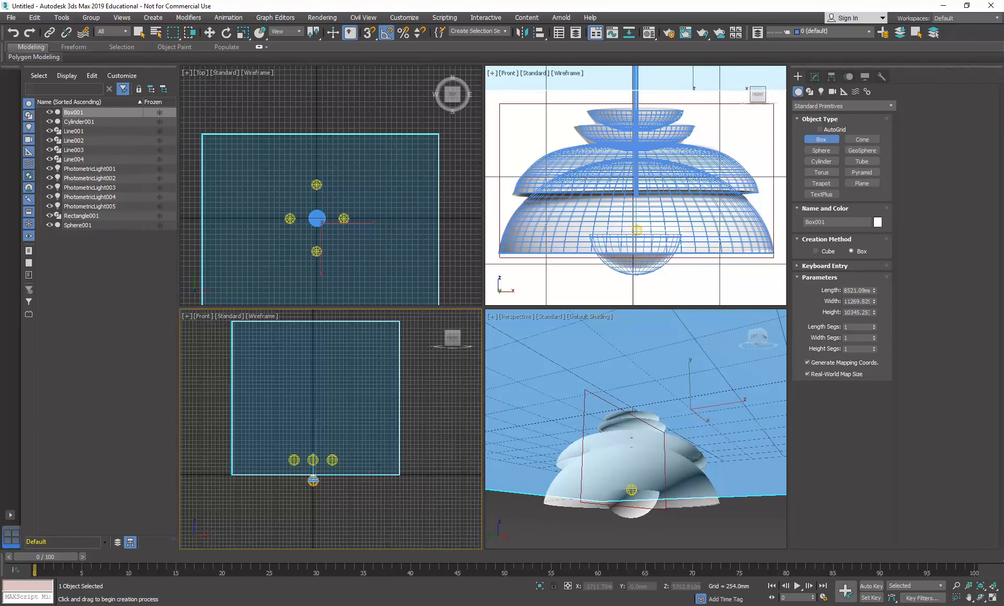
pyautogui.press('w')
pyautogui.moveTo(311, 432); pyautogui.dragTo(313, 496)
pyautogui.click(581, 380)
pyautogui.moveTo(292, 481); pyautogui.dragTo(305, 408, button='middle')
pyautogui.scroll(2, 305, 407)
pyautogui.moveTo(335, 454)
pyautogui.mouseDown()
pyautogui.moveTo(325, 492)
pyautogui.moveTo(325, 462)
pyautogui.mouseUp()
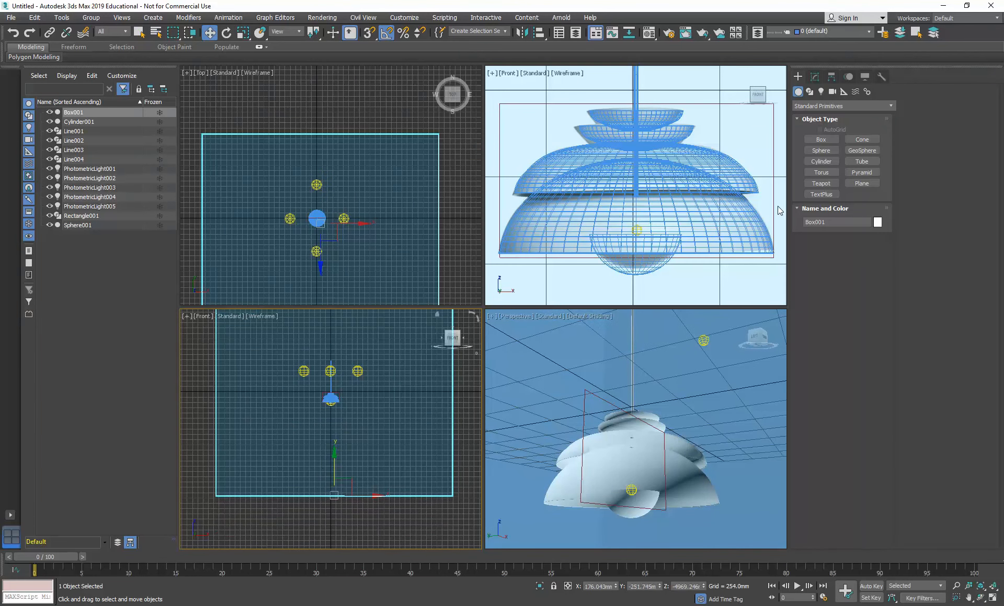
pyautogui.click(814, 78)
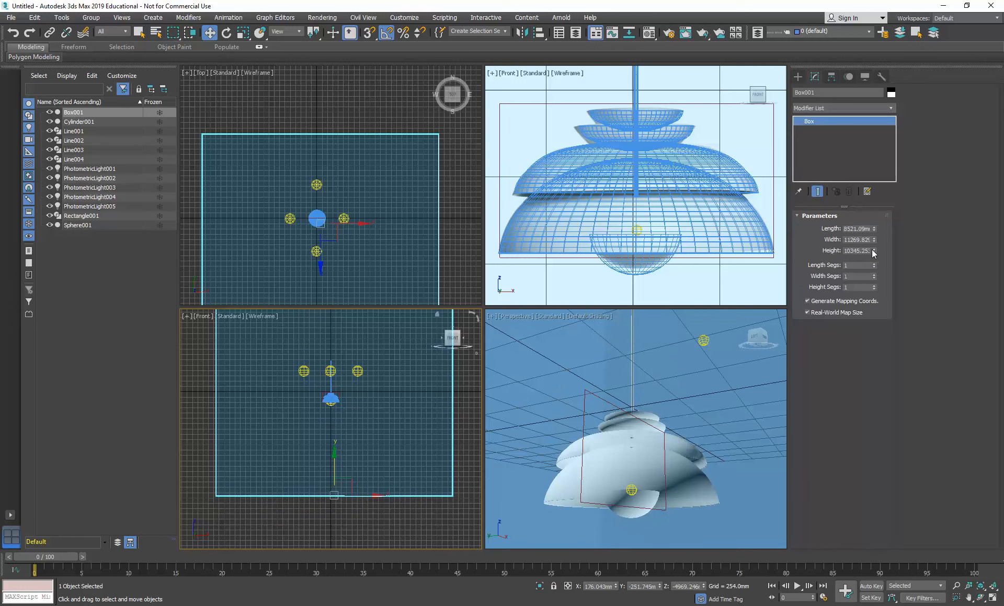
pyautogui.moveTo(874, 251); pyautogui.dragTo(872, 271)
# Render the perspective view inside the box, stop the render early, and close the render setup.
pyautogui.rightClick(571, 372)
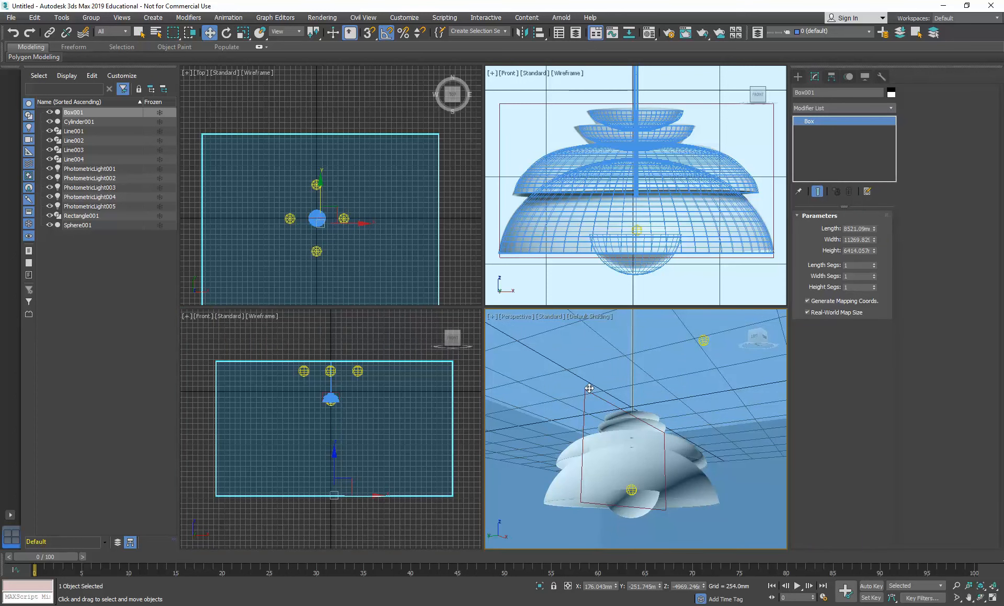
pyautogui.click(669, 32)
pyautogui.click(797, 99)
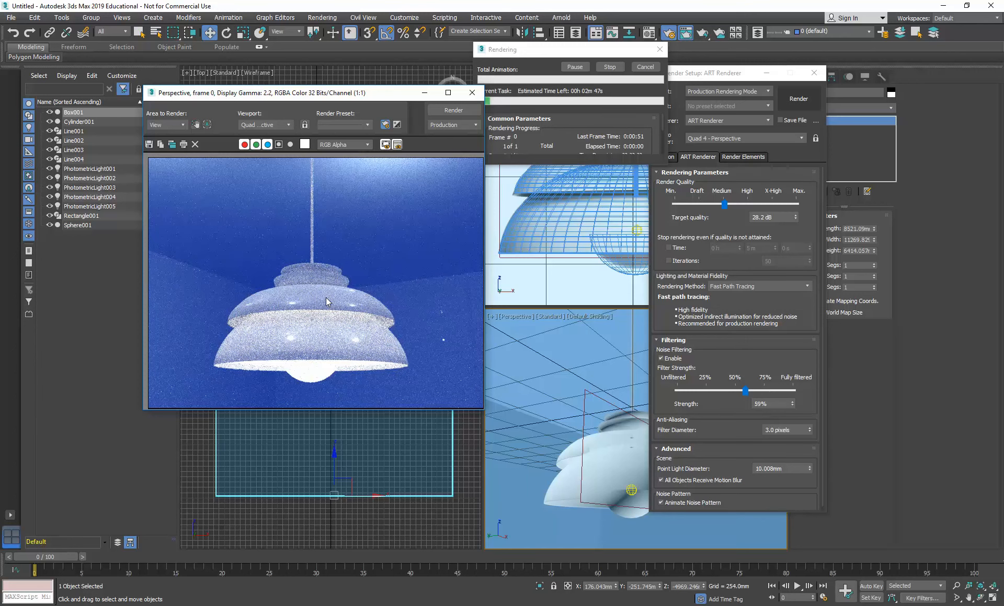
pyautogui.click(622, 71)
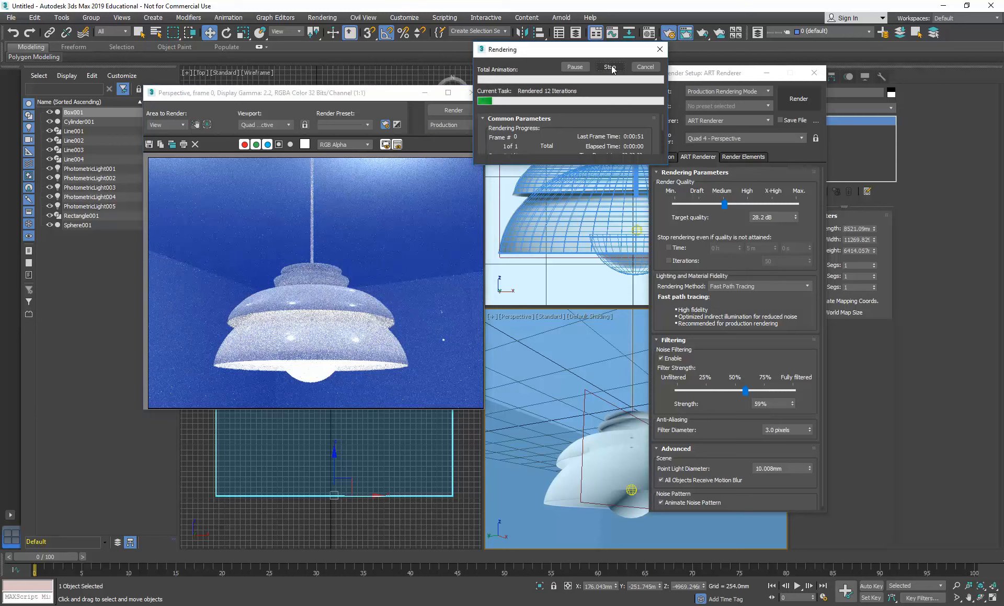
pyautogui.click(659, 50)
pyautogui.click(813, 72)
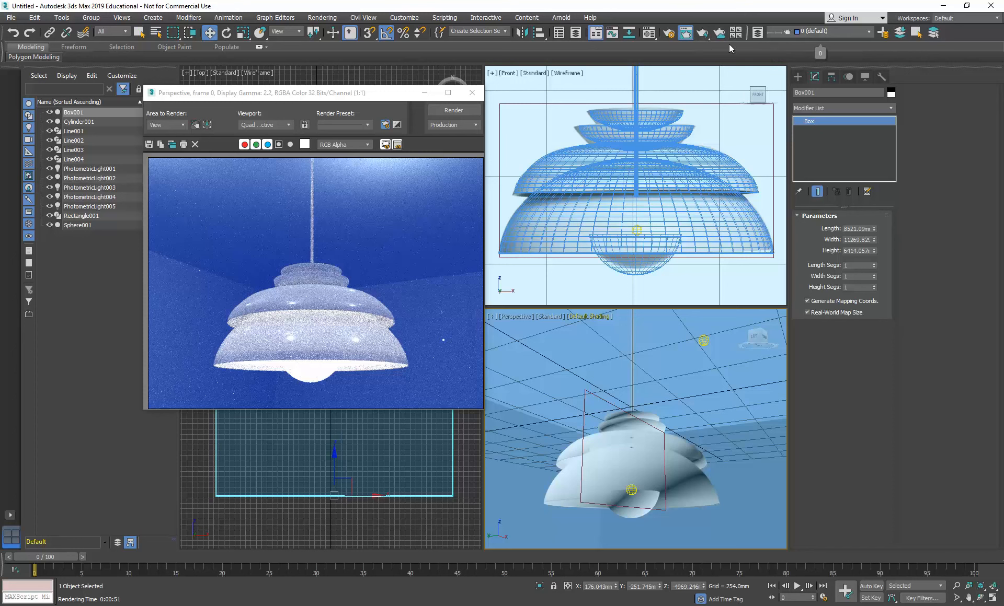
# Rename the plastic material in the first sample slot to White Plastic1 and assign it to the box.
pyautogui.click(648, 33)
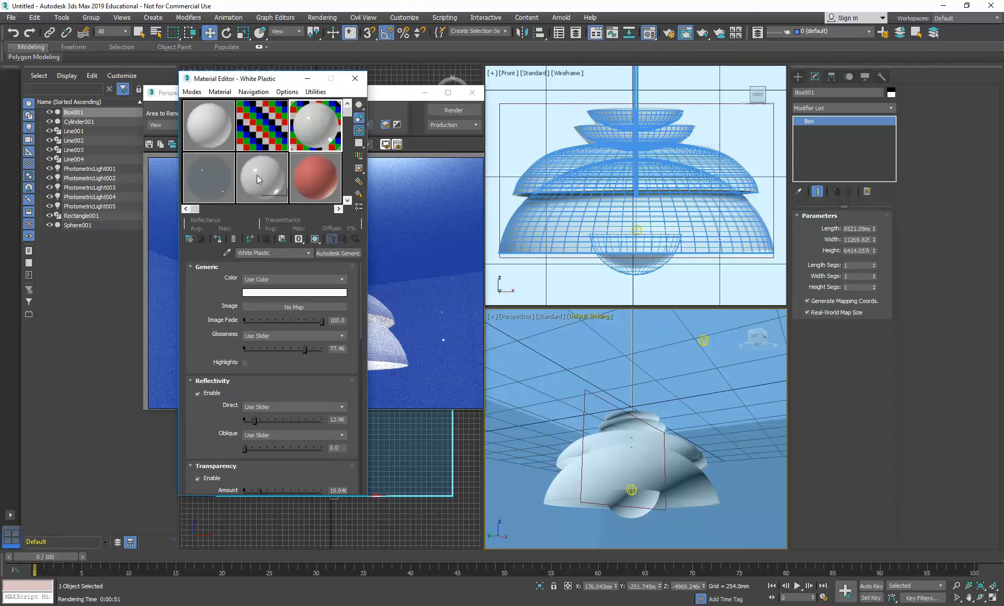
pyautogui.click(205, 132)
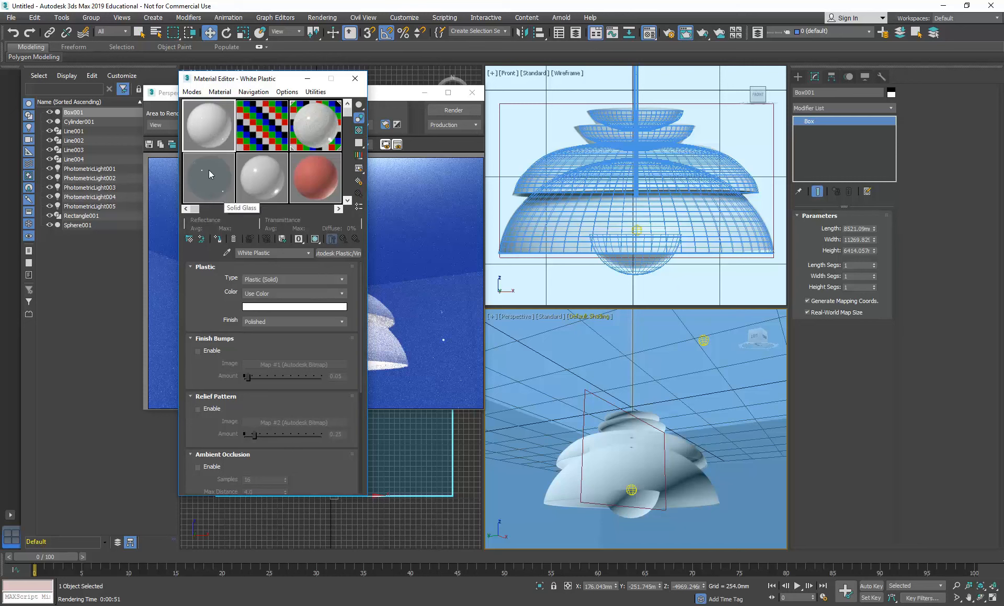
pyautogui.click(291, 253)
pyautogui.moveTo(211, 141); pyautogui.dragTo(555, 393)
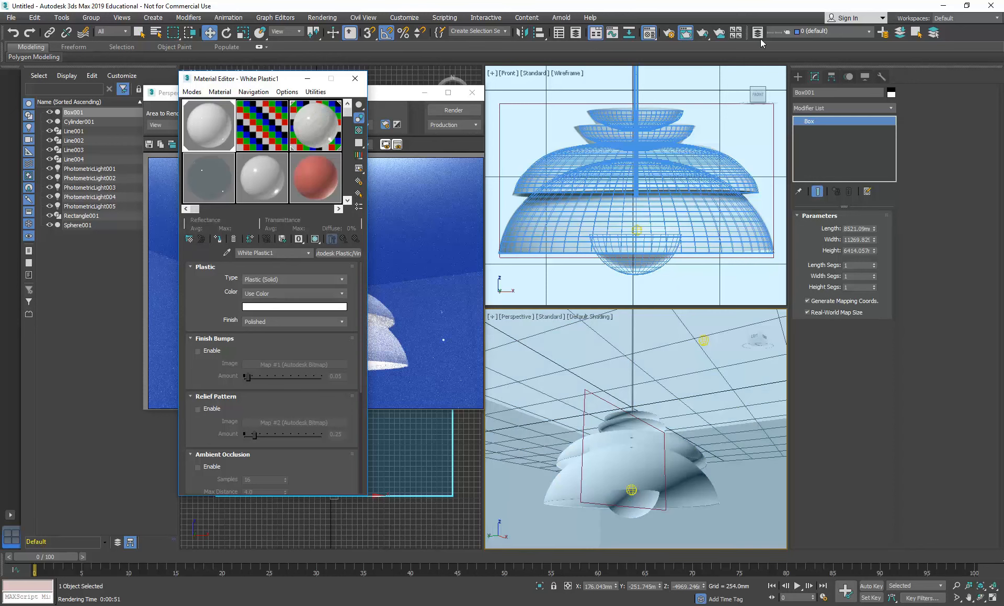
# Render the lamp inside the white plastic box, stop the render, and close the render setup and rendered frame.
pyautogui.click(668, 32)
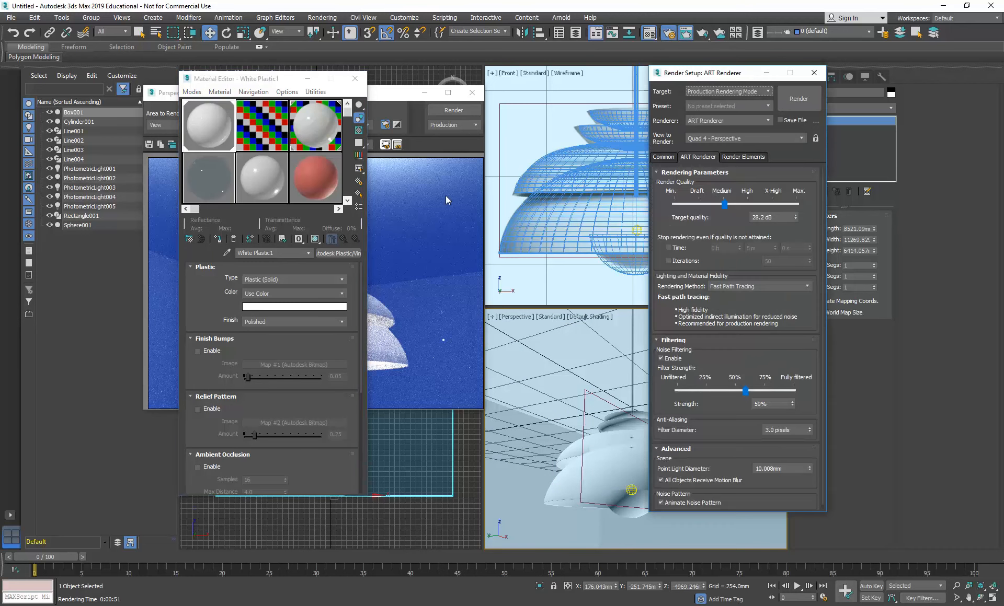
pyautogui.click(789, 100)
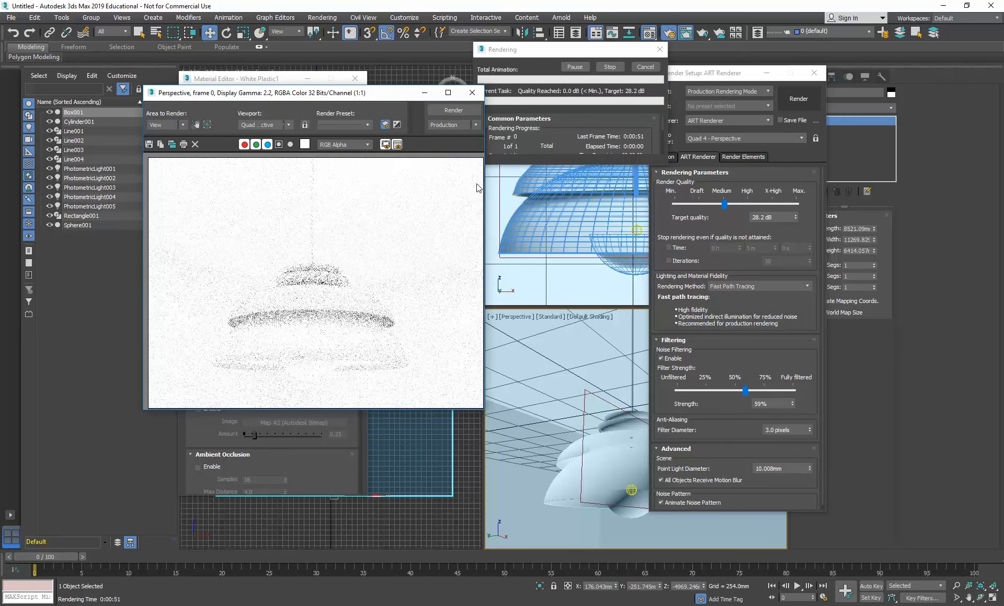
pyautogui.click(609, 67)
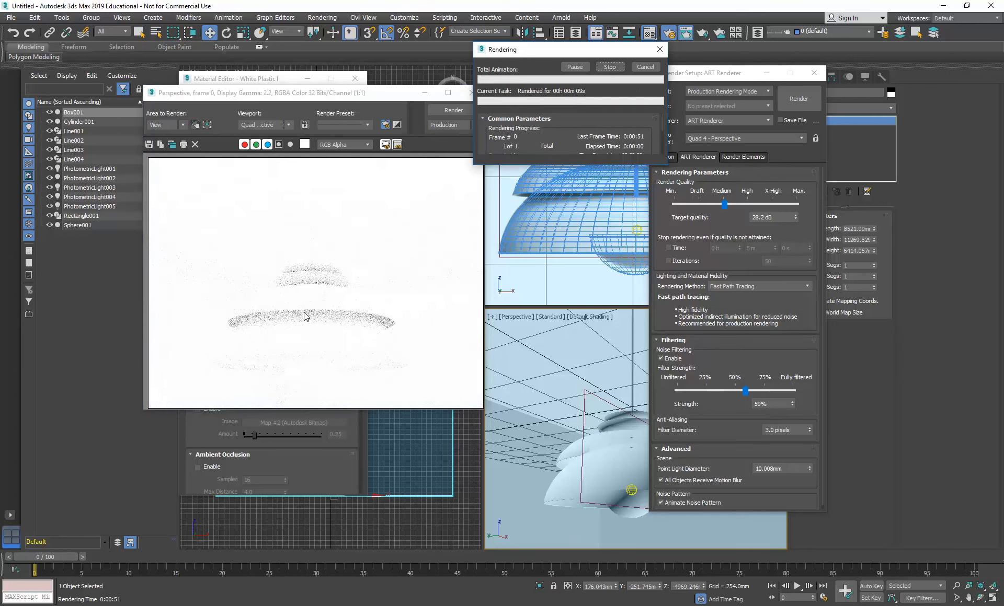
pyautogui.click(813, 72)
pyautogui.click(469, 93)
# Darken the White Plastic1 color to a light grey with a value of about 0.619.
pyautogui.click(214, 125)
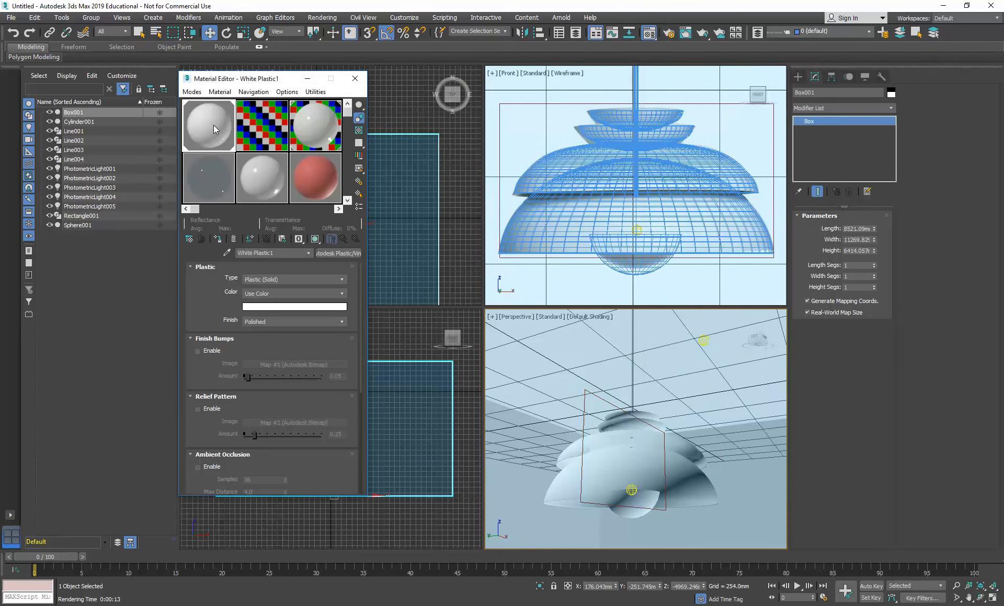
pyautogui.click(290, 308)
pyautogui.moveTo(573, 154); pyautogui.dragTo(562, 155)
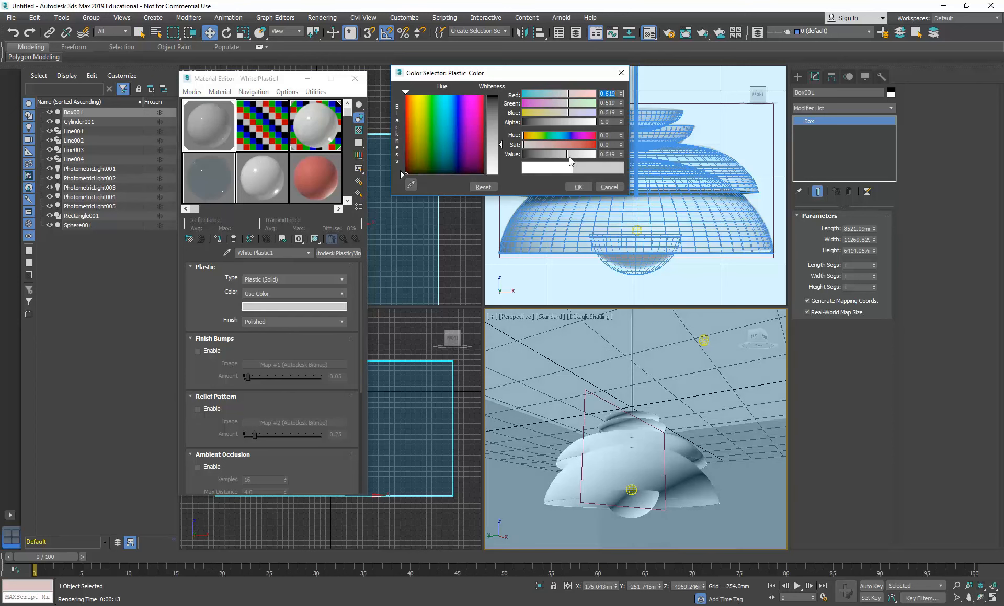
pyautogui.click(579, 187)
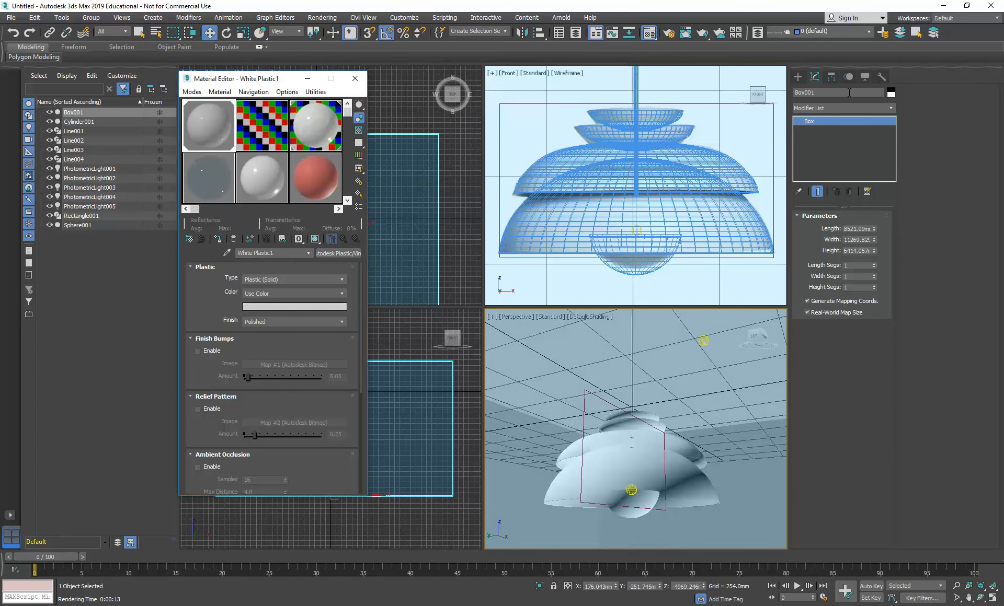
# Start a render of the perspective view and, while it runs, launch Adobe Photoshop CC 2018 and maximize it.
pyautogui.click(702, 32)
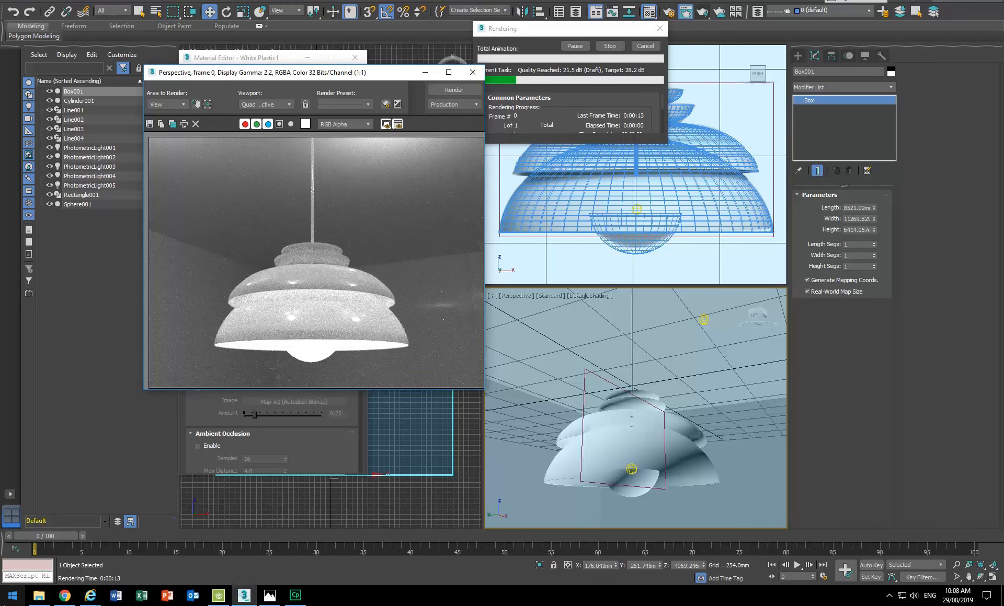
pyautogui.click(13, 596)
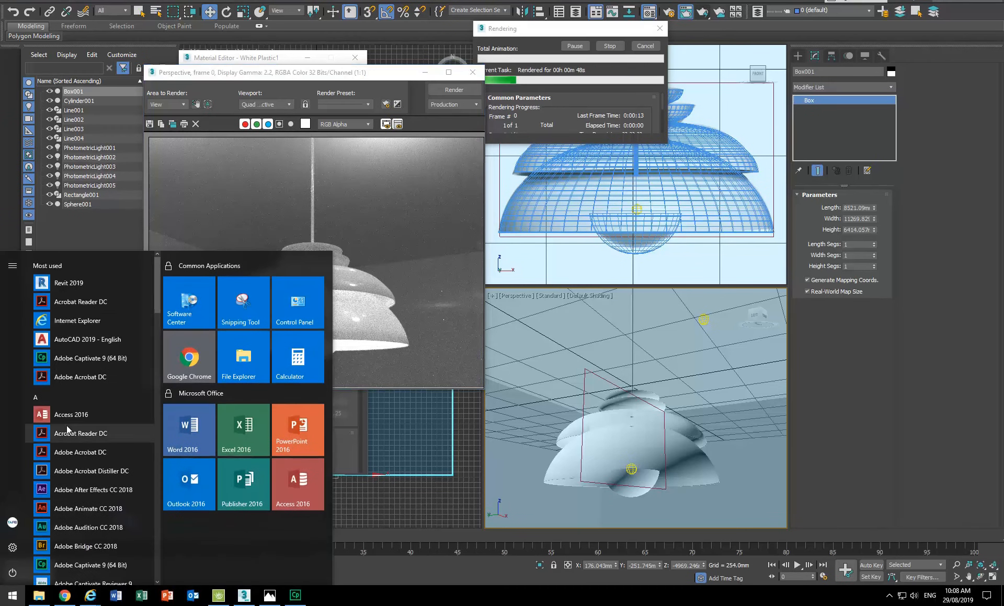
pyautogui.scroll(-5, 83, 331)
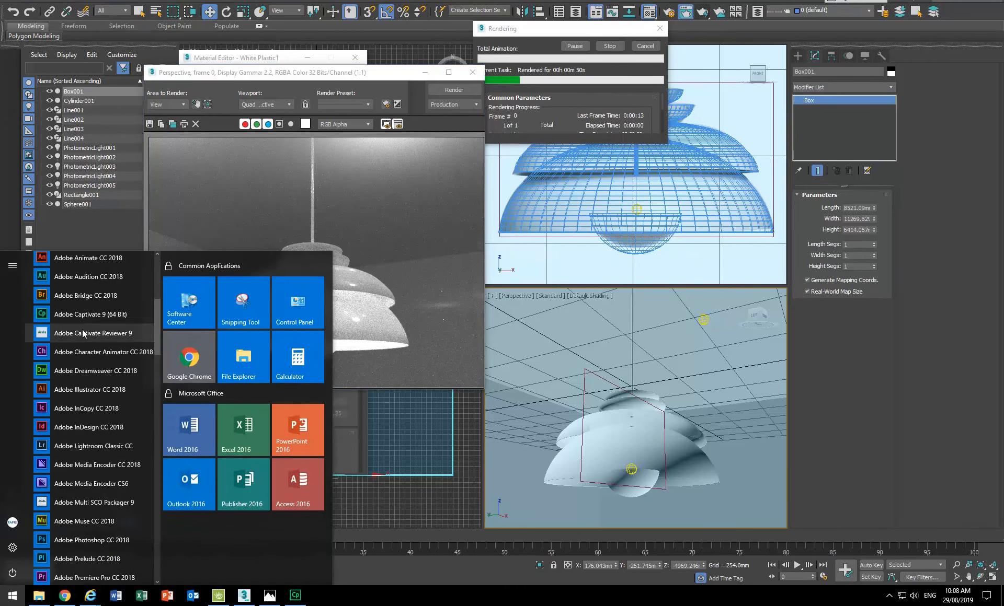
pyautogui.scroll(-5, 82, 330)
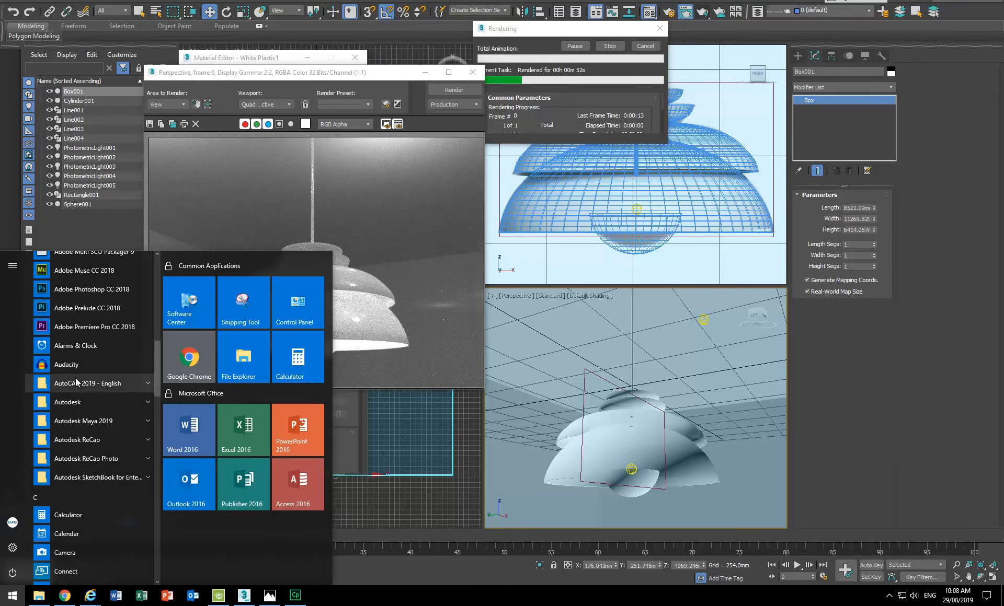
pyautogui.scroll(2, 75, 382)
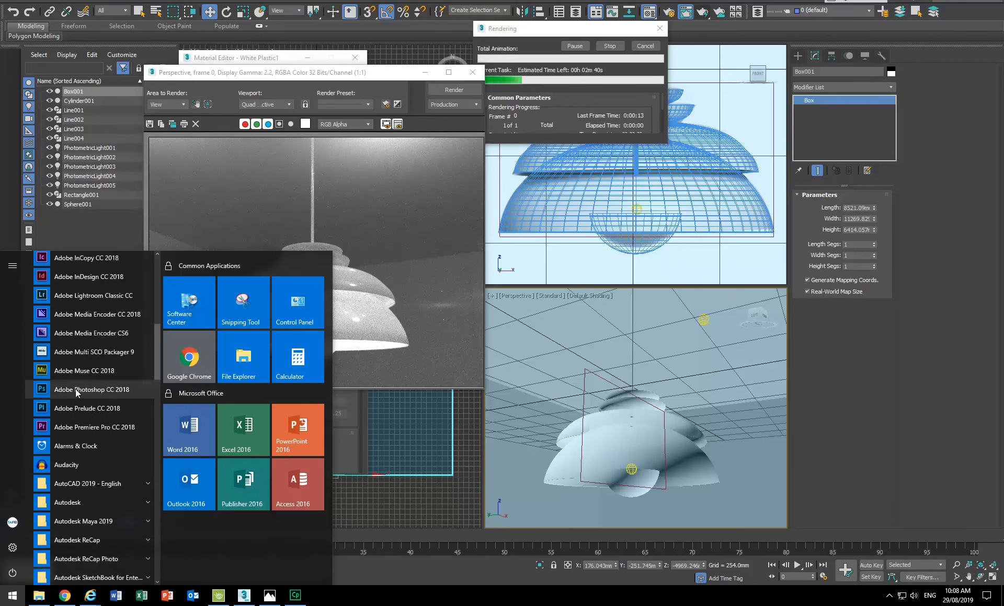
pyautogui.scroll(2, 76, 389)
pyautogui.click(92, 484)
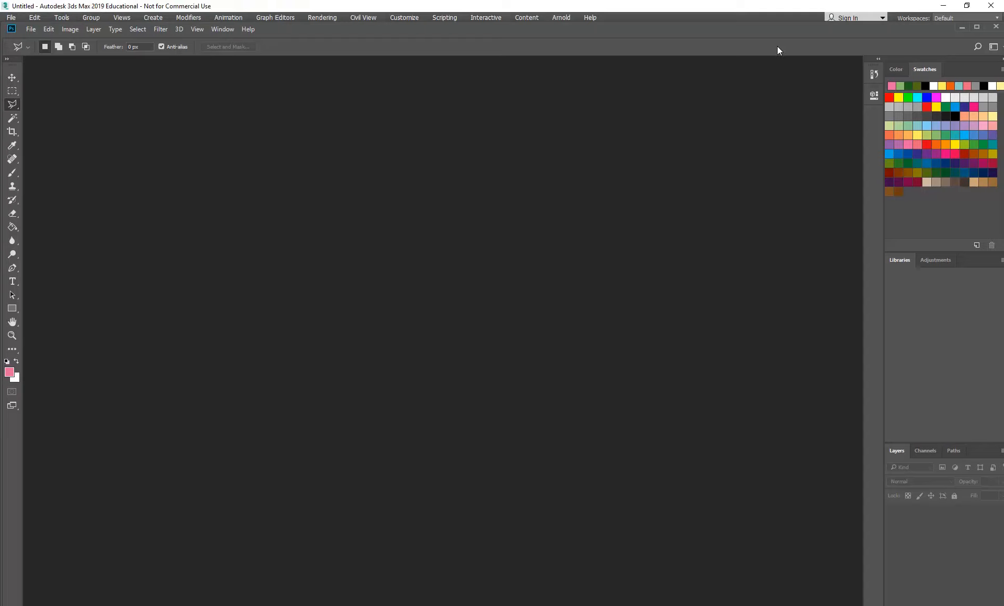
pyautogui.click(977, 27)
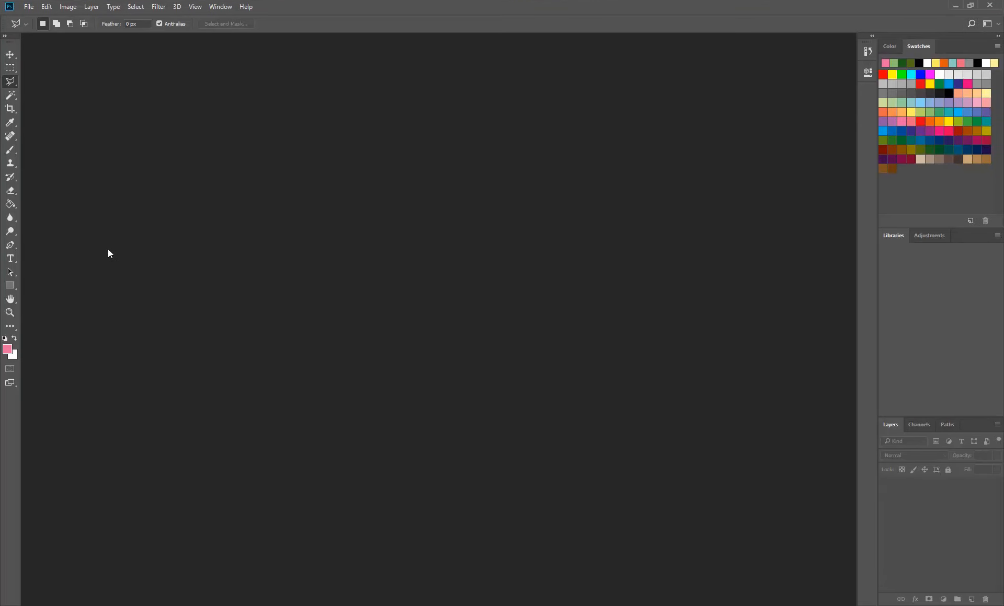
# Switch back to 3ds Max and stop the running render of the lamp.
pyautogui.click(243, 596)
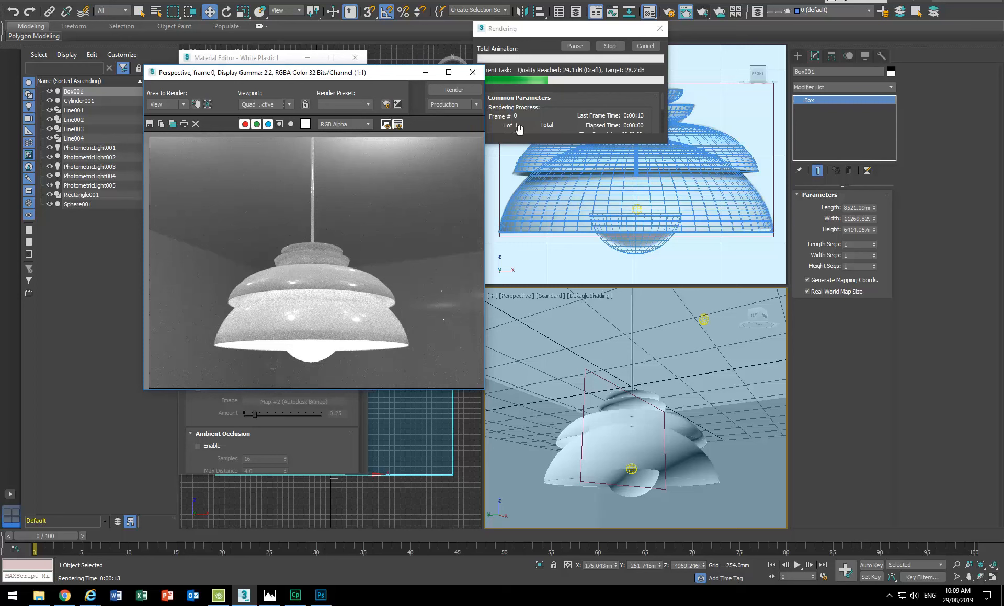
pyautogui.click(610, 46)
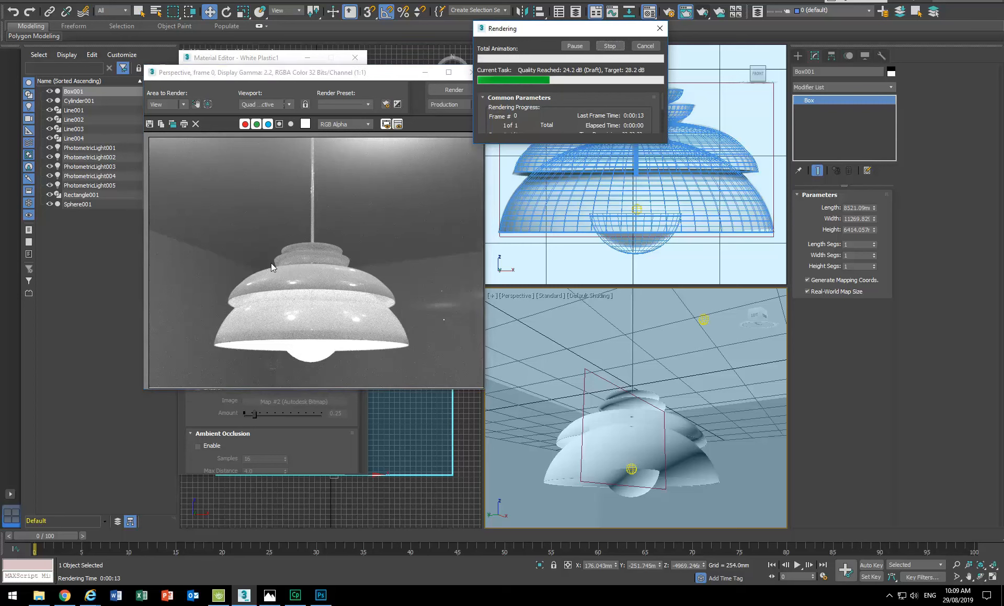
pyautogui.click(614, 48)
# Save the rendered image as Untzon-light-render in the Spatial Modelling folder, in PNG format with RGB 24 bit colors.
pyautogui.click(150, 124)
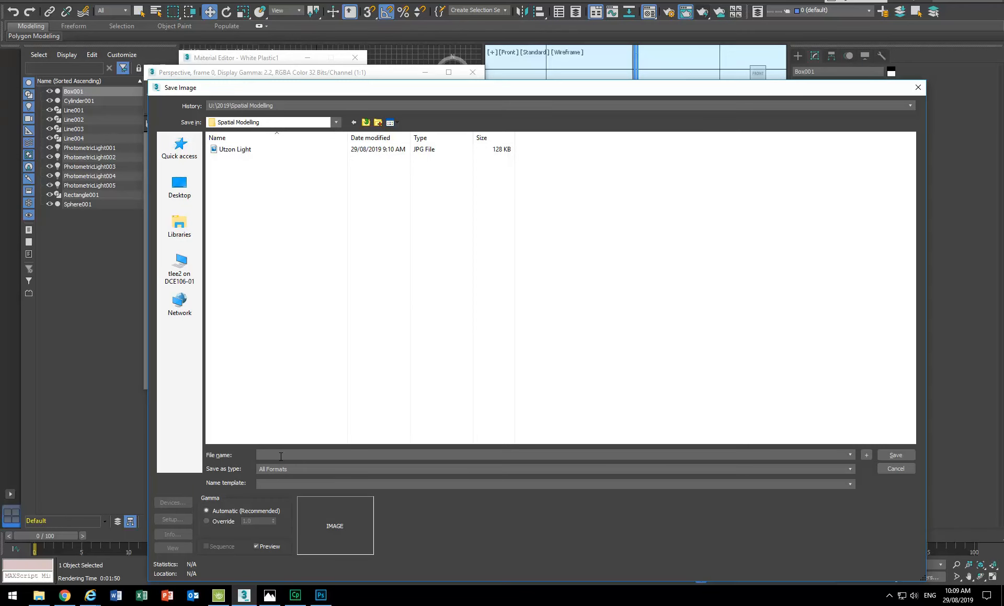
pyautogui.write('Untzon-light-render')
pyautogui.click(297, 470)
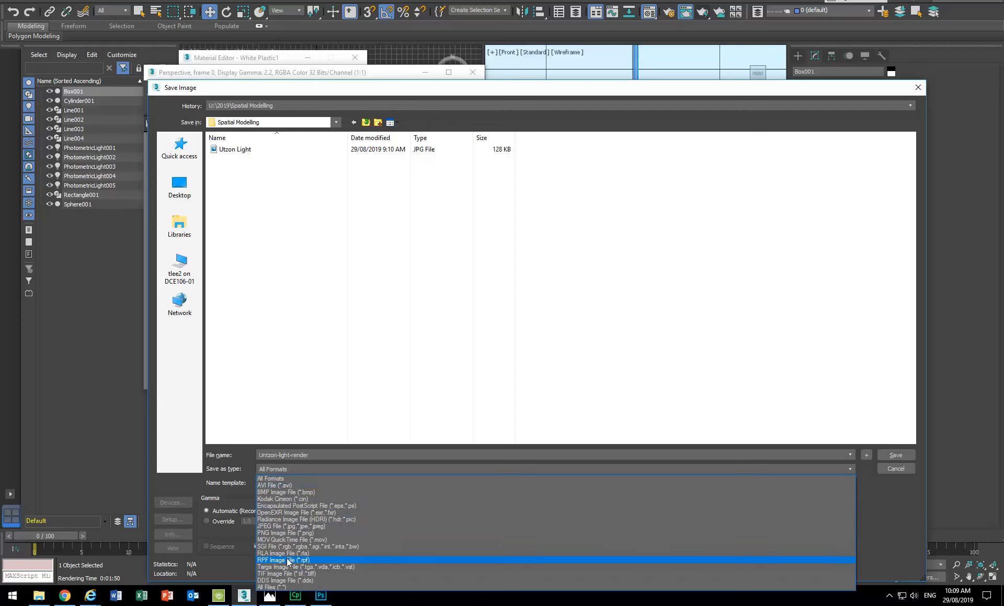
pyautogui.click(282, 533)
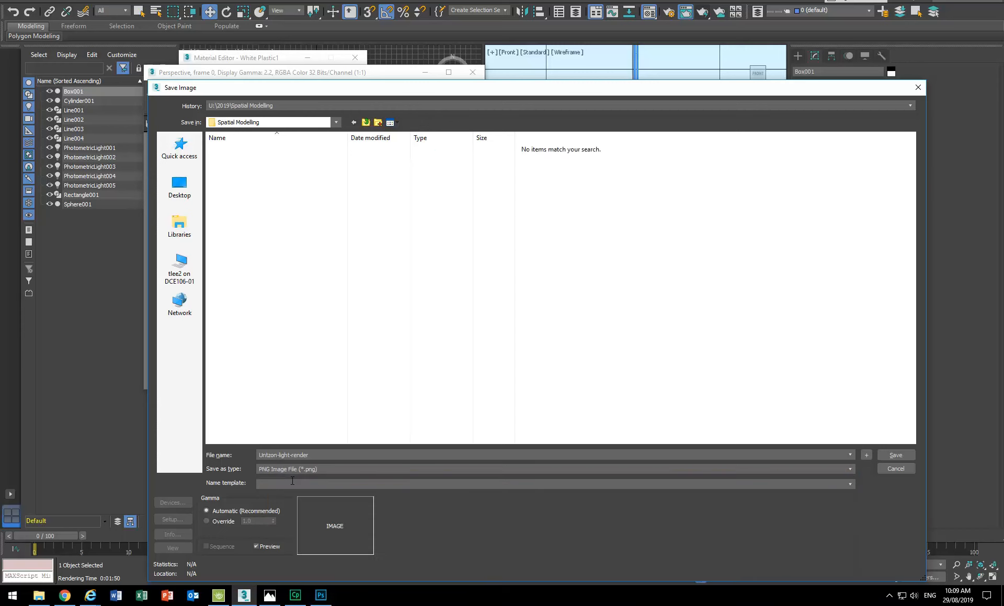
pyautogui.click(895, 455)
pyautogui.click(171, 151)
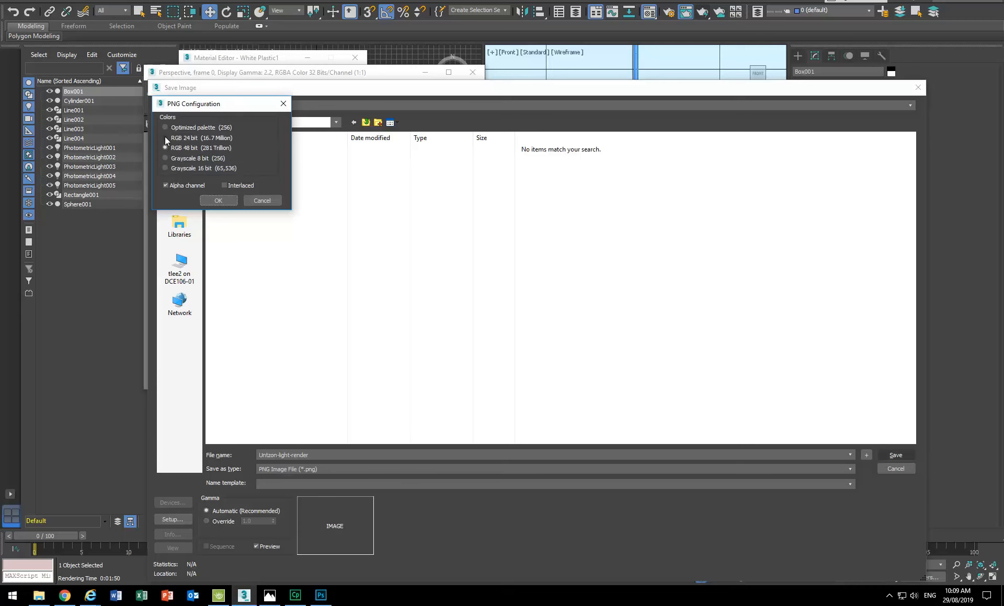
pyautogui.click(166, 138)
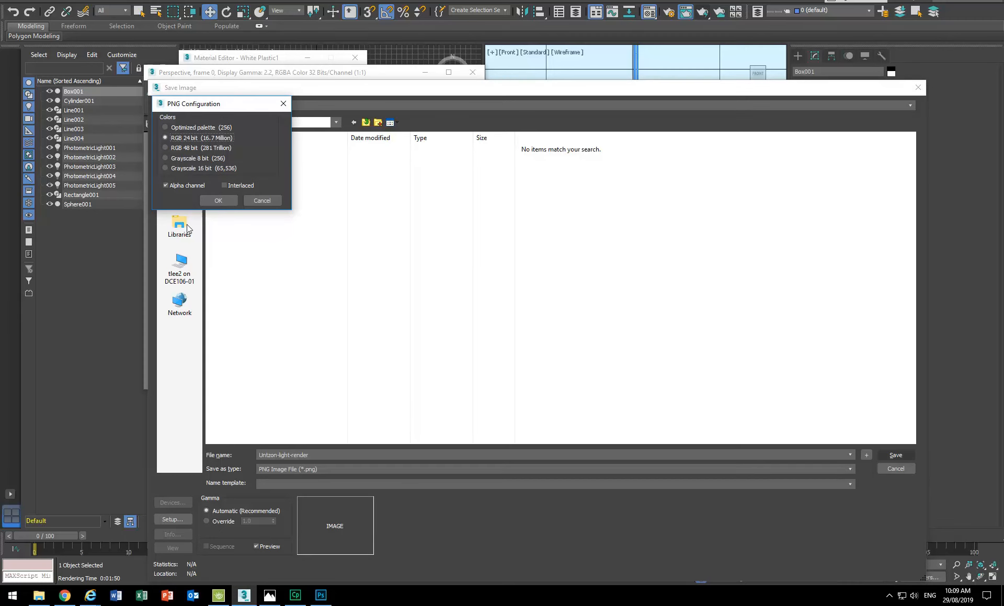
pyautogui.click(214, 200)
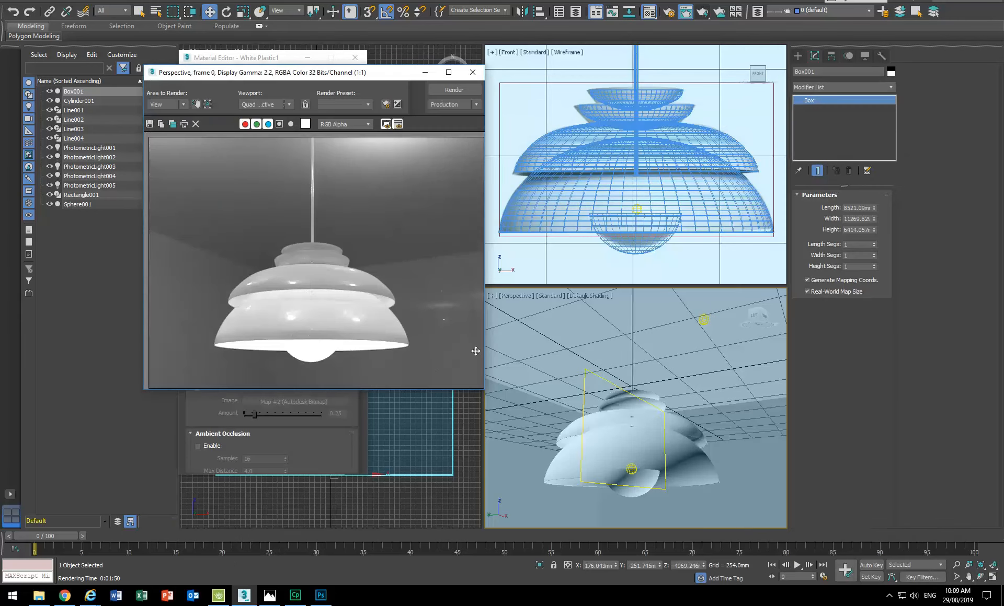
# Switch to Photoshop and open the Untzon-light-render PNG from the Spatial Modelling folder inside 2019.
pyautogui.click(320, 596)
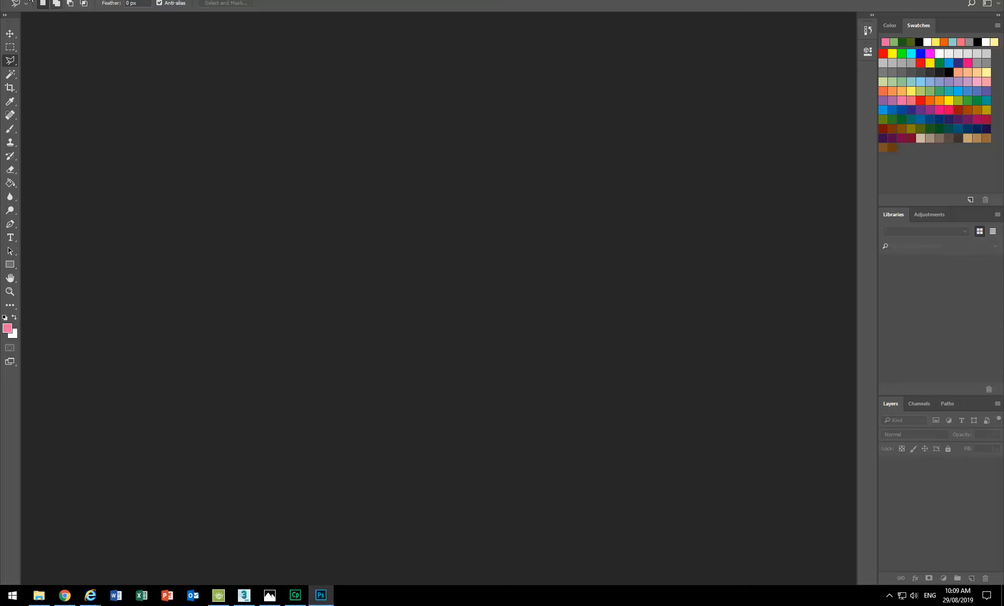
pyautogui.click(28, 6)
pyautogui.click(37, 27)
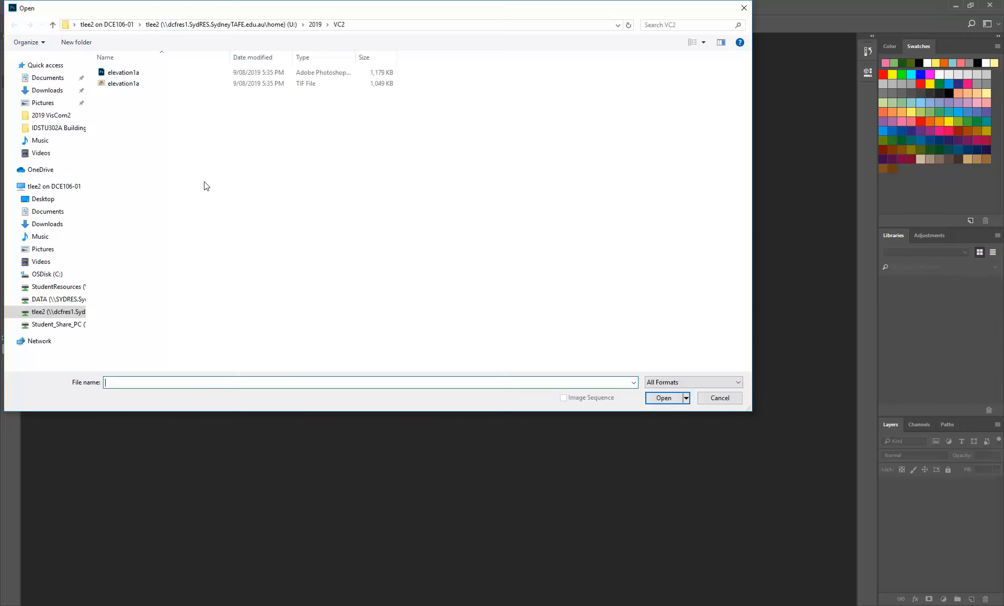
pyautogui.click(256, 26)
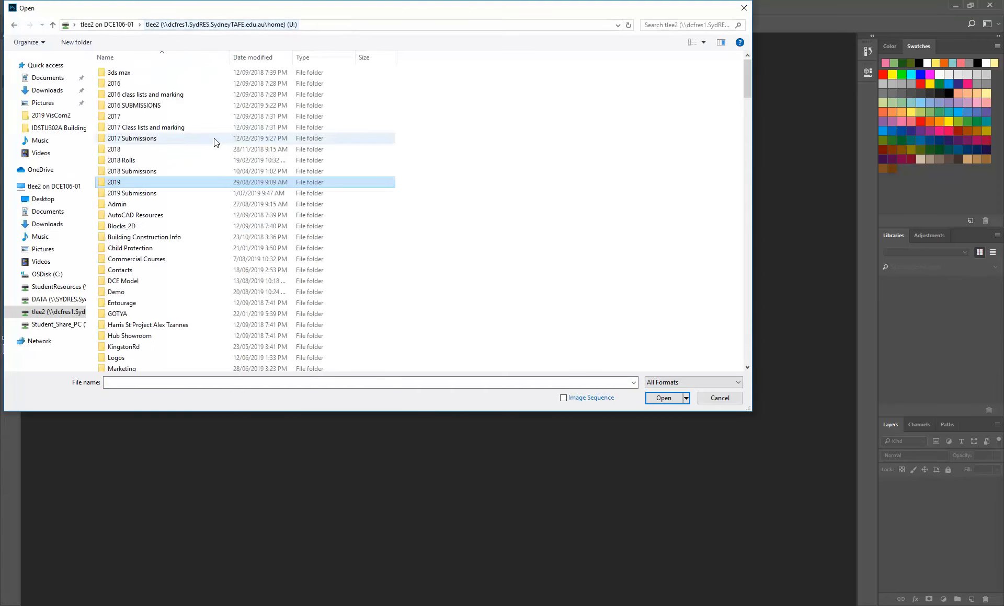
pyautogui.doubleClick(132, 184)
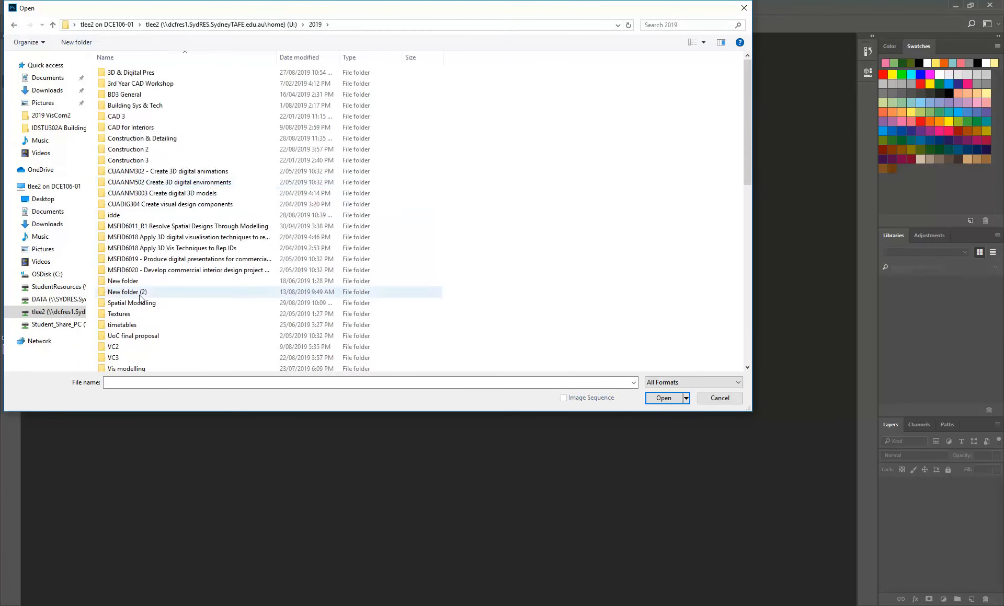
pyautogui.scroll(-1, 135, 290)
pyautogui.doubleClick(125, 281)
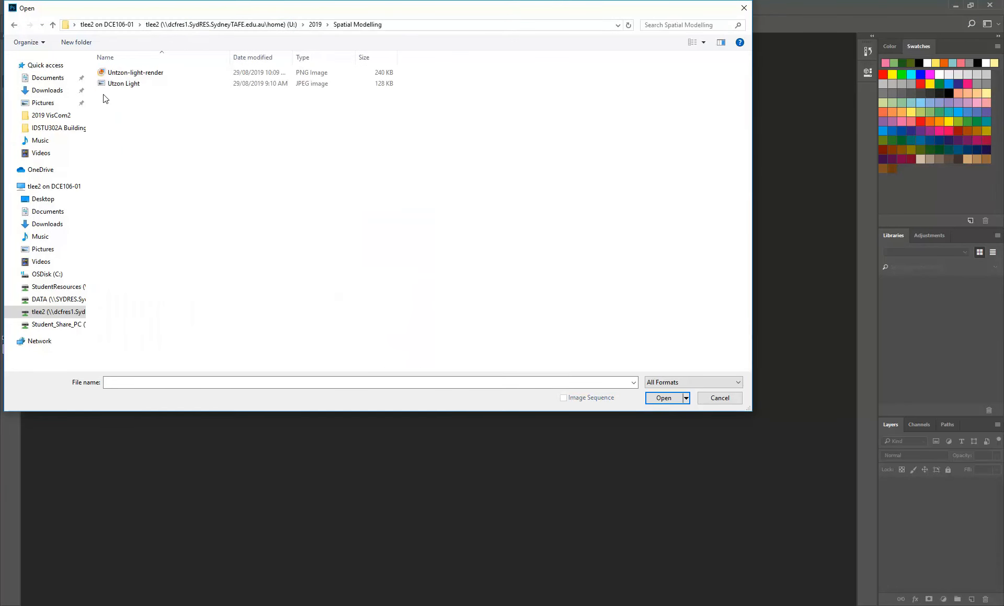
pyautogui.doubleClick(126, 72)
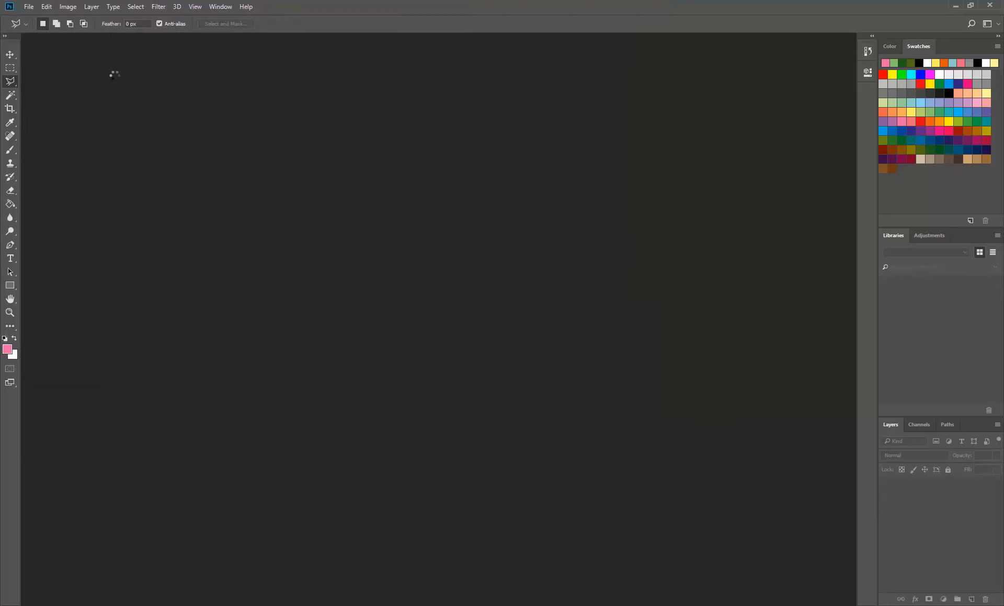
# Browse for a background image to open in StudentResources, EDU_DC_InteriorDesign, Material Images, Backgrounds, and show its files as thumbnails.
pyautogui.click(29, 6)
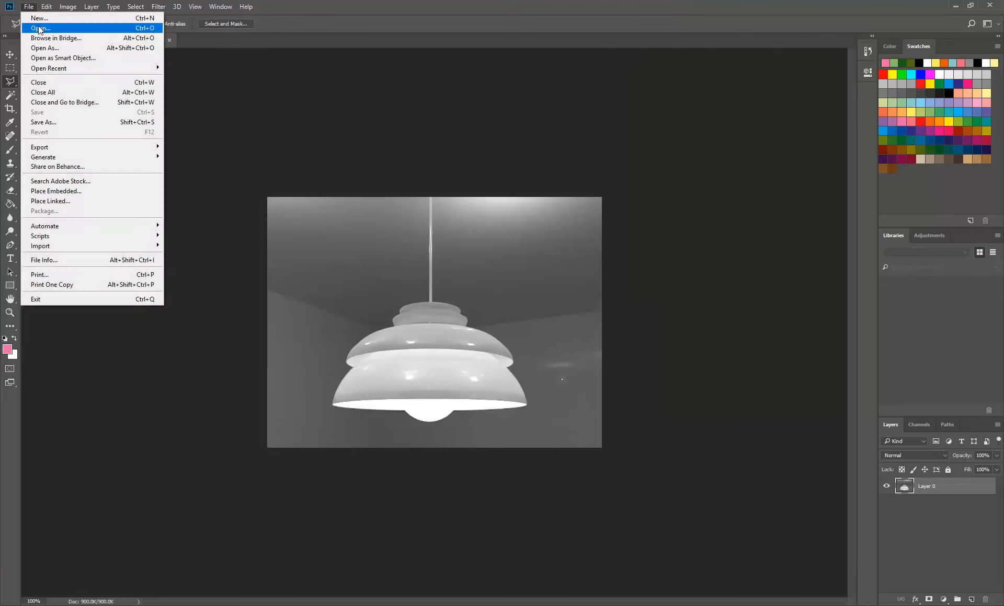
pyautogui.click(42, 30)
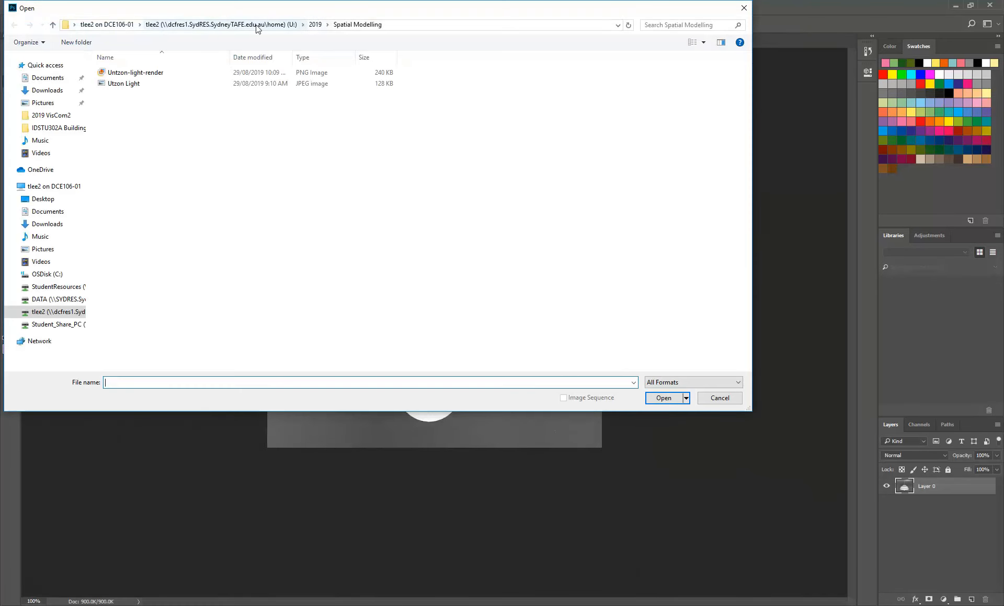
pyautogui.click(285, 26)
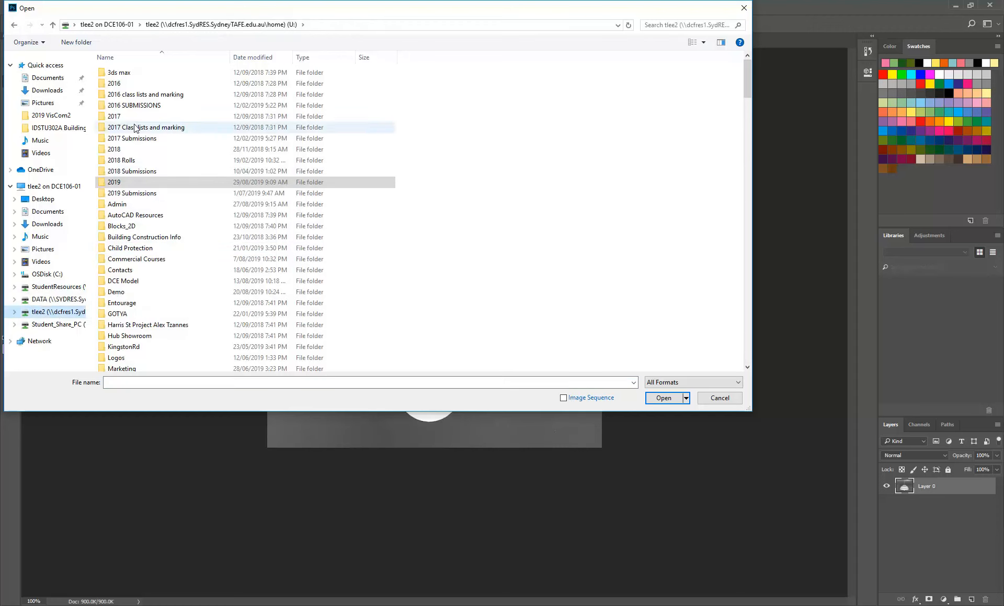
pyautogui.click(51, 291)
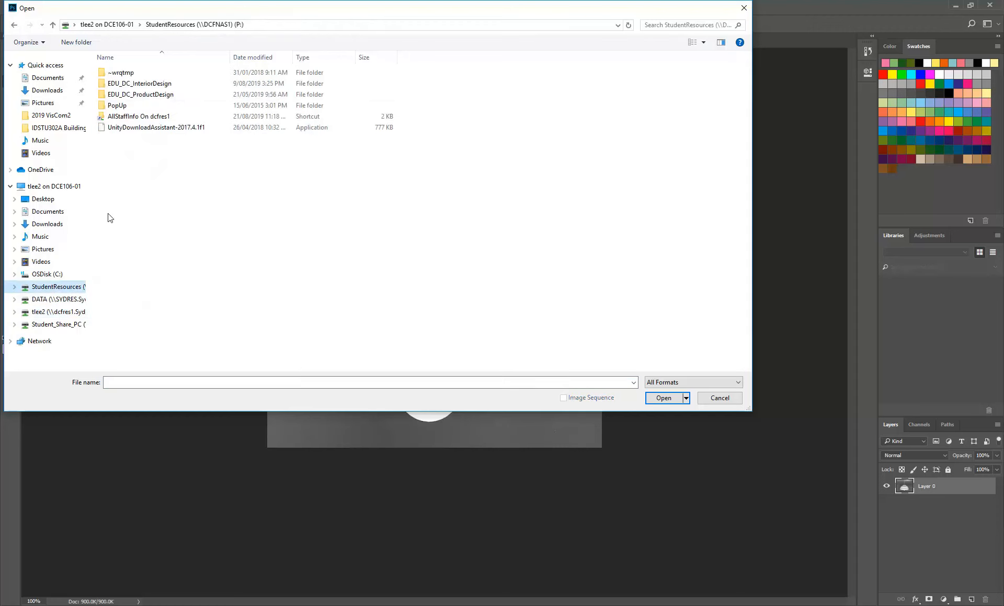
pyautogui.click(150, 85)
pyautogui.doubleClick(150, 85)
pyautogui.scroll(-3, 124, 291)
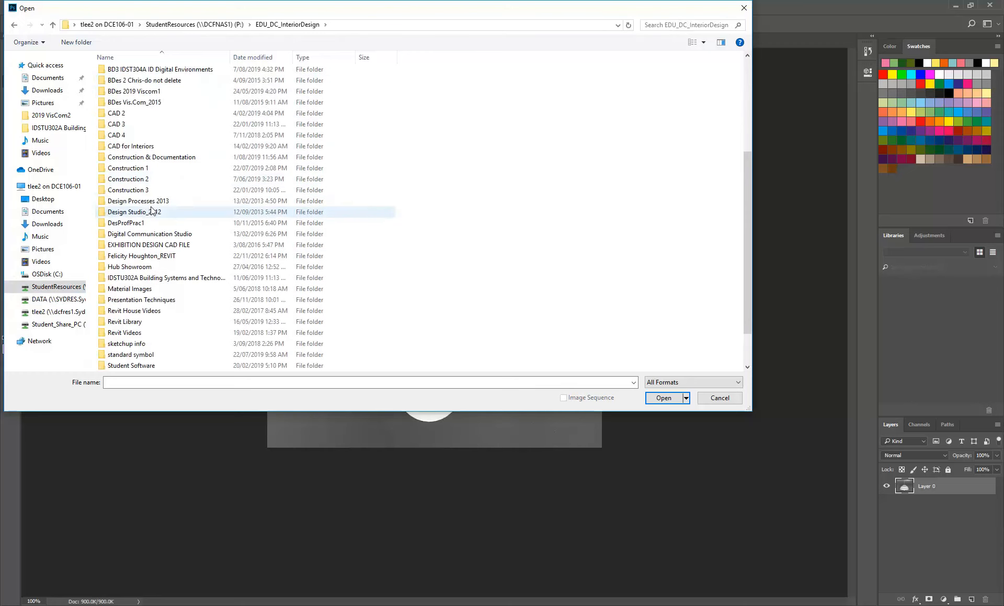
pyautogui.doubleClick(128, 244)
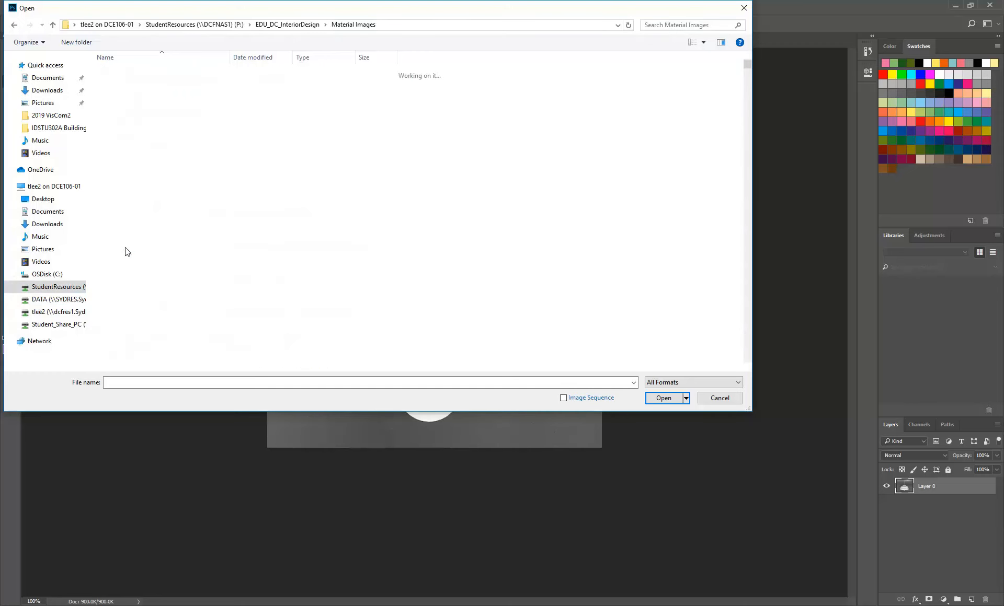
pyautogui.doubleClick(128, 105)
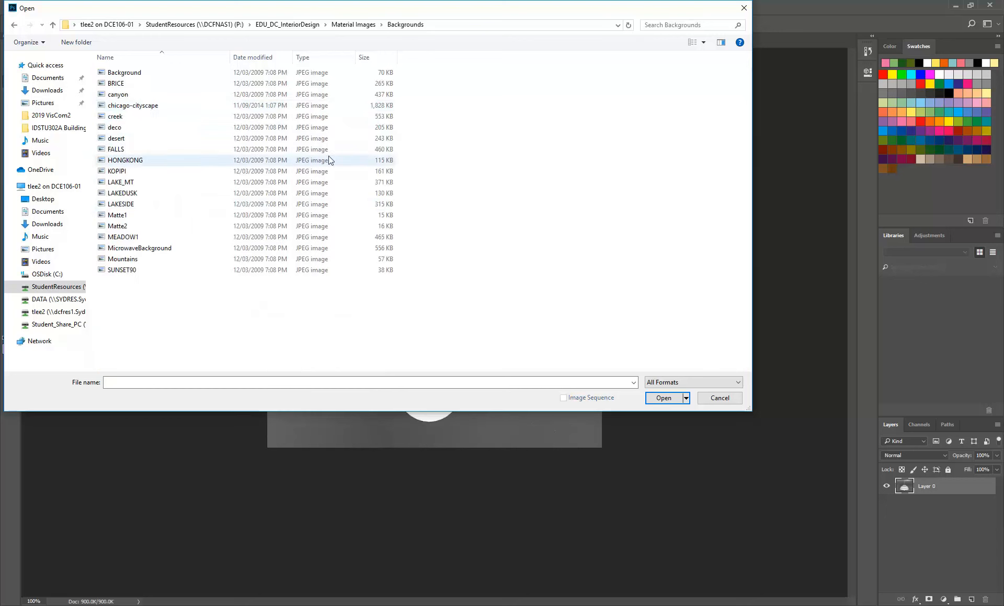
pyautogui.rightClick(162, 293)
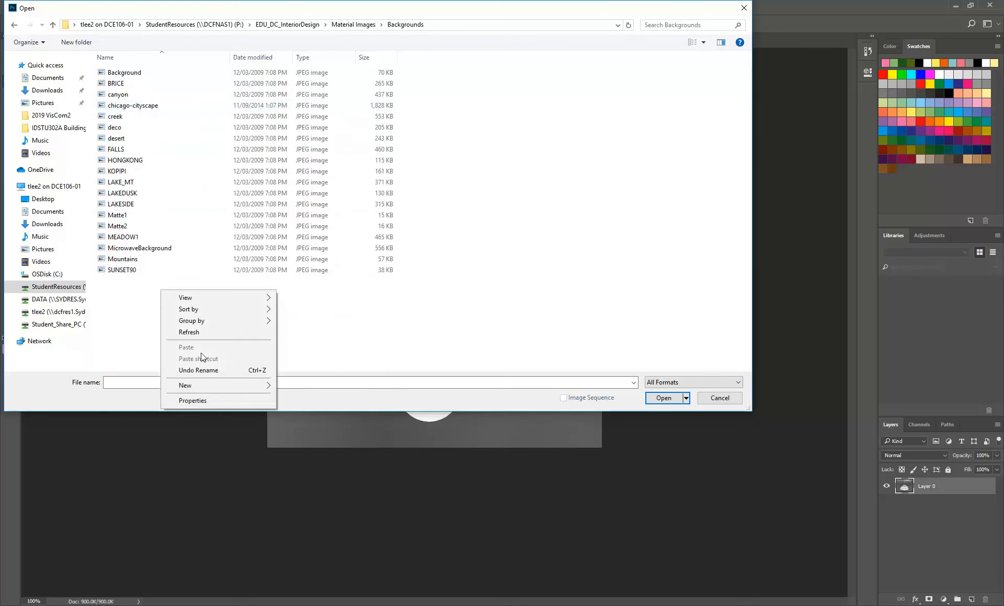
pyautogui.moveTo(212, 297)
pyautogui.click(307, 309)
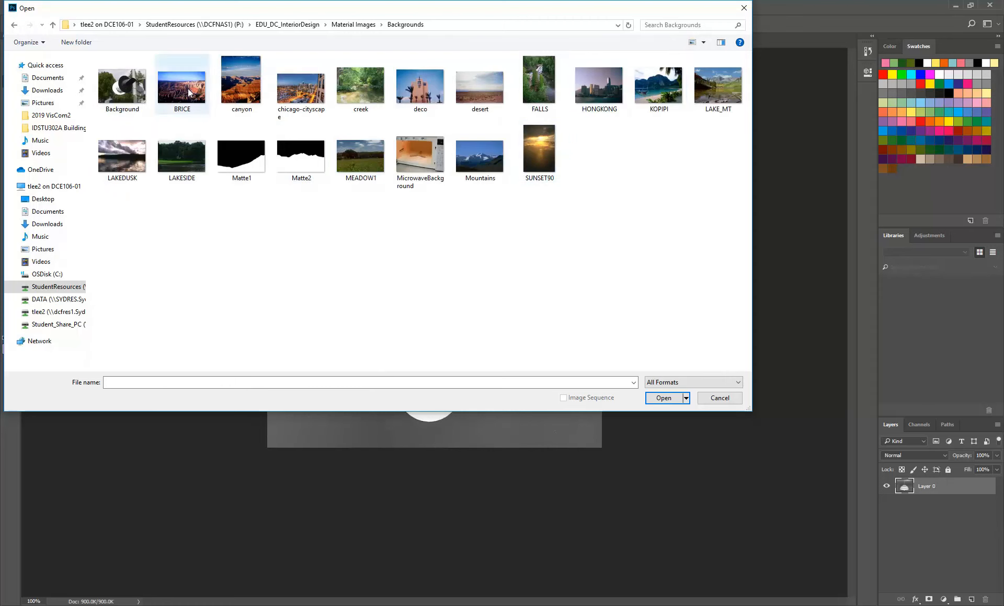
# Look through the images of the background folder inside Material Images as thumbnails and close the file browser without opening any.
pyautogui.click(360, 24)
pyautogui.doubleClick(125, 94)
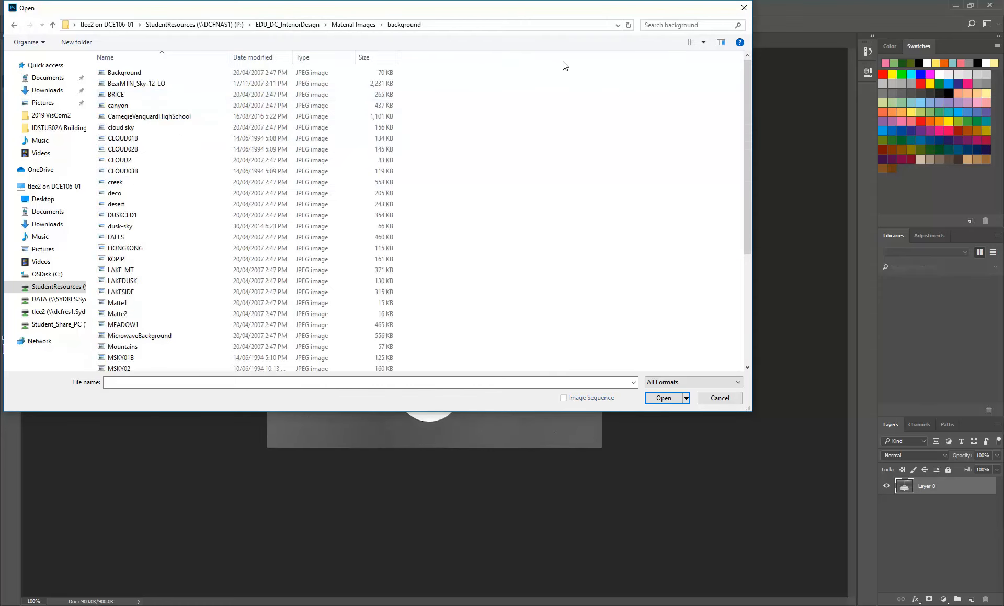
pyautogui.rightClick(513, 98)
pyautogui.moveTo(538, 104)
pyautogui.click(669, 119)
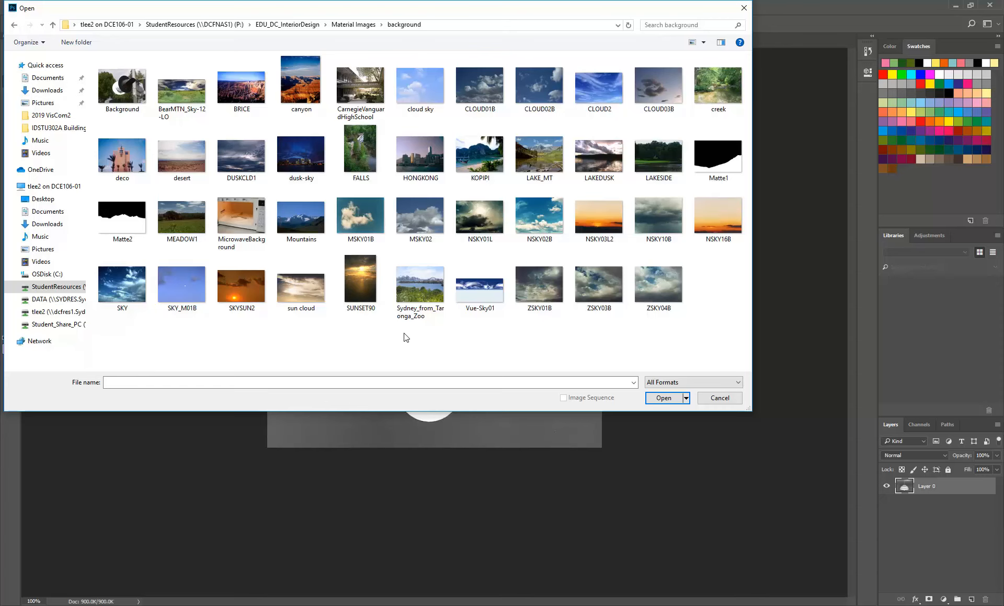
pyautogui.click(718, 400)
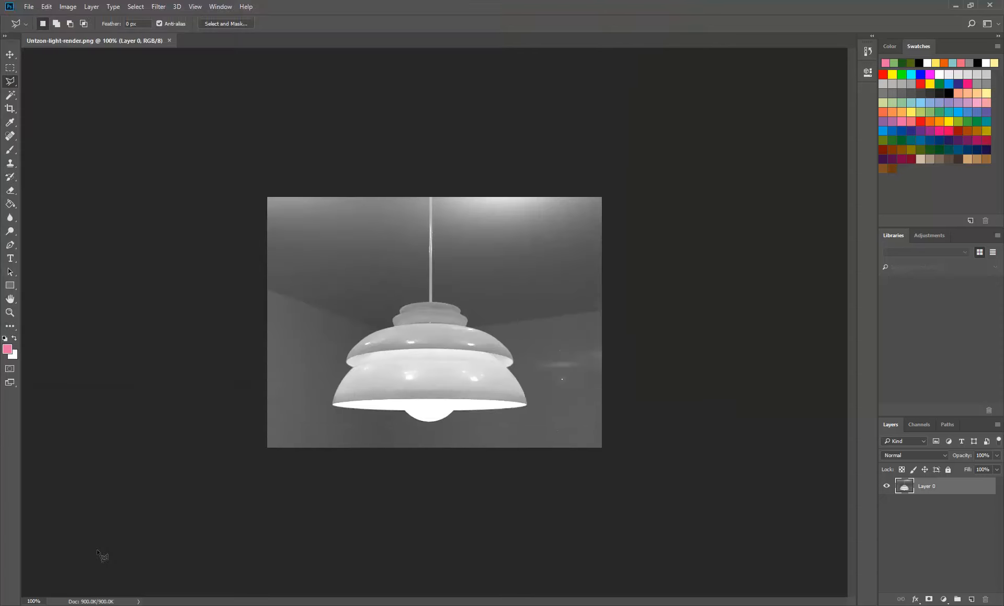
# Switch to Chrome and search Google Images for "room interior".
pyautogui.click(57, 601)
pyautogui.click(404, 192)
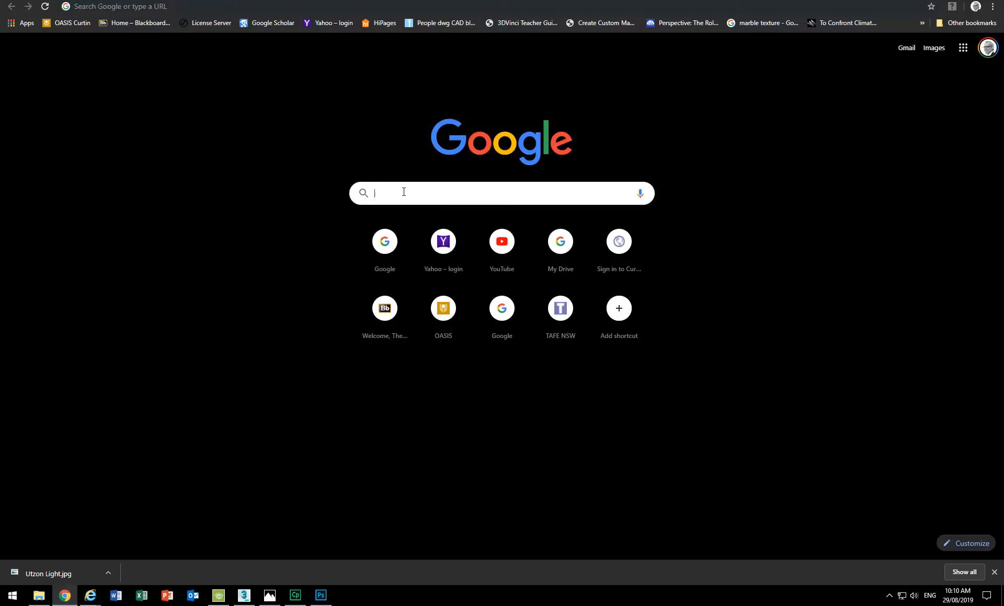
pyautogui.write('room')
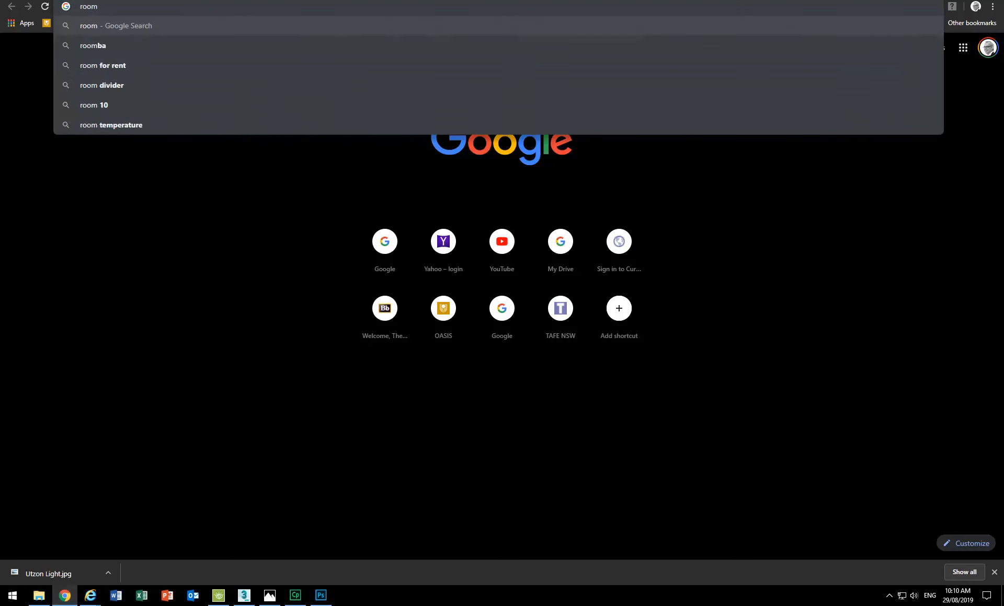
pyautogui.write(' interior')
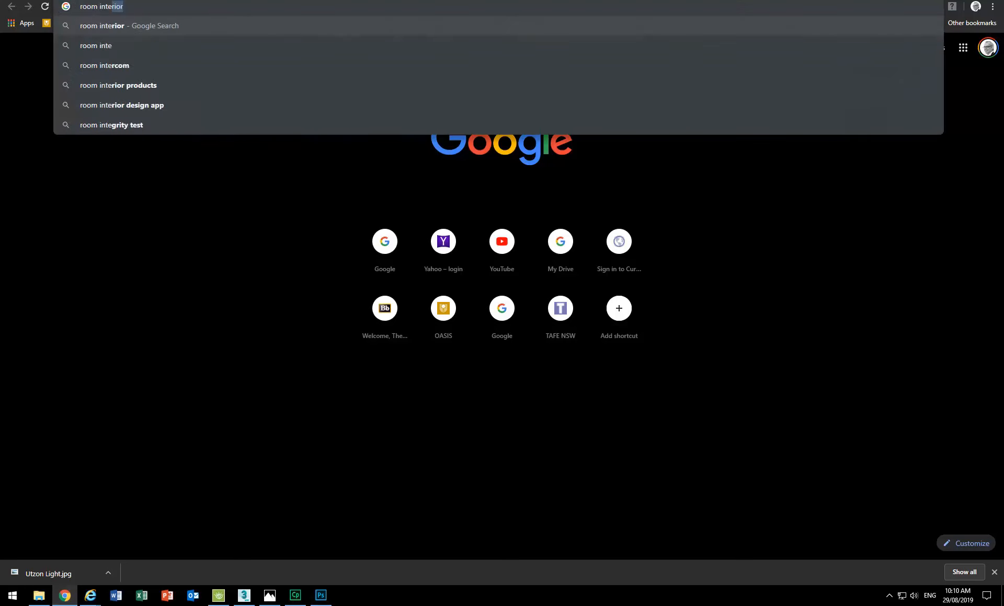
pyautogui.press('Return')
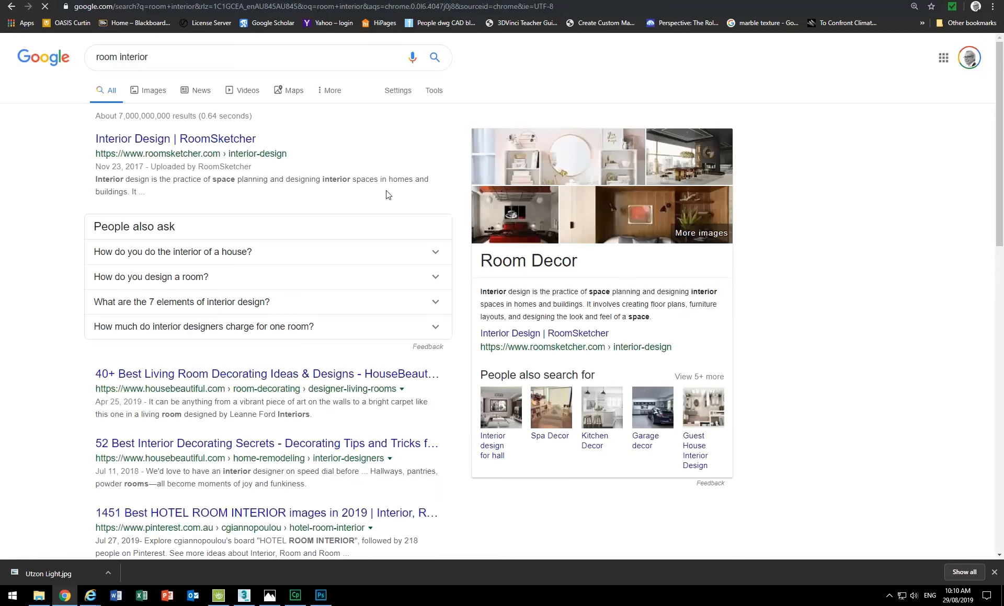
pyautogui.click(166, 93)
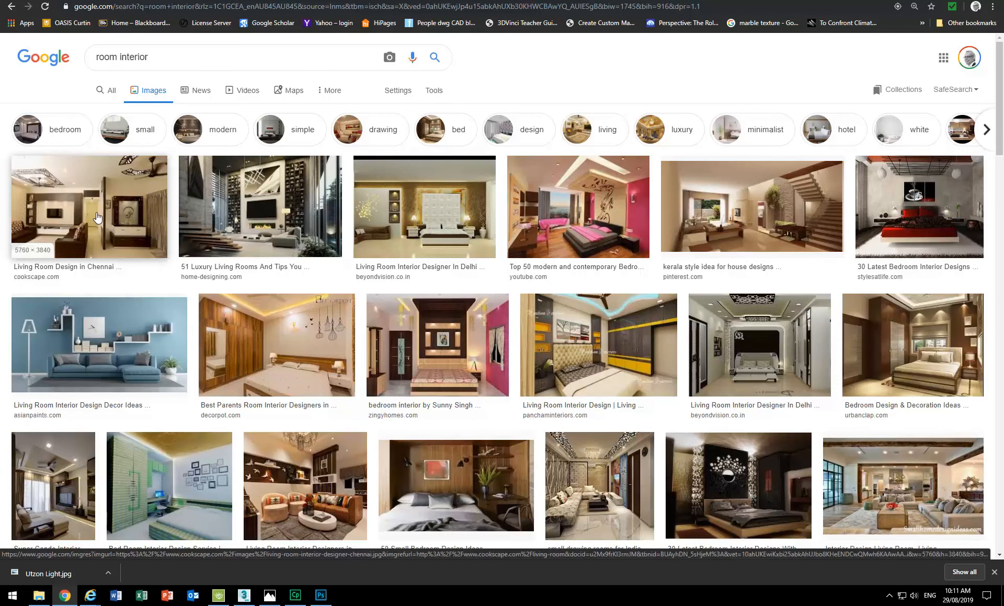
# Save the Beyond Vision bedroom image with the white tufted headboard as Living-Room4, a JPEG, in the Spatial Modelling folder.
pyautogui.click(421, 206)
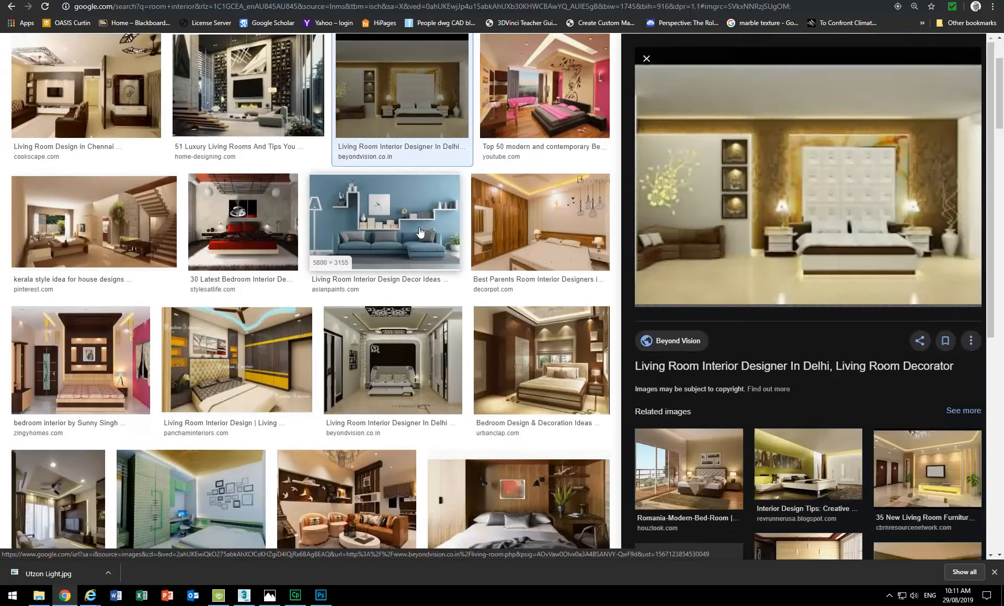
pyautogui.rightClick(730, 233)
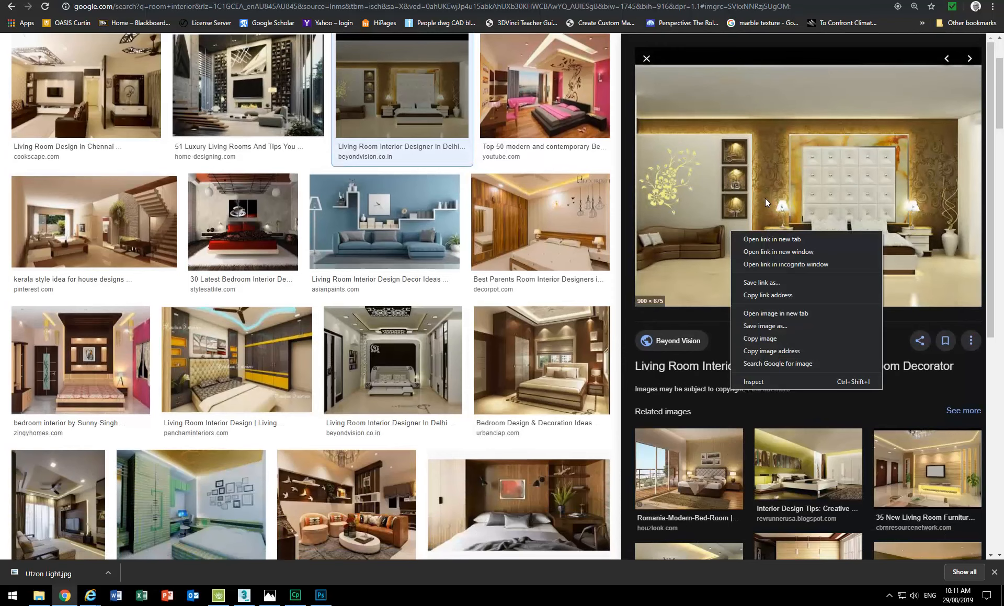
pyautogui.click(765, 327)
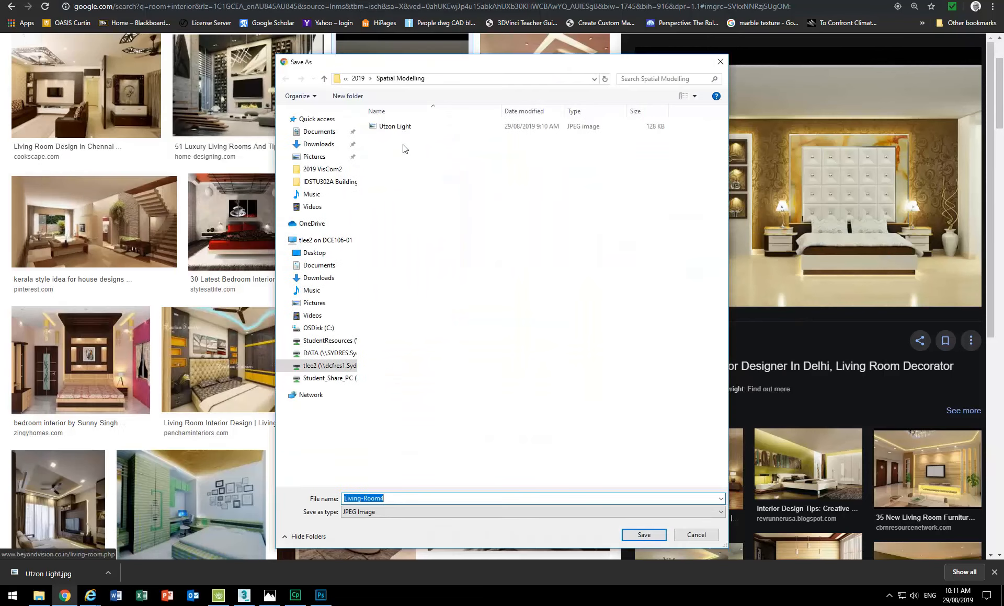
pyautogui.click(643, 534)
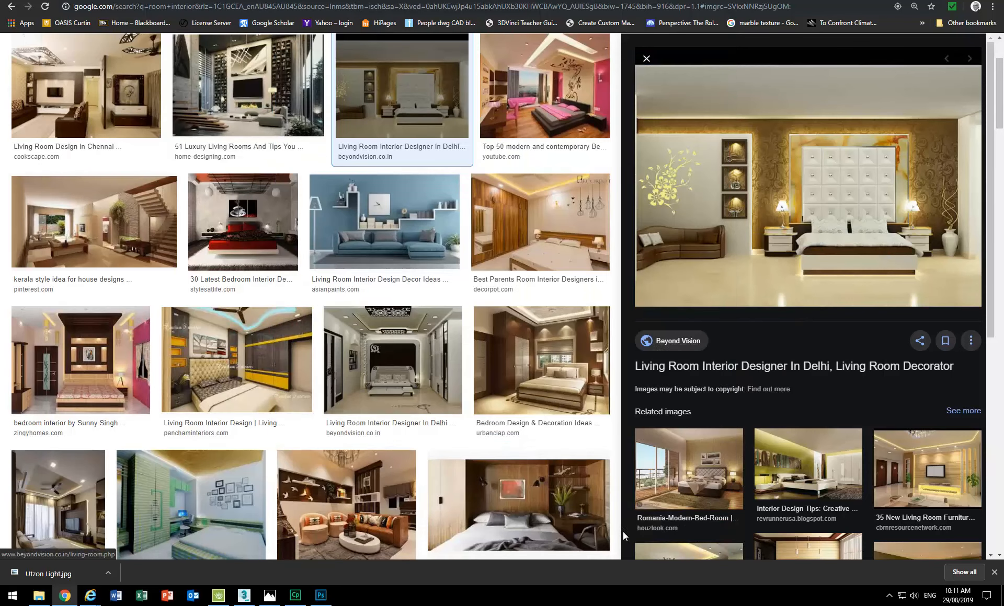
# Switch to Photoshop and open Living-Room4 from the Spatial Modelling folder.
pyautogui.click(320, 596)
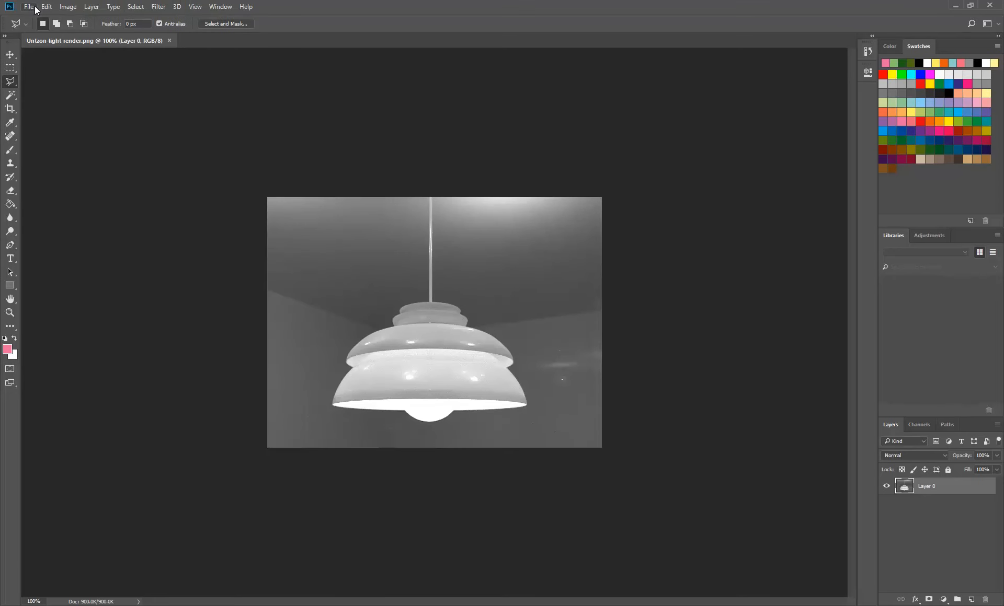
pyautogui.click(22, 7)
pyautogui.click(24, 27)
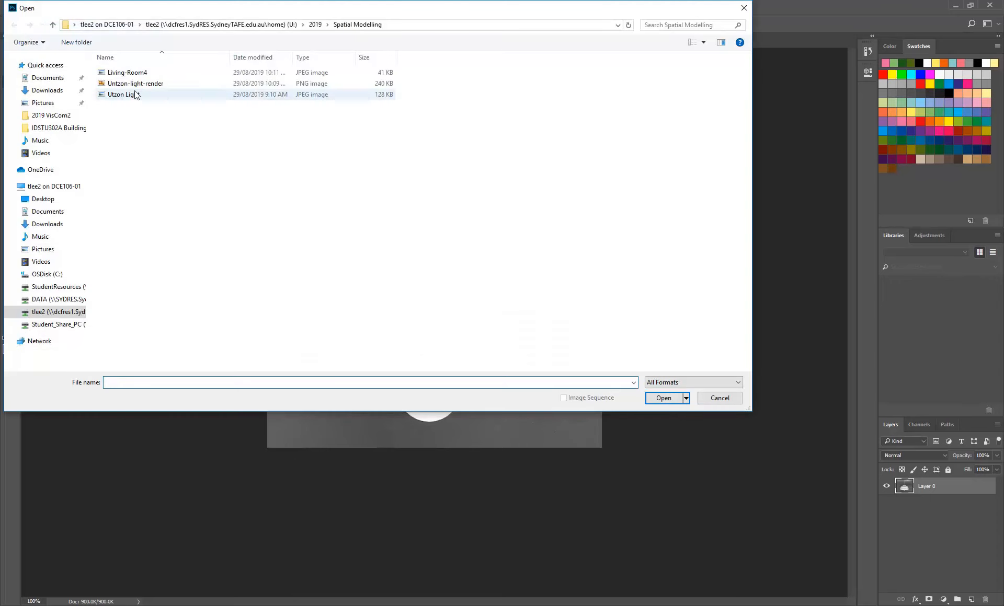
pyautogui.doubleClick(127, 72)
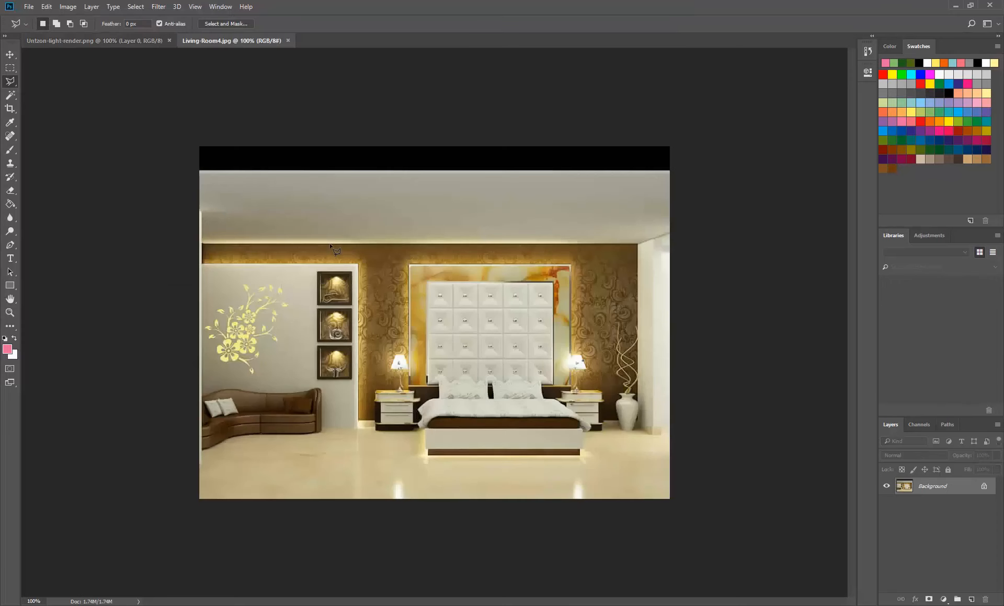
# Copy the whole lamp image from Untzon-light-render.png and paste it as a new layer into Living-Room4.jpg.
pyautogui.click(84, 40)
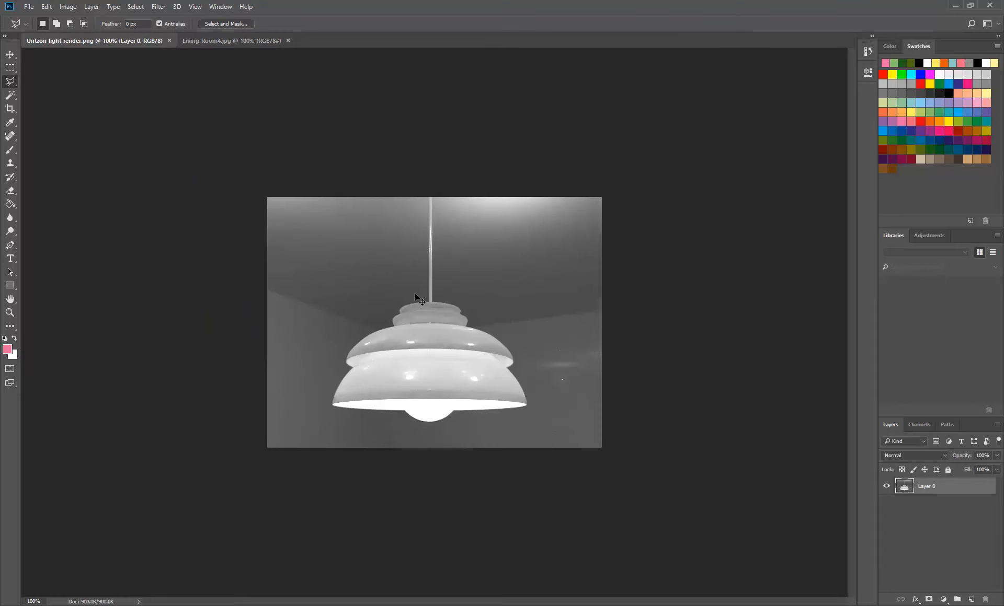
pyautogui.hotkey('ctrl', 'a')
pyautogui.click(233, 41)
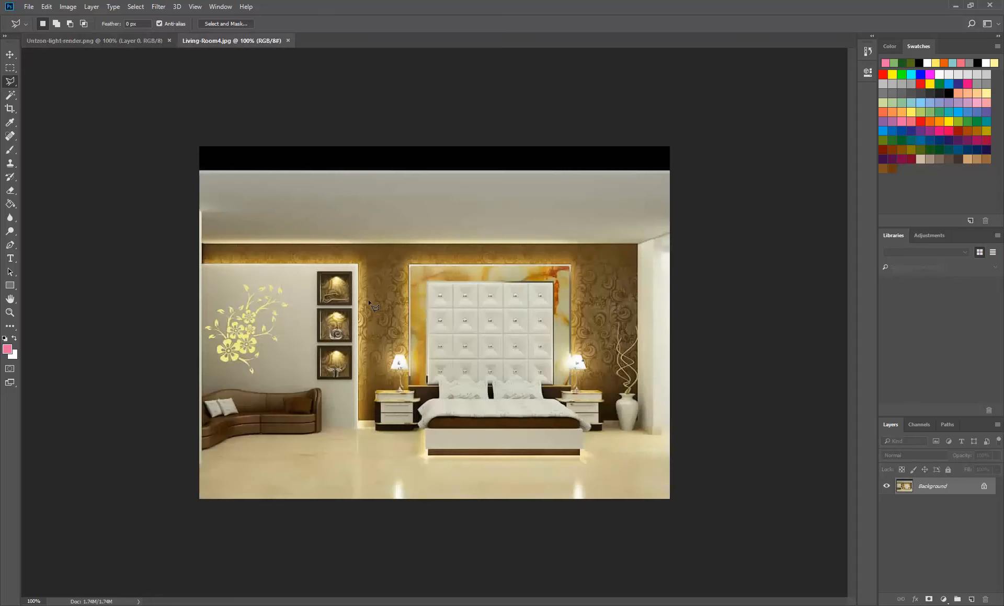
pyautogui.hotkey('ctrl', 'v')
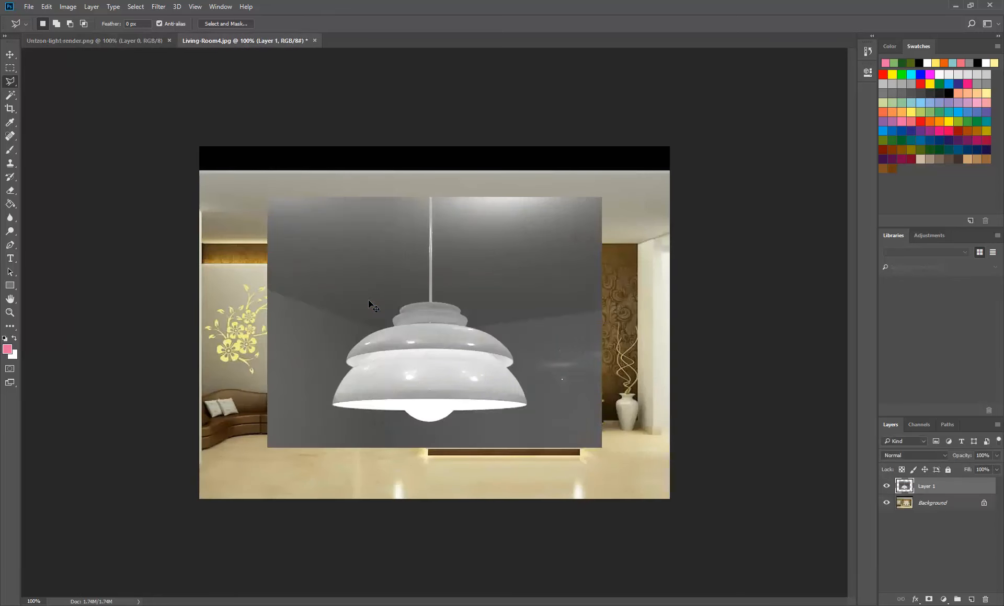
# Scale the pasted lamp layer down proportionally to about 66% with Free Transform, keeping its upper-left corner in place.
pyautogui.click(10, 54)
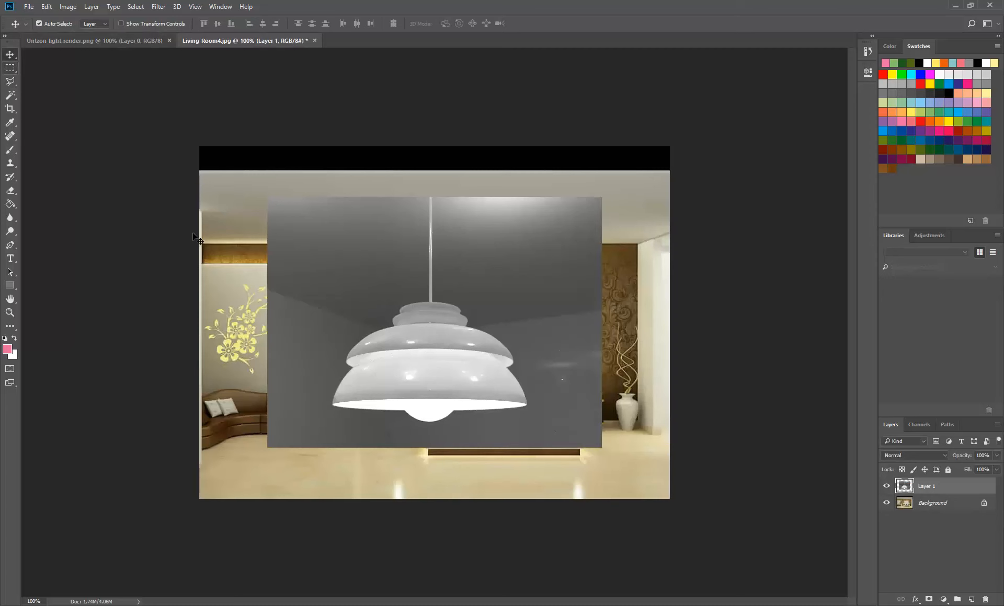
pyautogui.hotkey('ctrl', 't')
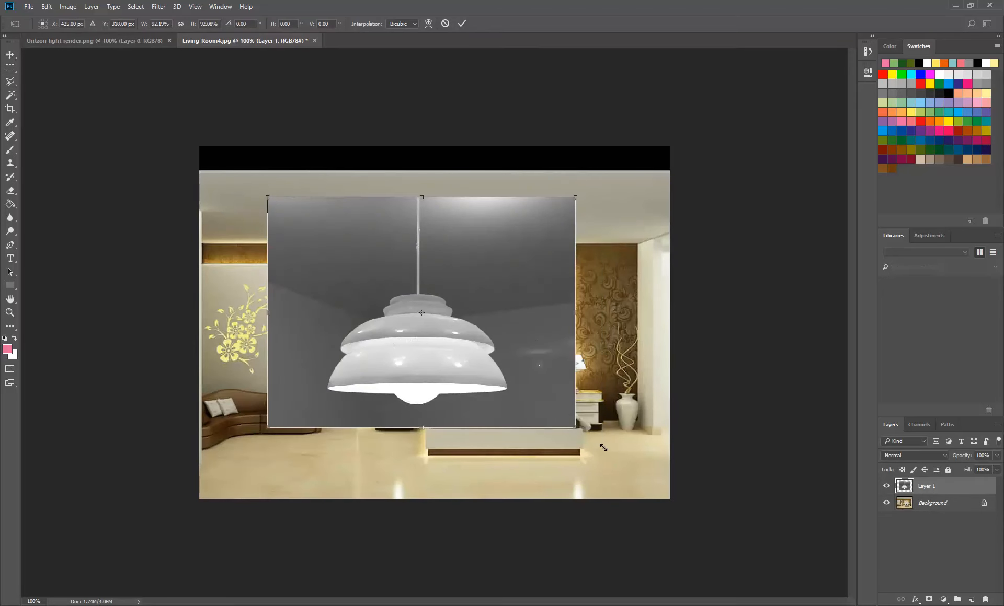
pyautogui.moveTo(578, 425); pyautogui.dragTo(506, 338)
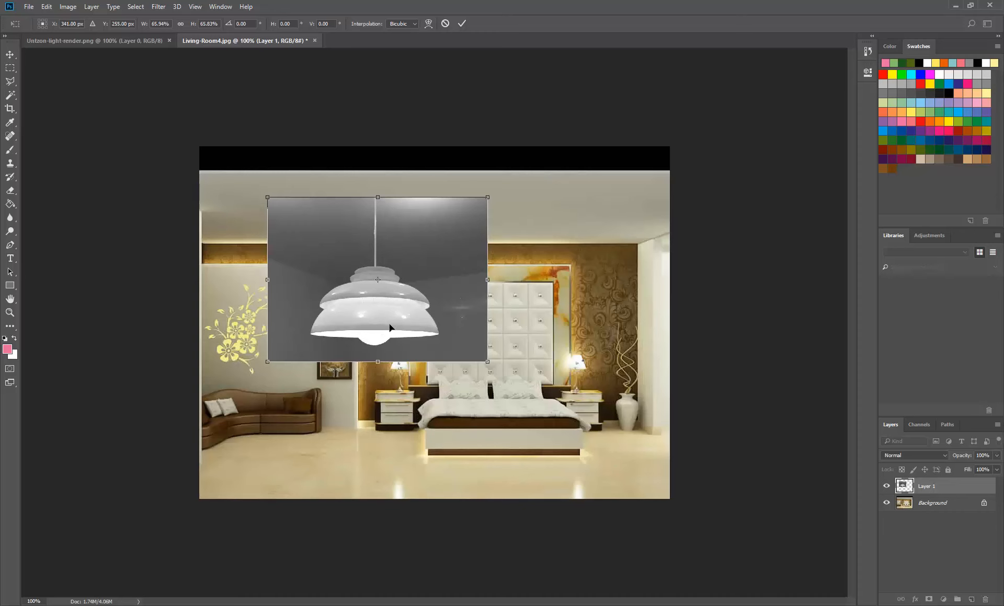
pyautogui.press('Return')
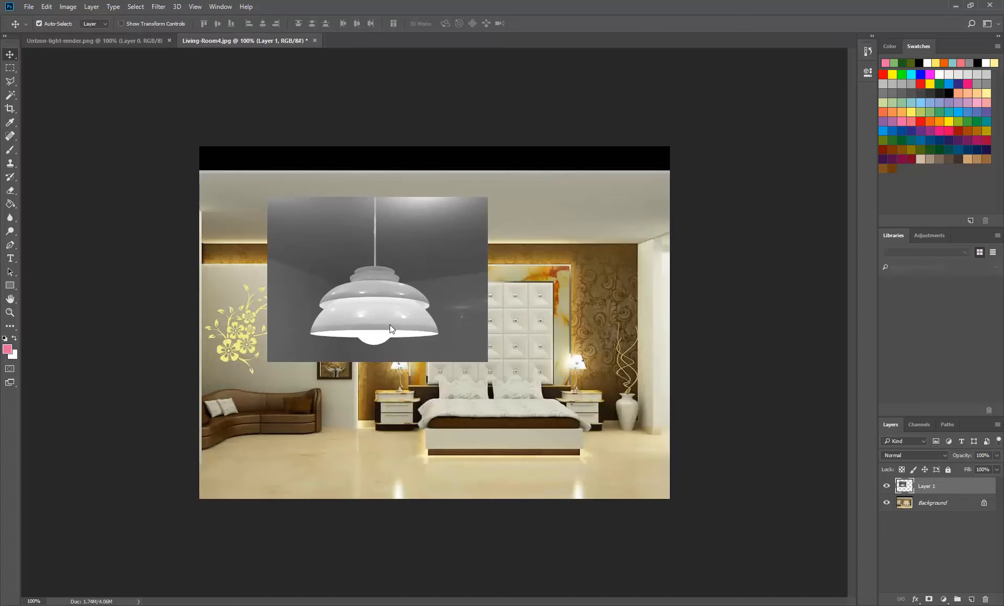
# Free-transform the lamp layer without keeping proportions, flattening it to about 90.5% height, and undo the last widening.
pyautogui.press('ctrl')
pyautogui.press('ctrl')
pyautogui.hotkey('ctrl', 't')
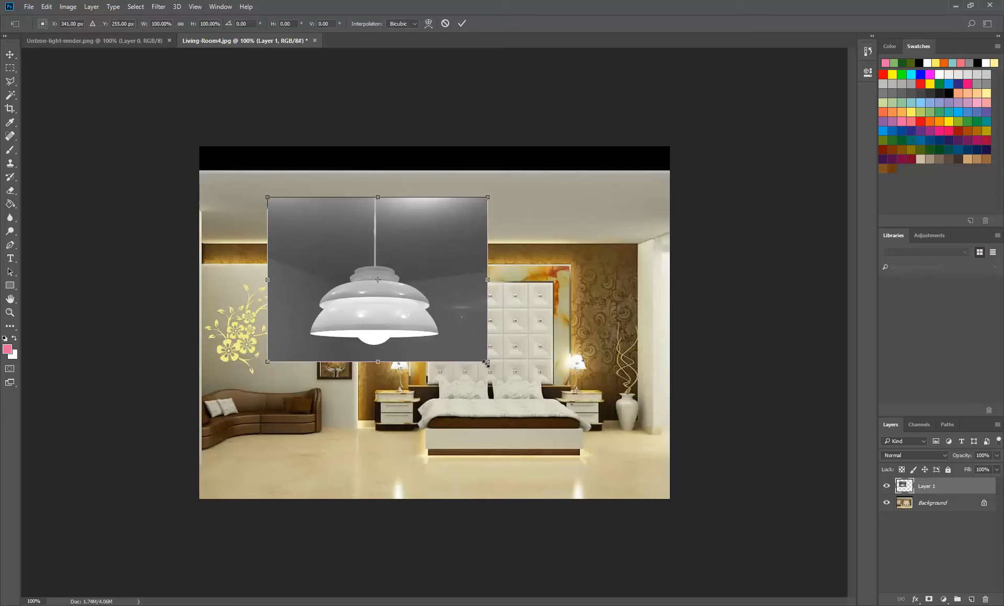
pyautogui.moveTo(484, 363)
pyautogui.mouseDown()
pyautogui.moveTo(507, 310)
pyautogui.moveTo(492, 317)
pyautogui.moveTo(490, 346)
pyautogui.mouseUp()
pyautogui.moveTo(490, 272); pyautogui.dragTo(506, 266)
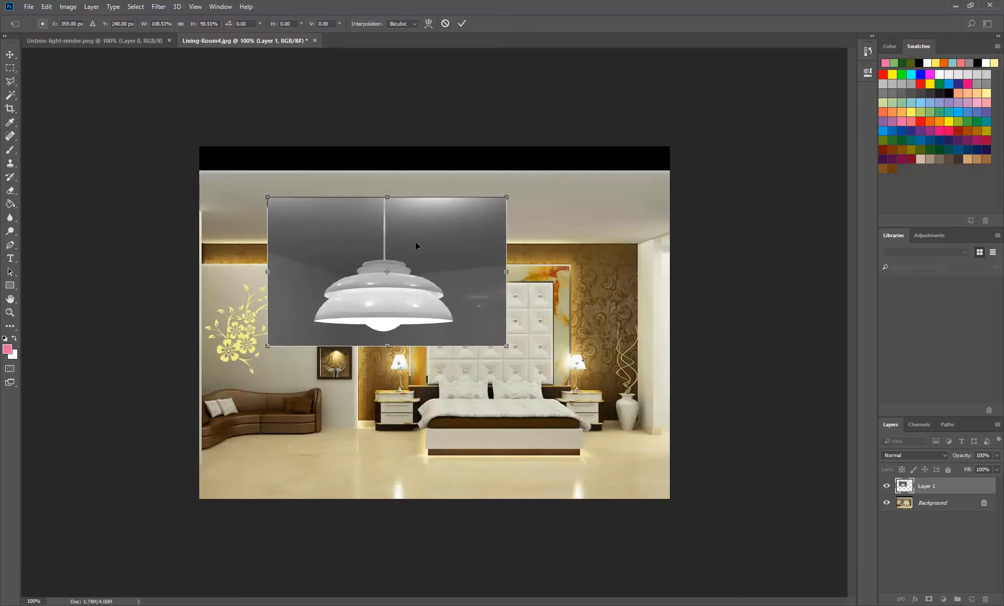
pyautogui.hotkey('ctrl', 'z')
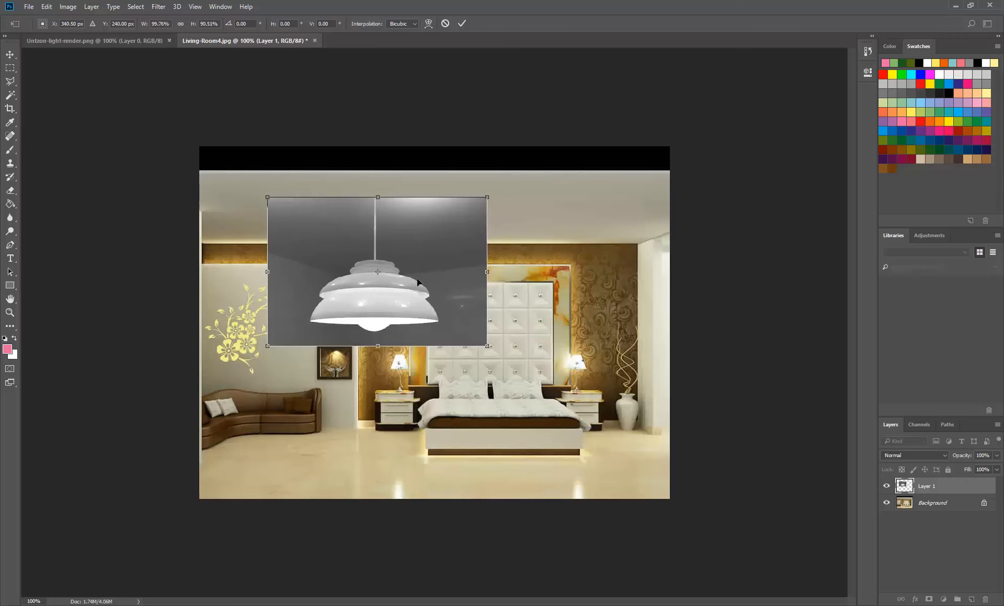